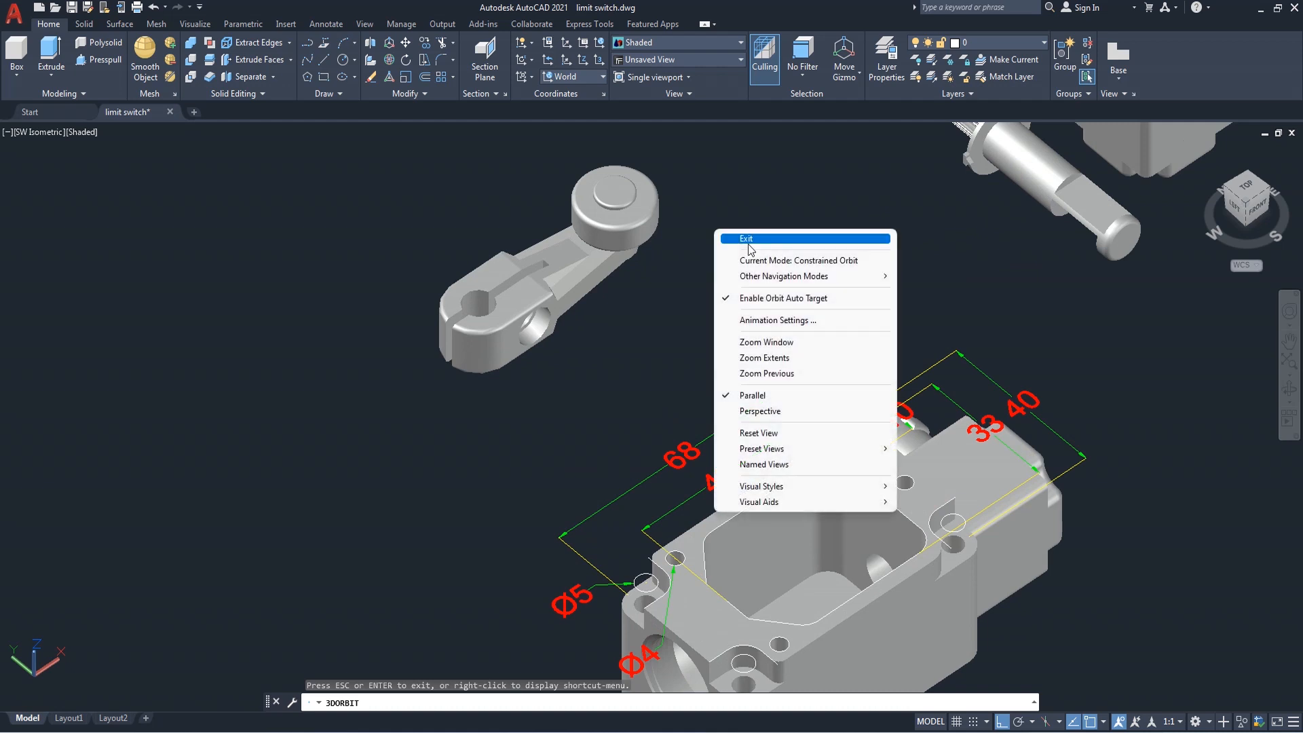
Draw a single-segment polyline straight outward from the centre of the round hole in the lever arm's clamp side
type("pl")
key("Return")
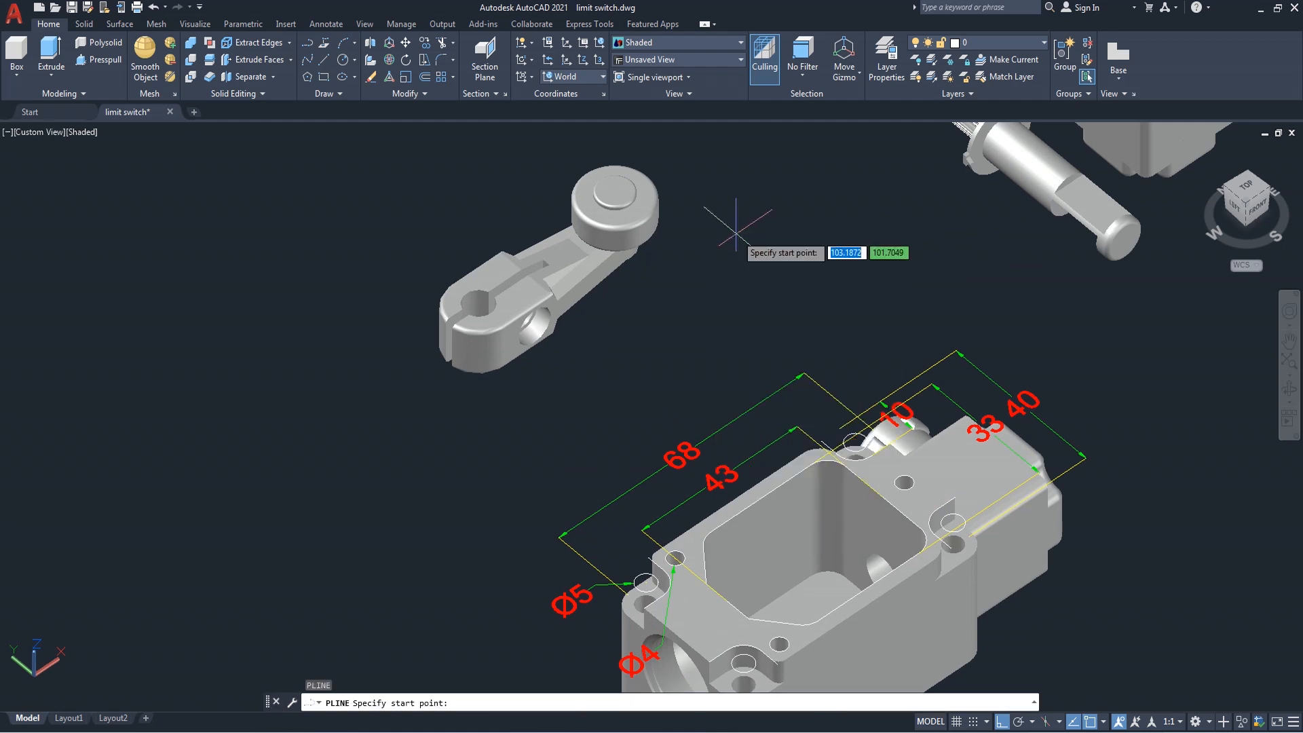
scroll(576, 326, "up", 3)
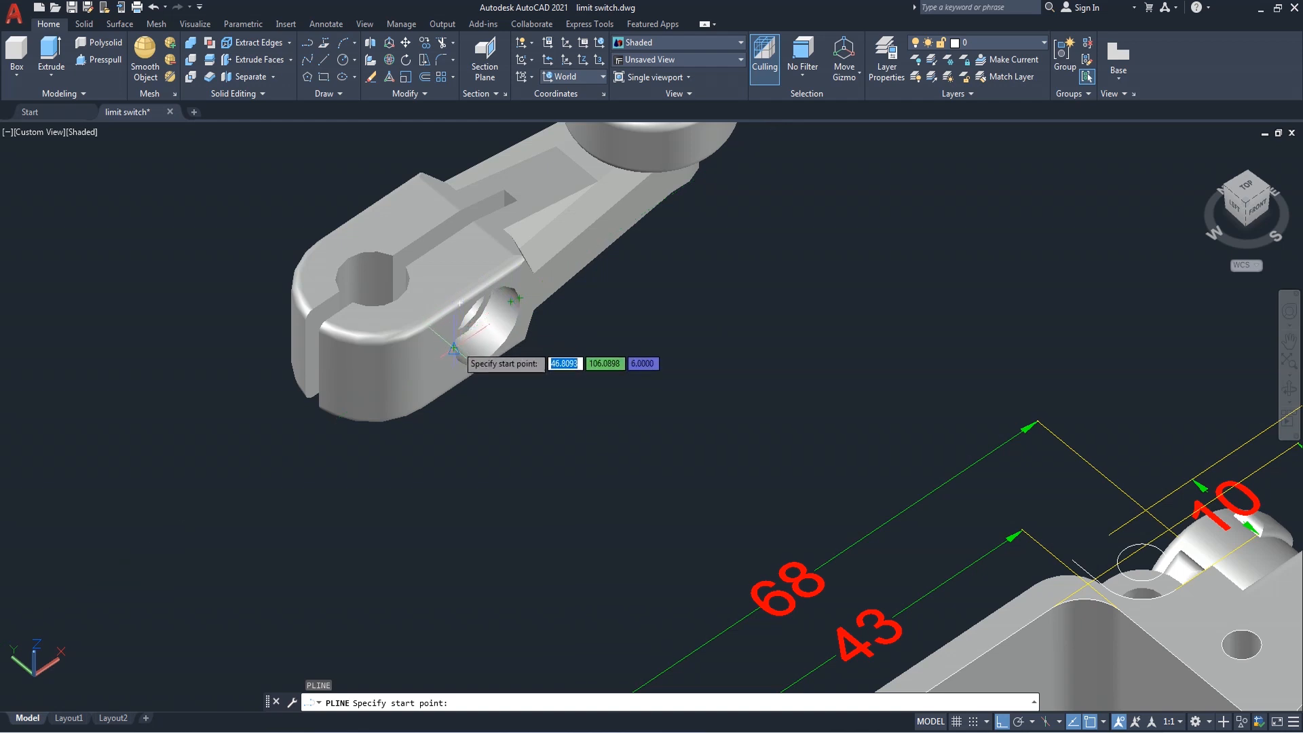
left_click(485, 324)
left_click(560, 386)
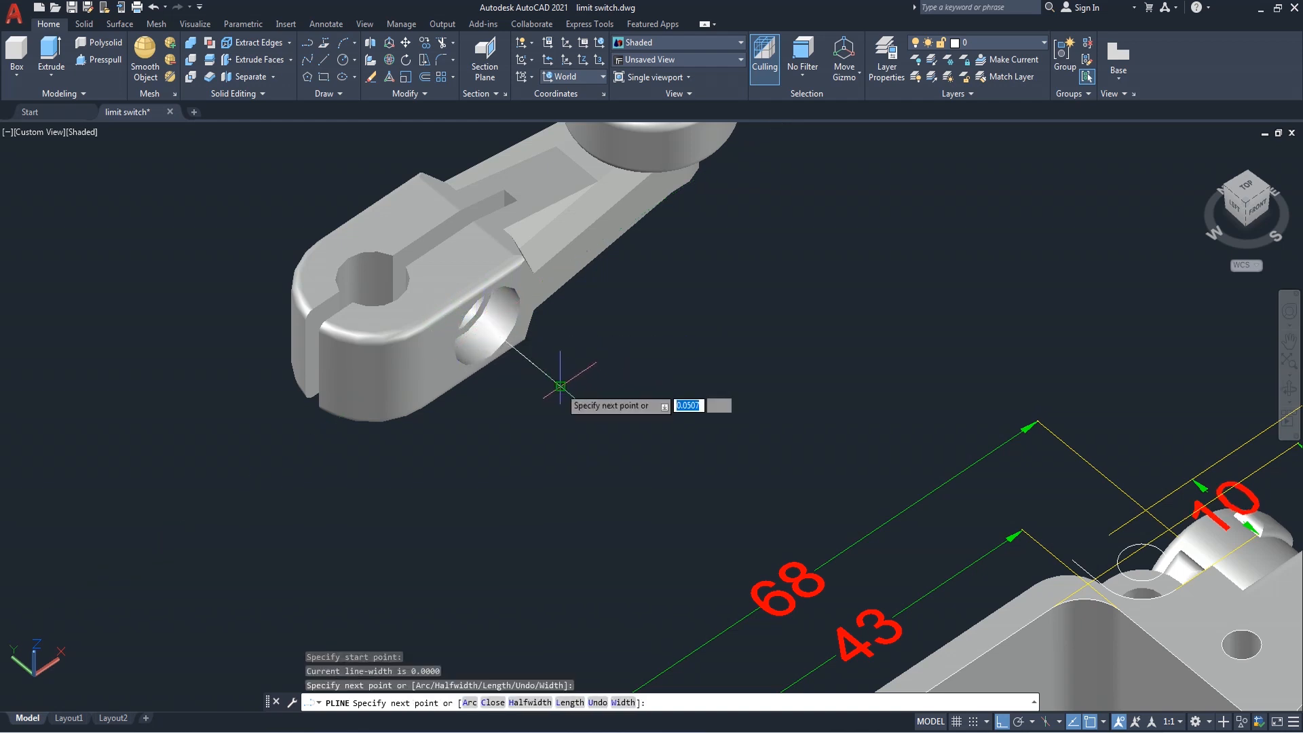
key("Return")
scroll(522, 421, "down", 2)
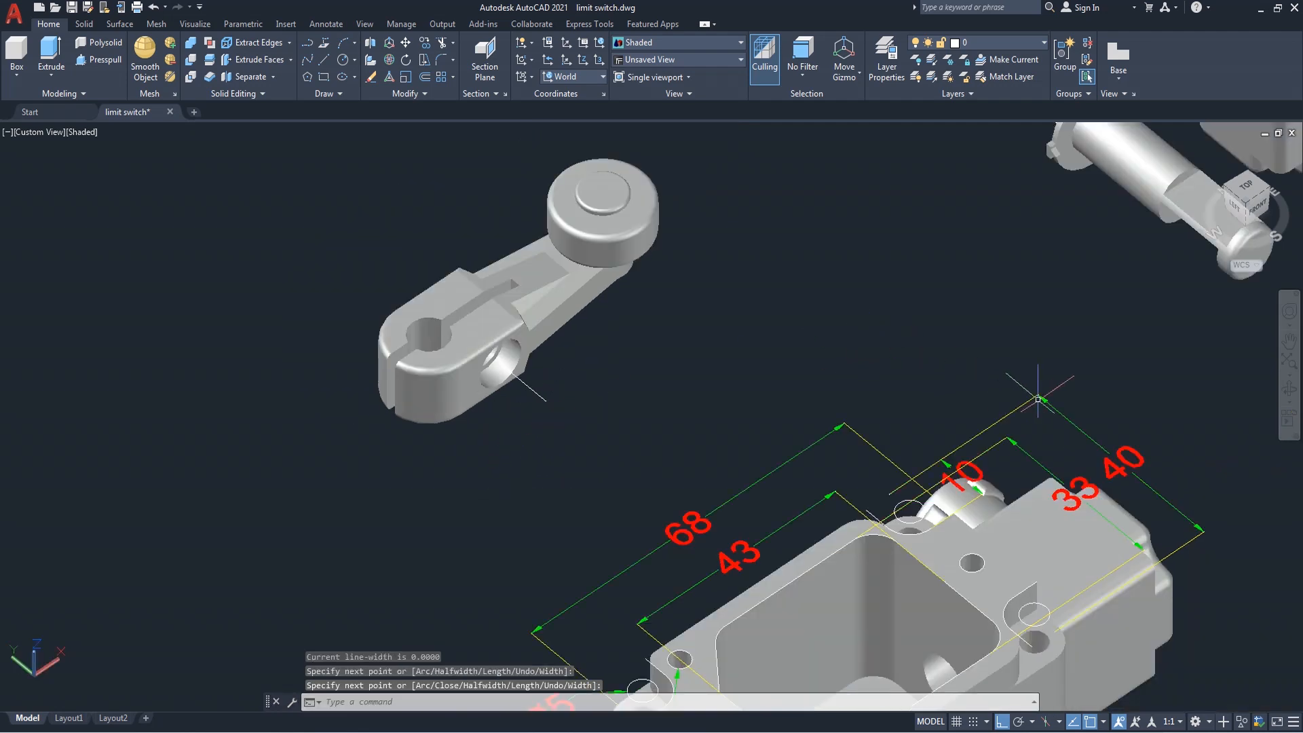
Set the current coordinate system to the Front orientation
left_click(1288, 388)
left_click_drag(841, 424, 650, 423)
right_click(722, 292)
left_click(732, 298)
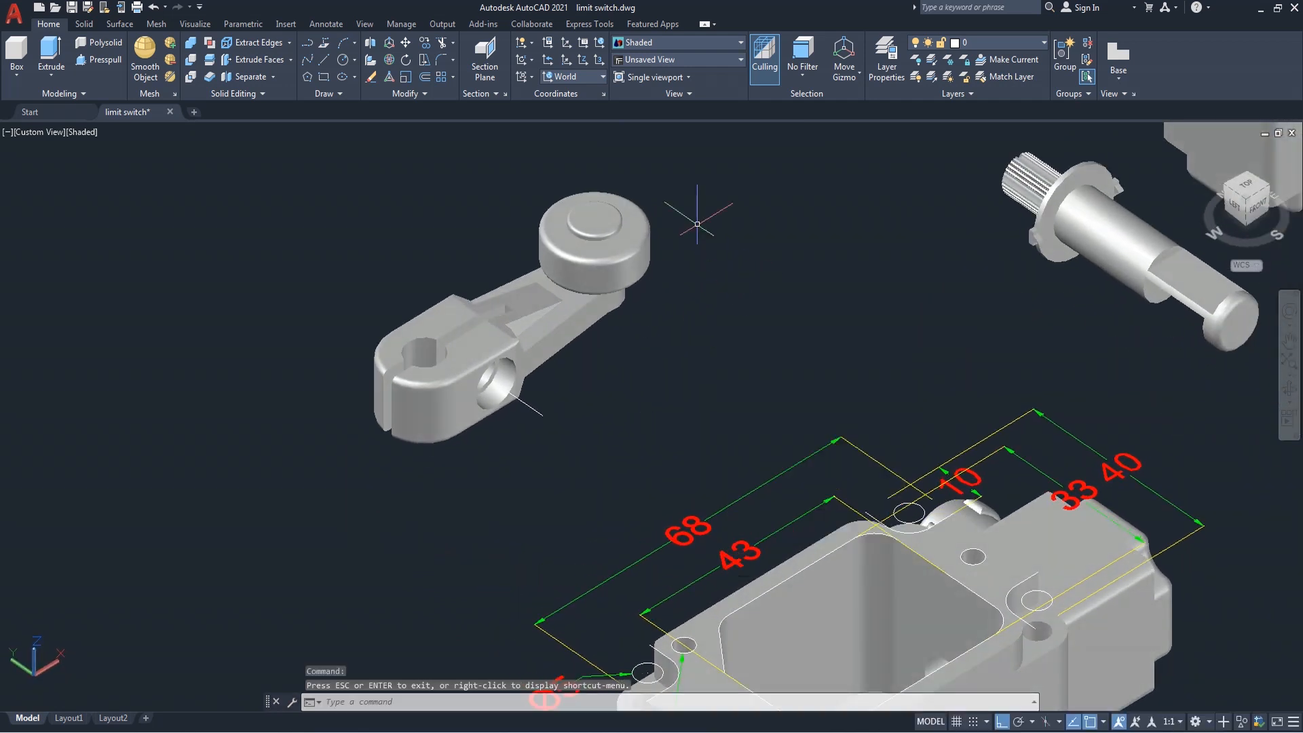
left_click(576, 76)
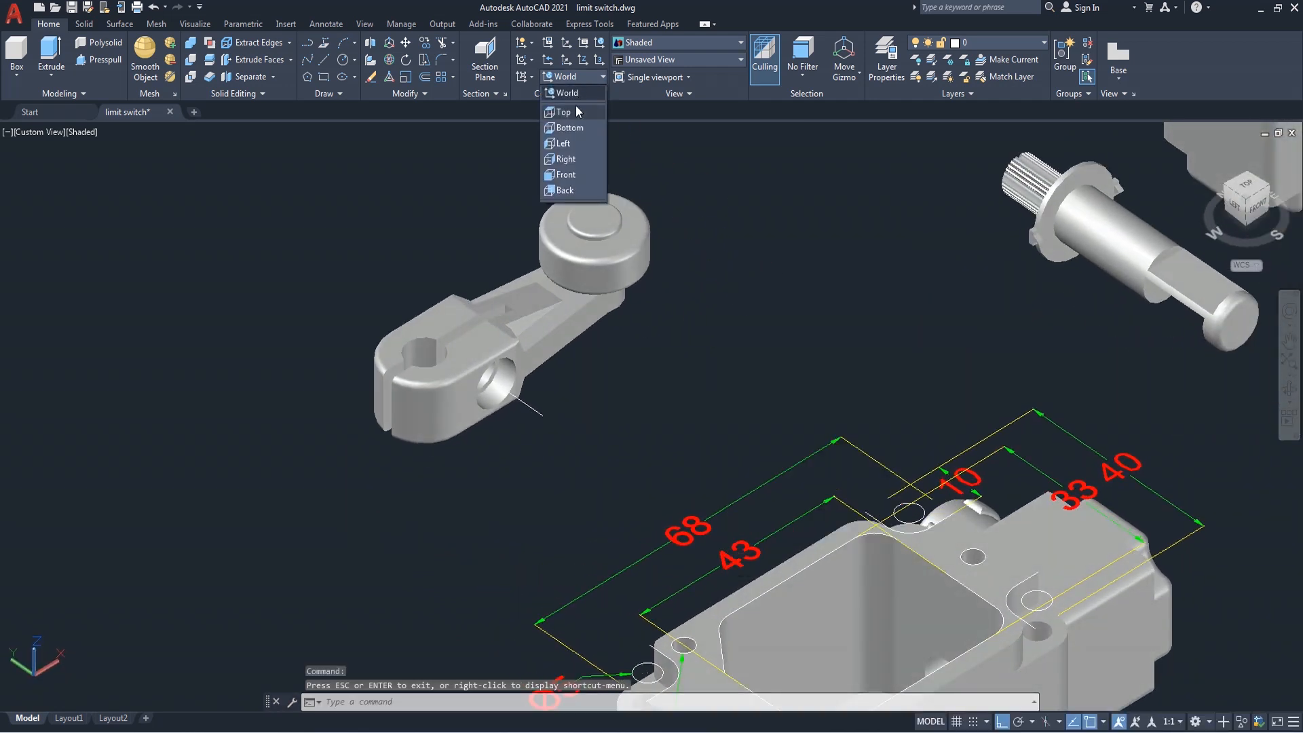
left_click(580, 174)
Draw a circle of diameter 5.7 centred on the free end of the guide line beside the lever arm
type("c")
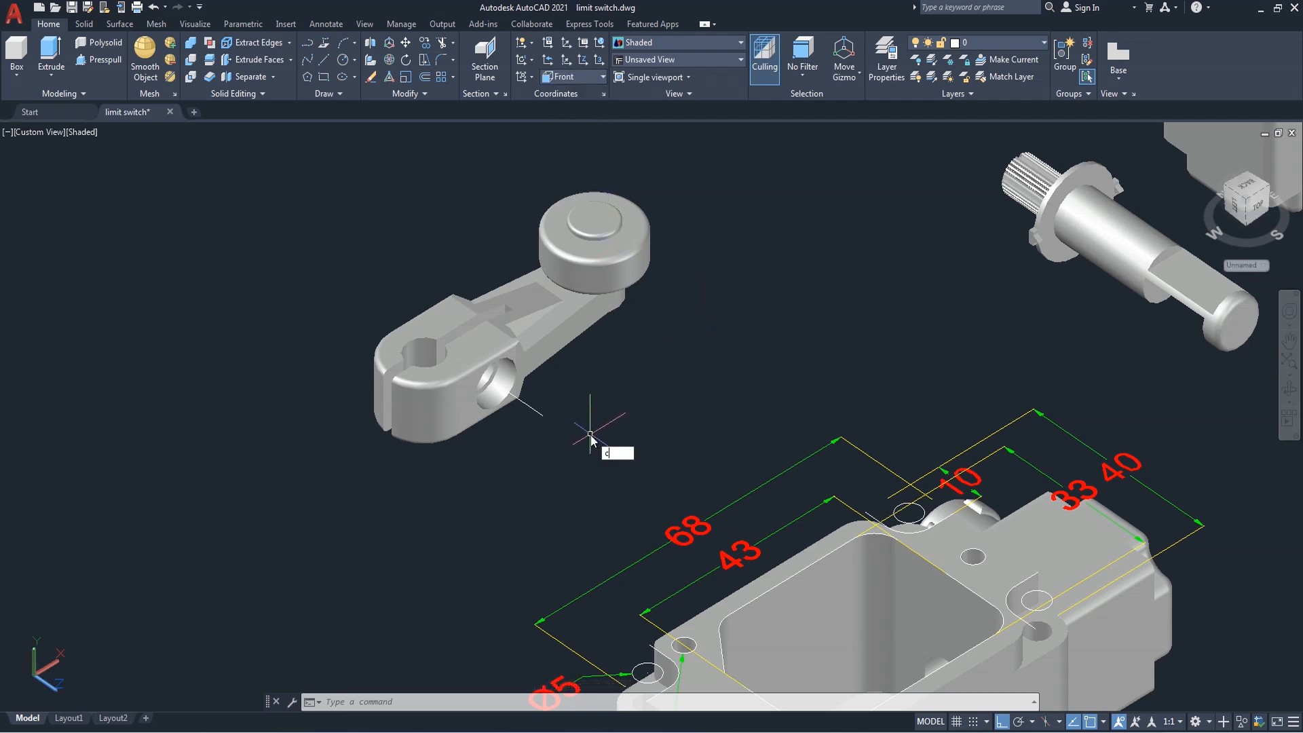
key("Return")
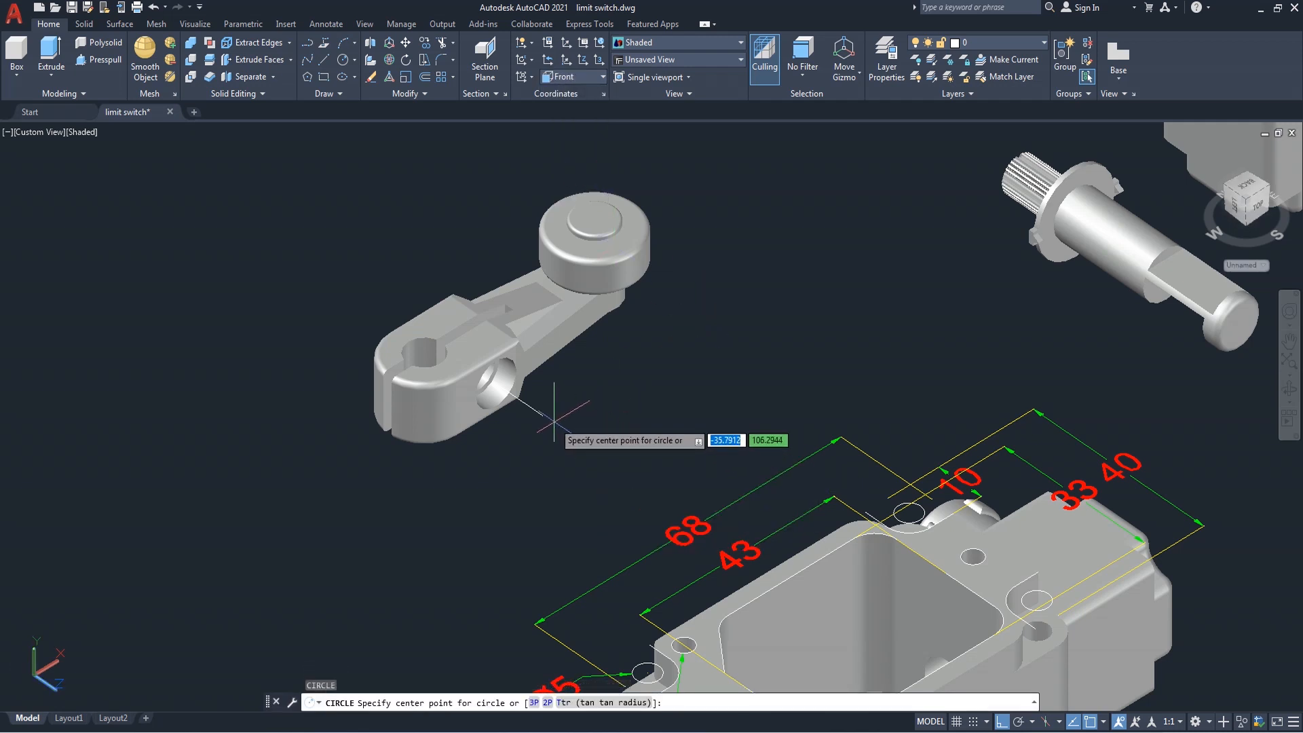
left_click(543, 415)
type("d")
key("Return")
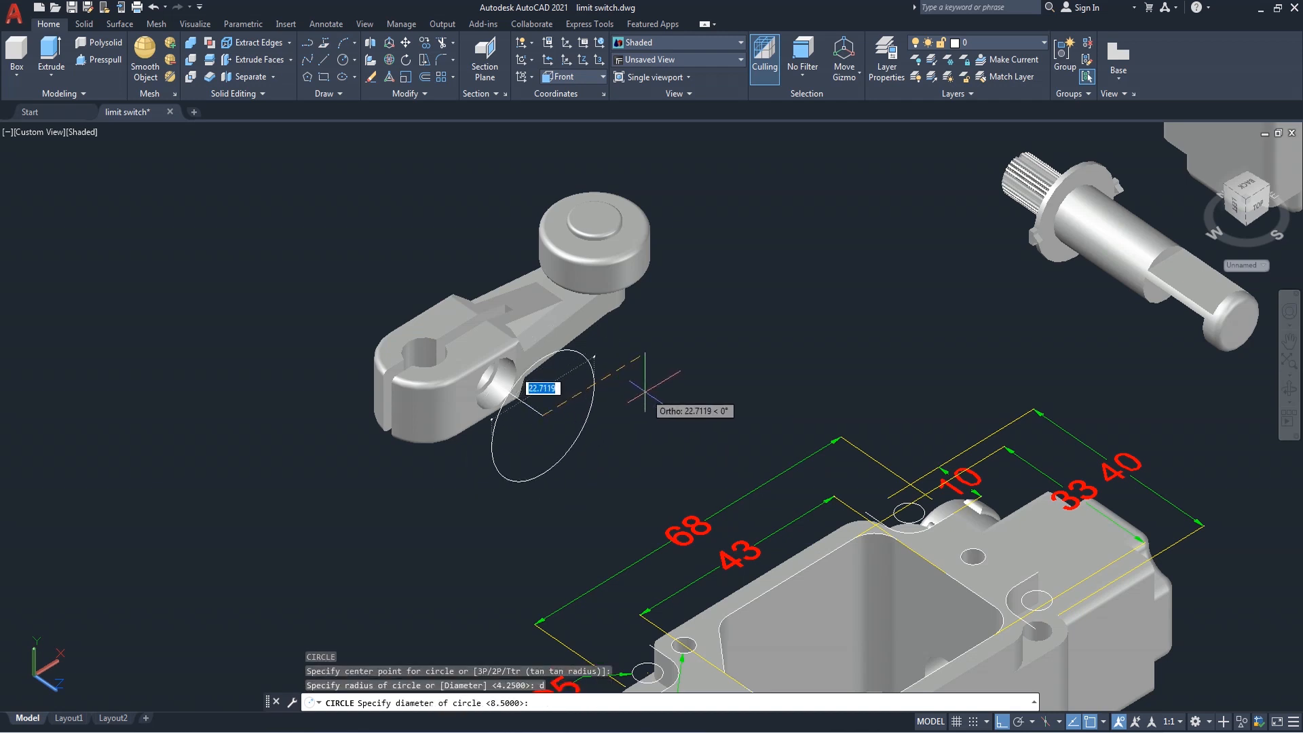
type("5.7")
key("Return")
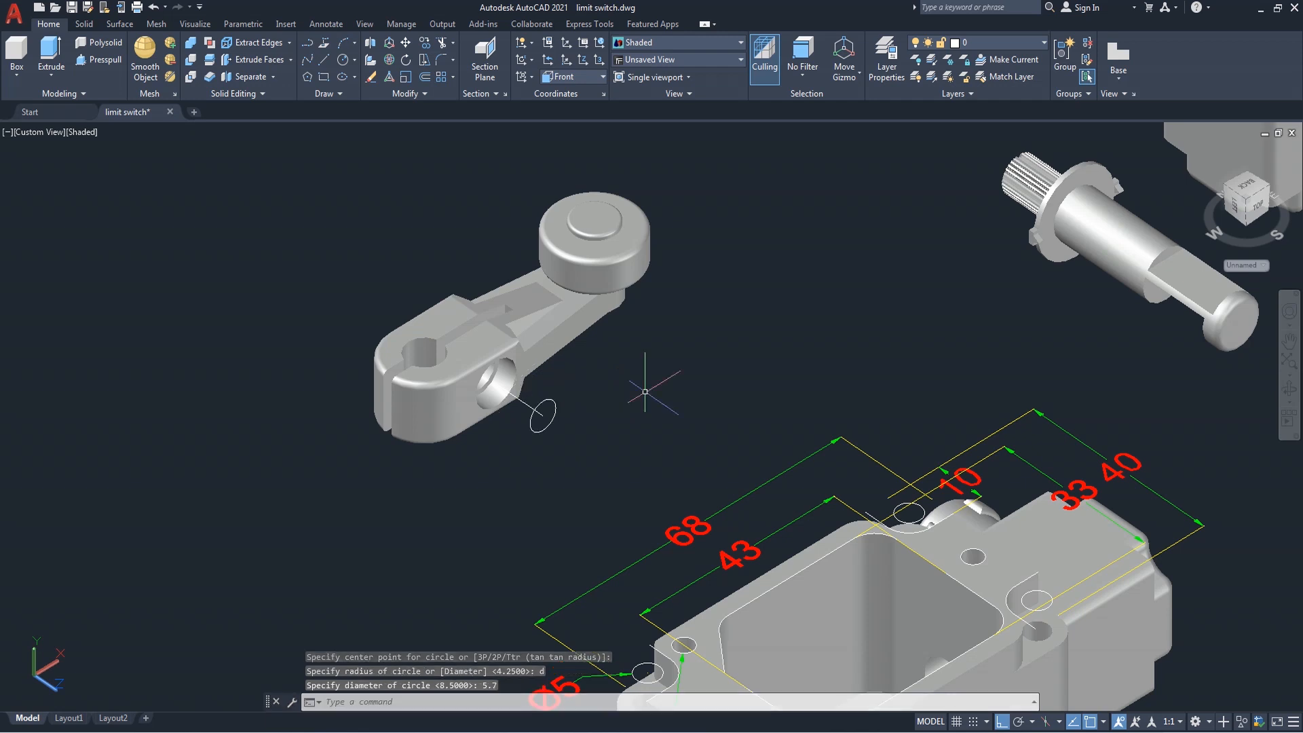
Extrude the 5.7 diameter circle by 12, away from the lever arm, to form the screw shank
scroll(589, 434, "up", 2)
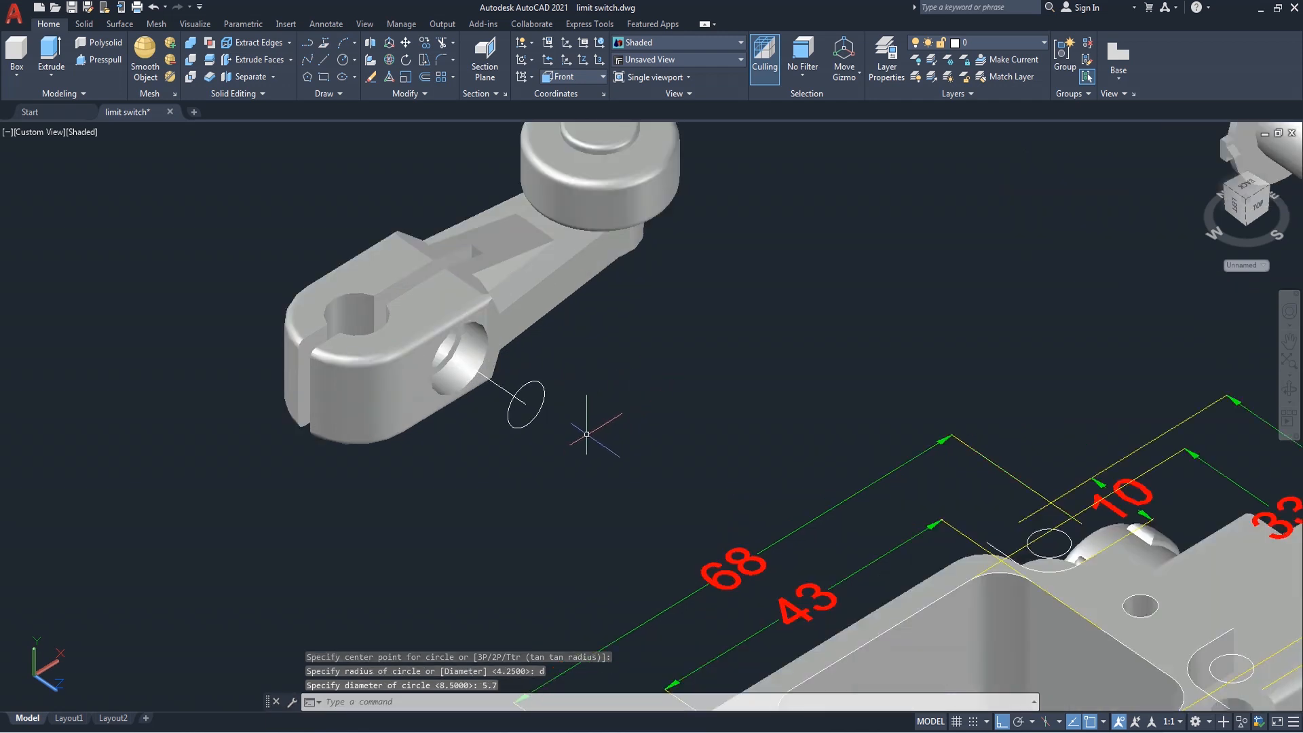
type("ext")
key("Return")
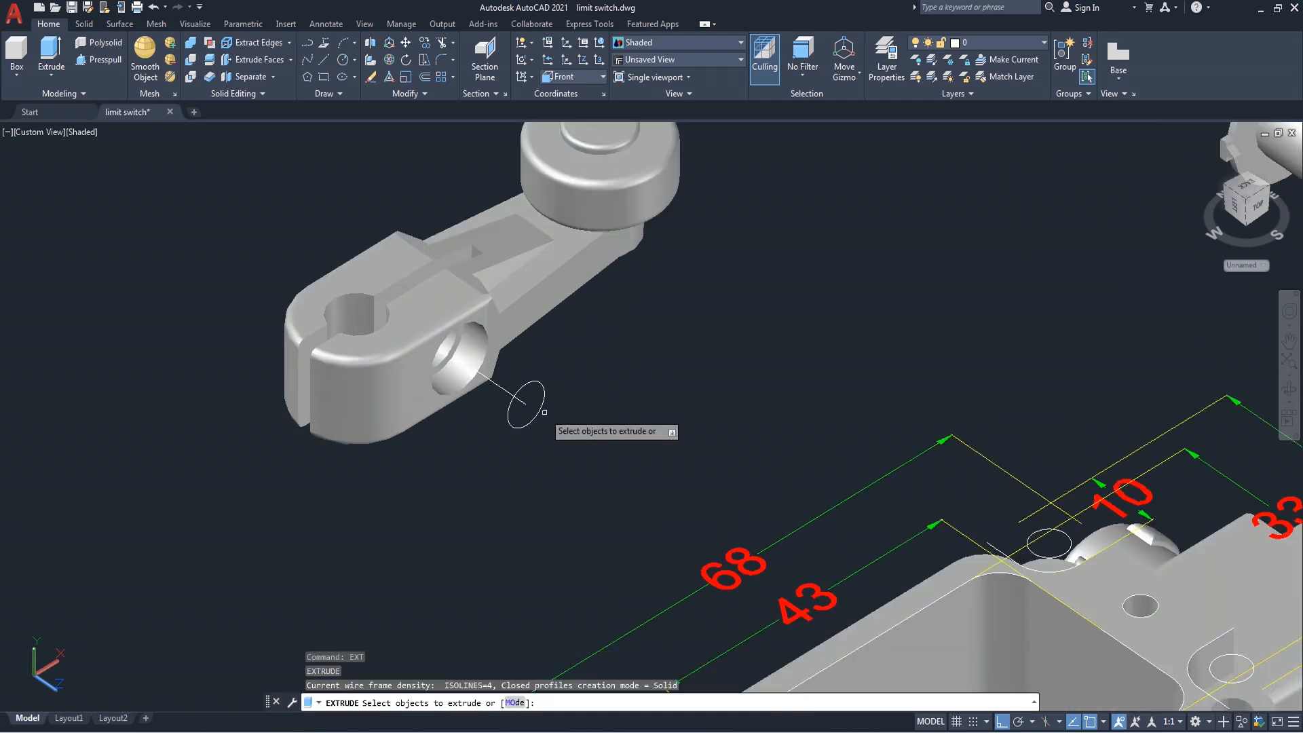
left_click(543, 408)
key("Return")
type("12")
key("Return")
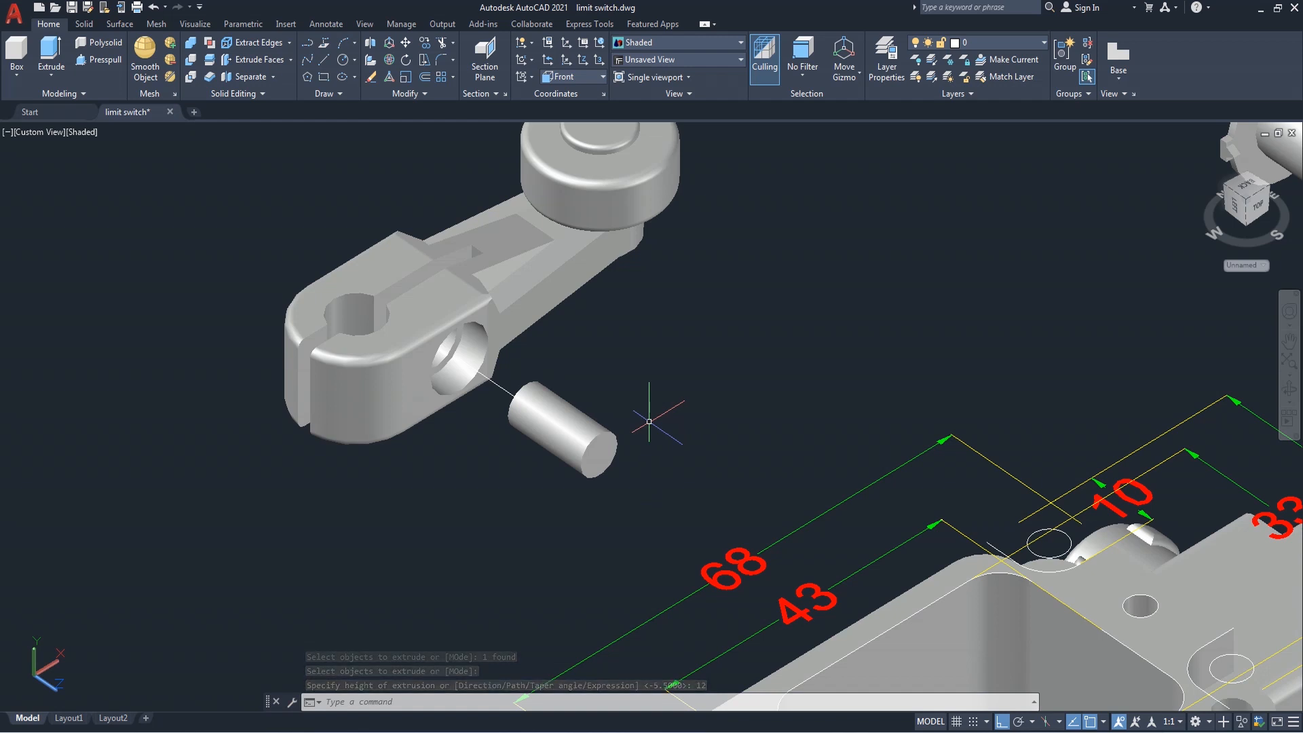
Draw a circle of diameter 8.5 centred on the outer end face of the screw shank
type("c")
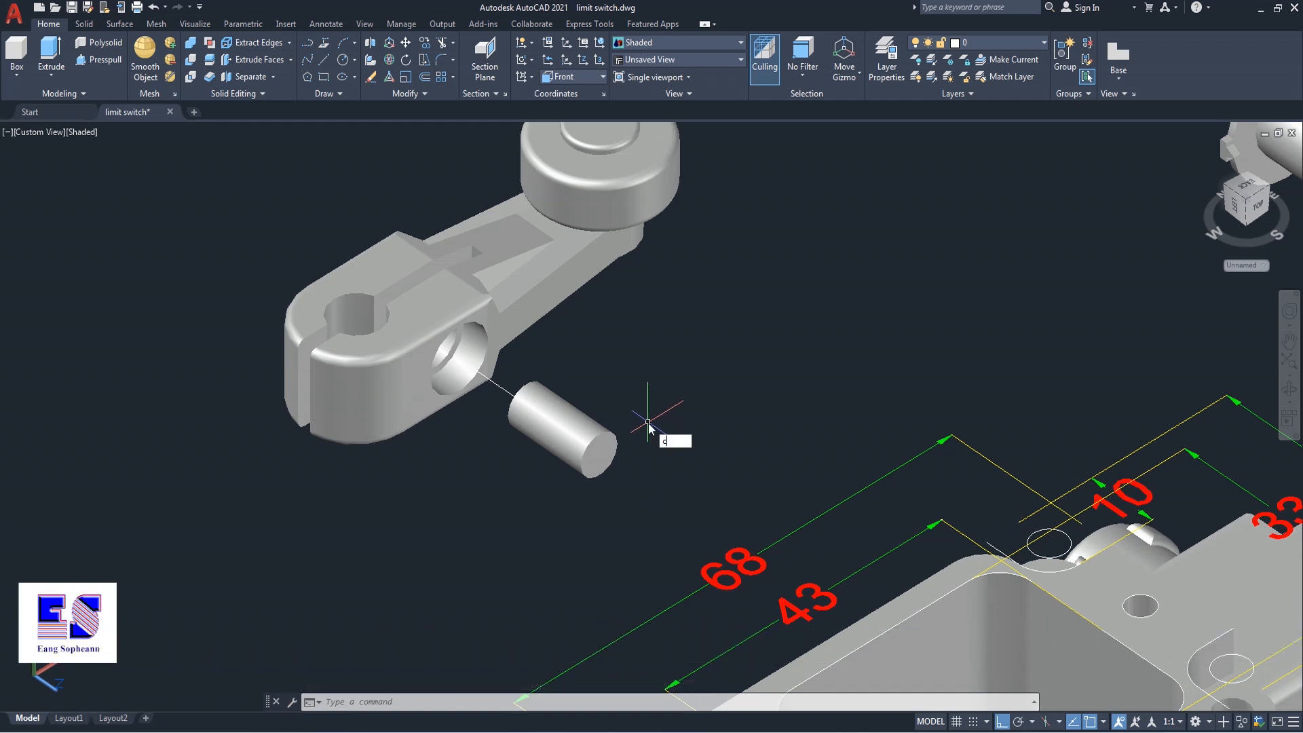
left_click(687, 456)
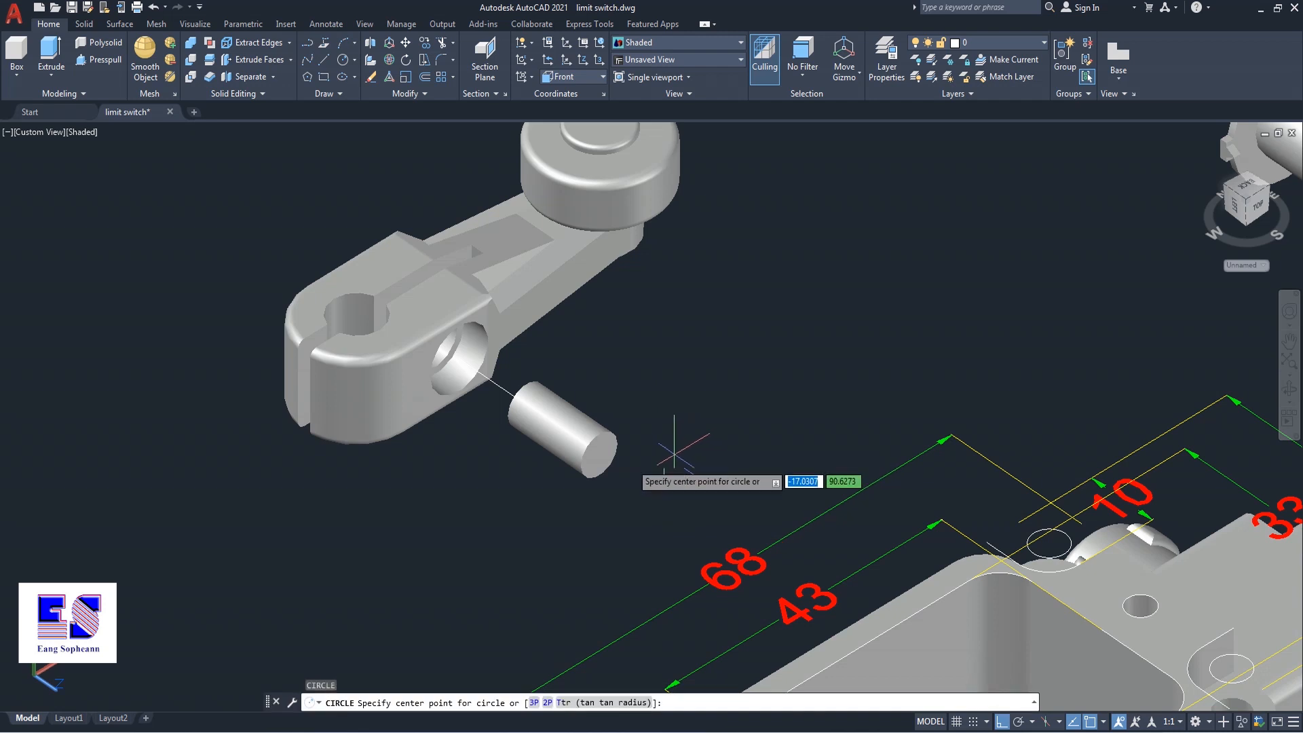
left_click(598, 454)
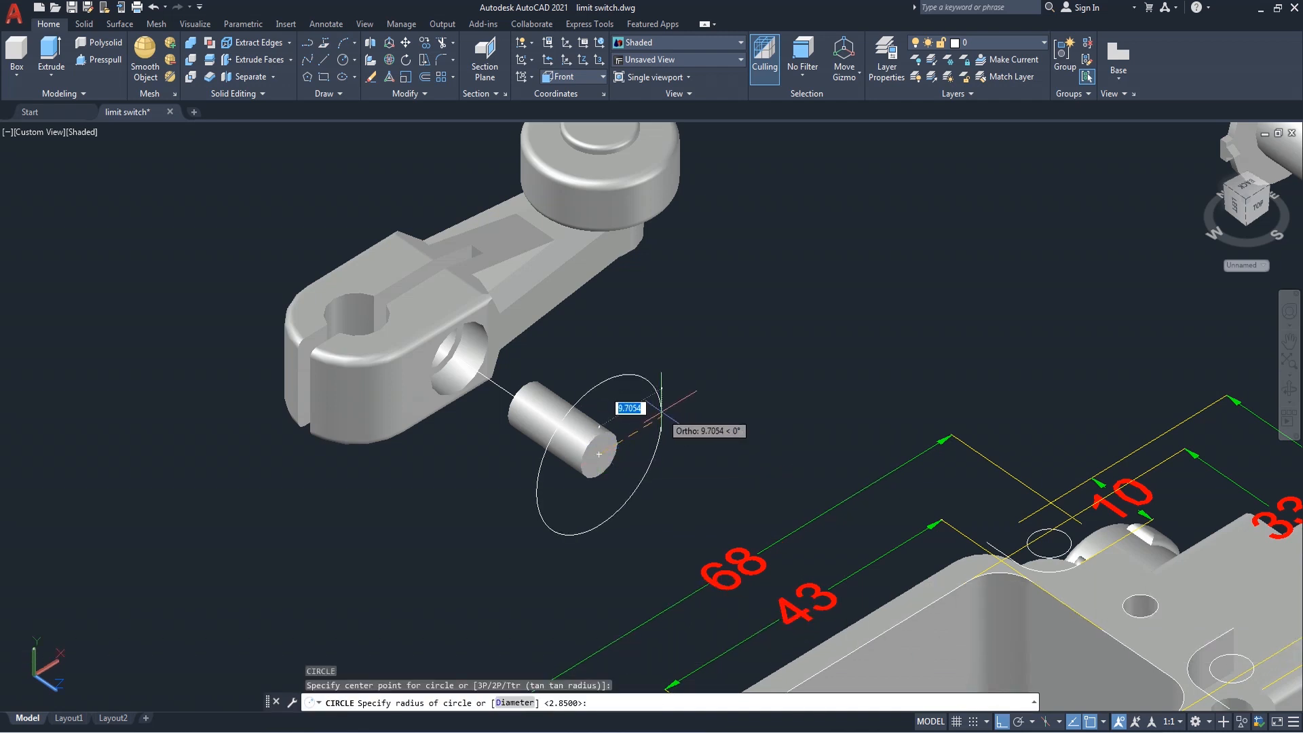
type("d")
key("Return")
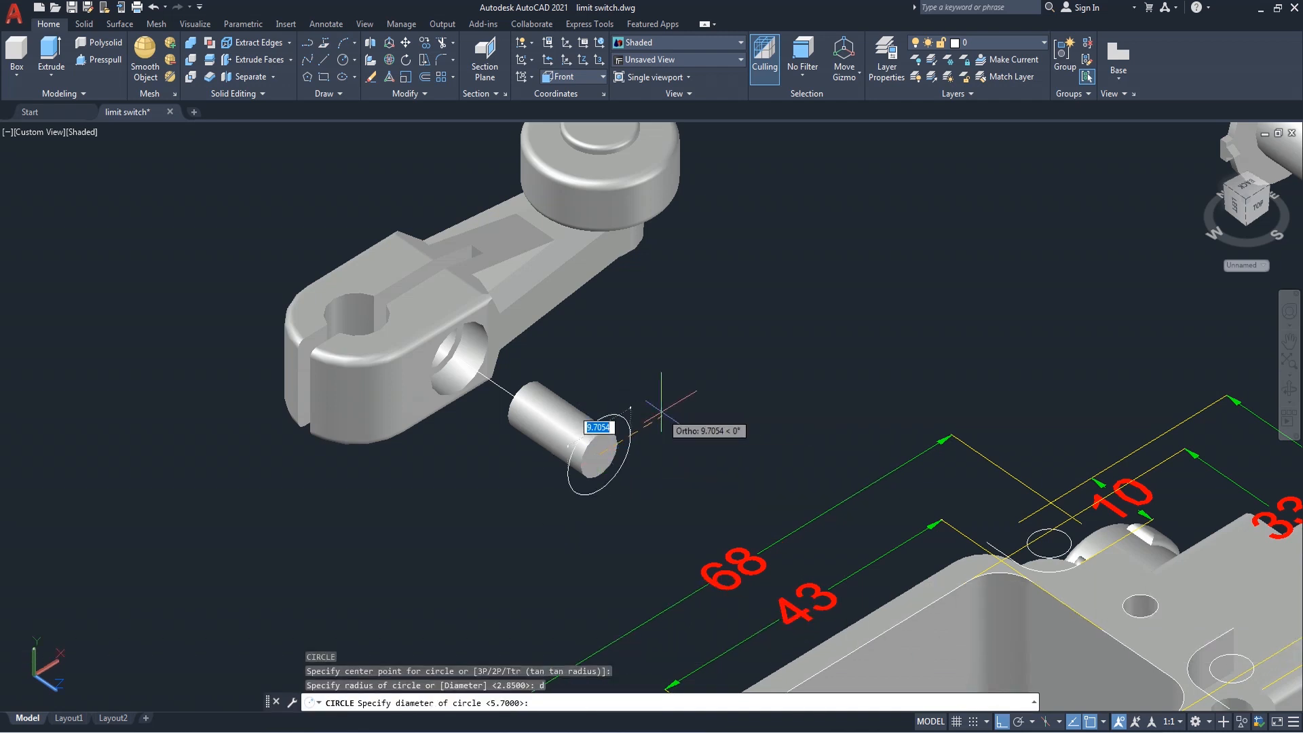
type("8")
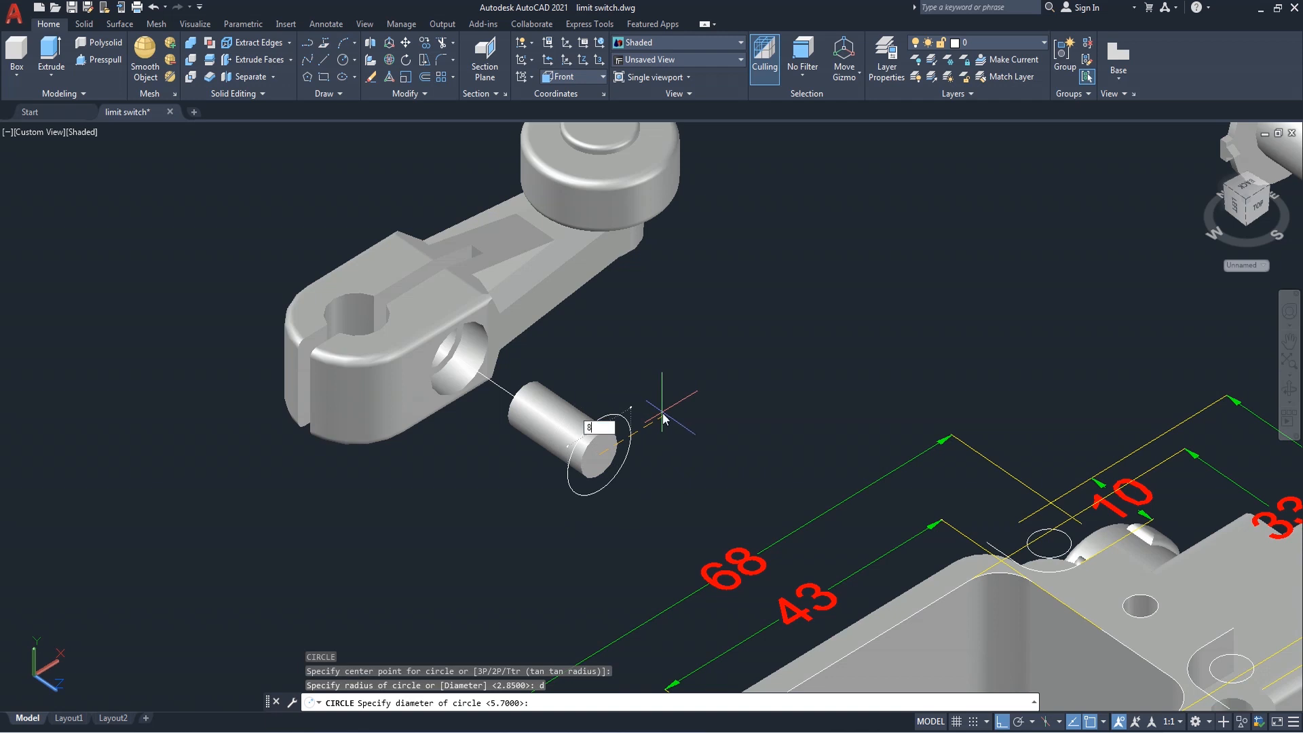
type(".5")
key("Return")
Extrude the 8.5 diameter circle outward by 5.5 to form the screw head
type("EXT")
key("Return")
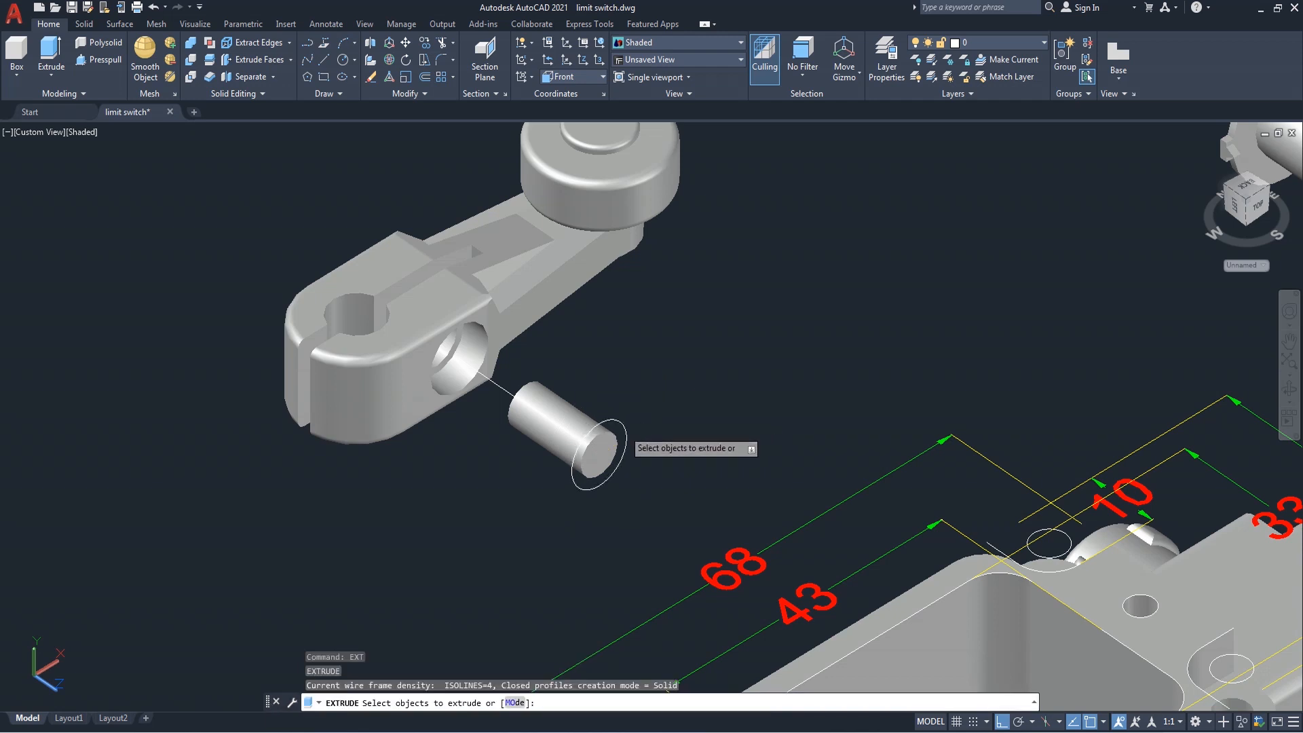
left_click(623, 426)
key("Return")
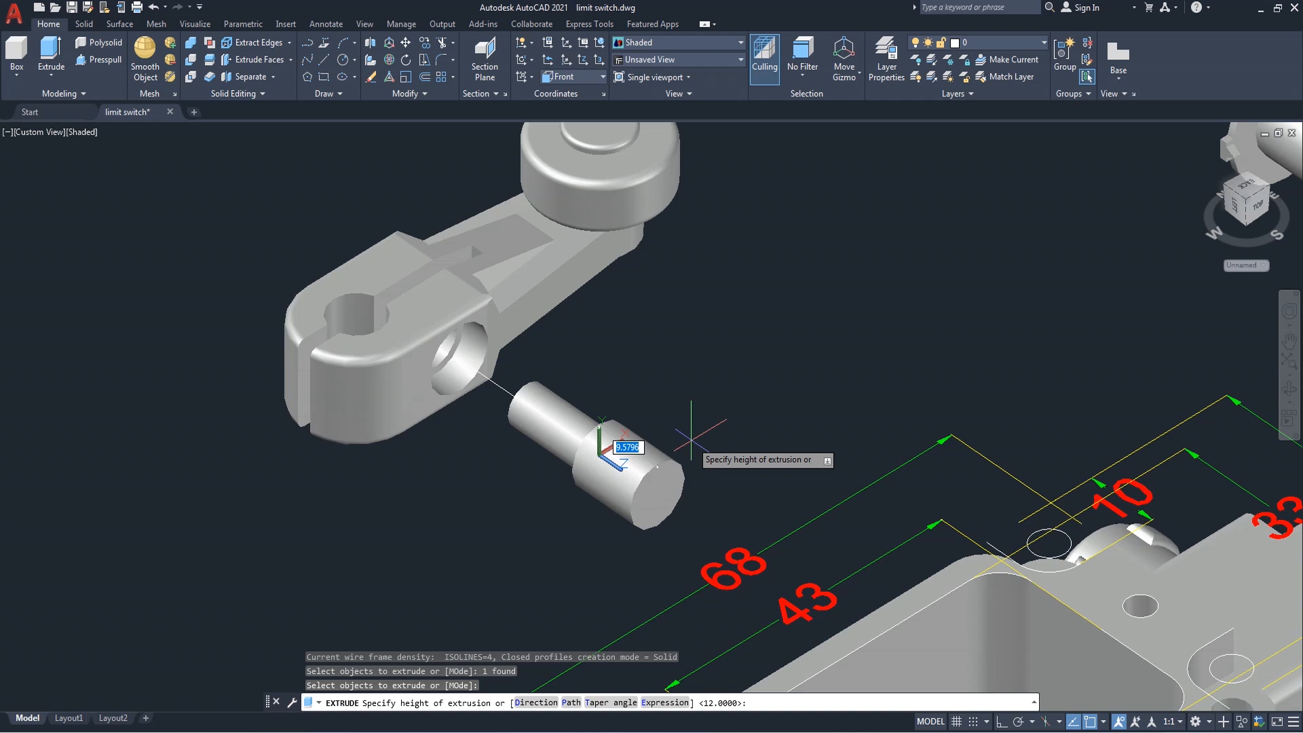
type("5.5")
key("Return")
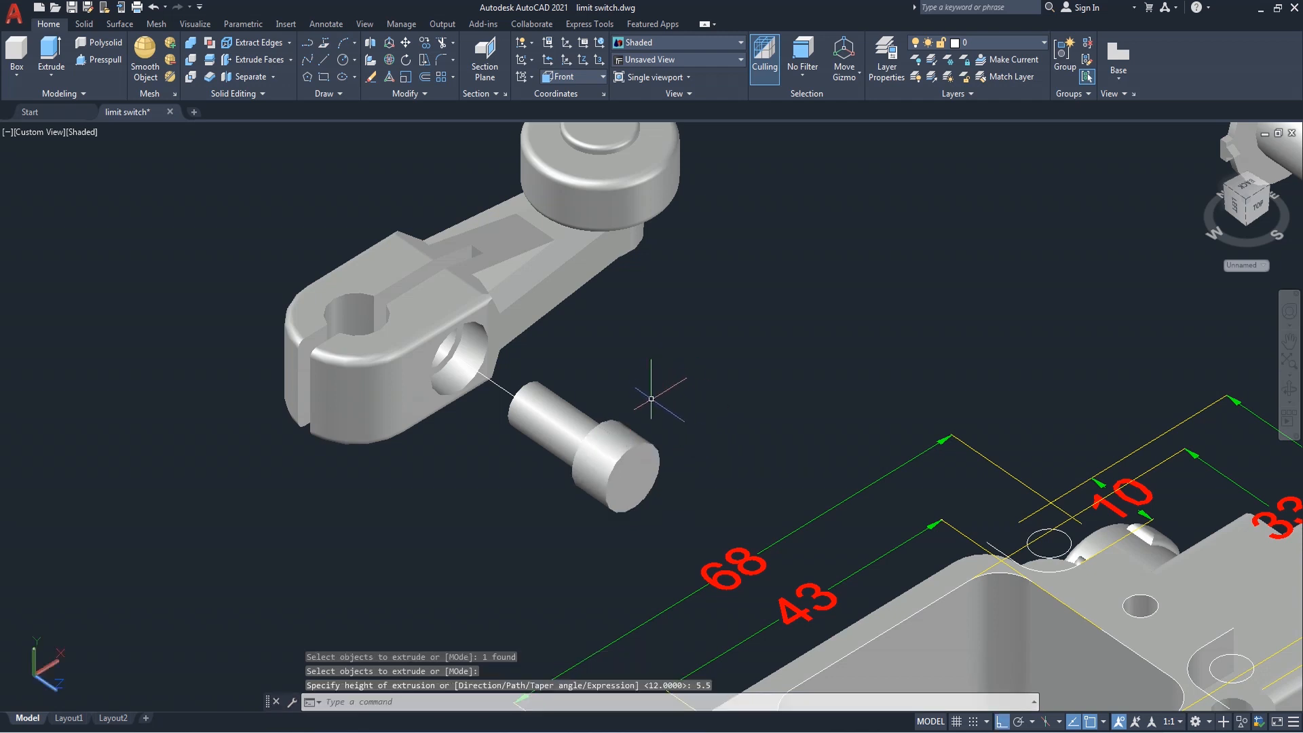
Change the visual style to 2D Wireframe with the screw brought closer into view
left_click(1288, 389)
left_click_drag(779, 454, 692, 477)
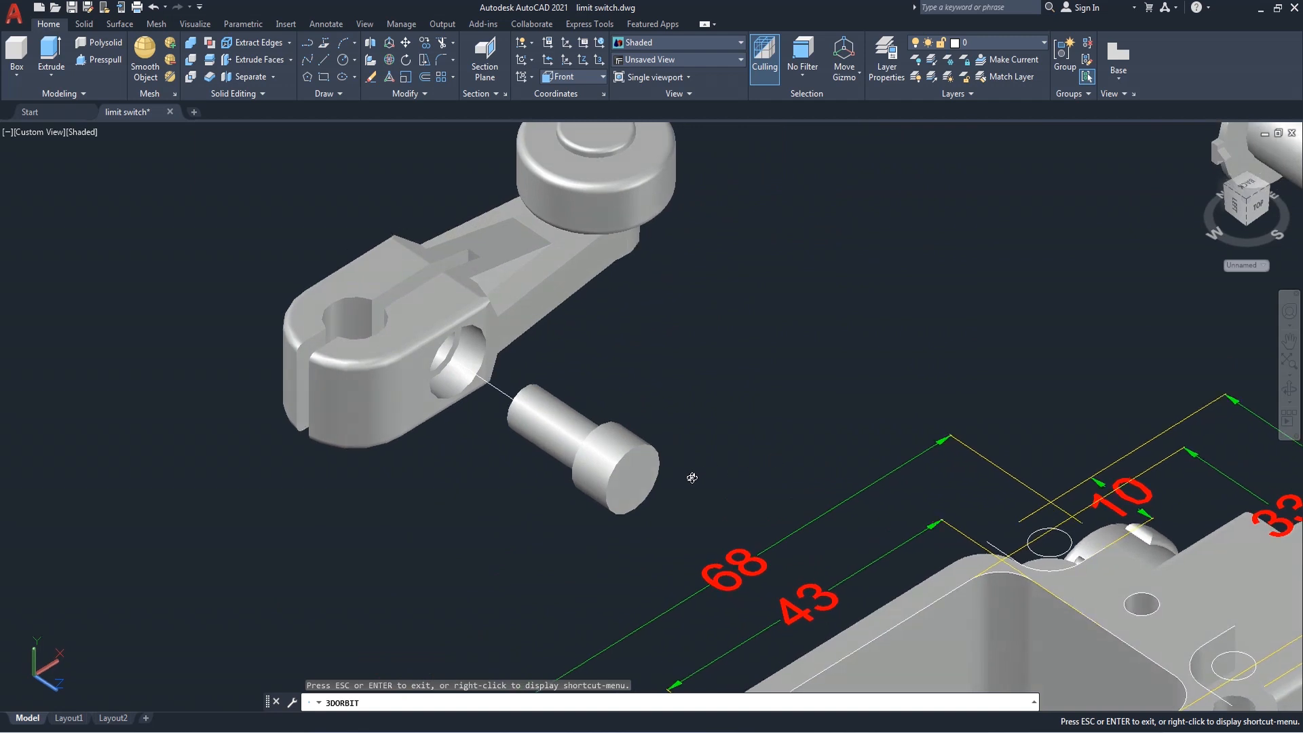
middle_click_drag(688, 474, 802, 387)
scroll(734, 362, "up", 2)
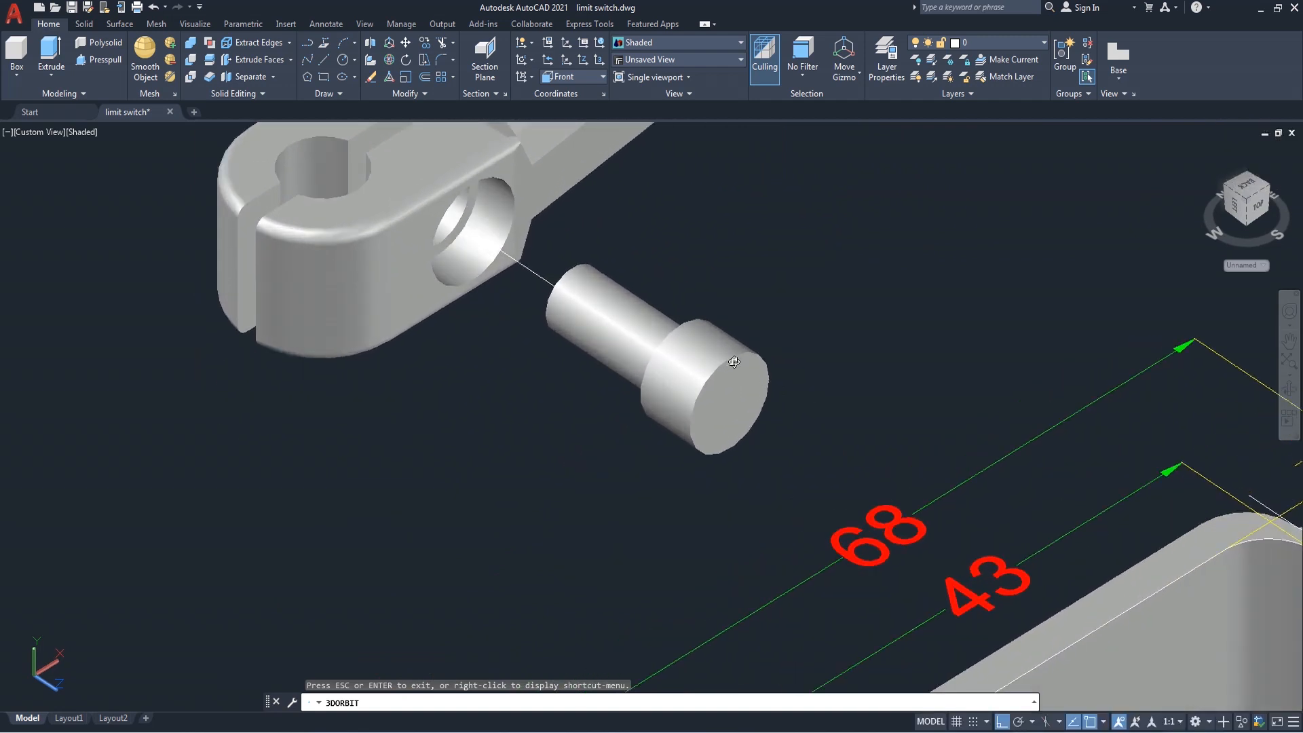
right_click(746, 212)
left_click(754, 219)
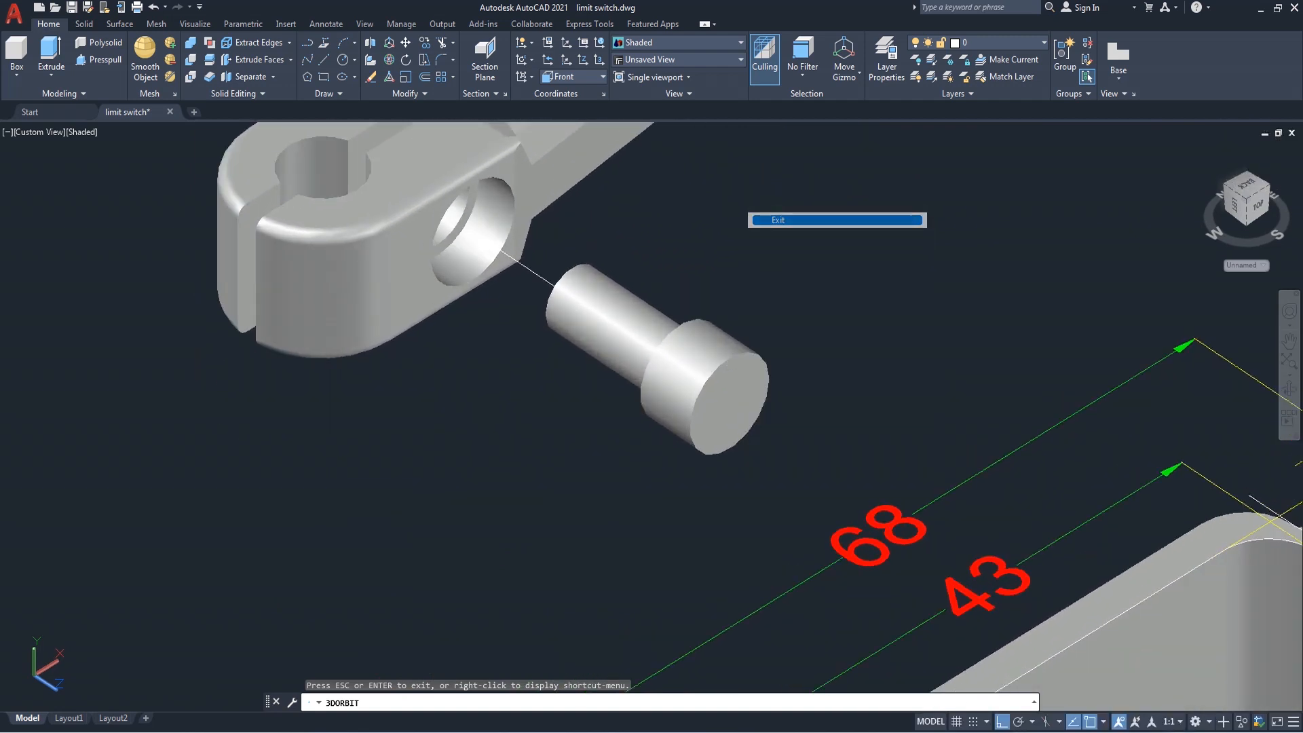
left_click(87, 133)
left_click(126, 171)
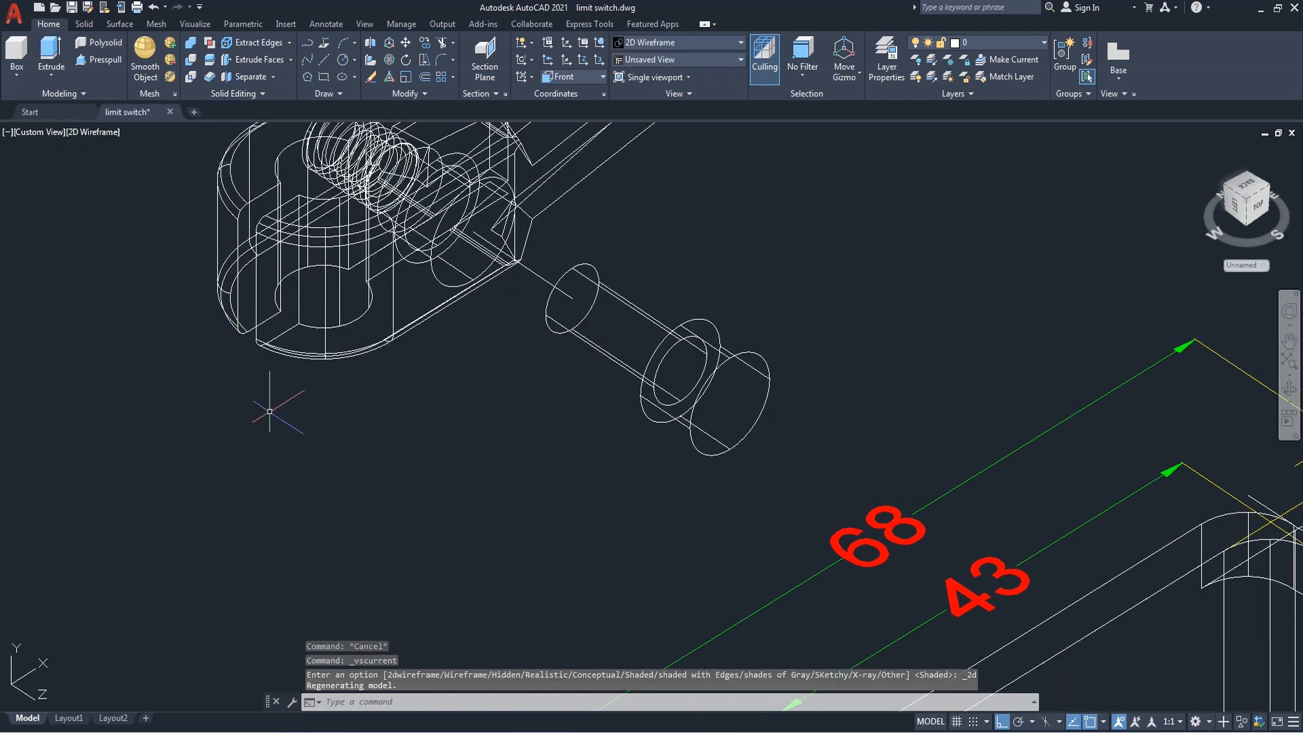
Draw a helix along the screw shank from its free end to the head, with base and top radius 2.85 and height 12
type("h")
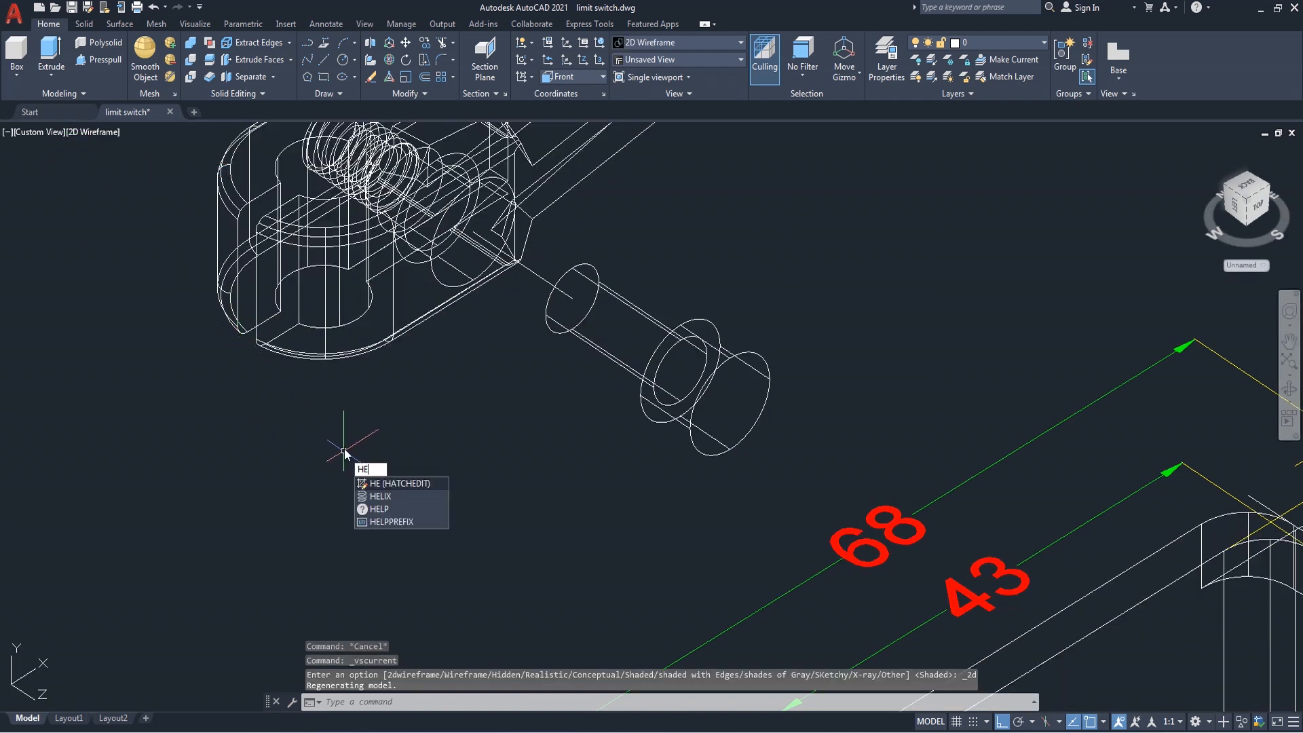
left_click(380, 496)
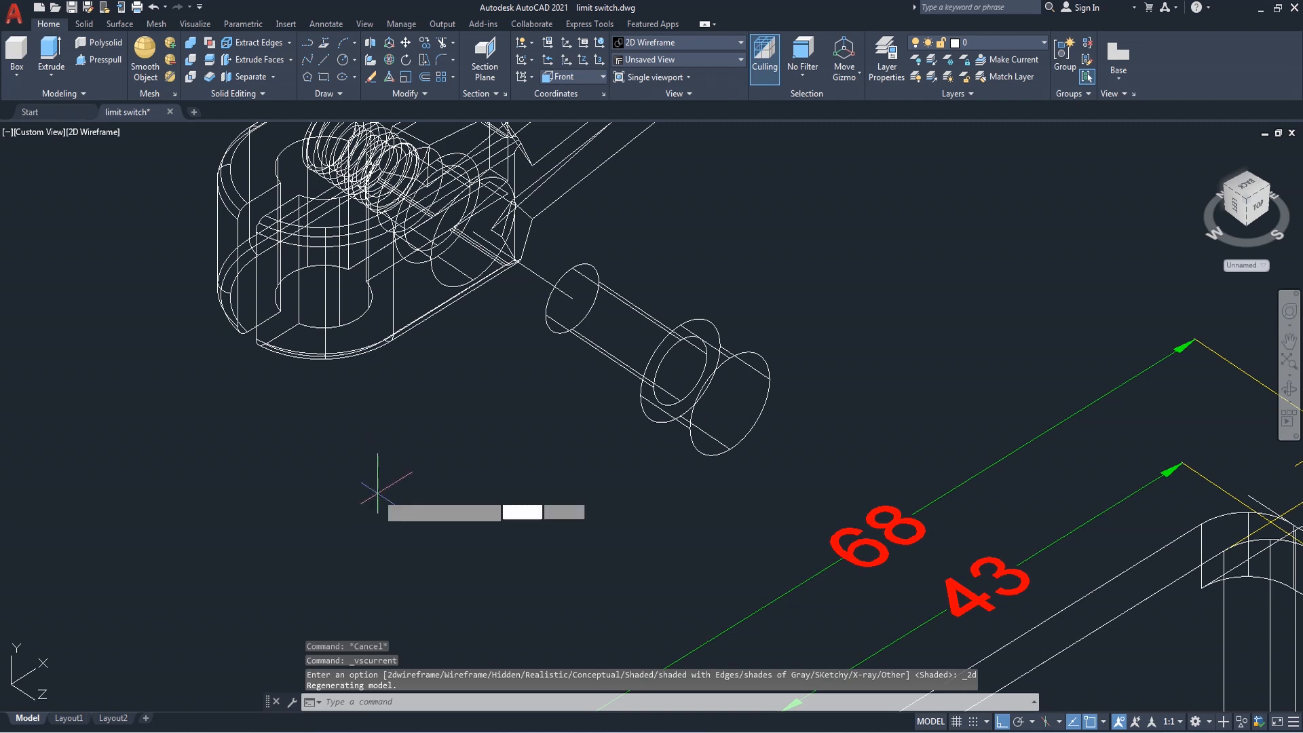
left_click(571, 298)
scroll(572, 305, "up", 5)
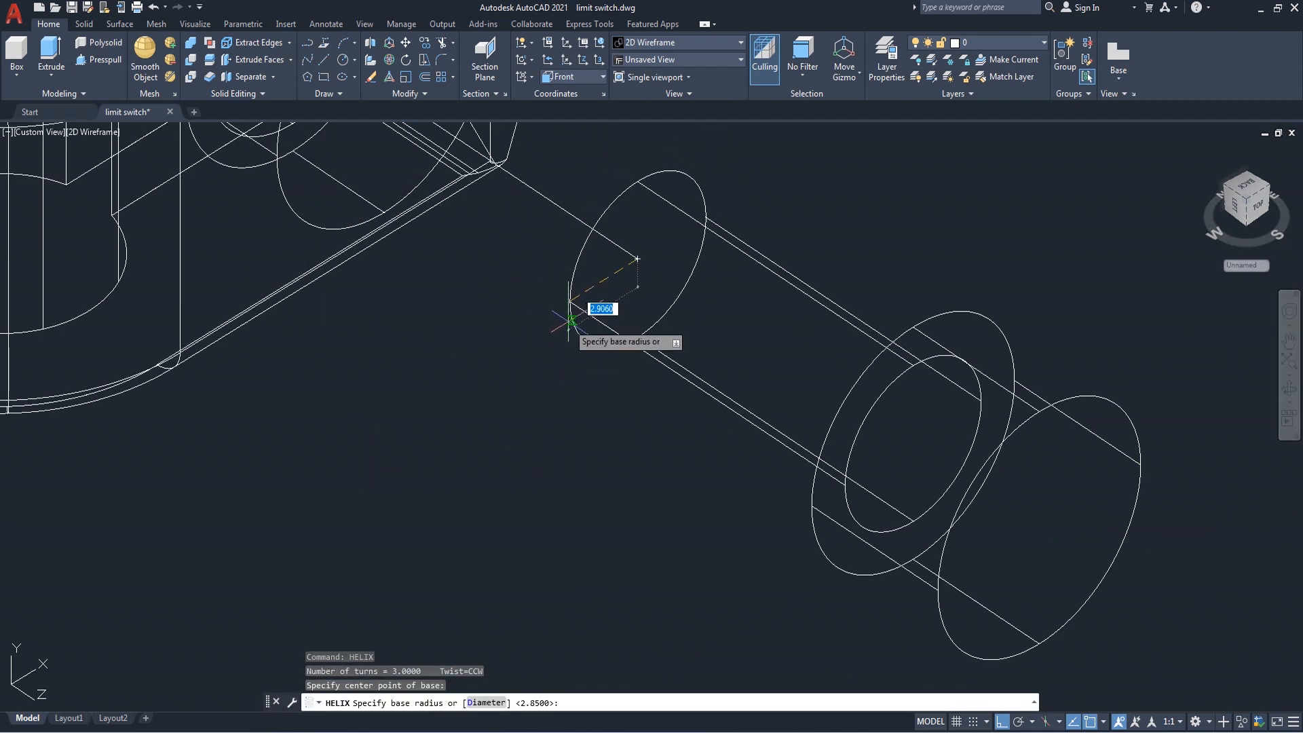
key("Return")
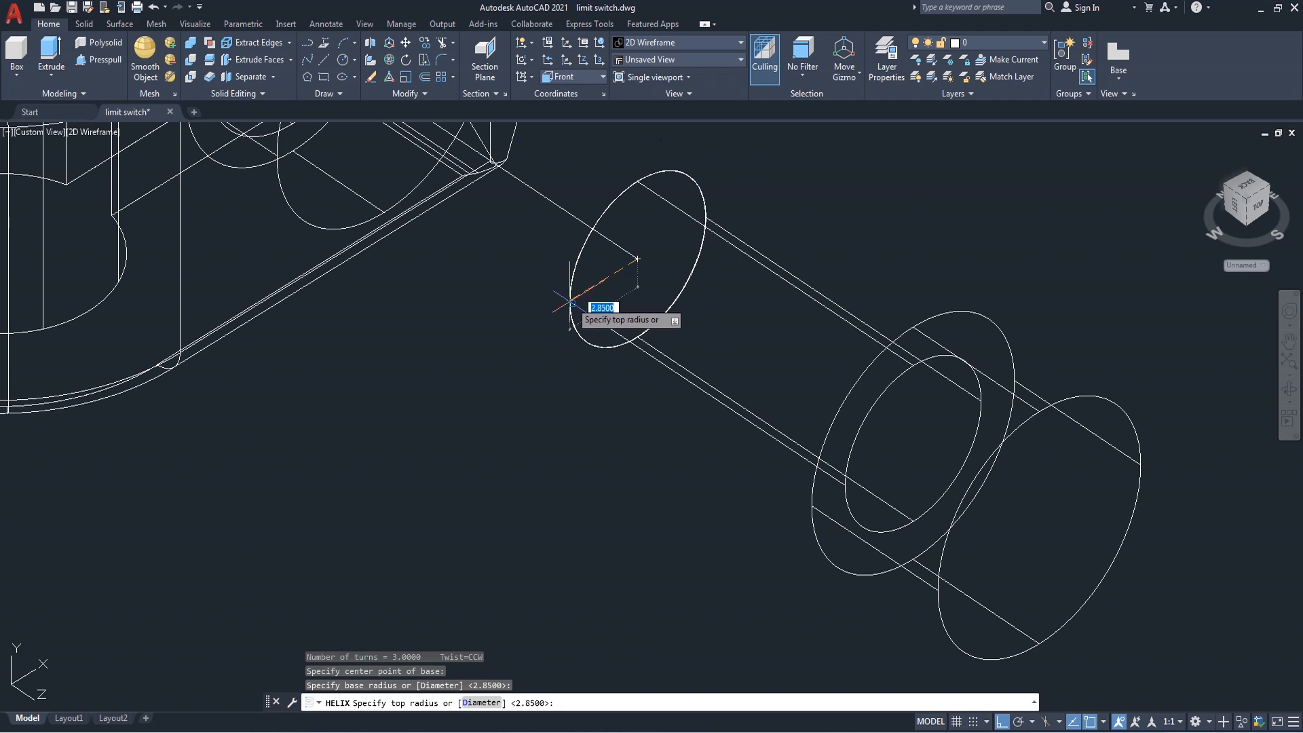
key("Return")
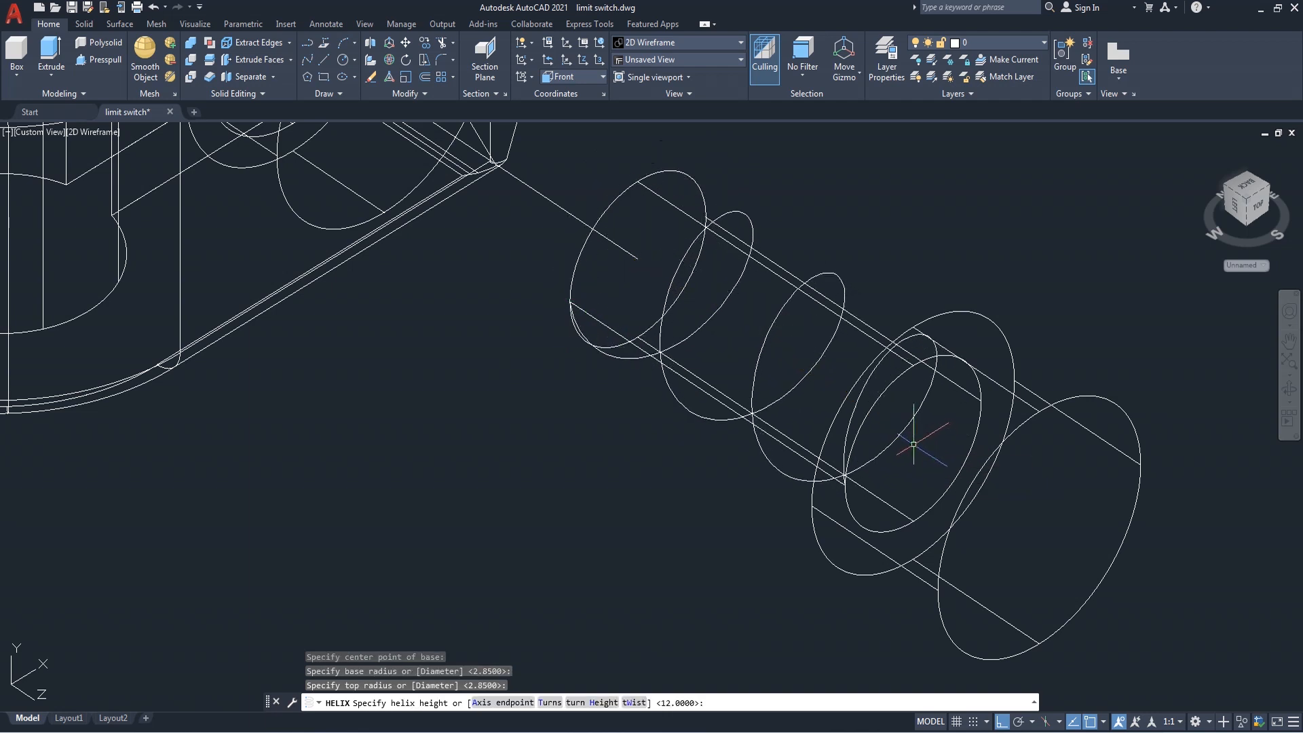
left_click(902, 424)
Set the helix to 14 turns with a turn height of 0.85 in its properties
left_click(768, 339)
right_click(766, 338)
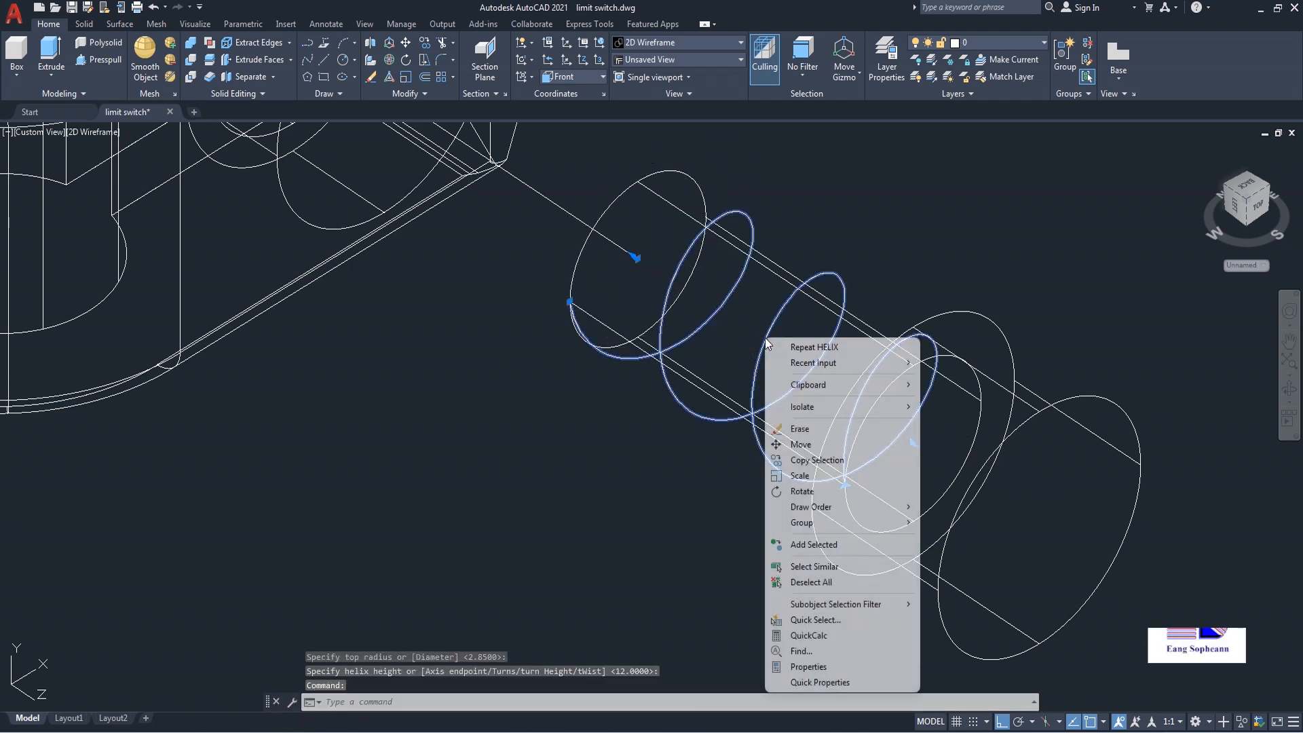
left_click(811, 666)
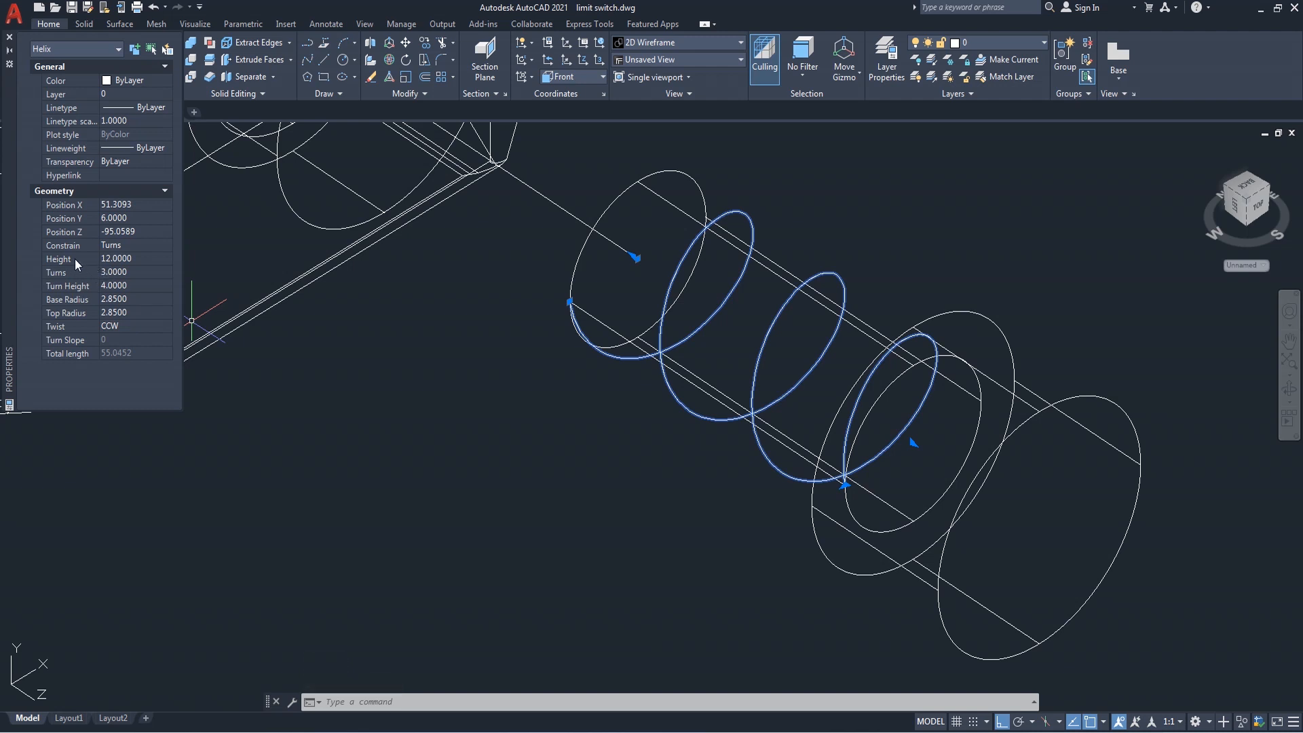
left_click(115, 271)
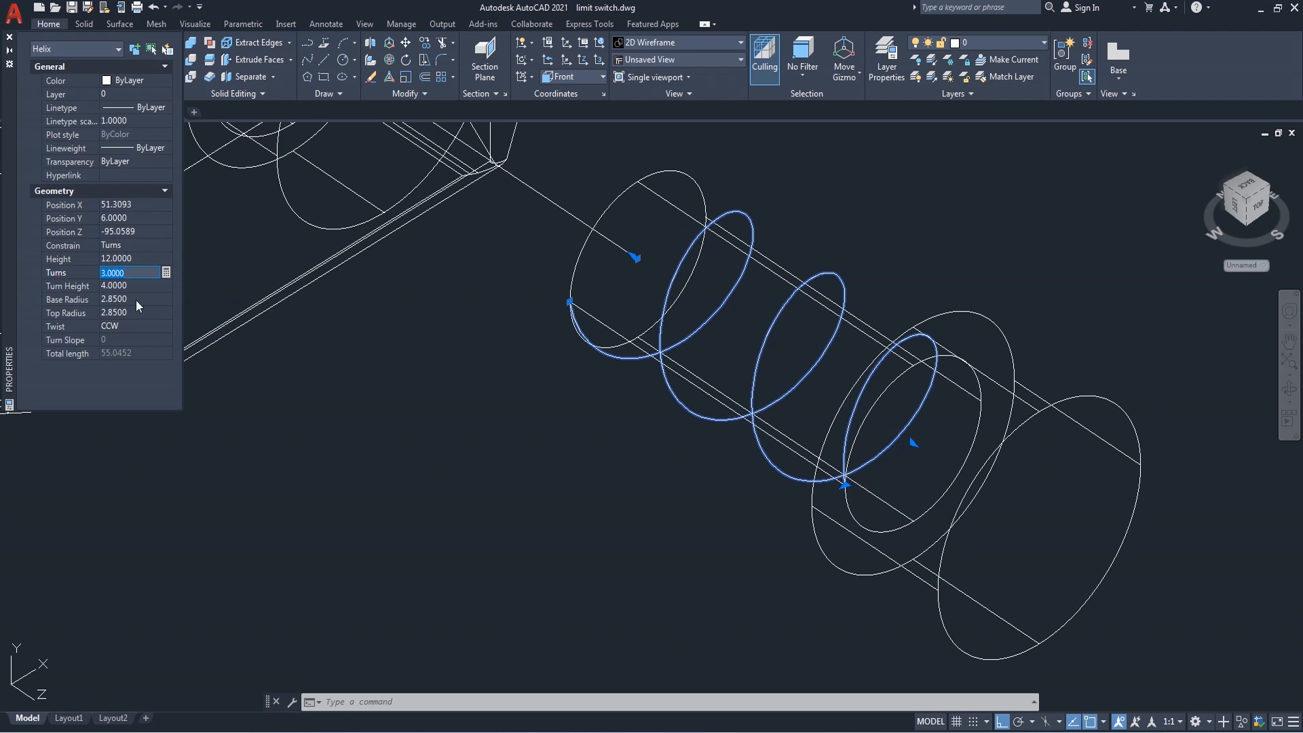
type("14")
key("Tab")
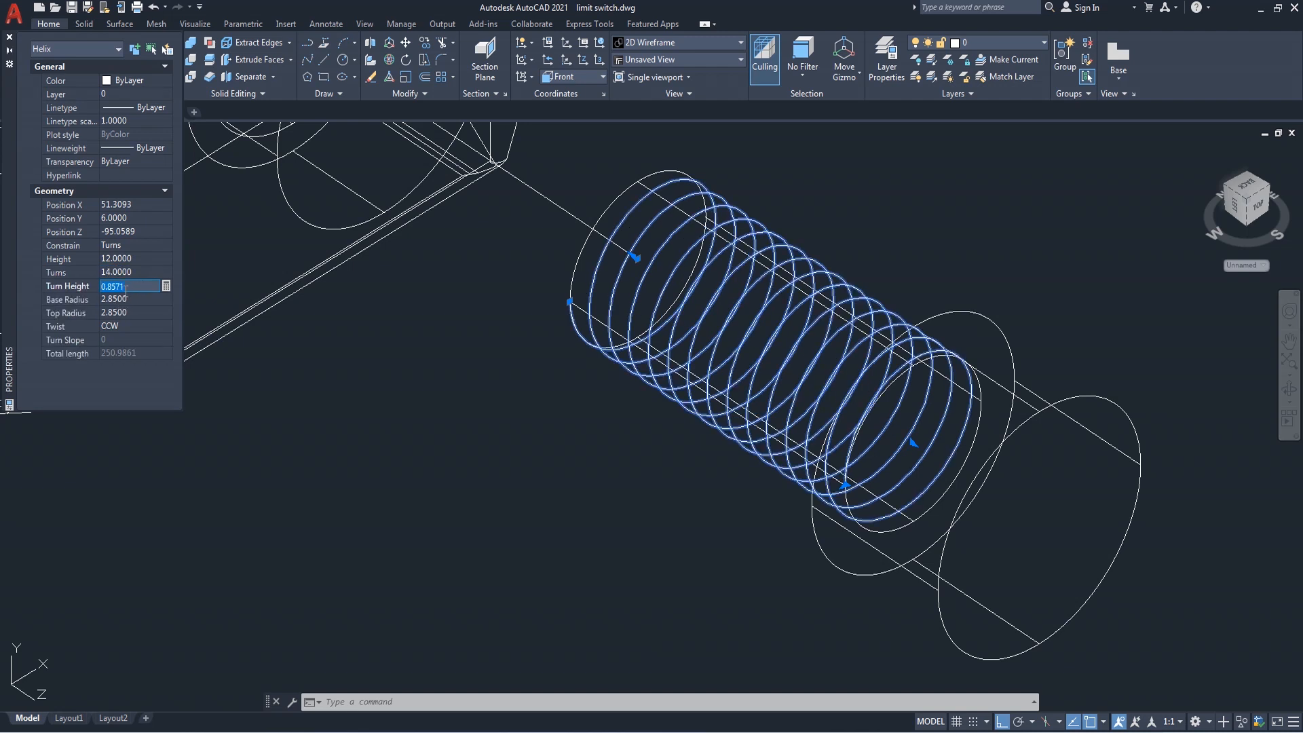
key("BackSpace")
left_click(128, 300)
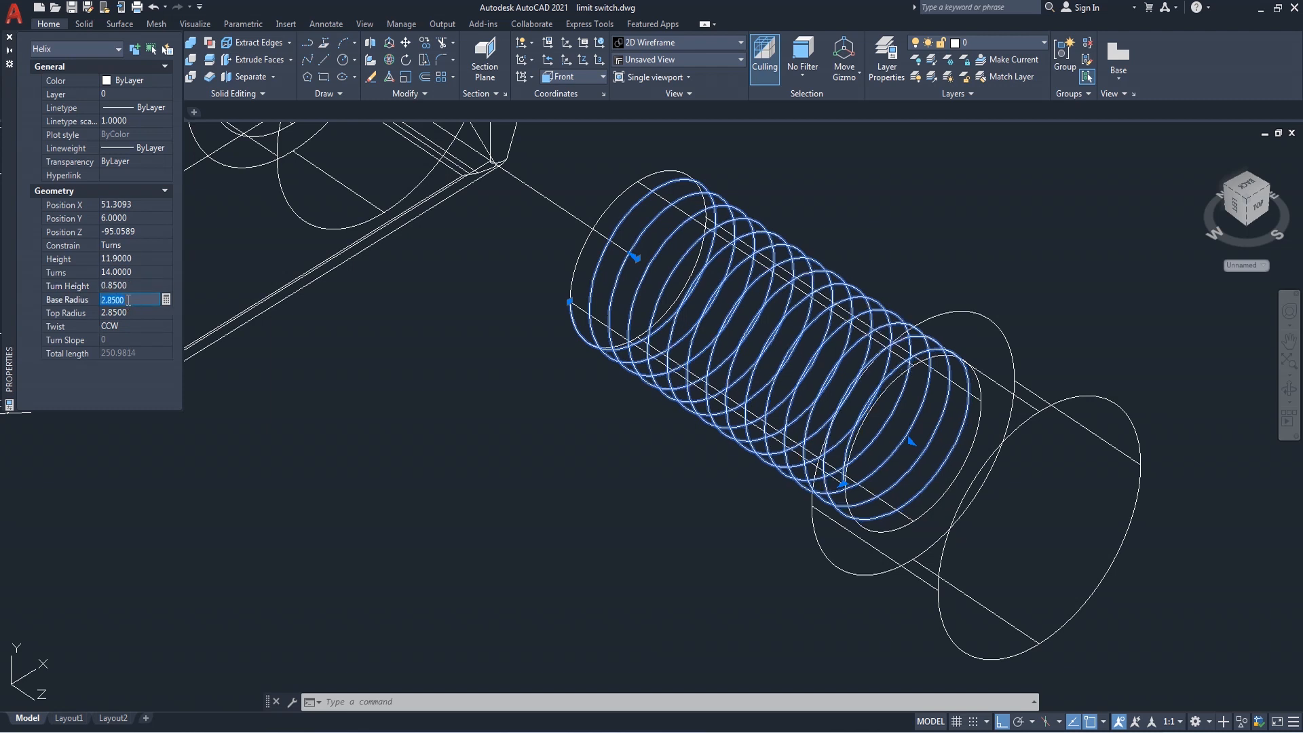
left_click(128, 258)
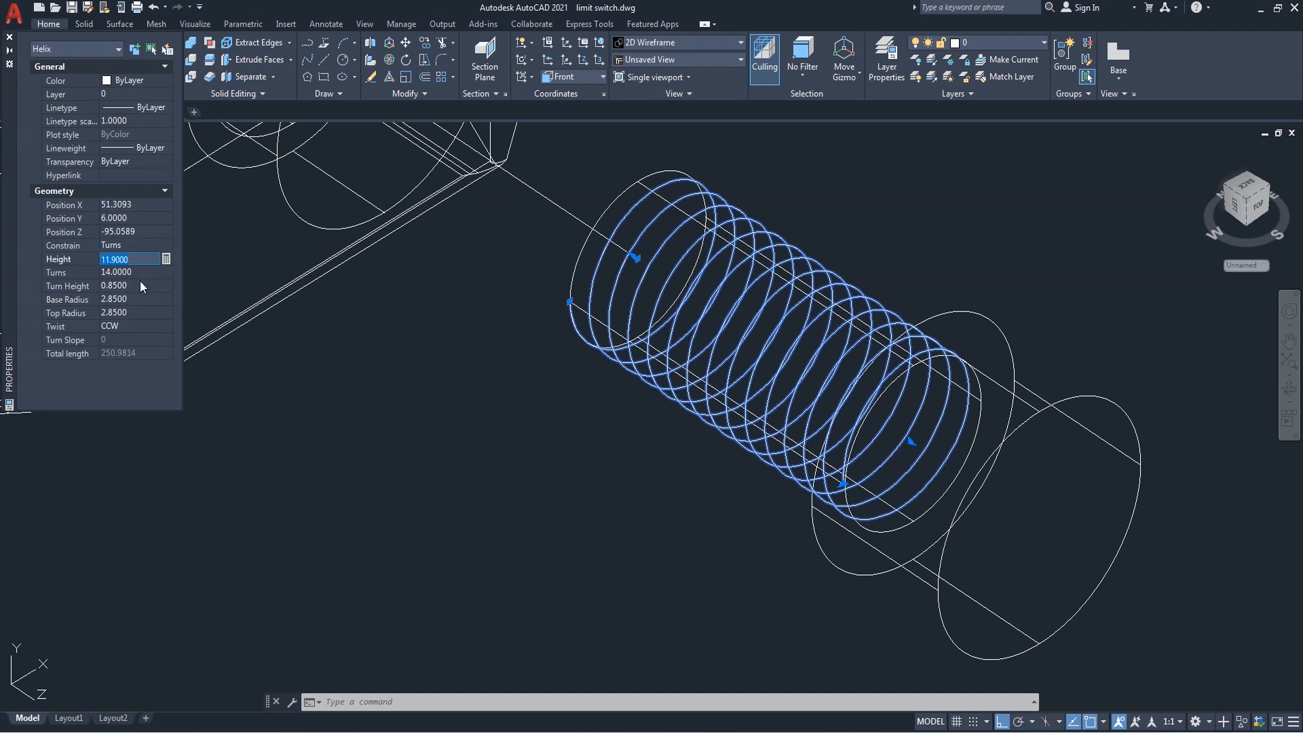
left_click(141, 286)
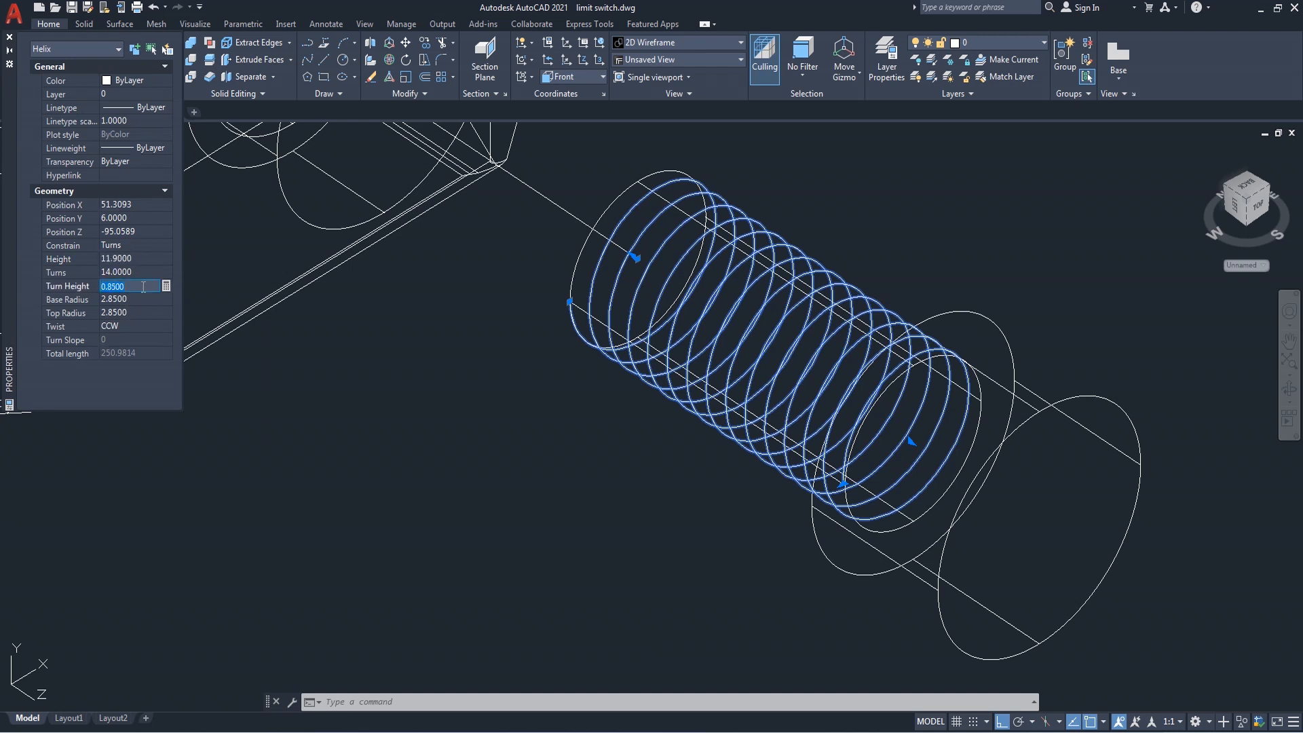
left_click(141, 300)
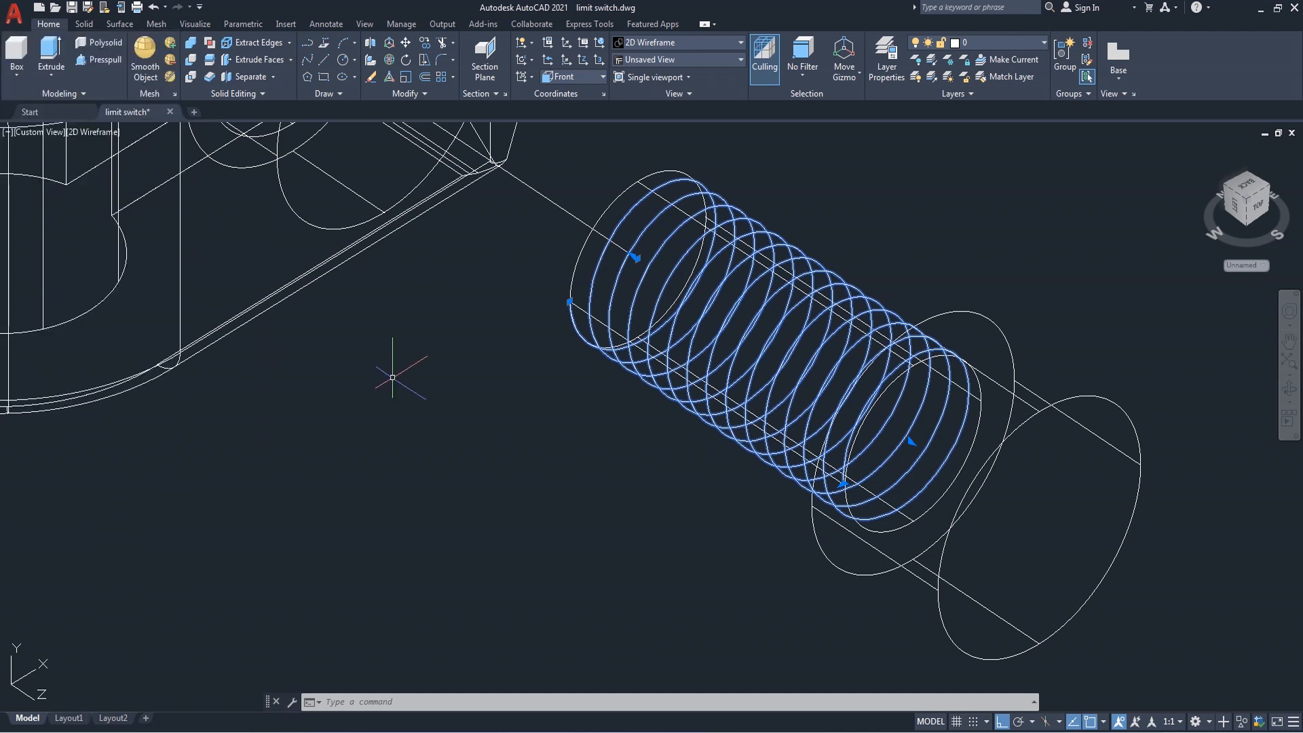
key("Escape")
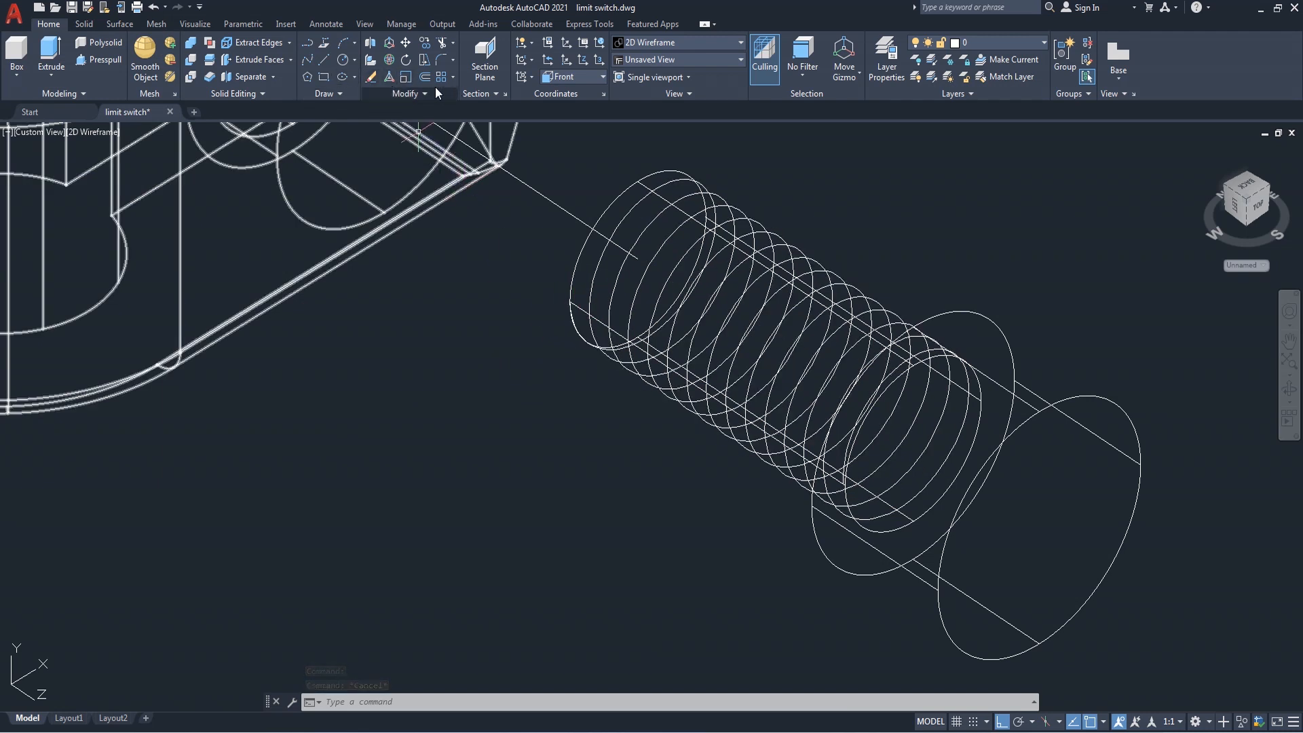
Set the UCS to World and draw an open square polyline with three 0.85 sides in the empty space beside the screw
left_click(570, 76)
left_click(572, 92)
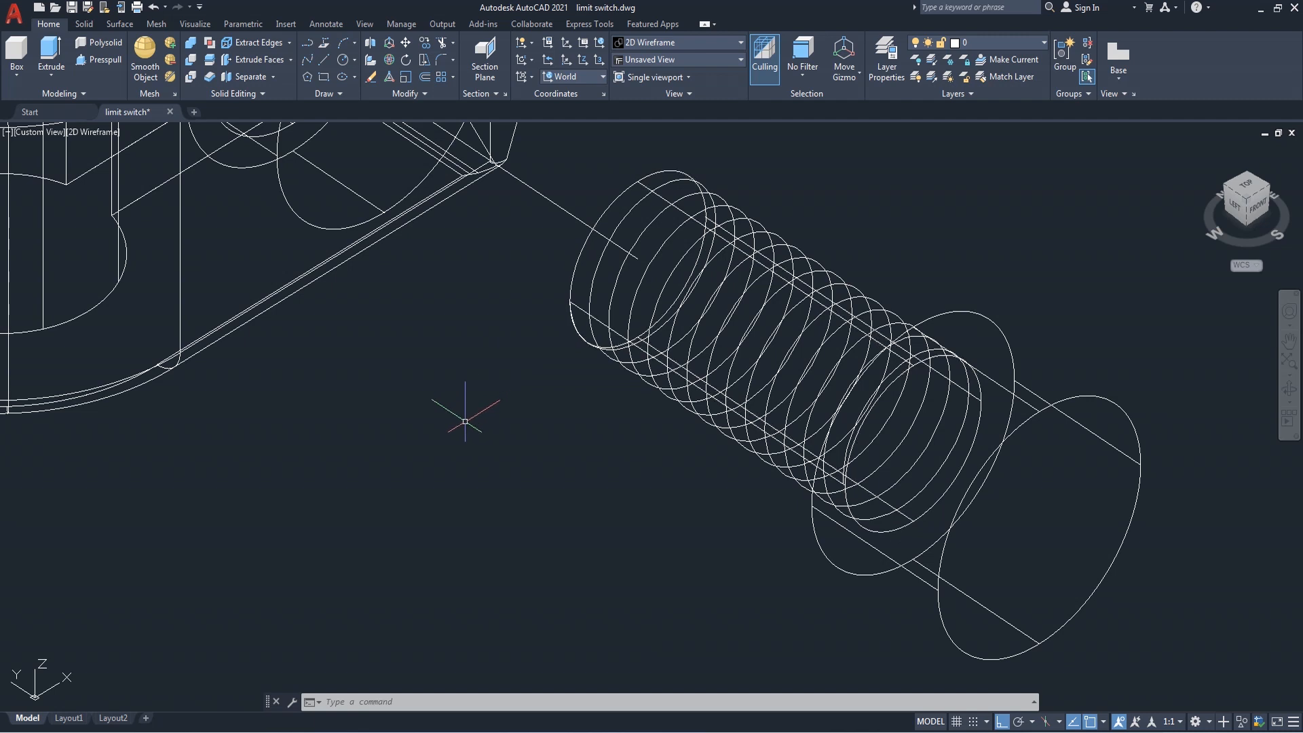
type("pl")
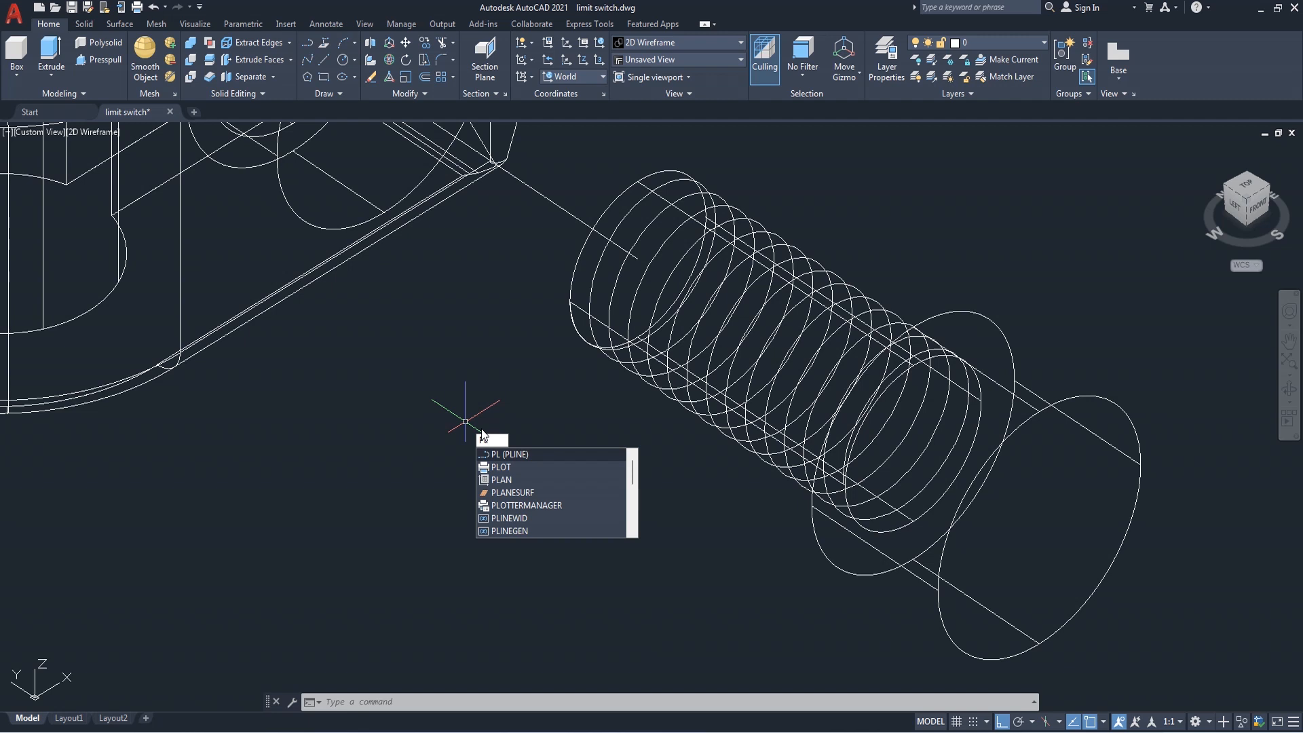
key("Return")
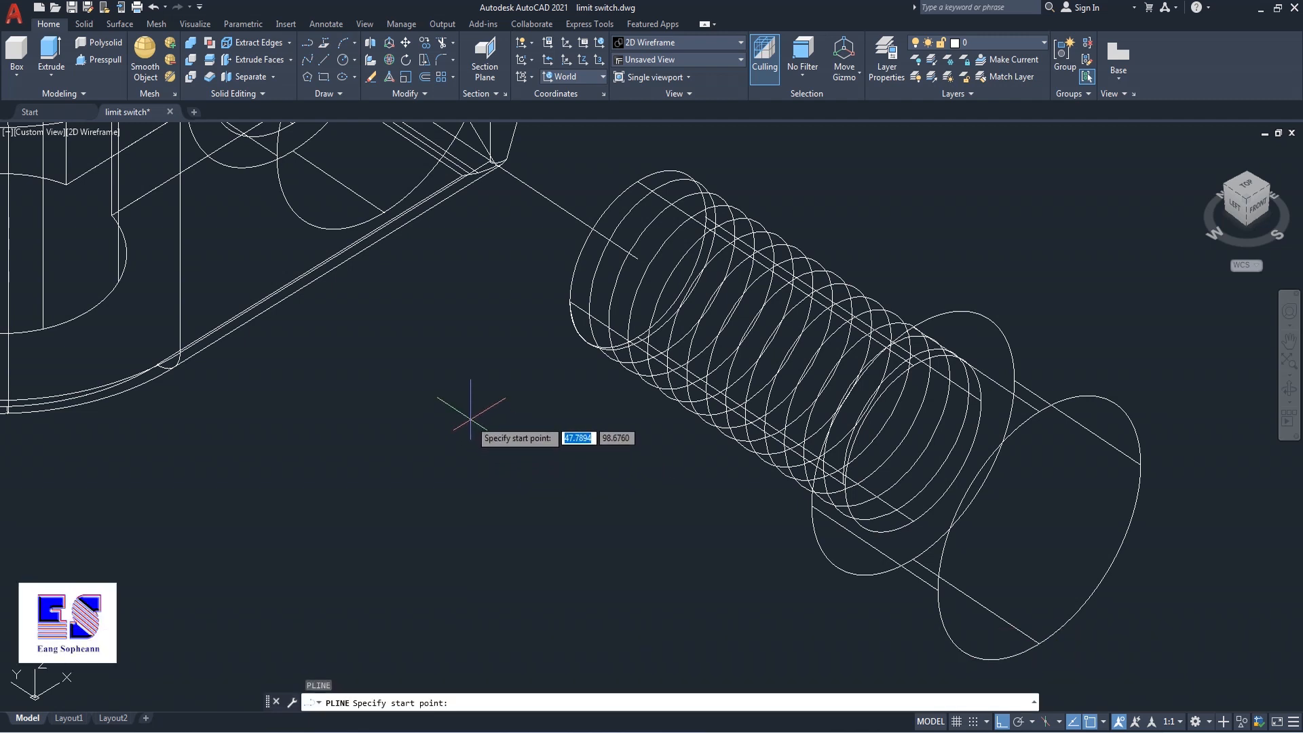
left_click(470, 419)
type(".")
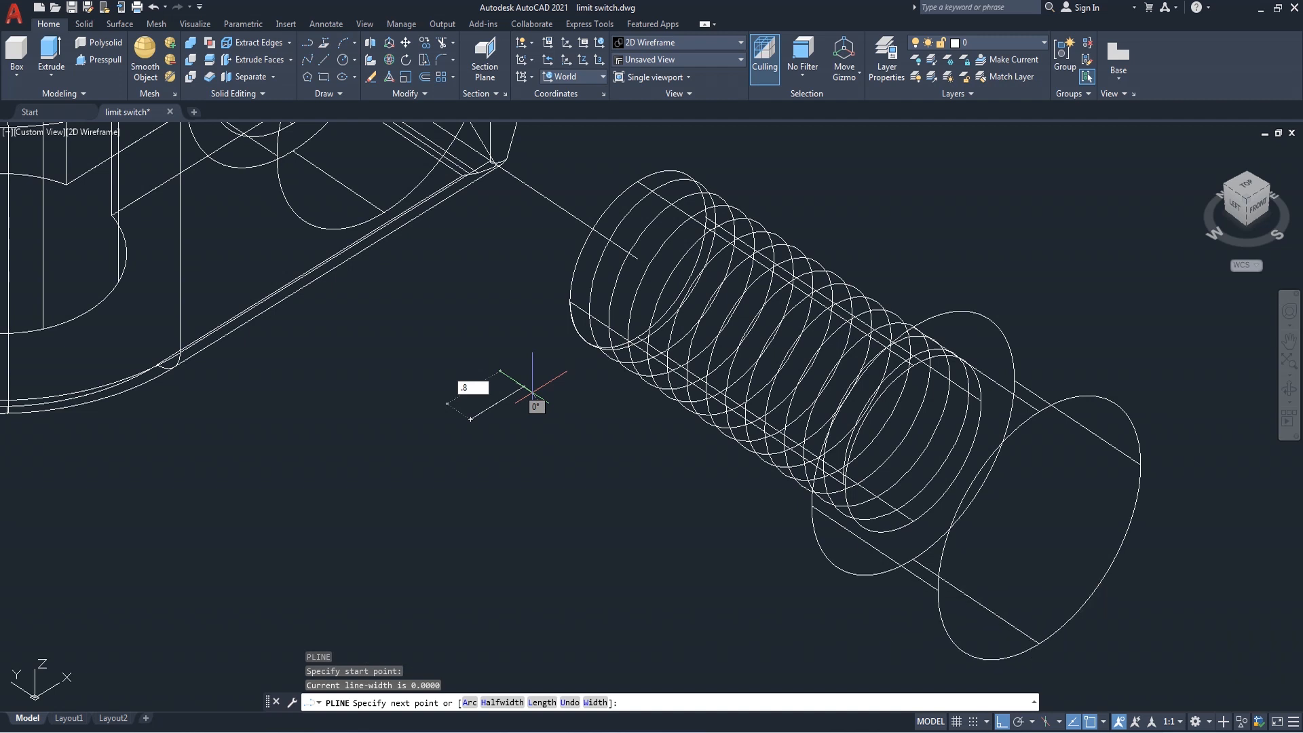
type("85")
key("Return")
type(".")
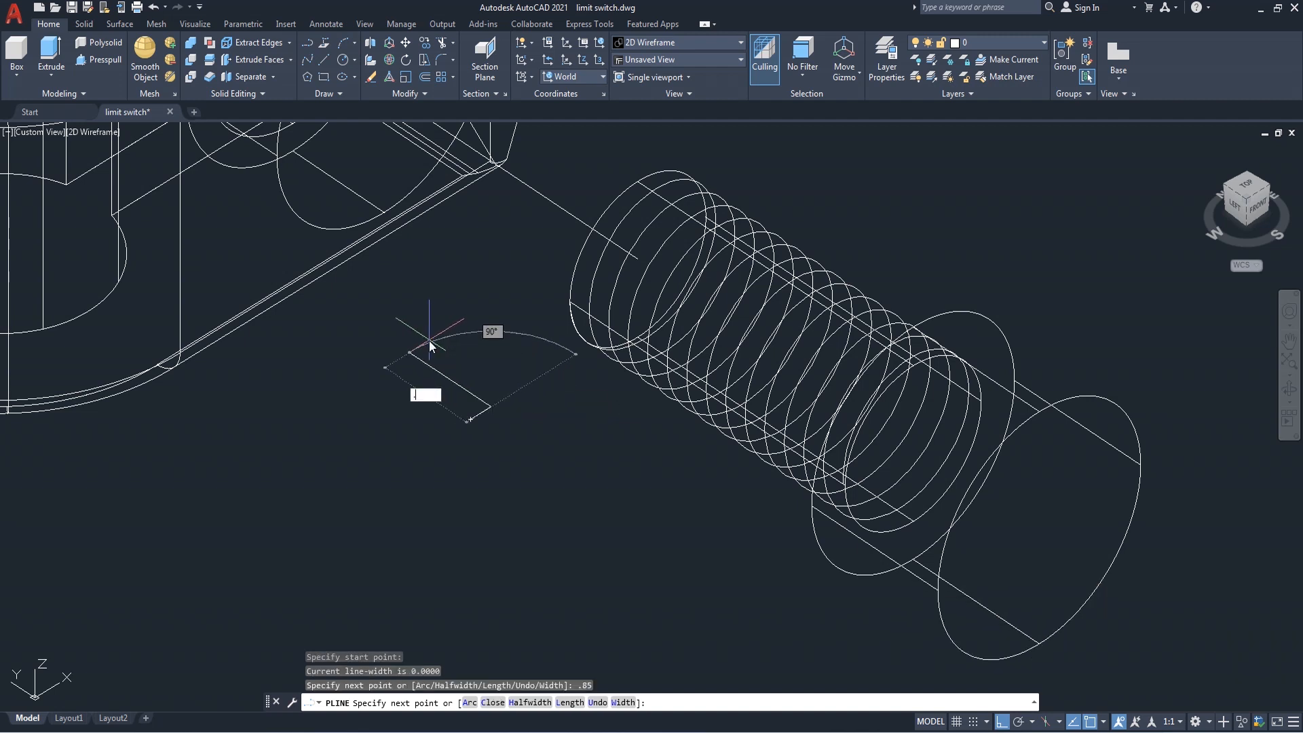
type("85")
key("Return")
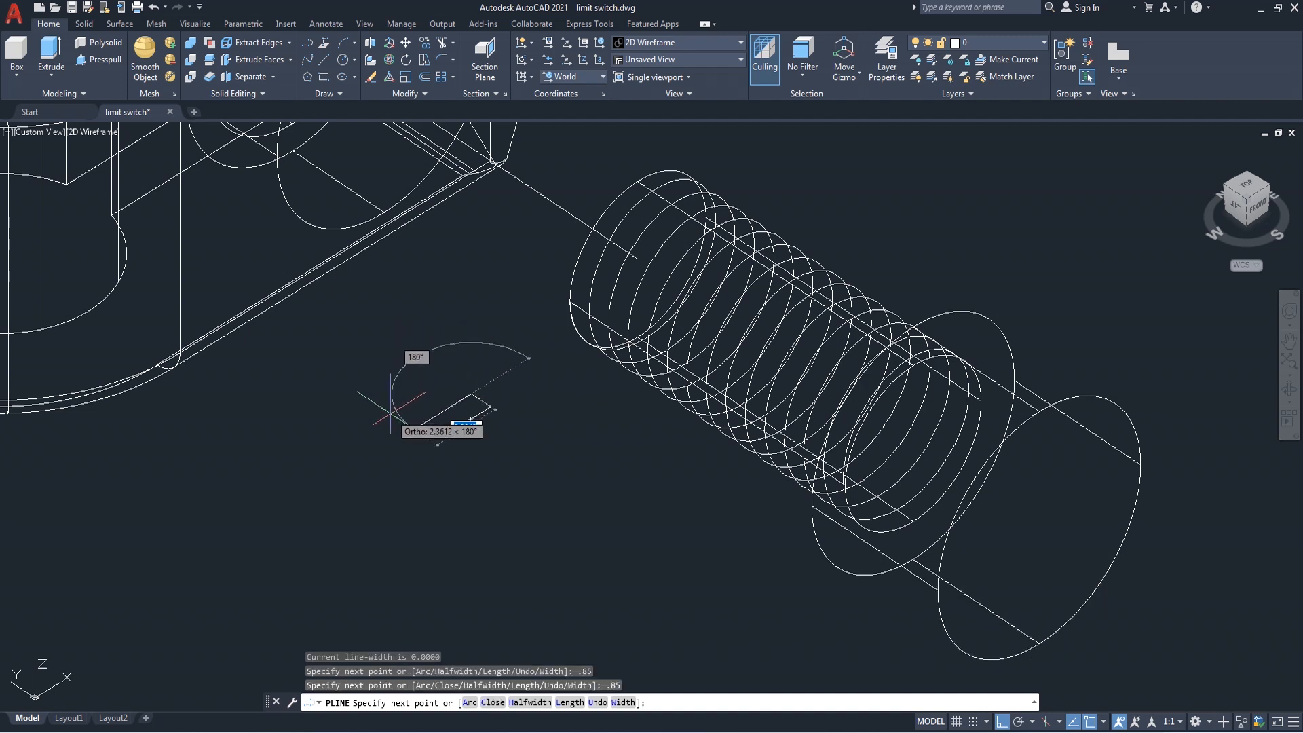
type(".")
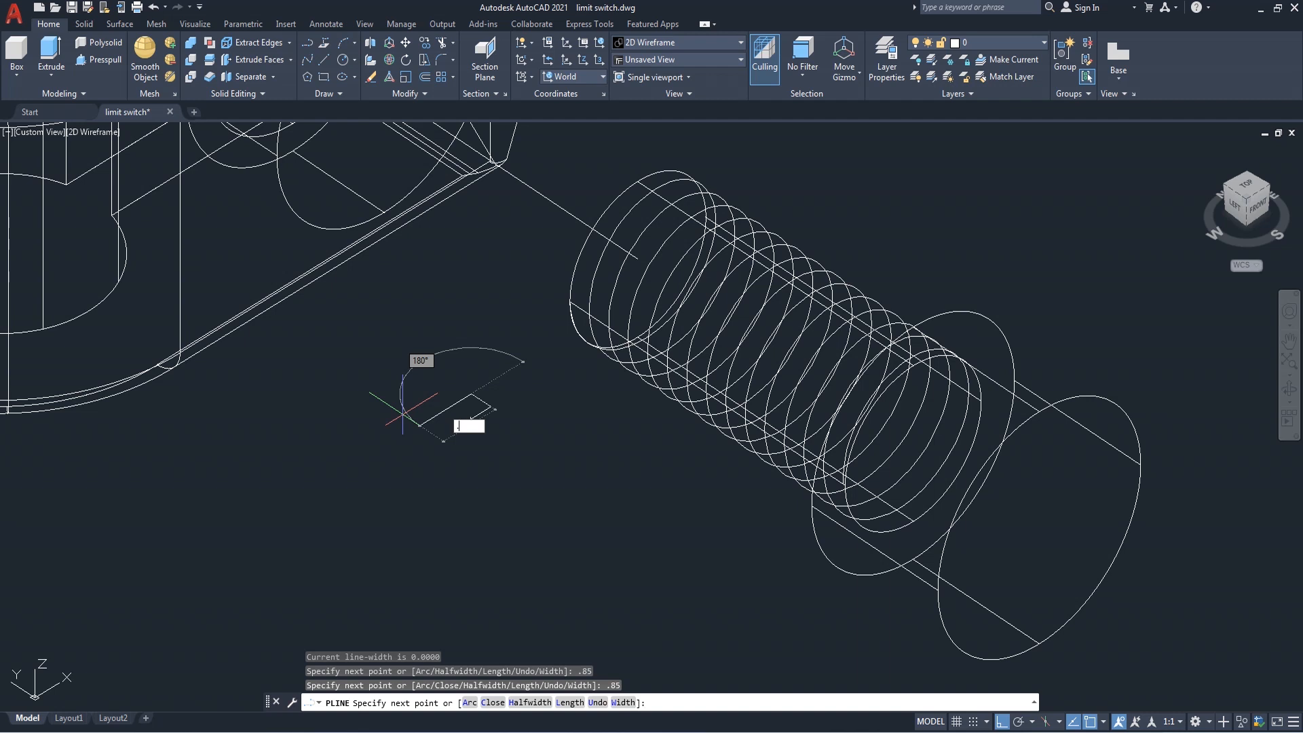
type("85")
key("Return")
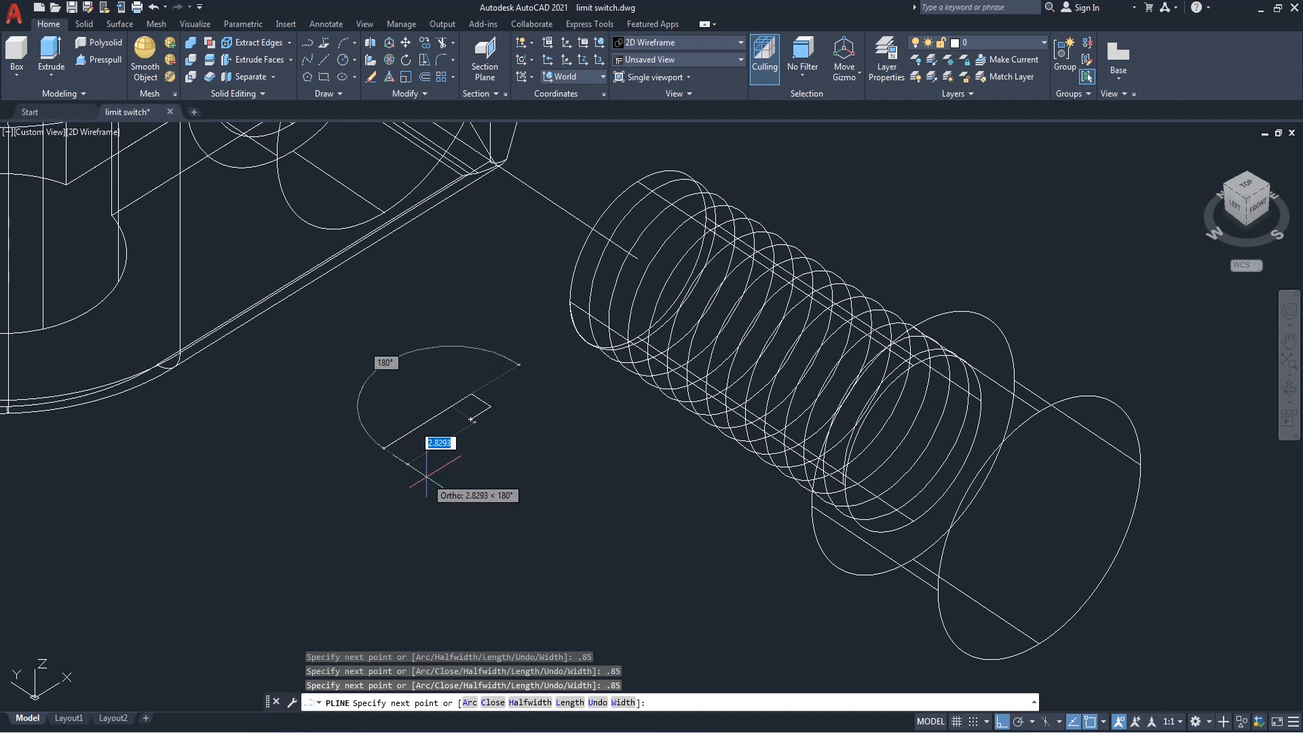
key("Return")
Draw a closed triangular polyline joining the open square's two free ends to the midpoint of the side opposite them
right_click(415, 311)
left_click(441, 322)
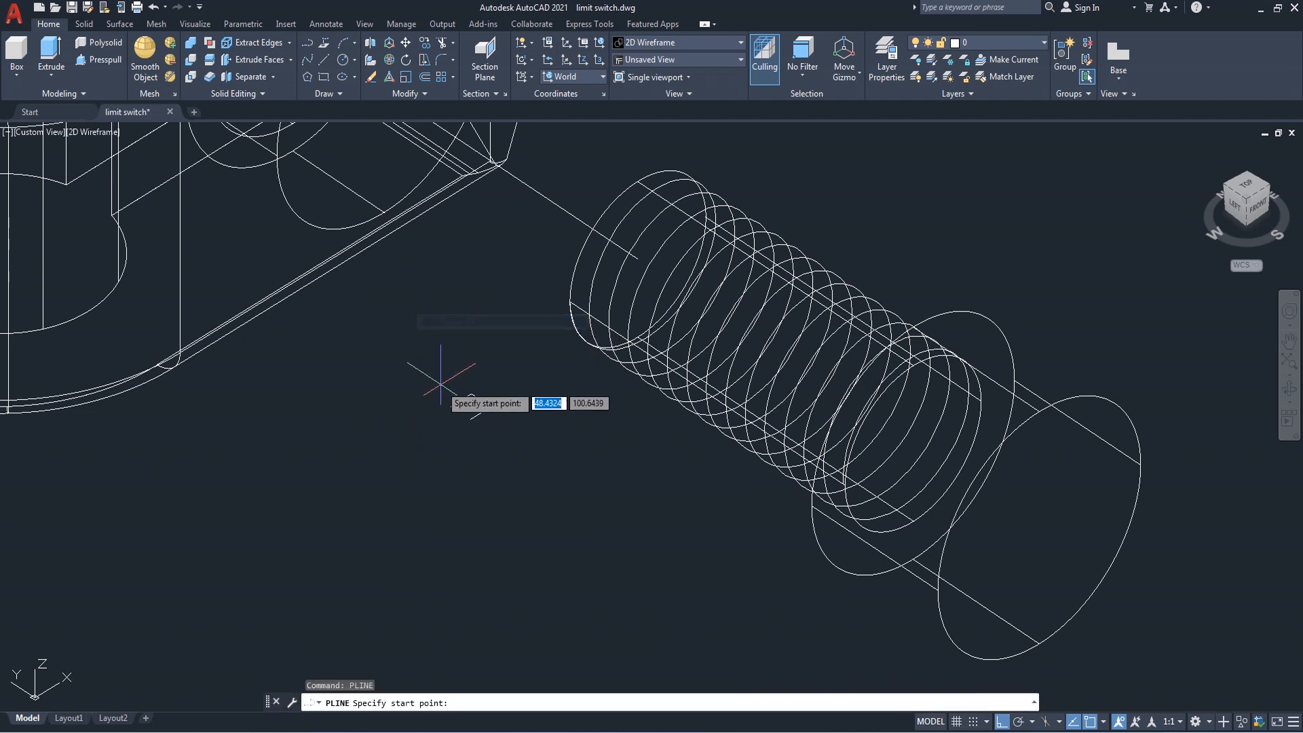
scroll(438, 407, "up", 4)
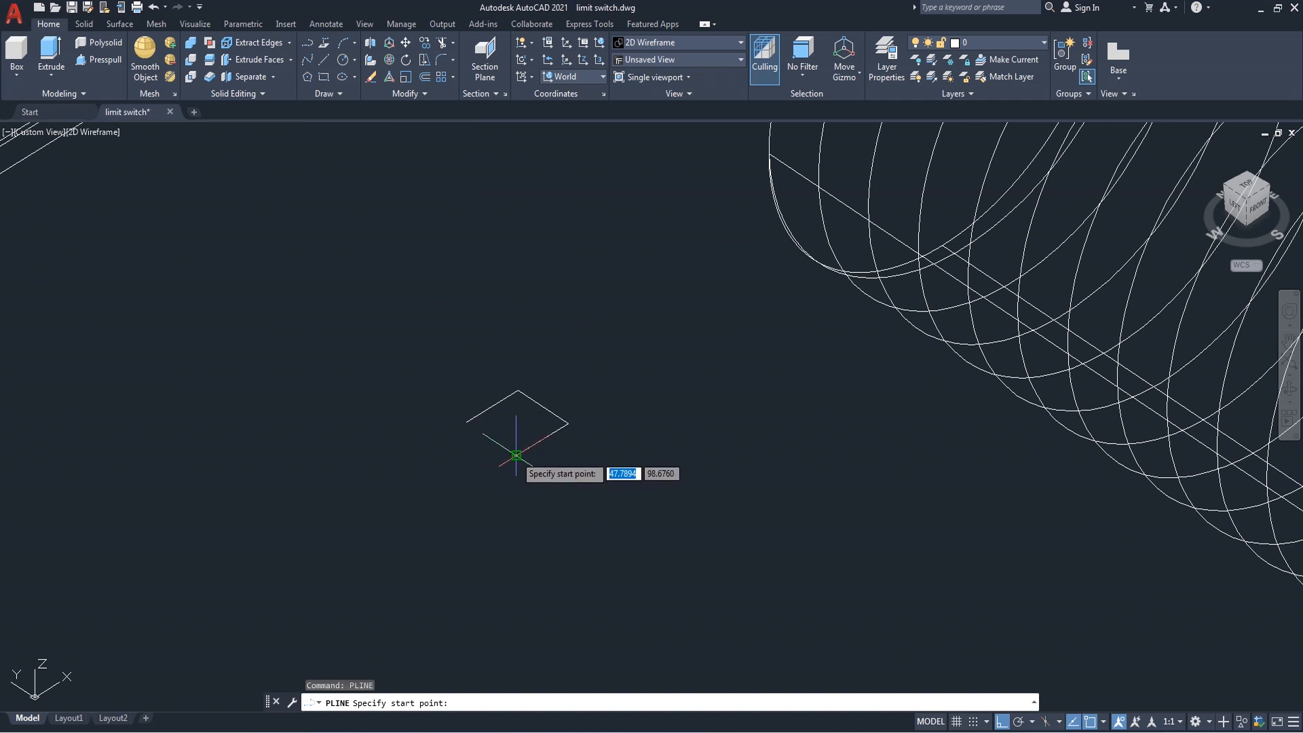
left_click(466, 422)
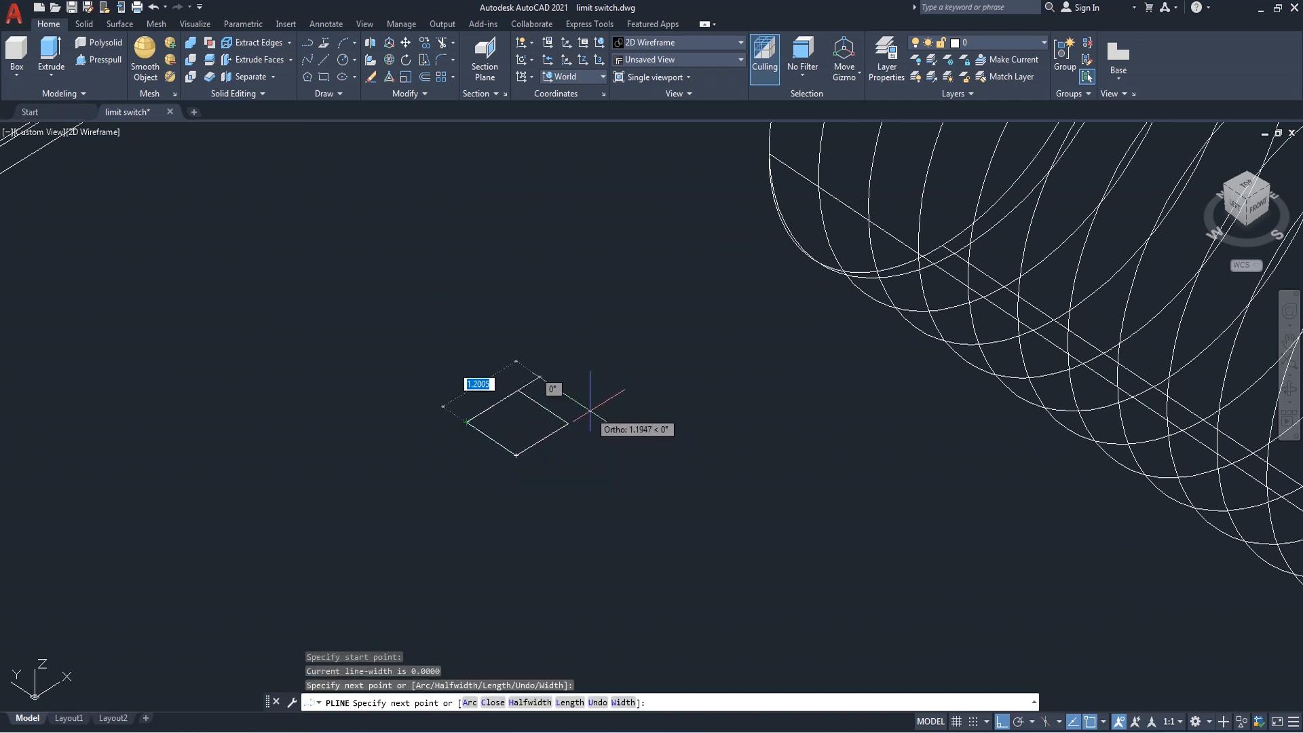
left_click(543, 406)
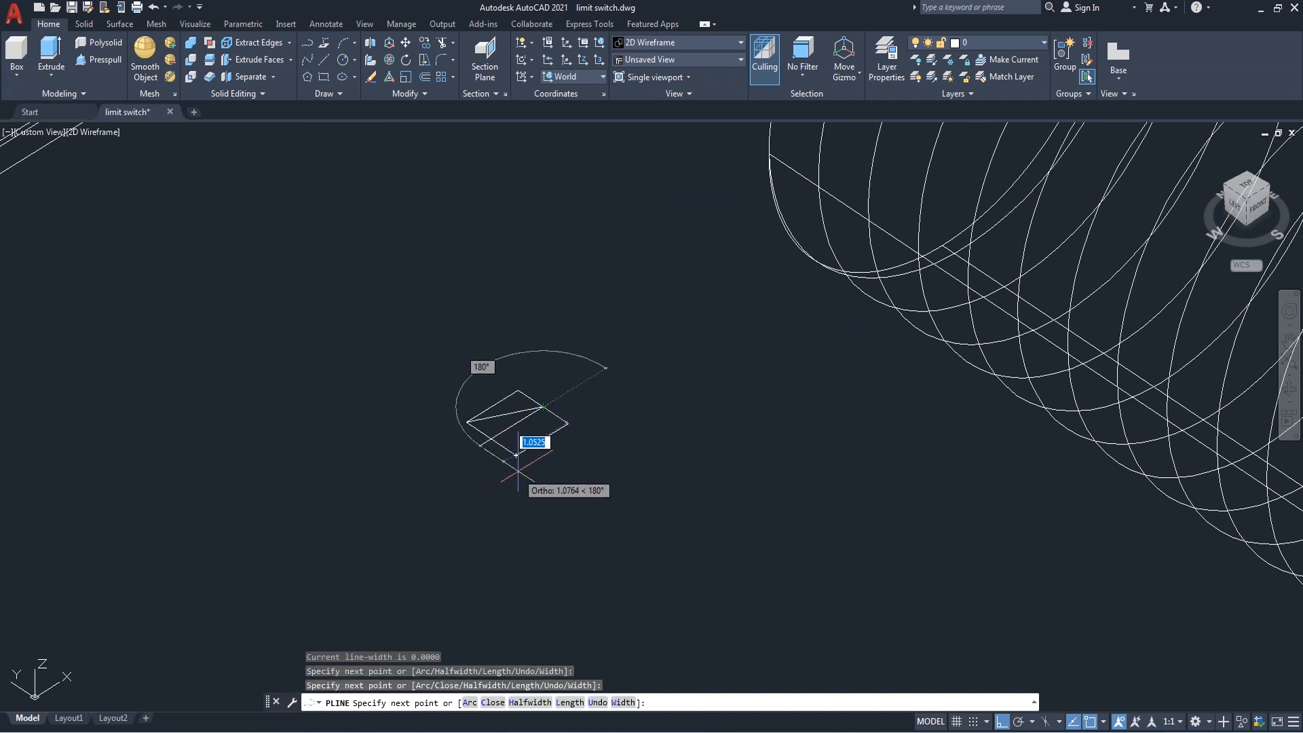
left_click(516, 454)
key("Return")
scroll(495, 418, "up", 8)
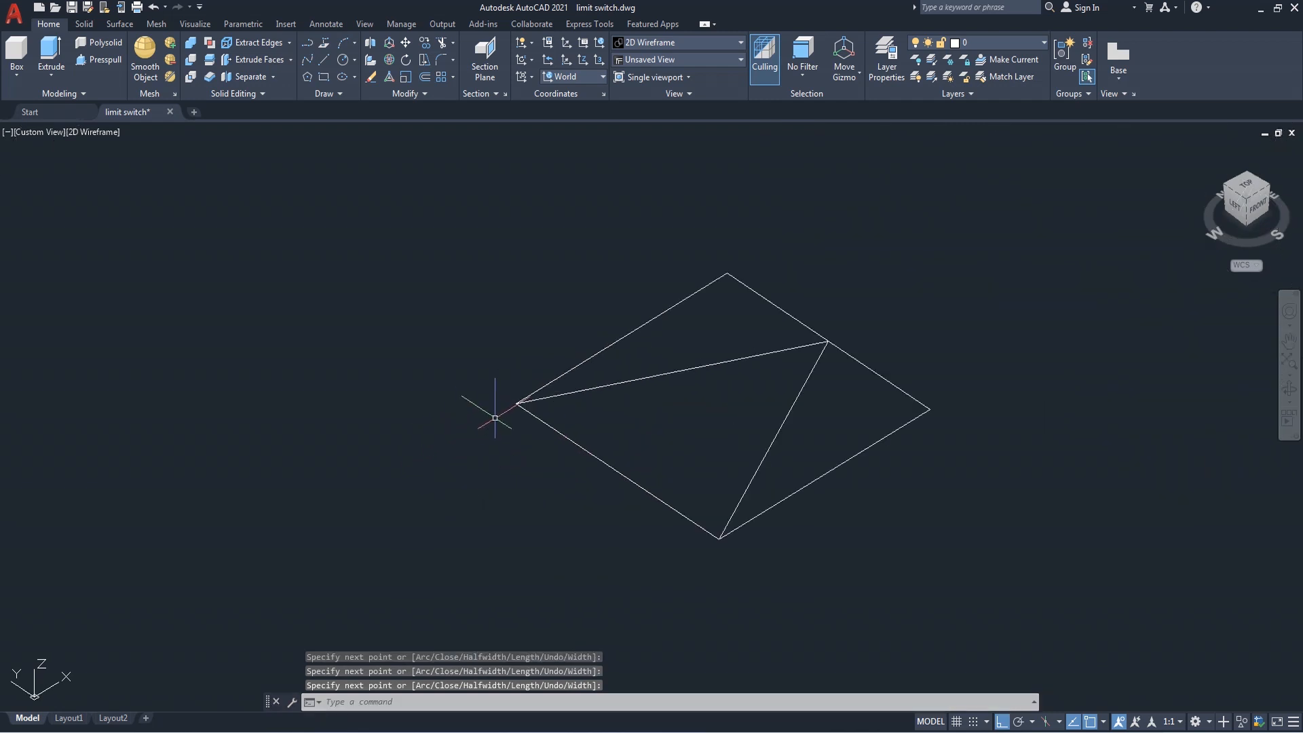
Move the triangle from the midpoint of its base to the start point of the helix at the shank's free end
scroll(494, 417, "down", 10)
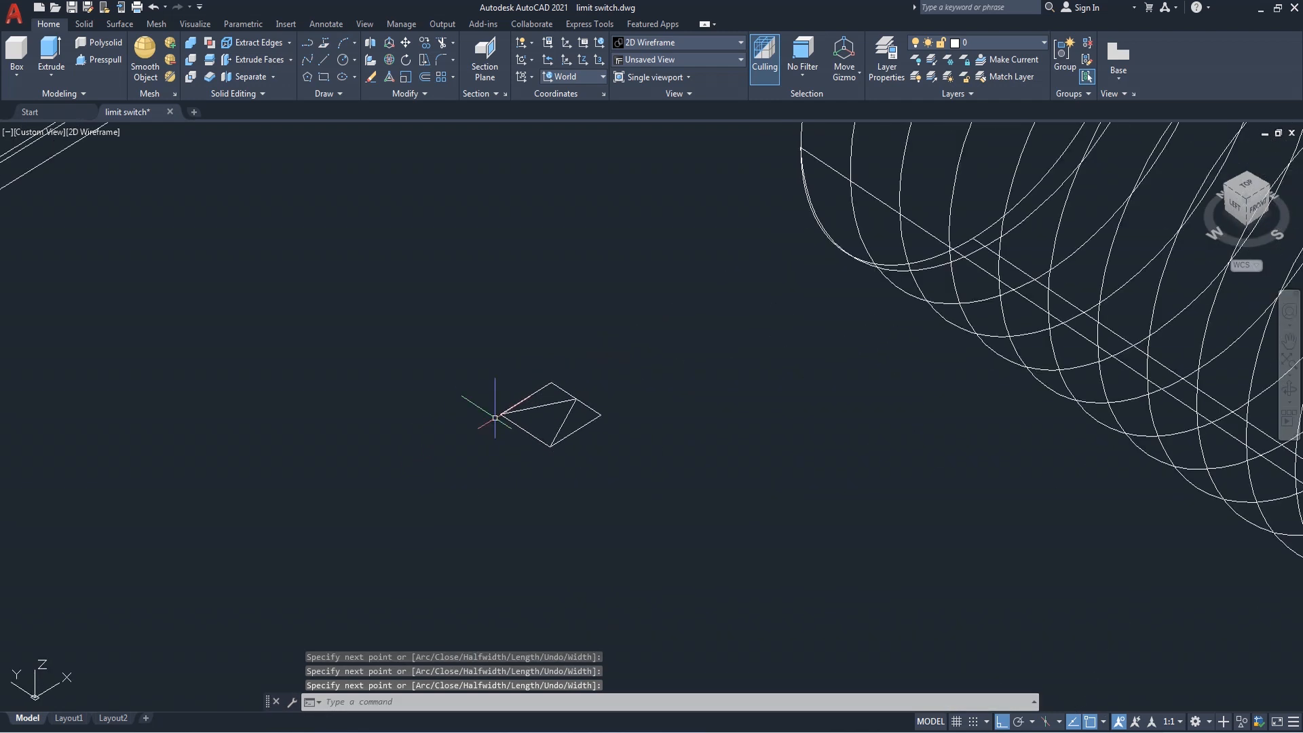
type("m")
key("Return")
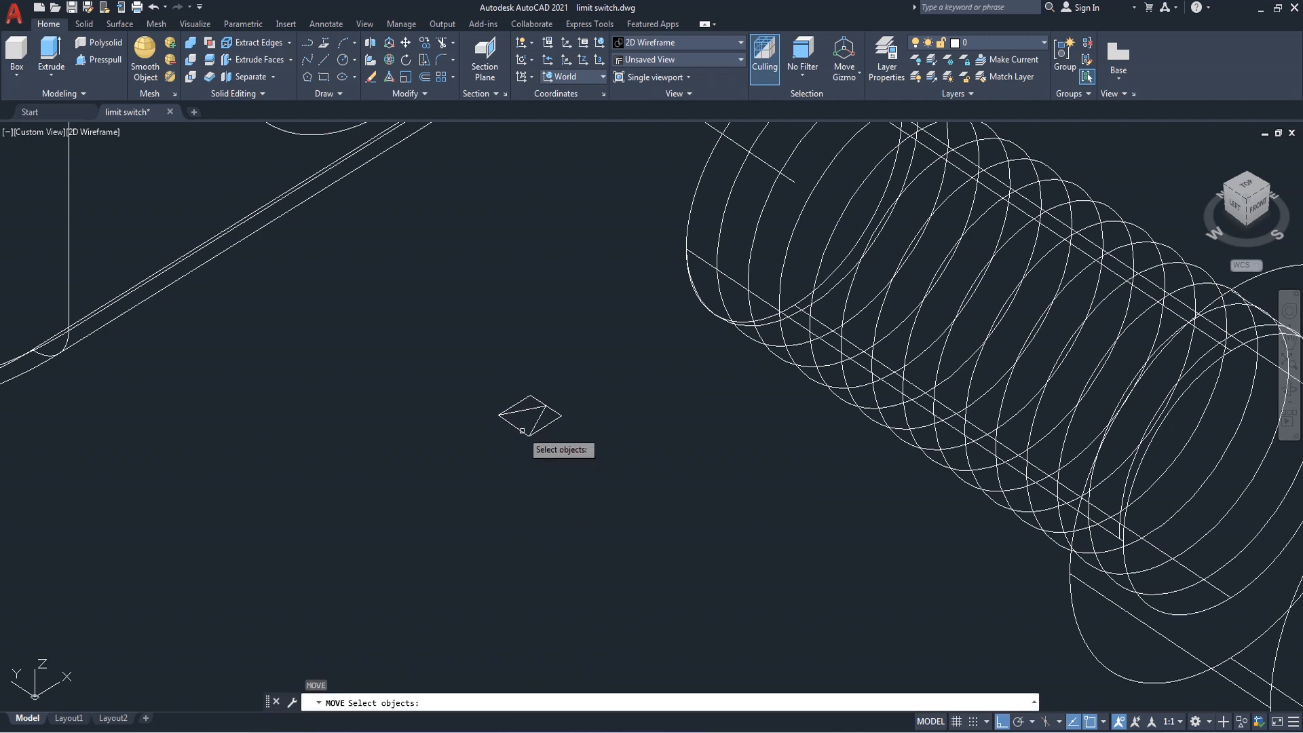
left_click(536, 420)
key("Return")
scroll(495, 427, "up", 8)
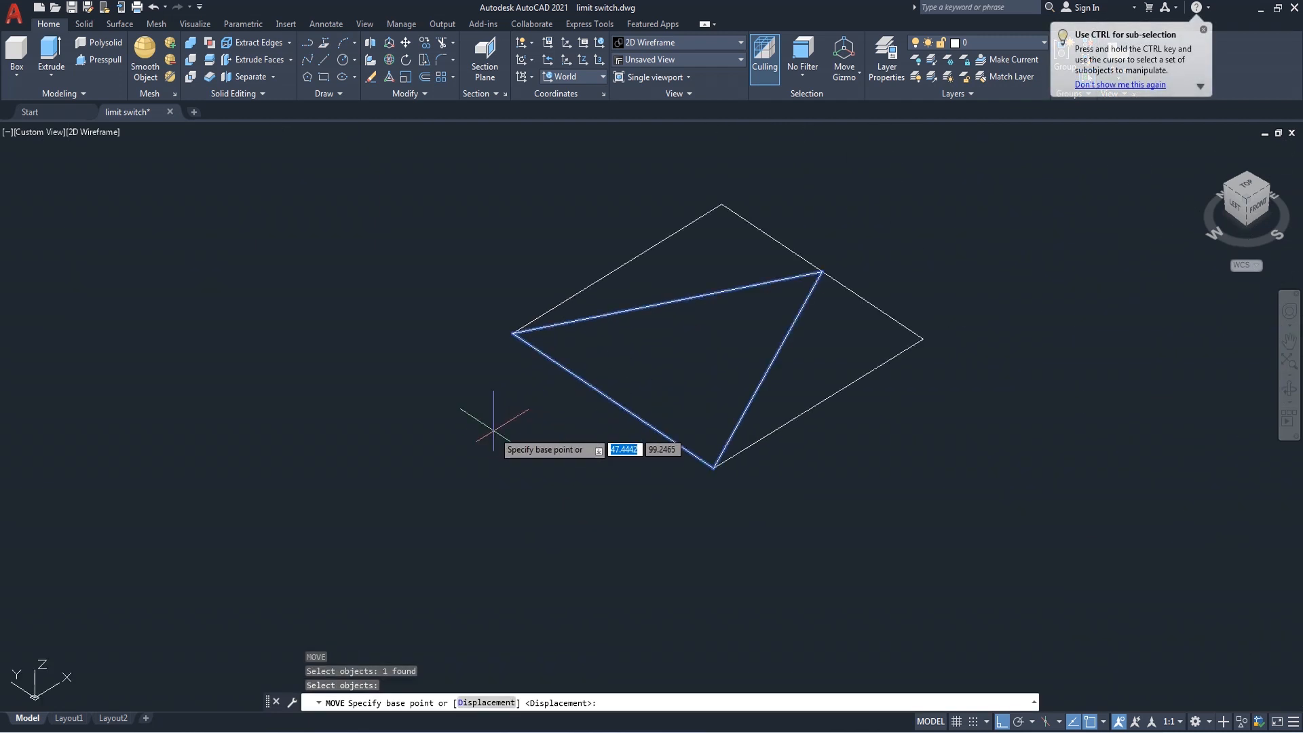
left_click(614, 380)
scroll(532, 483, "down", 4)
scroll(542, 479, "down", 4)
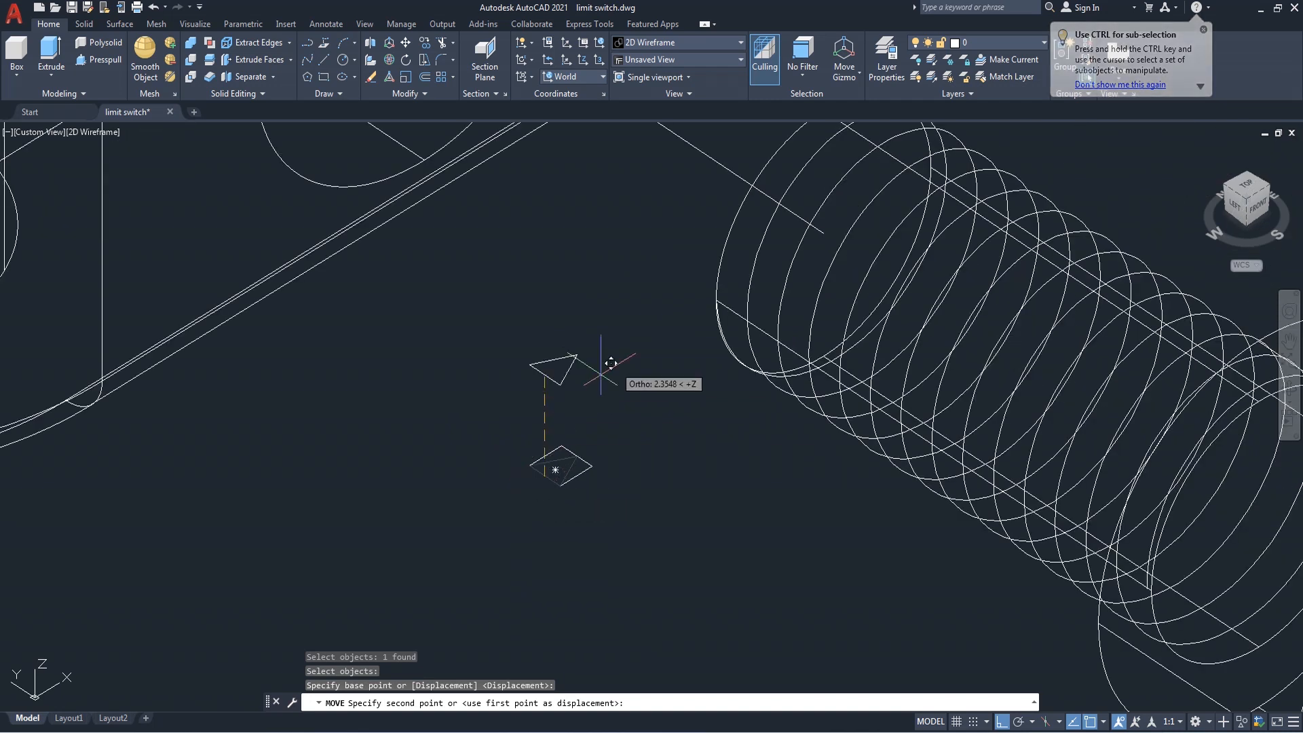
scroll(713, 305, "up", 8)
scroll(703, 329, "up", 3)
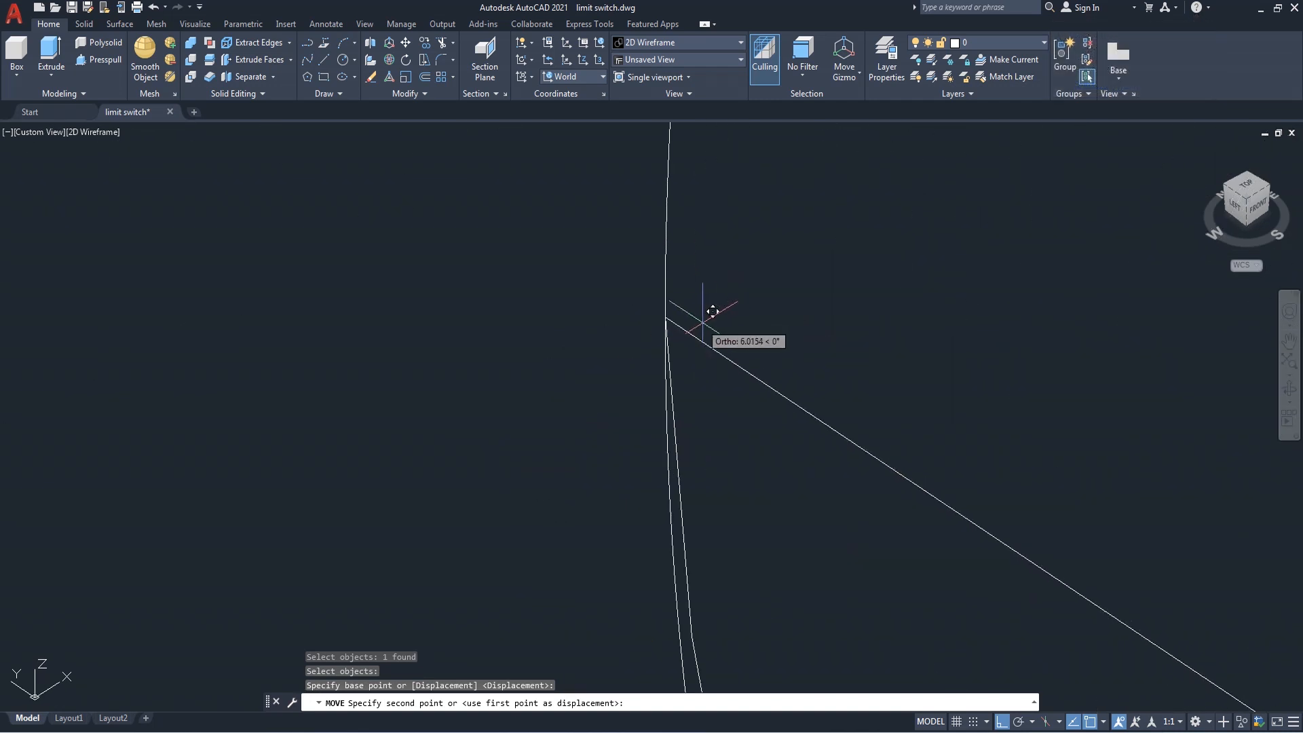
left_click(665, 317)
scroll(481, 376, "down", 2)
scroll(480, 363, "down", 6)
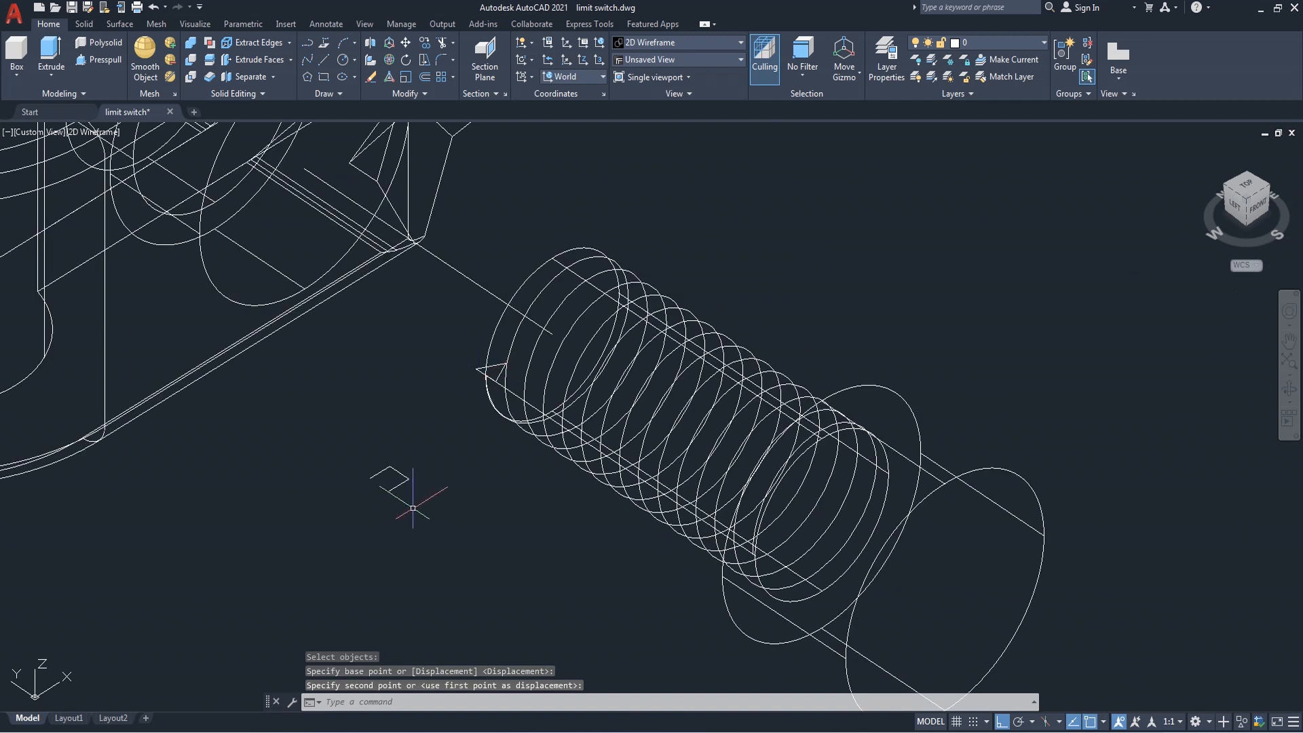
Erase the leftover three-sided construction polyline beside the screw
type("e")
key("Return")
left_click(429, 442)
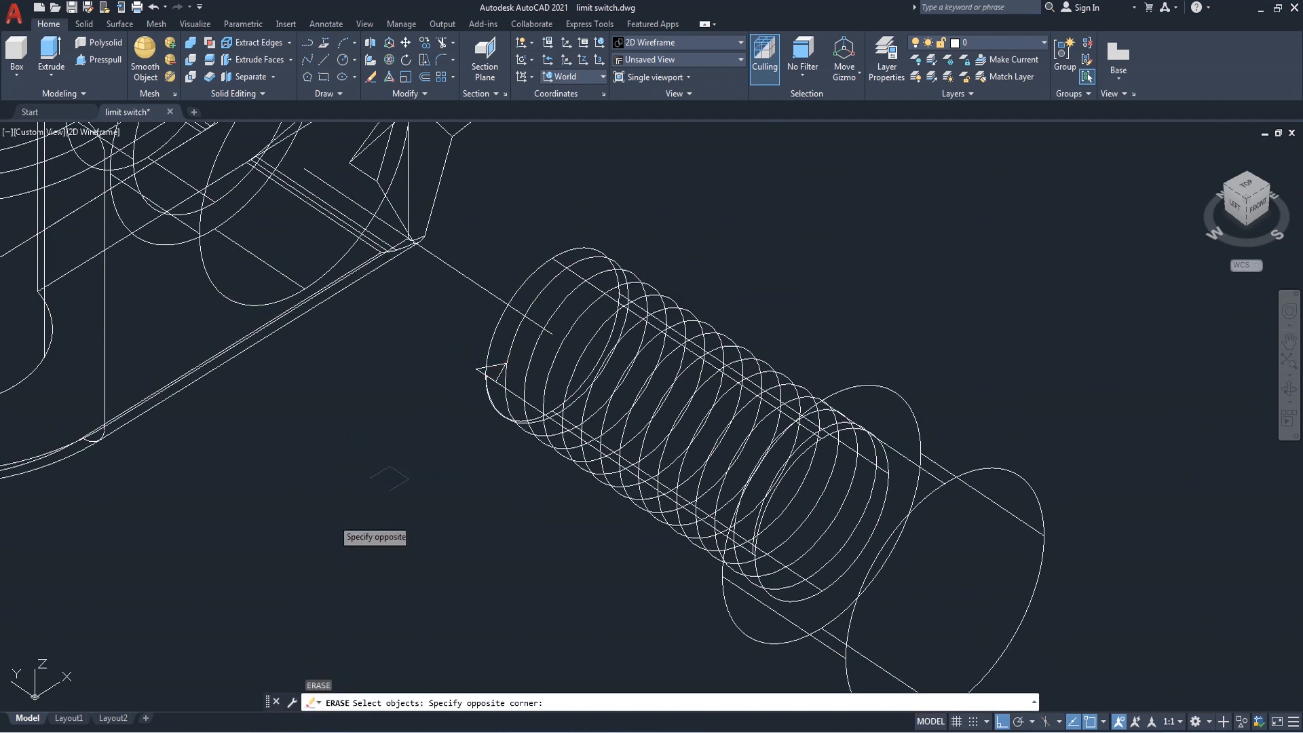
left_click(334, 537)
key("Return")
scroll(340, 509, "down", 2)
scroll(335, 499, "up", 2)
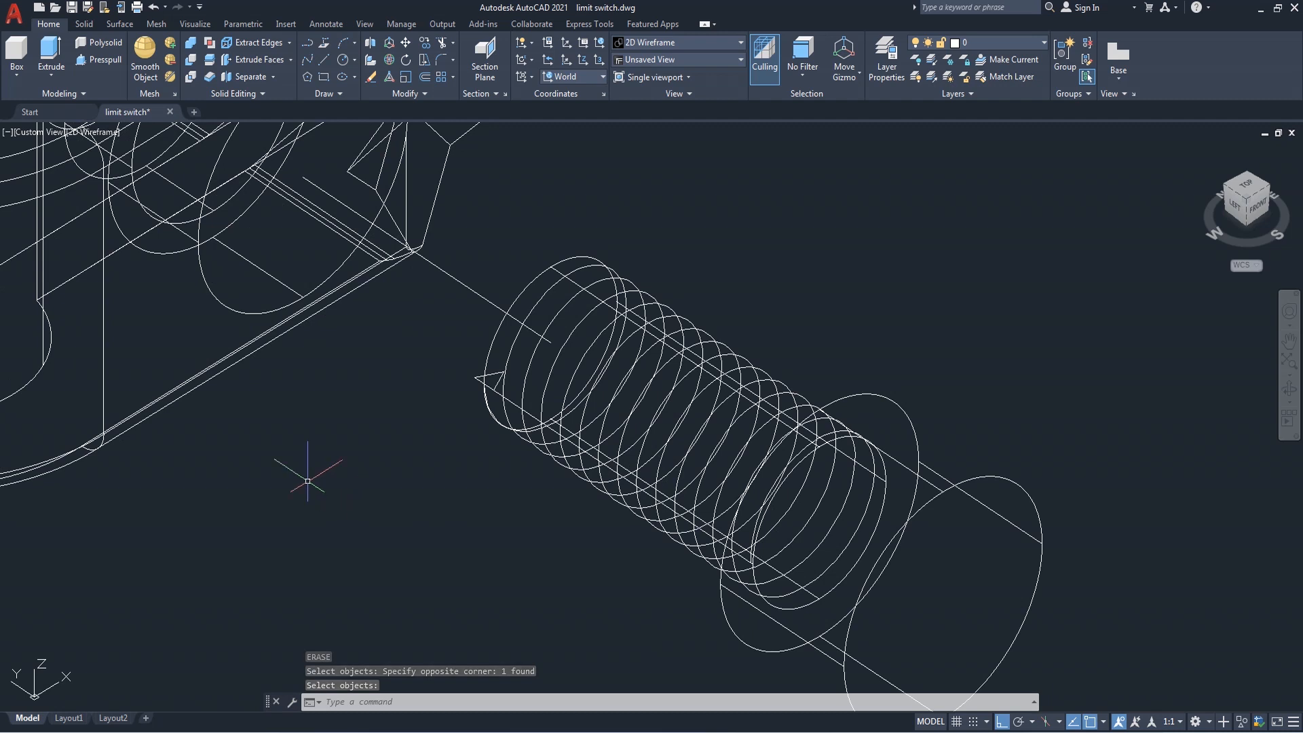
Change the visual style to Shaded and chamfer the edge of the shank's free end with both distances at 0.85
left_click(102, 133)
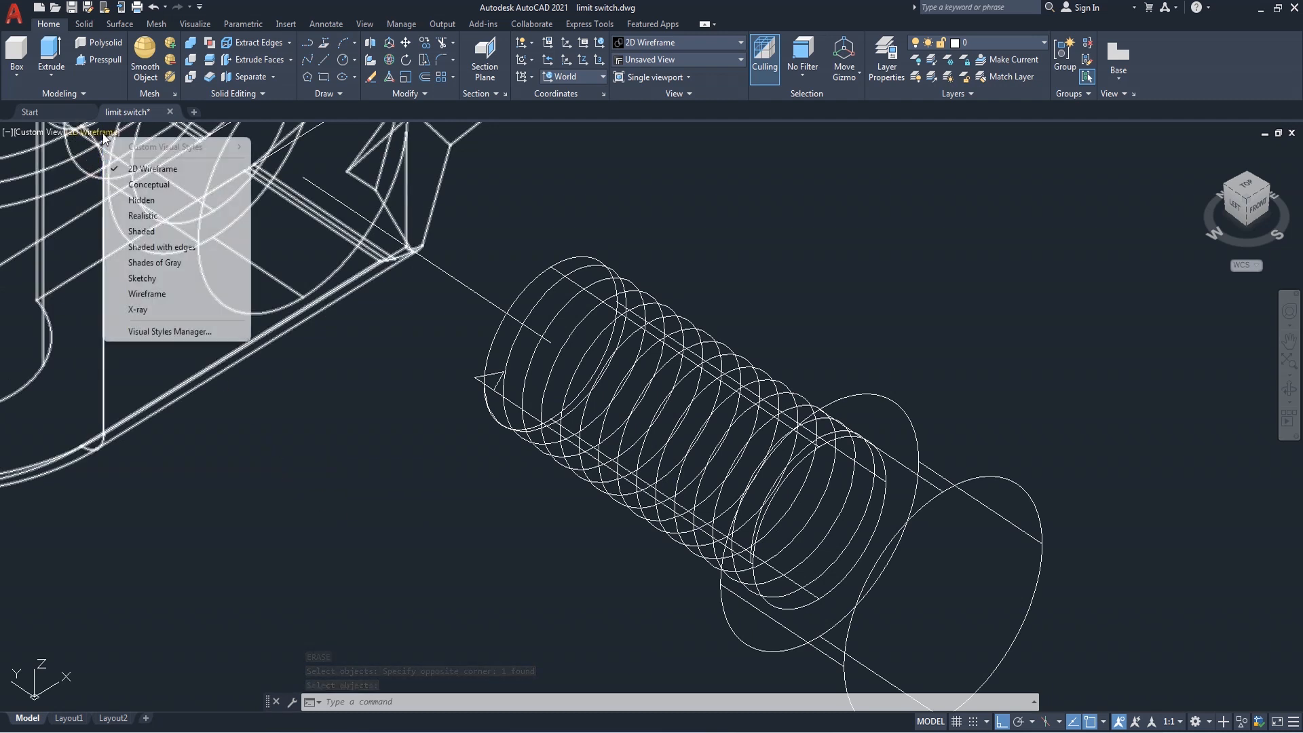
left_click(152, 232)
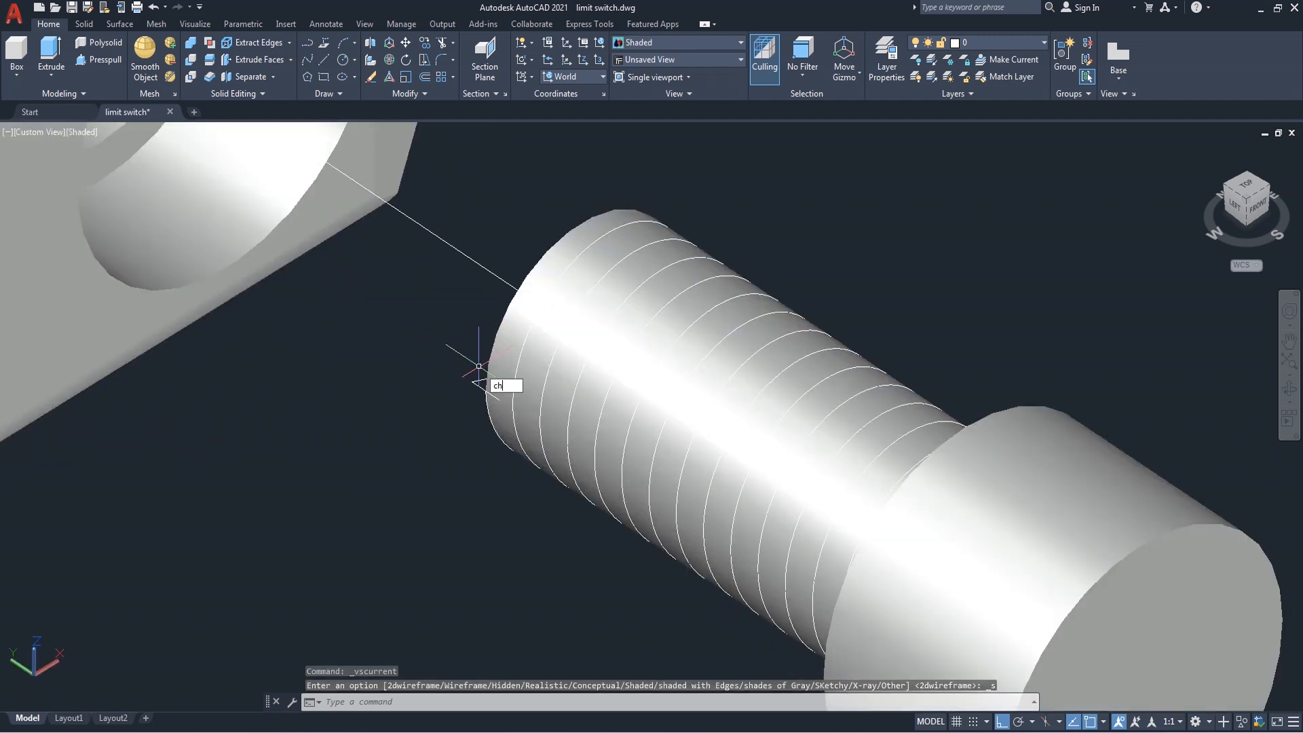
key("Return")
left_click(481, 379)
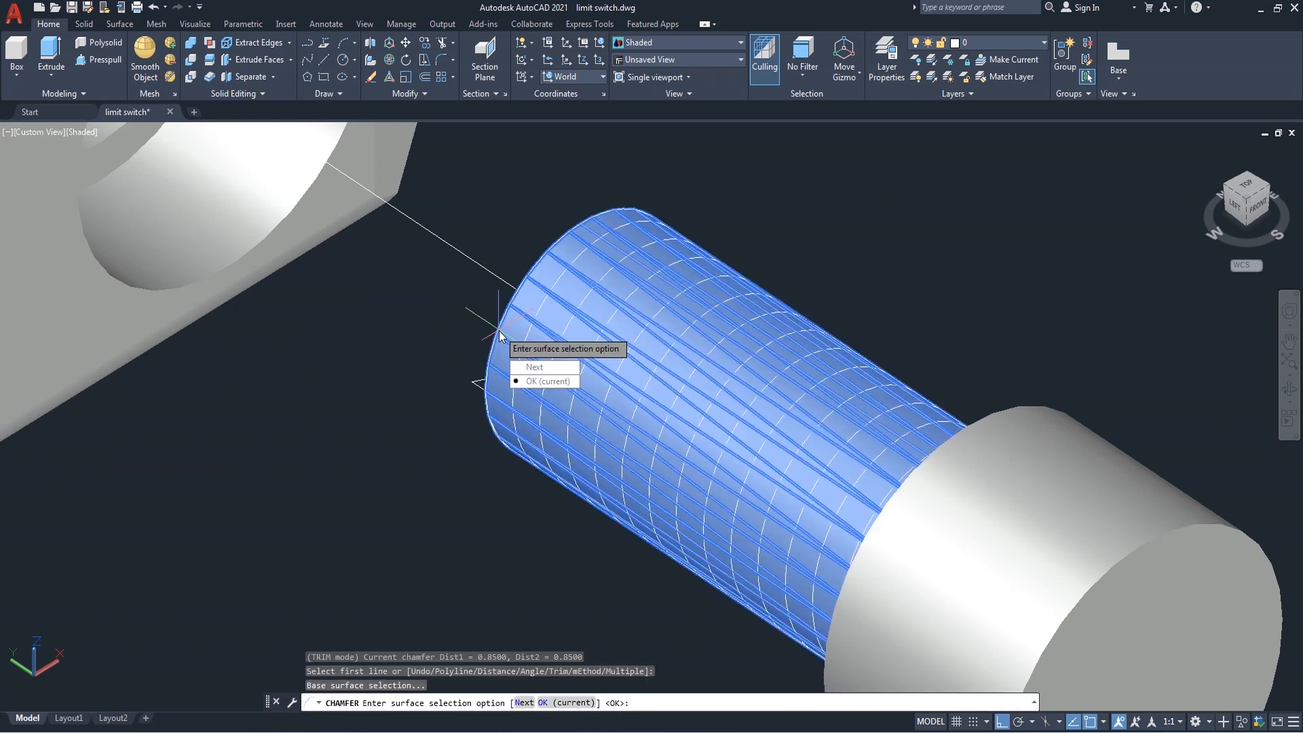
left_click(530, 382)
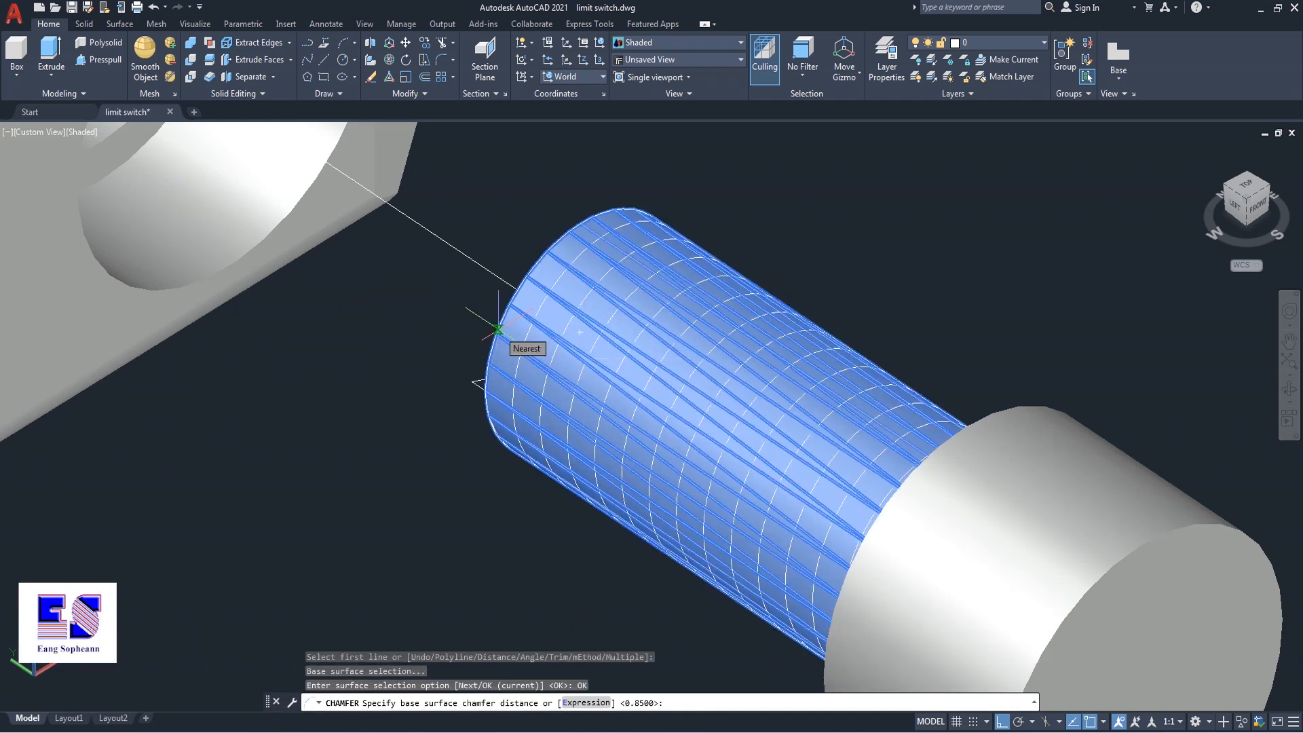
type(".")
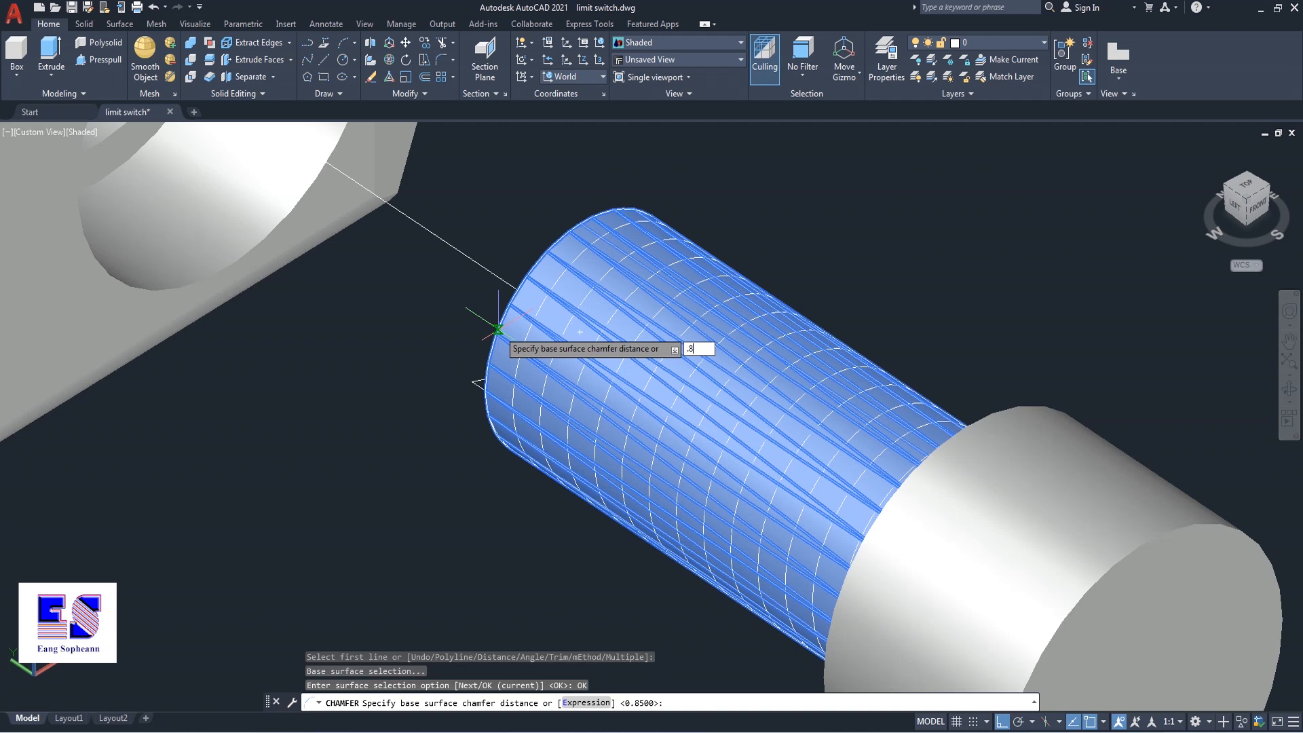
type("85")
key("Return")
key("Return")
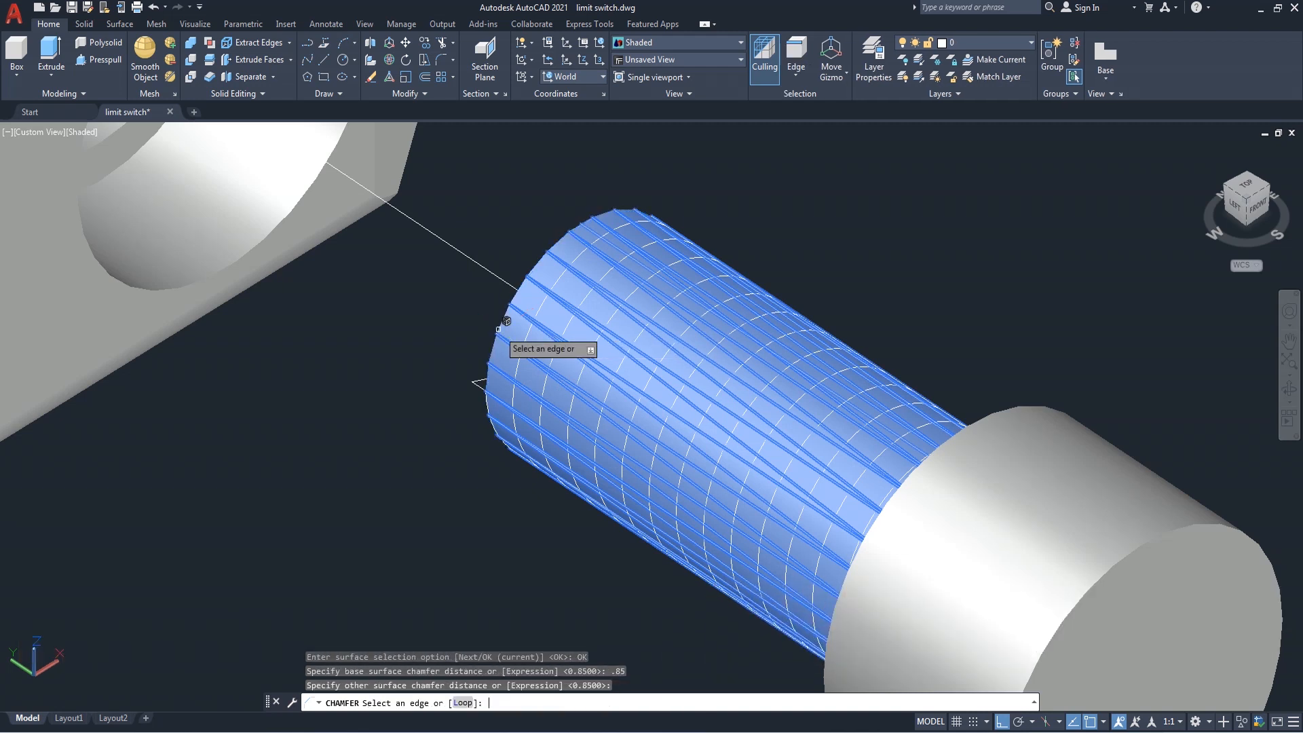
left_click(506, 317)
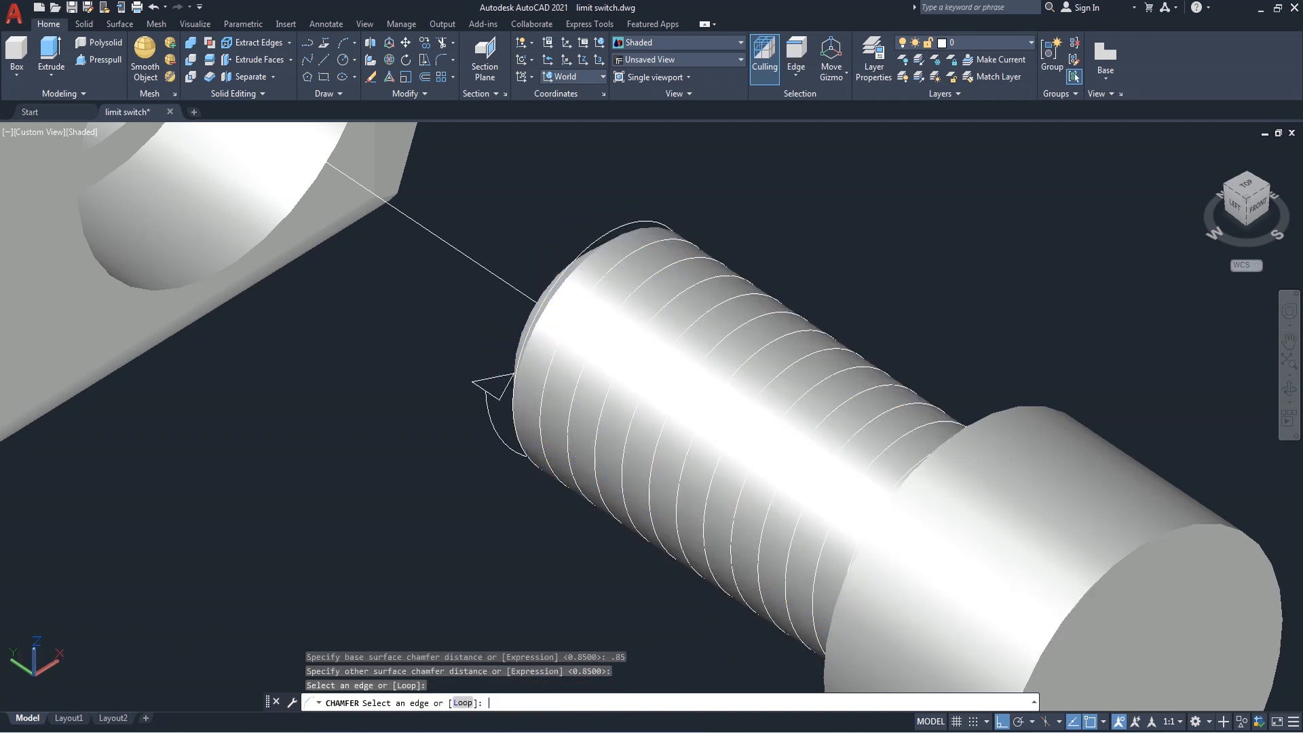
key("Return")
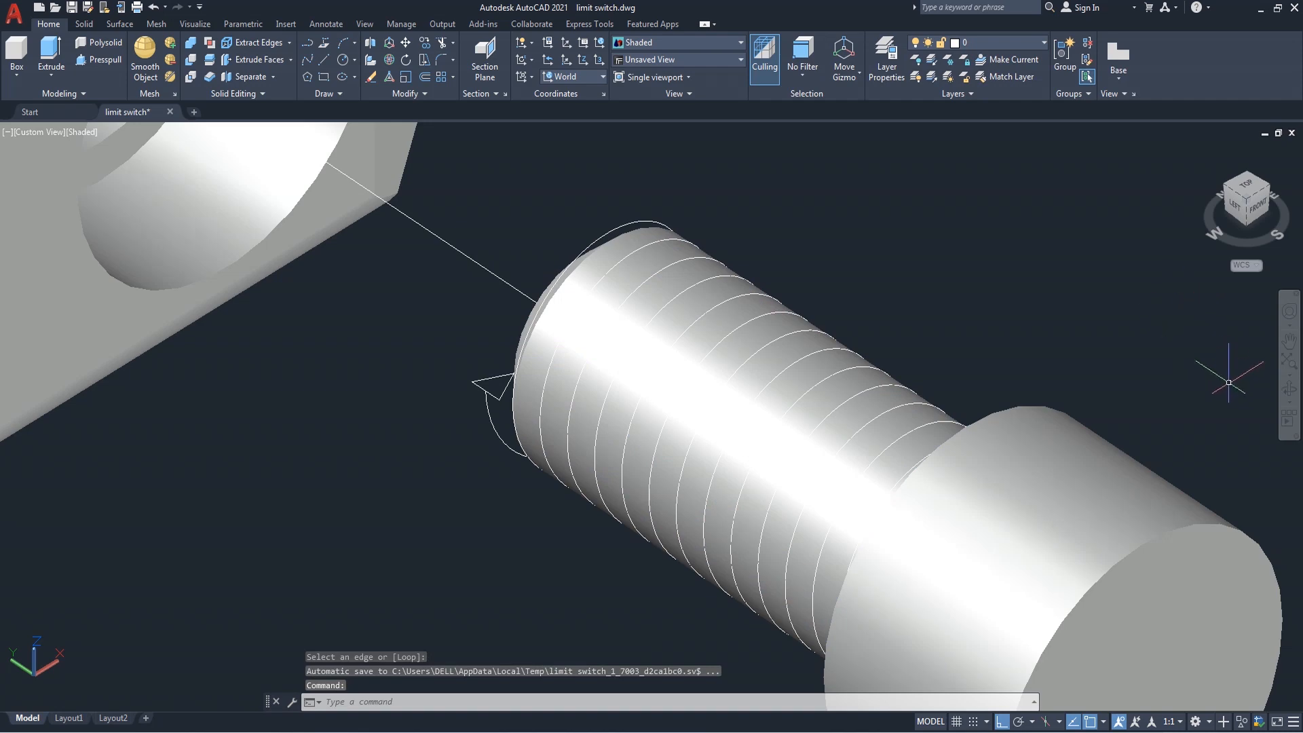
Orbit the model to examine the screw's chamfered end and triangular thread profile from the left side
left_click(1287, 395)
left_click_drag(848, 329, 943, 333)
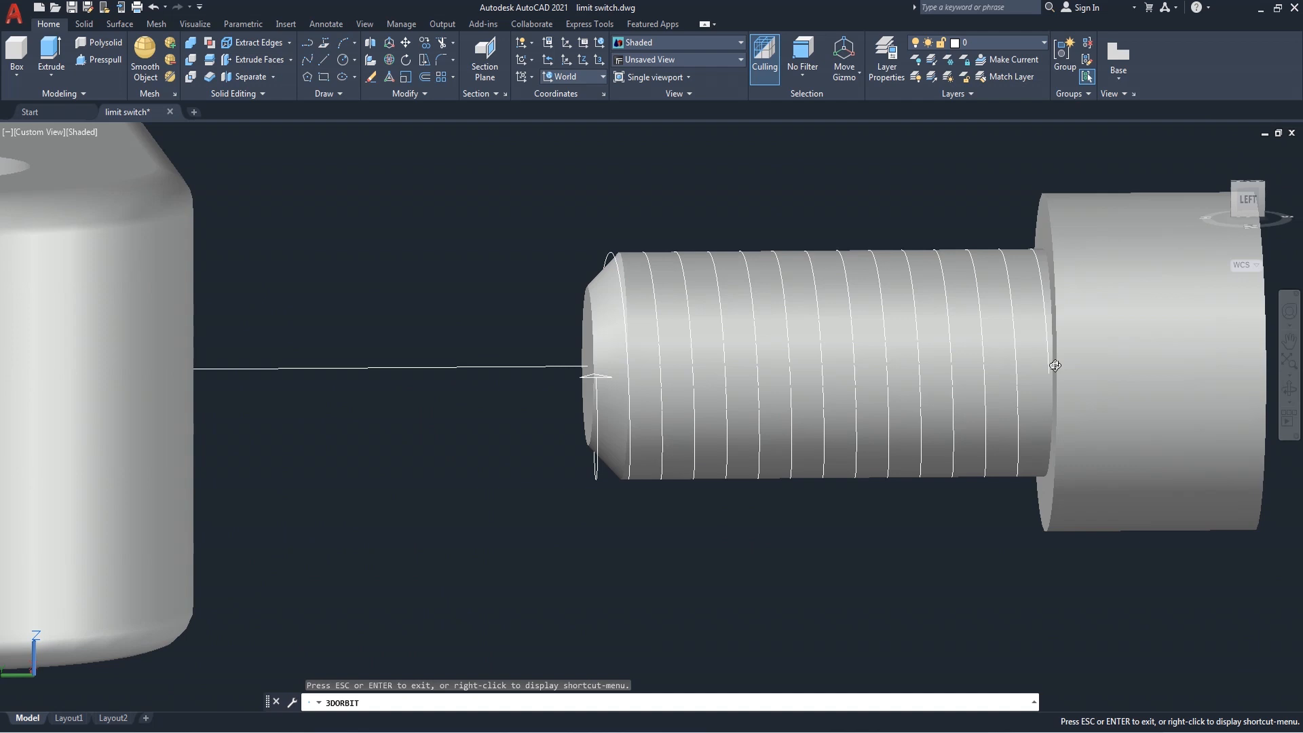
right_click(453, 207)
left_click(473, 211)
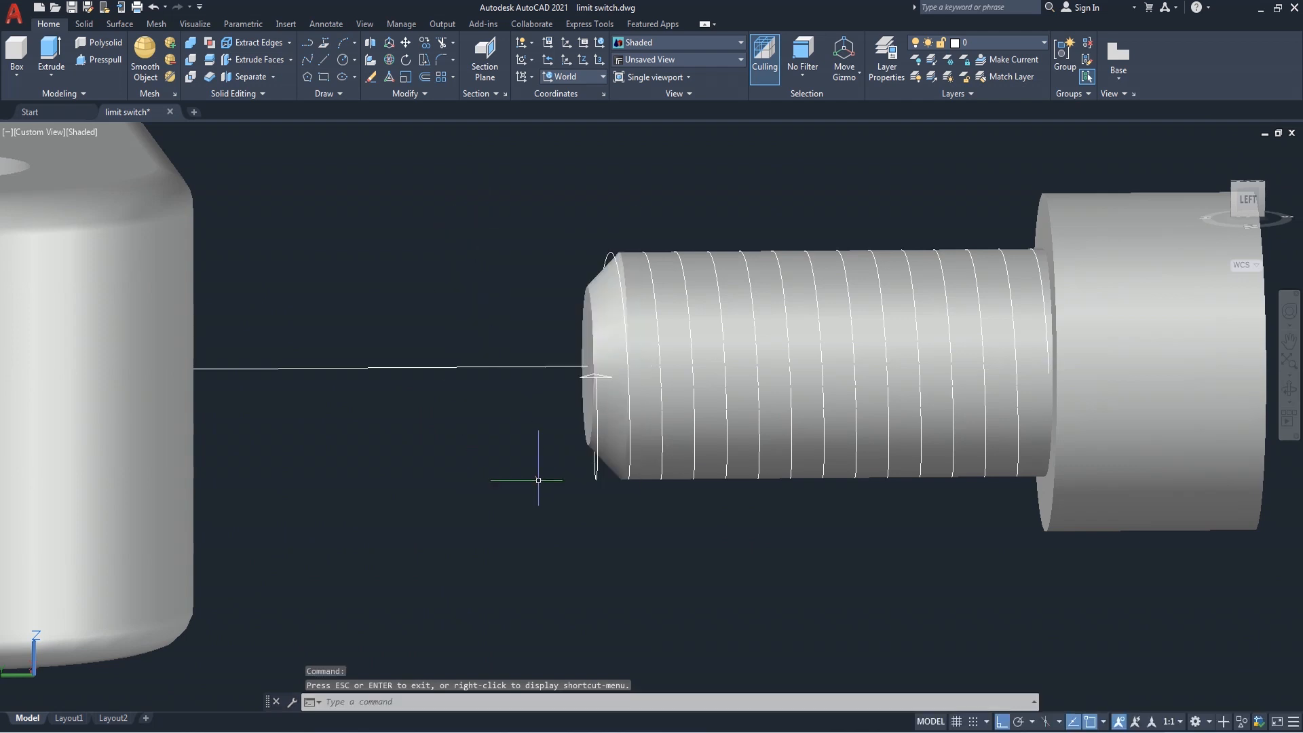
Set the thread helix to 15 turns with a turn height of 0.85
left_click(598, 473)
right_click(597, 476)
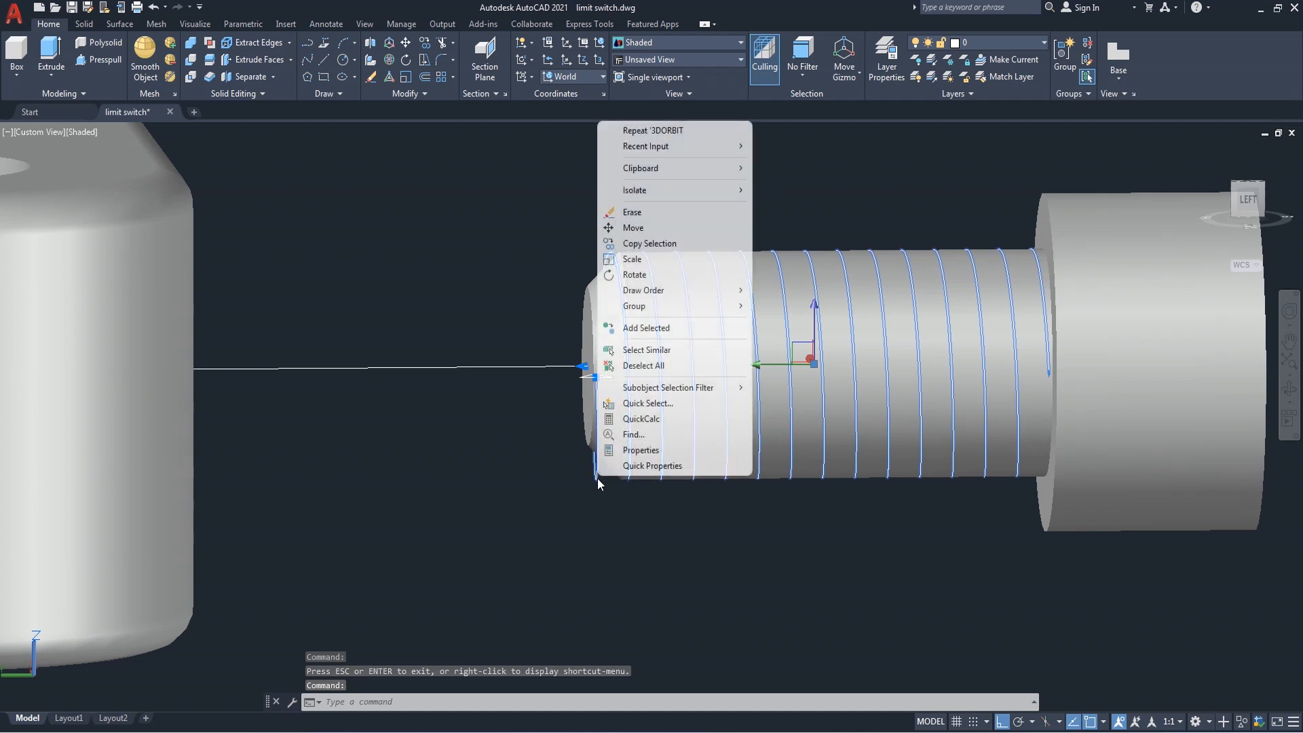
left_click(650, 452)
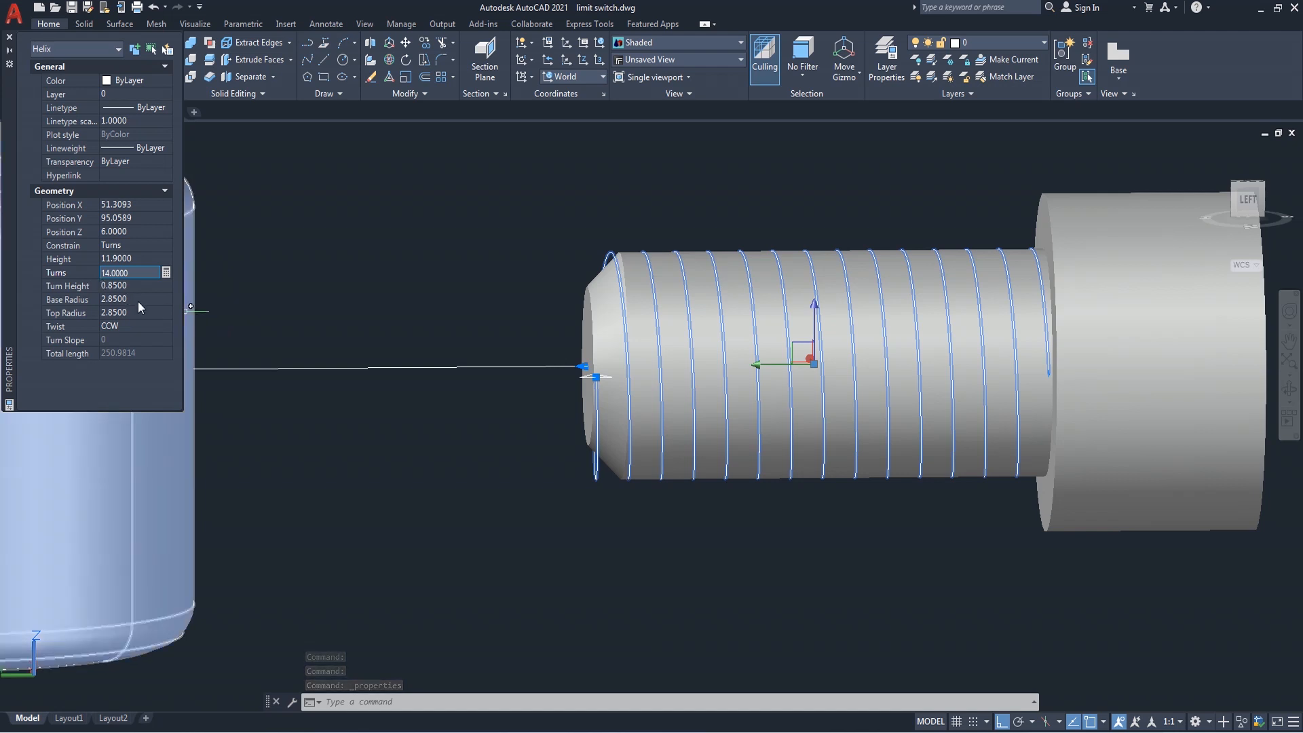
type("15")
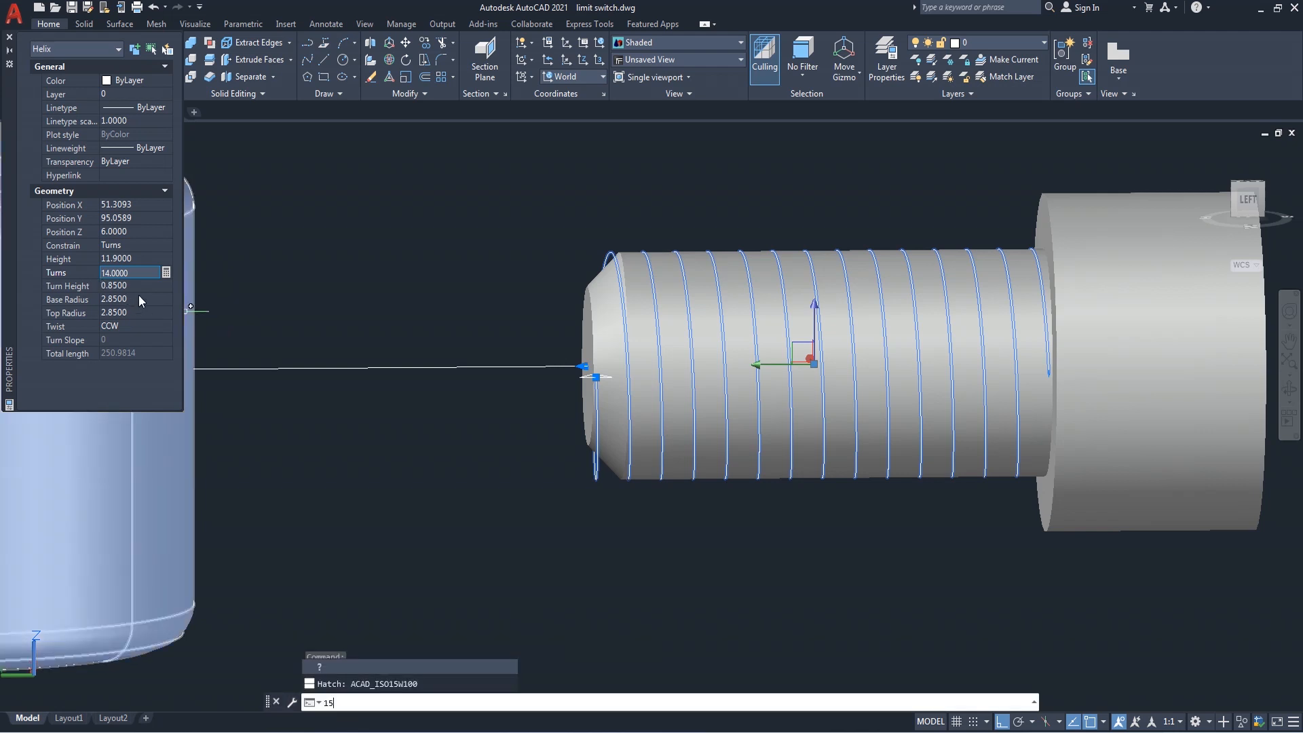
left_click(128, 273)
type("15")
key("Tab")
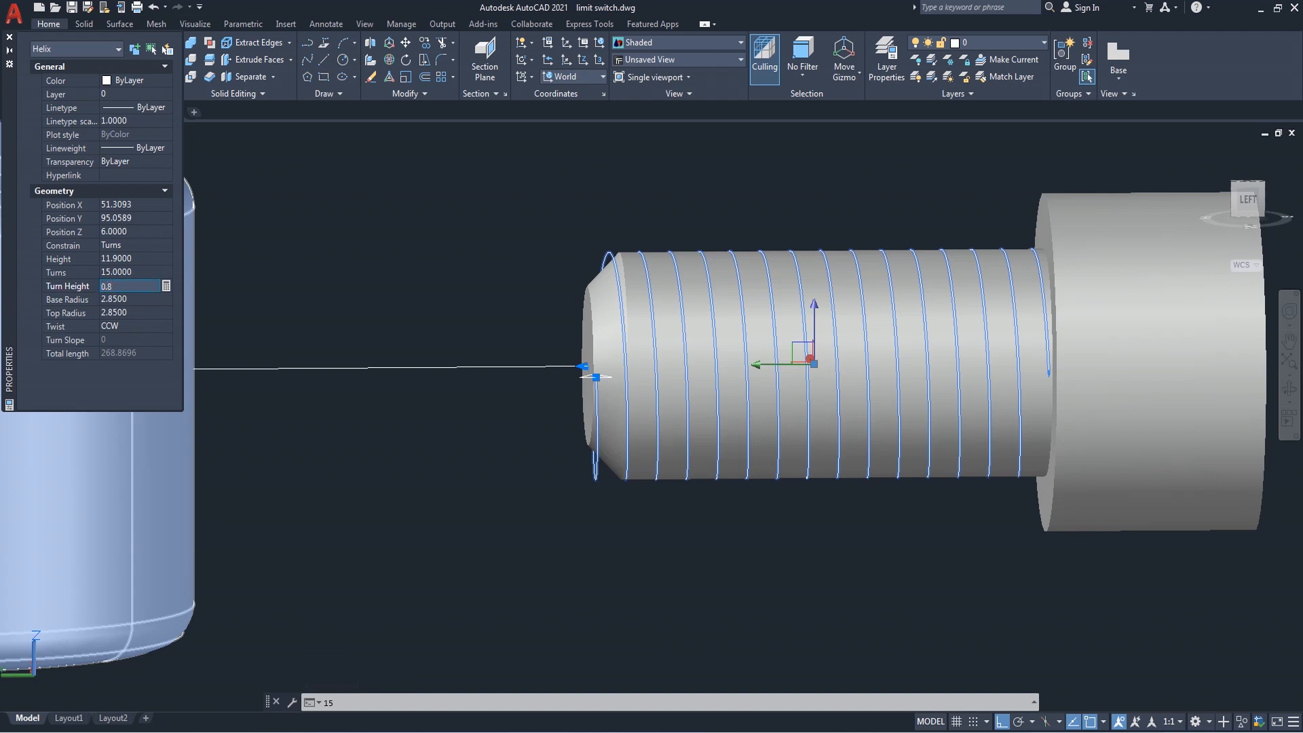
key("Tab")
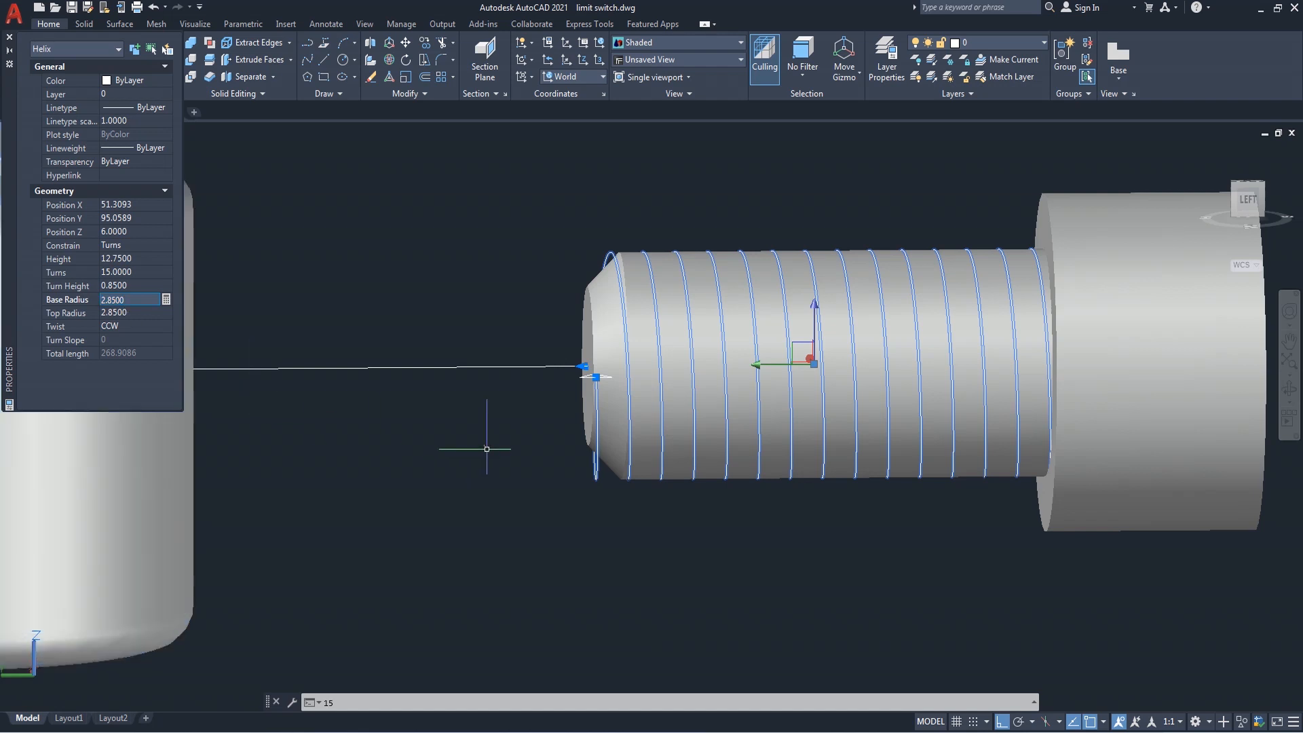
key("Escape")
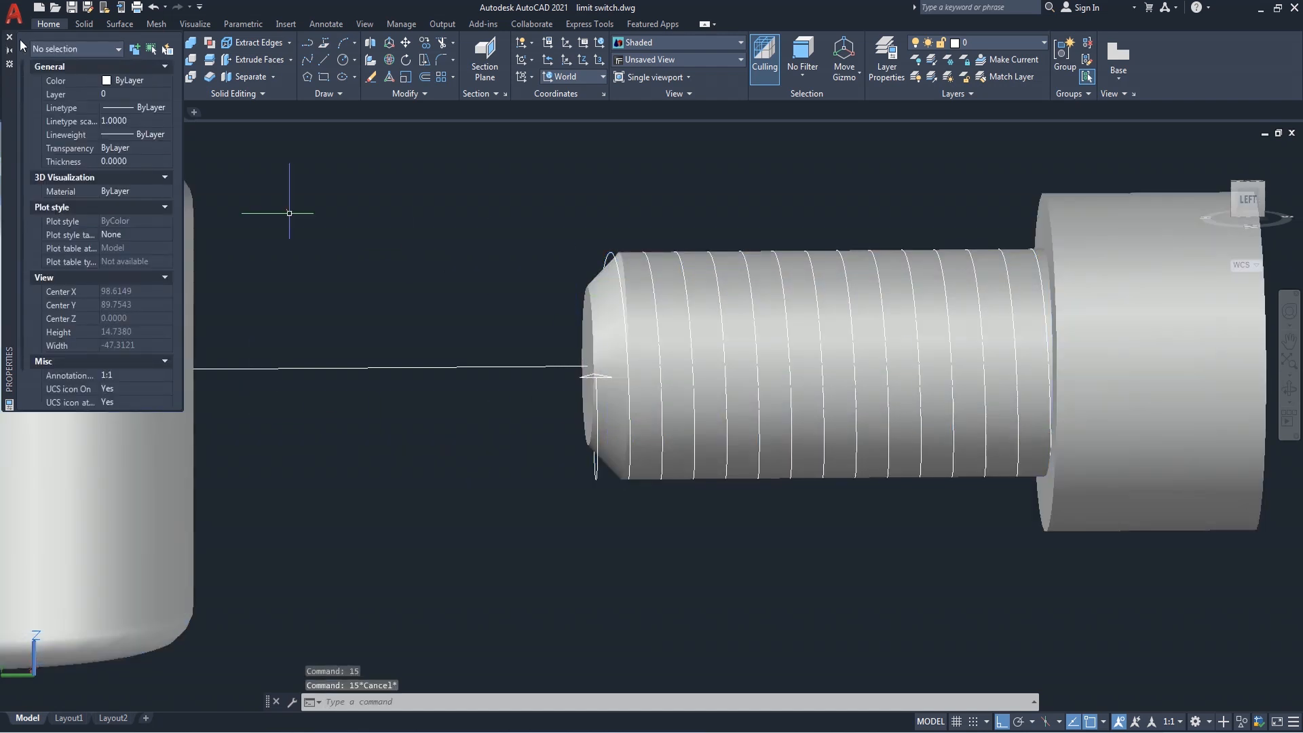
left_click(9, 38)
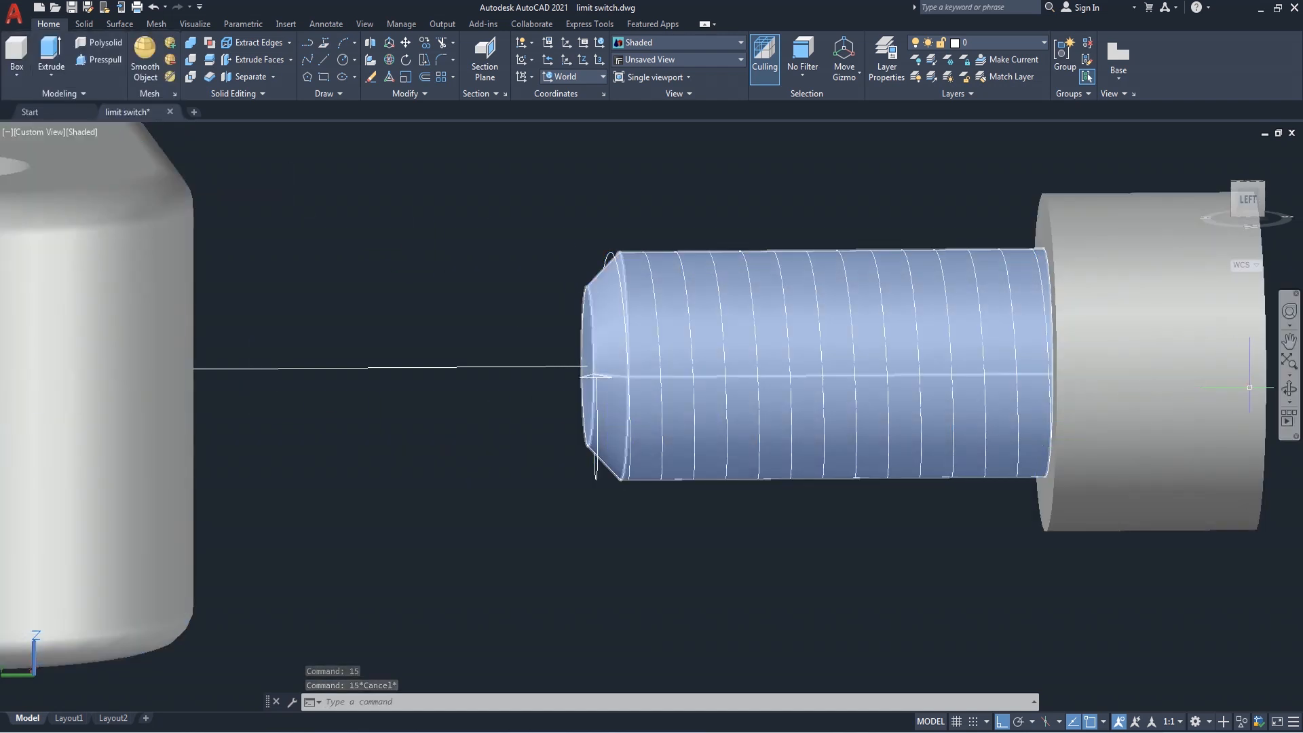
Extrude the triangular thread profile along the helix path around the shank
middle_click_drag(902, 500, 936, 597, "shift")
right_click(493, 297)
left_click(504, 303)
type("e")
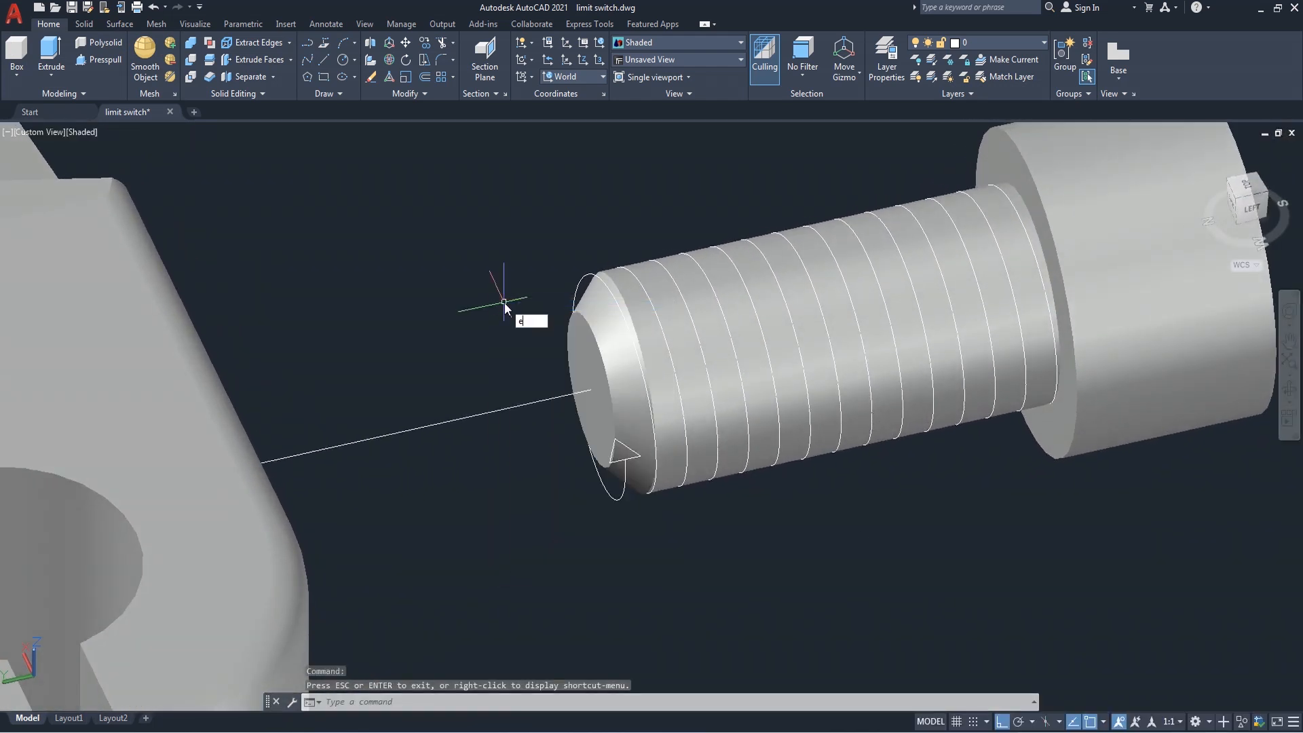
type("xt")
key("Return")
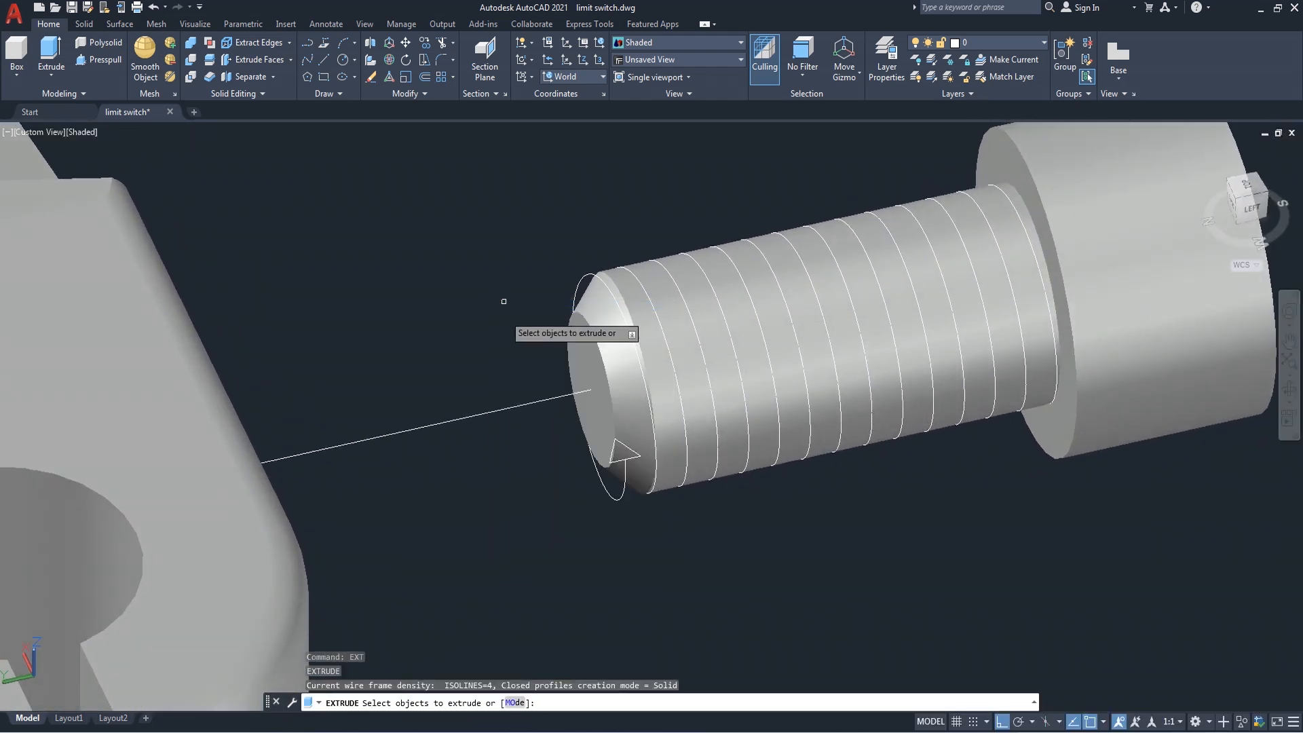
left_click(614, 462)
key("Return")
type("p")
key("Return")
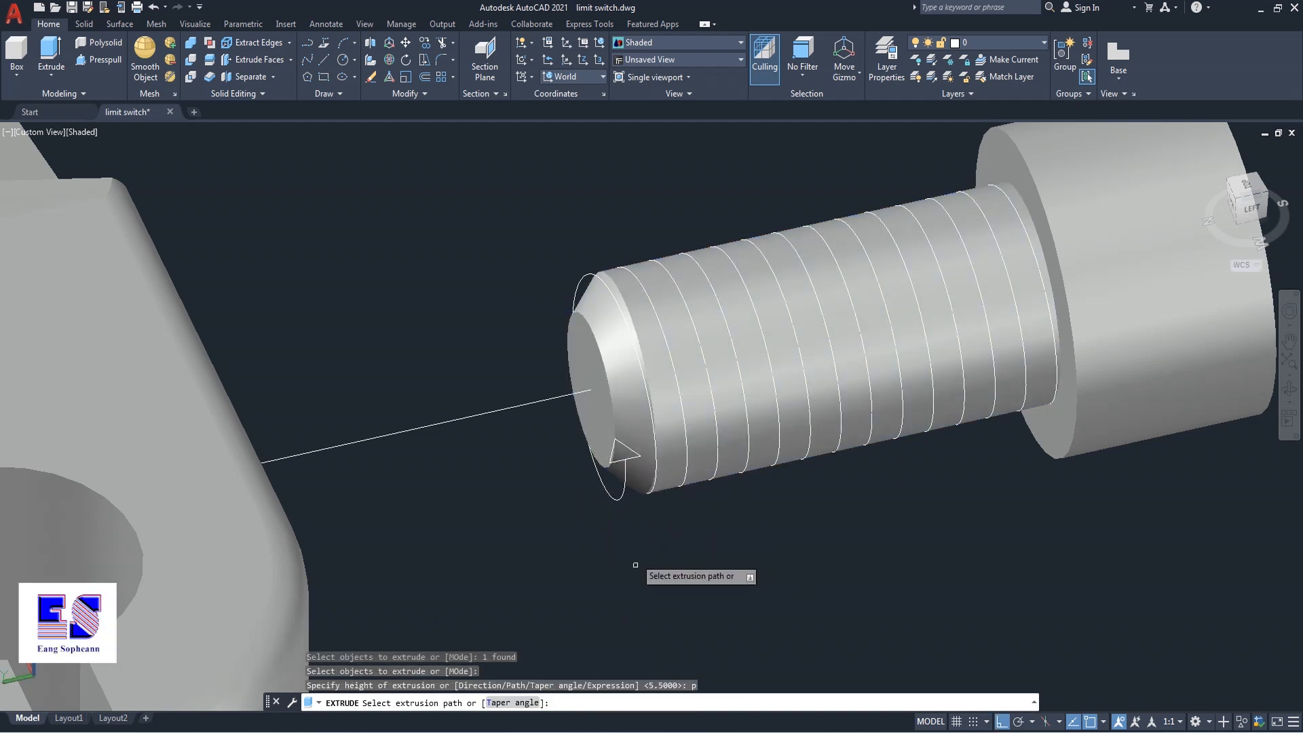
left_click(614, 498)
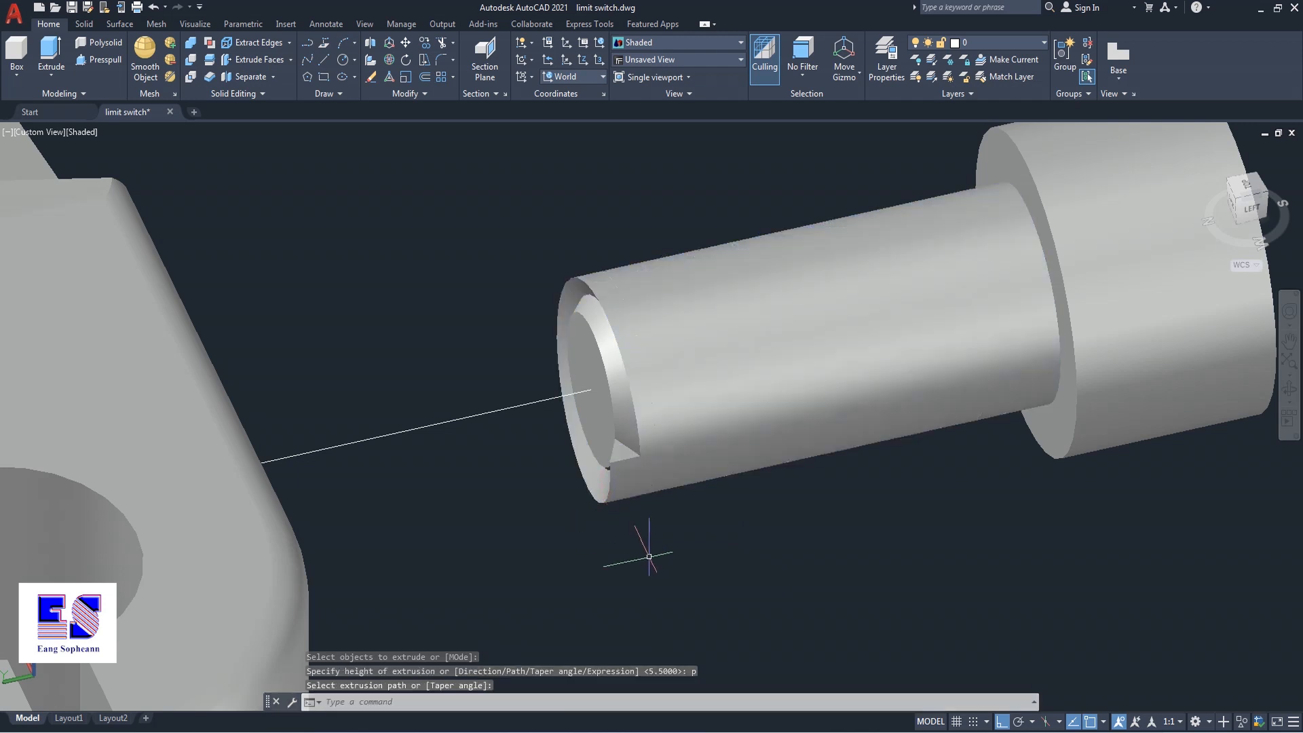
Subtract the extruded helical solid from the shank to cut the thread
type("s")
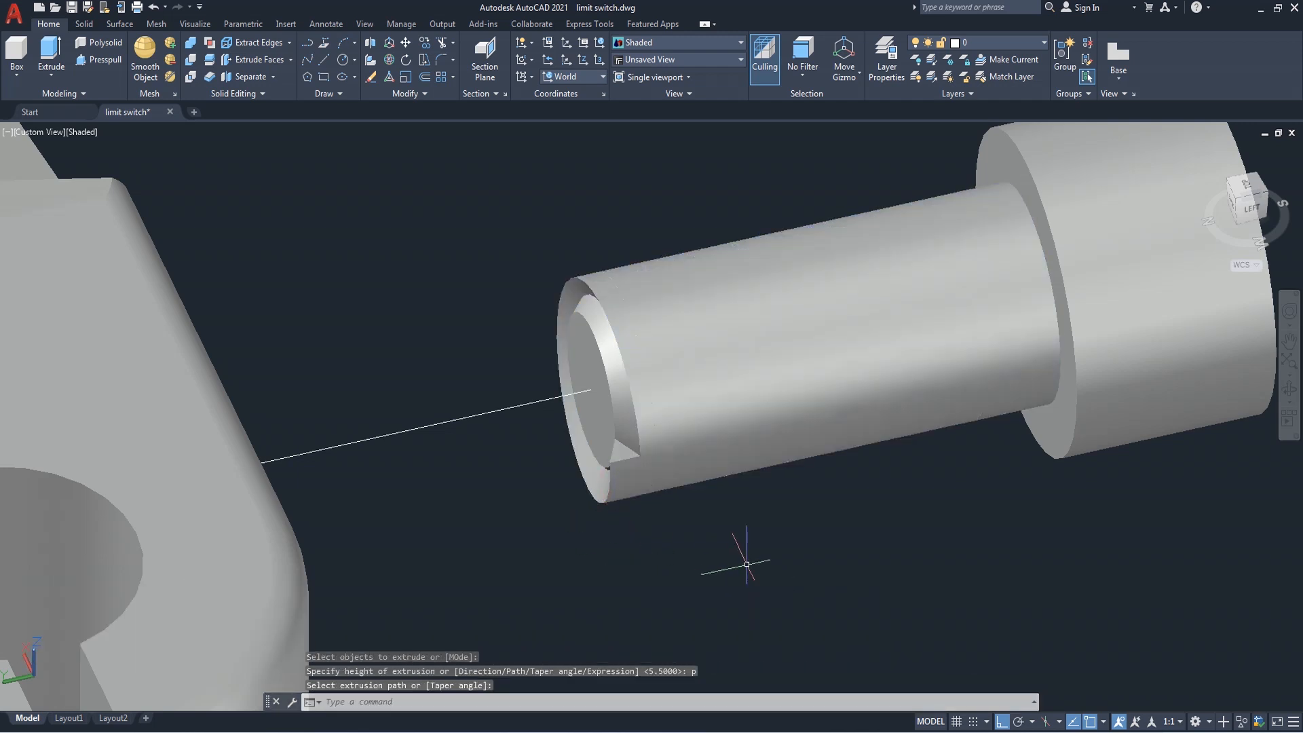
type("su")
key("Return")
left_click(602, 411)
key("Return")
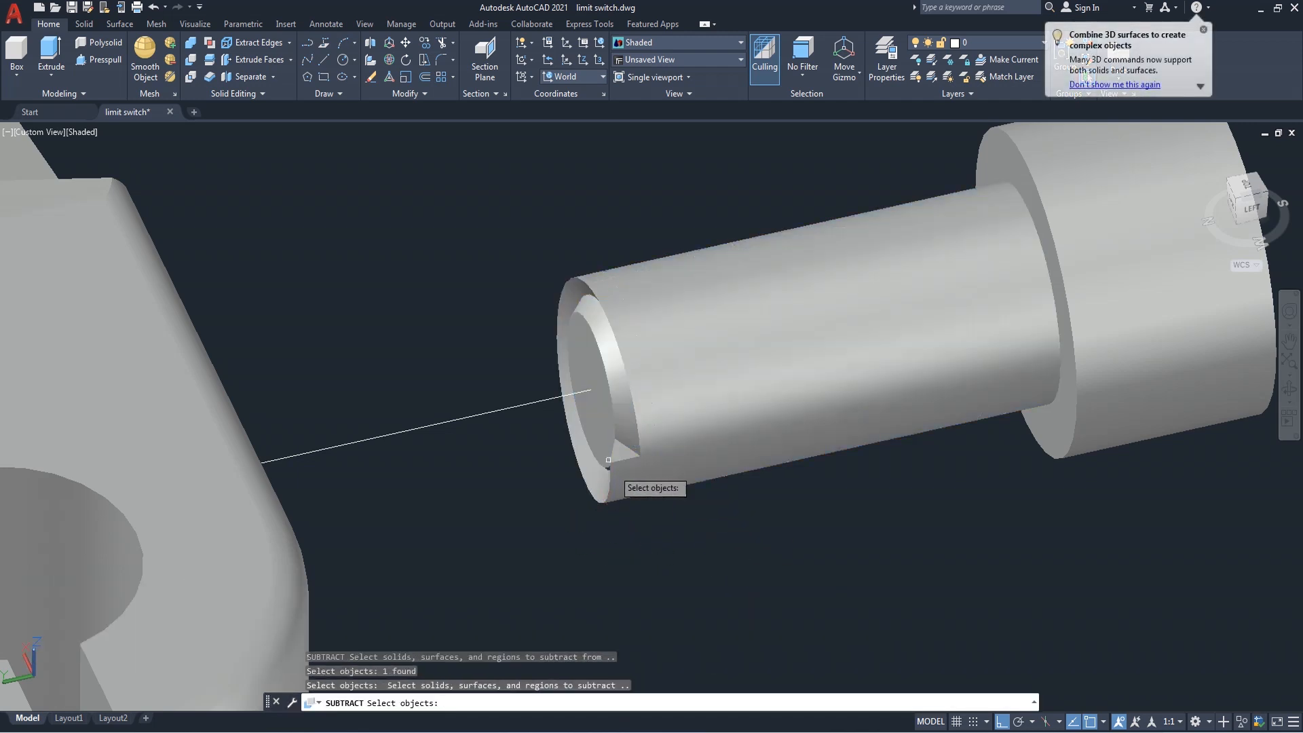
left_click(607, 459)
key("Return")
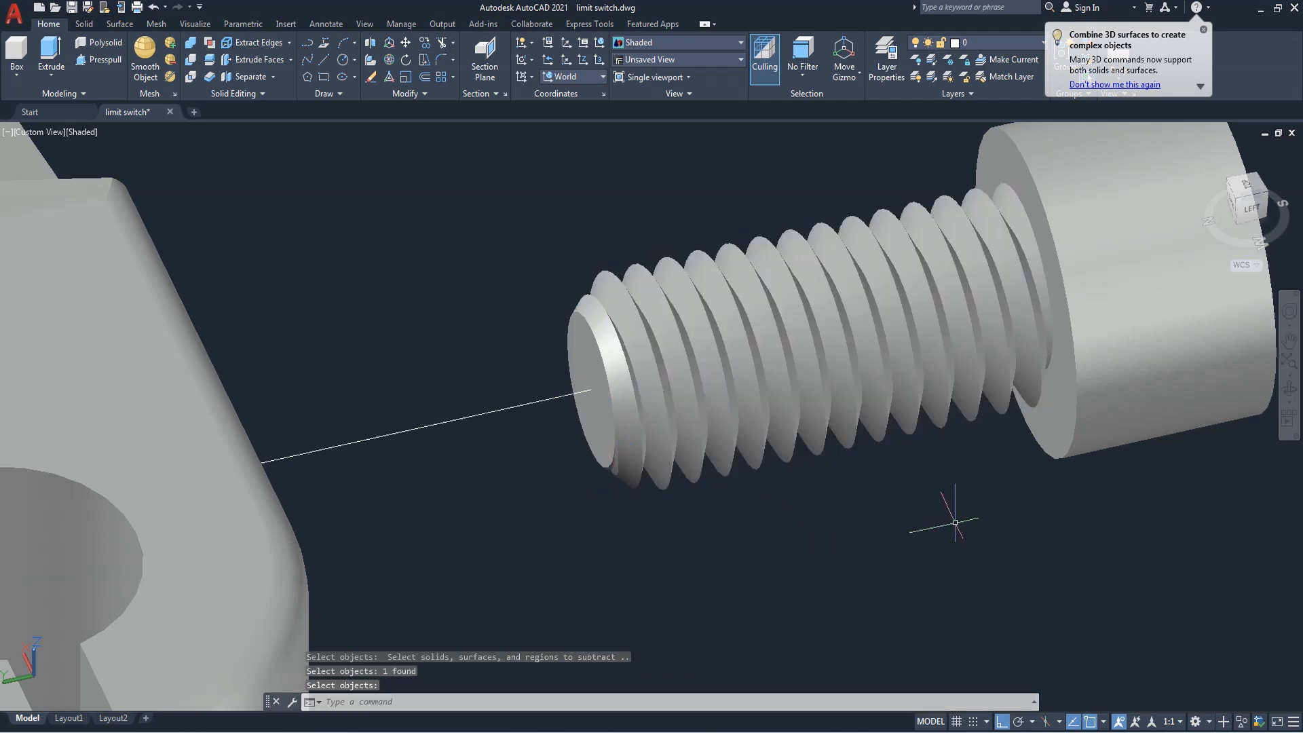
Chamfer the screw head's edge on the shank side with both distances at 0.5
middle_click_drag(1145, 517, 907, 407, "shift")
scroll(890, 437, "down", 3)
left_click_drag(834, 421, 791, 454)
scroll(941, 477, "up", 2)
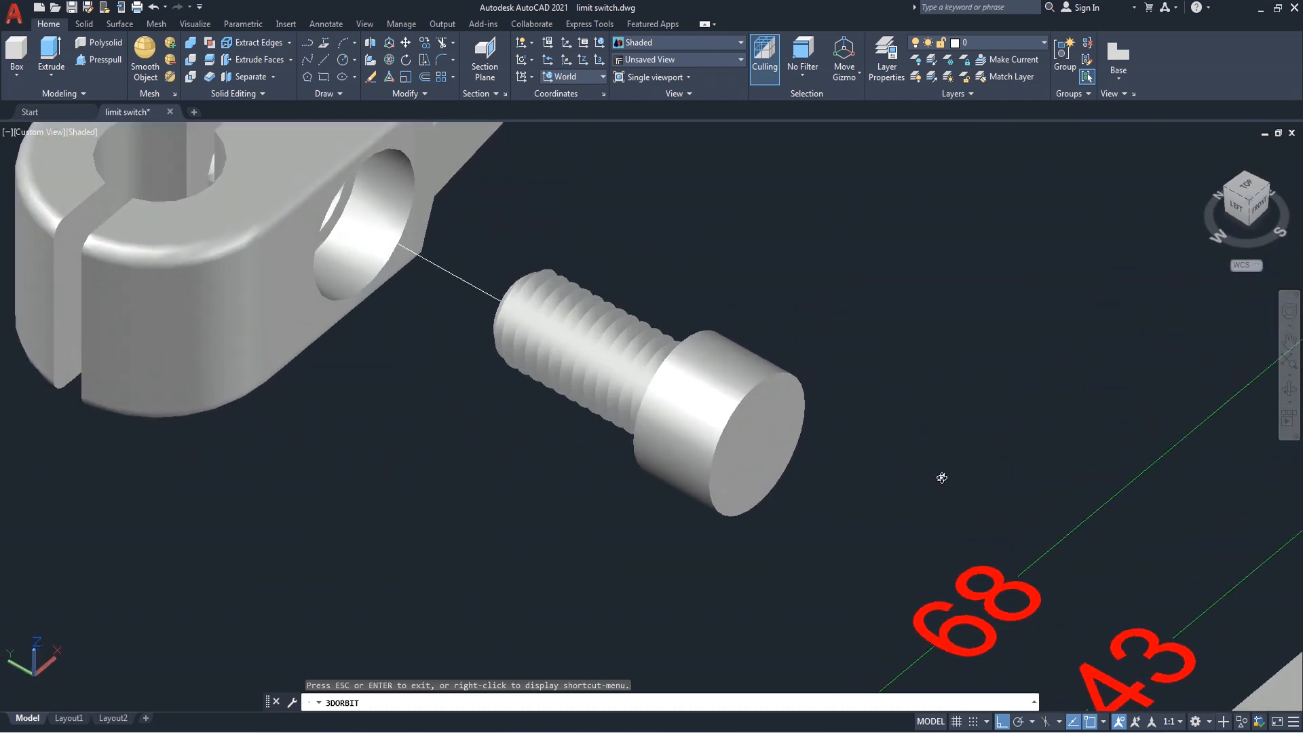
scroll(816, 465, "up", 2)
left_click_drag(762, 436, 820, 378)
right_click(885, 290)
left_click(924, 296)
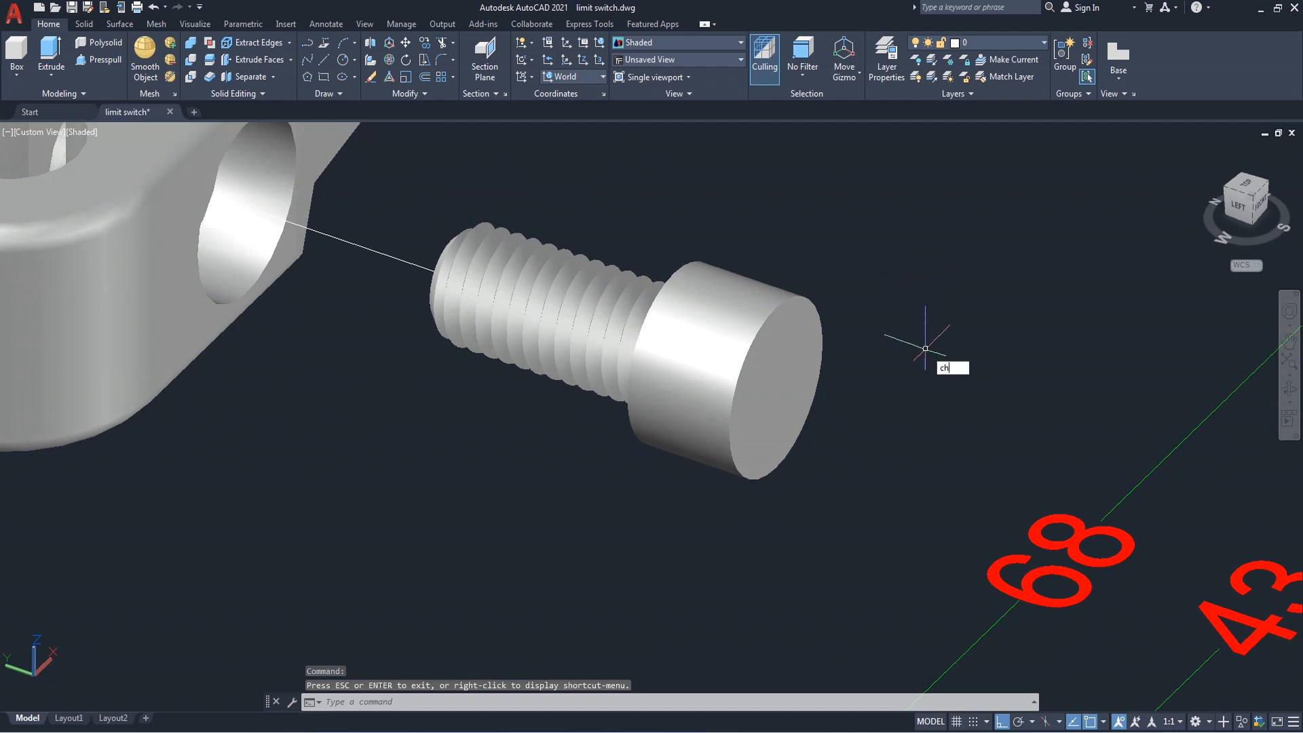
type("CHa")
key("Return")
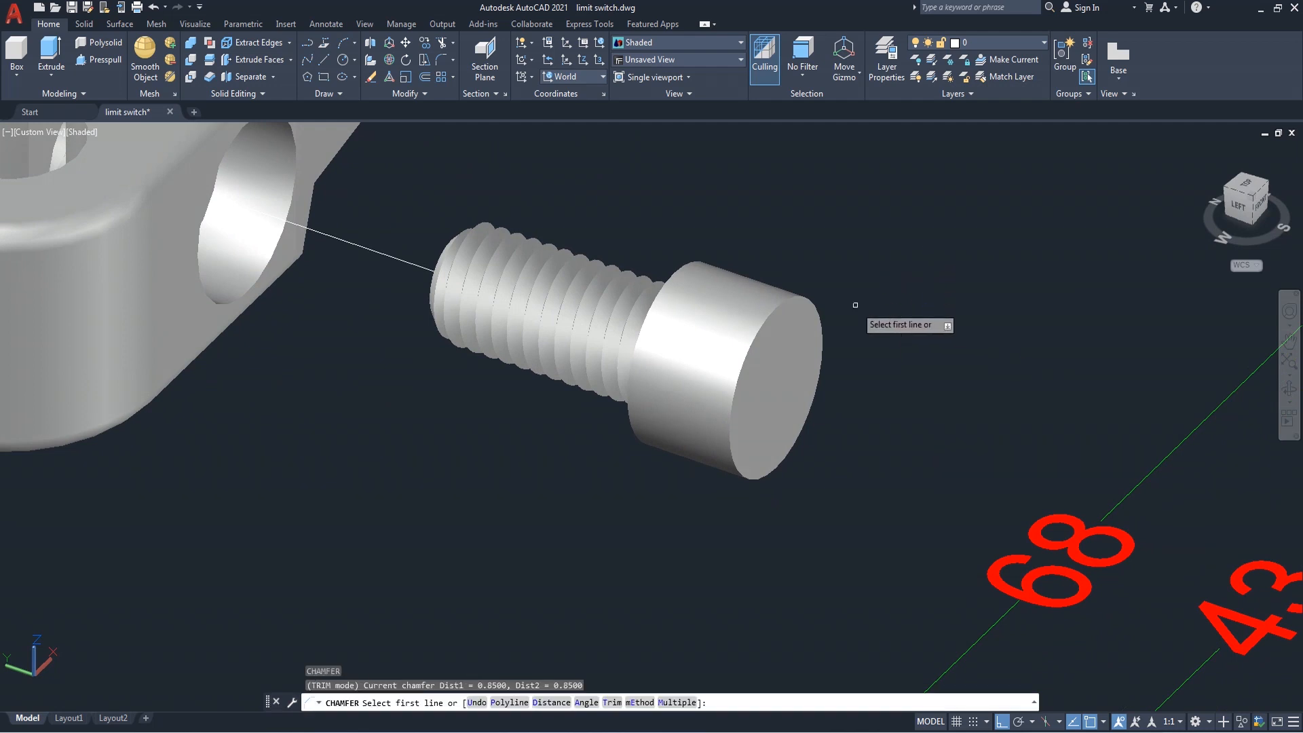
left_click(768, 312)
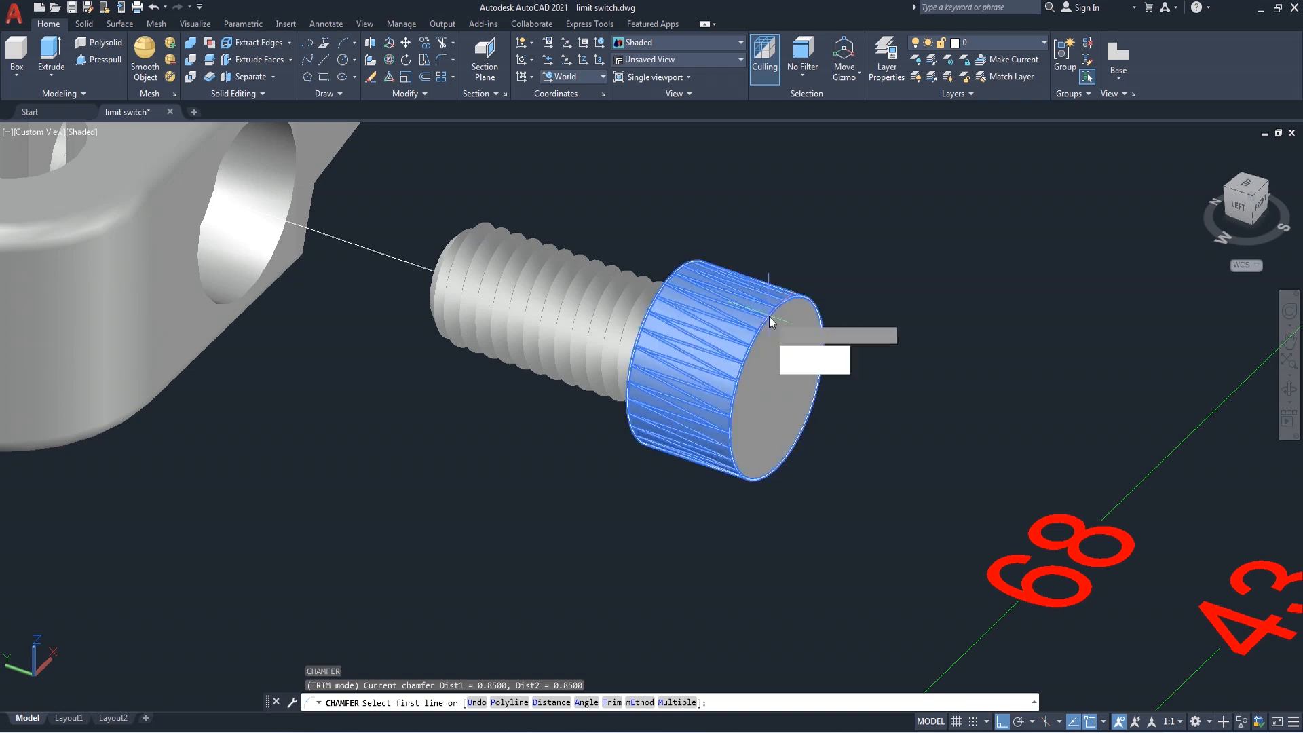
key("Return")
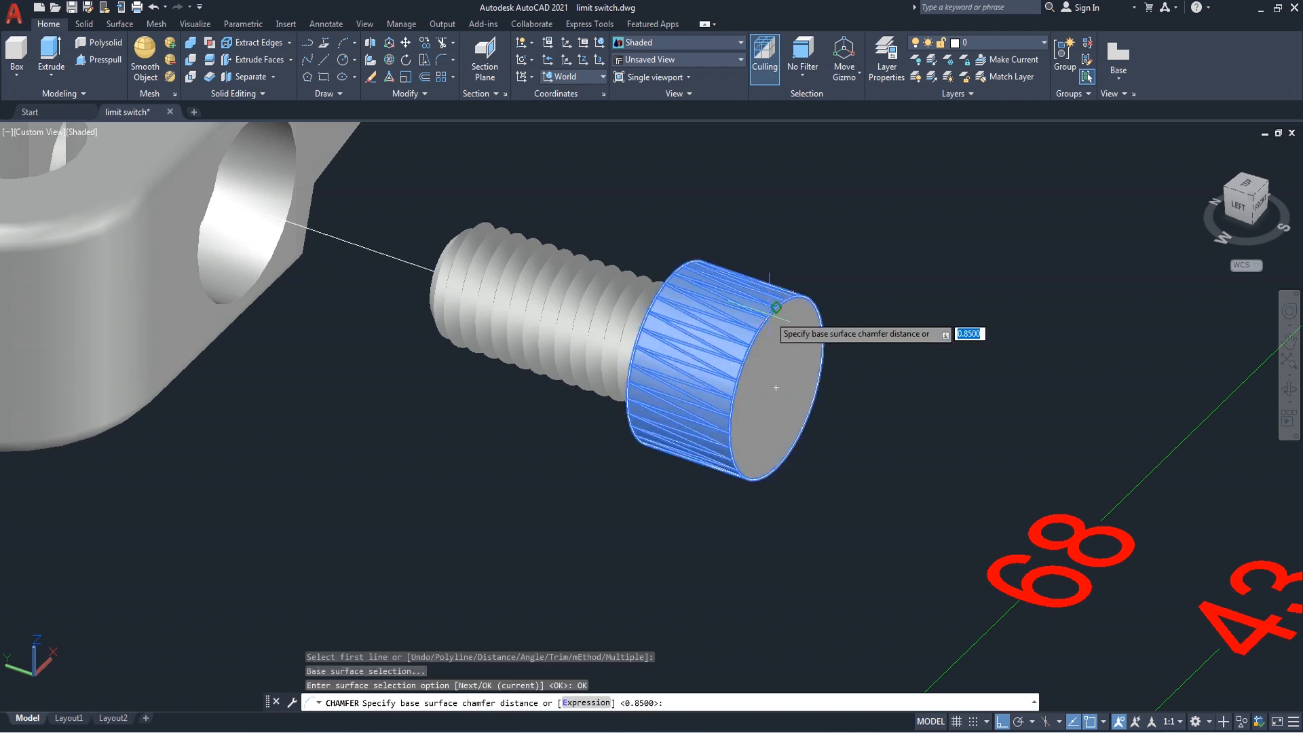
type(".5")
key("Return")
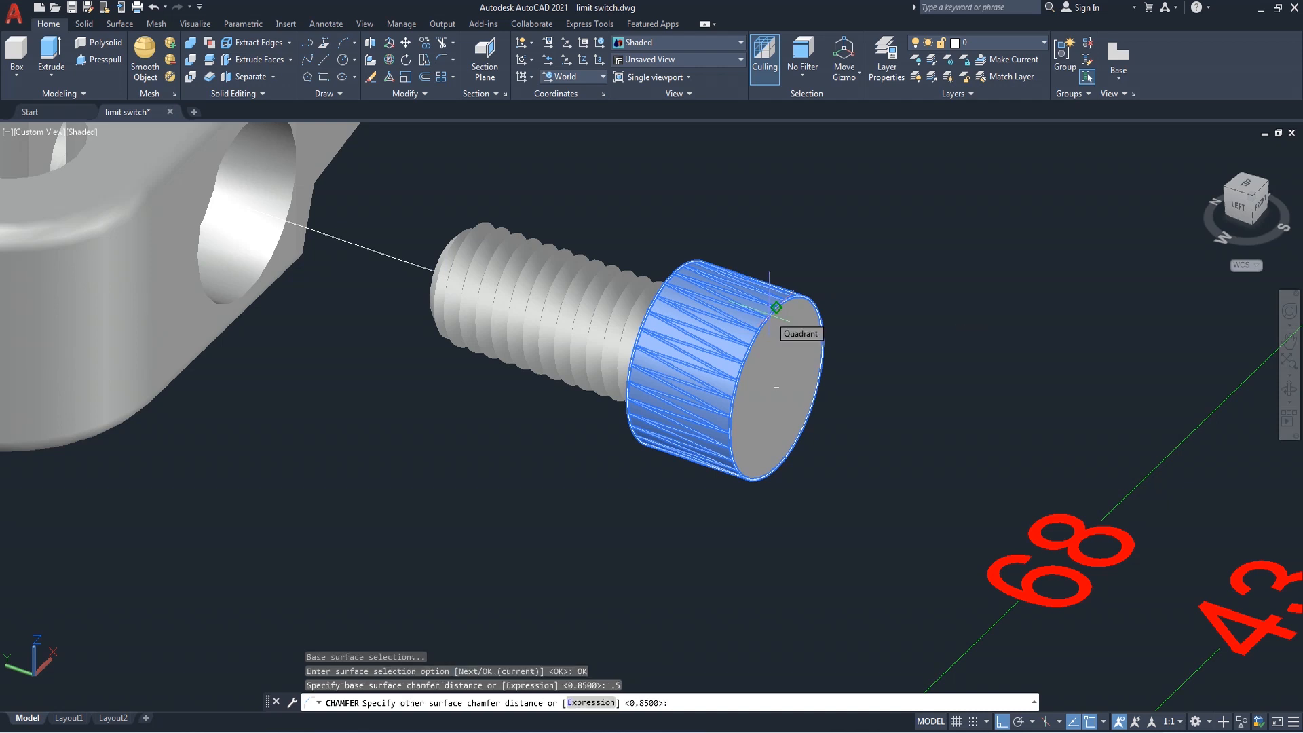
type(".5")
key("Return")
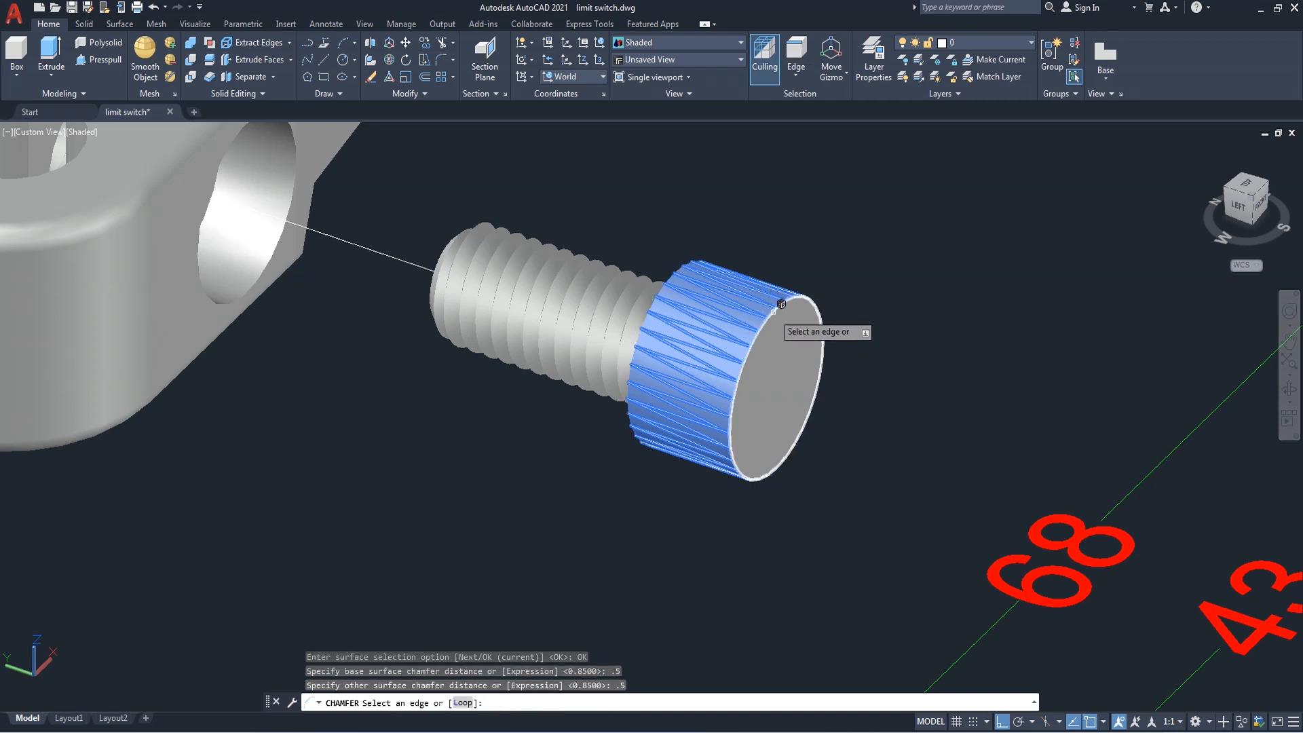
left_click(699, 264)
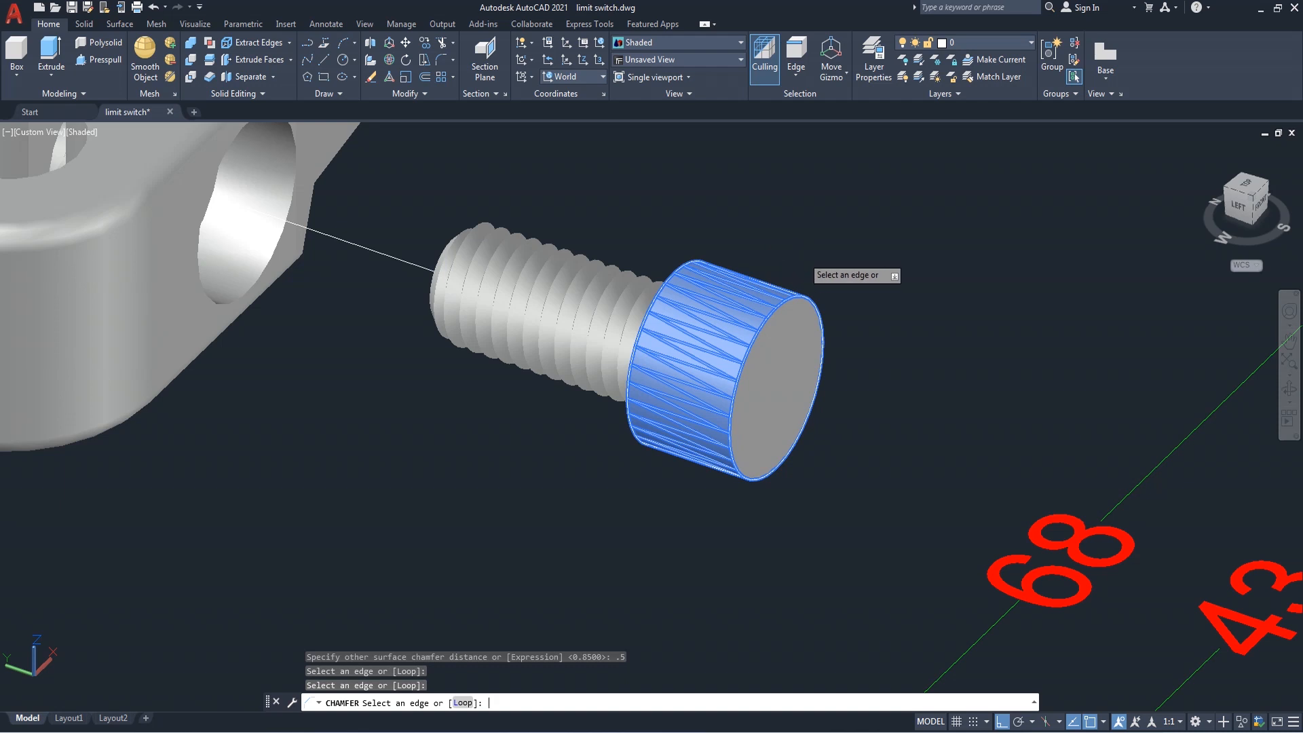
key("Return")
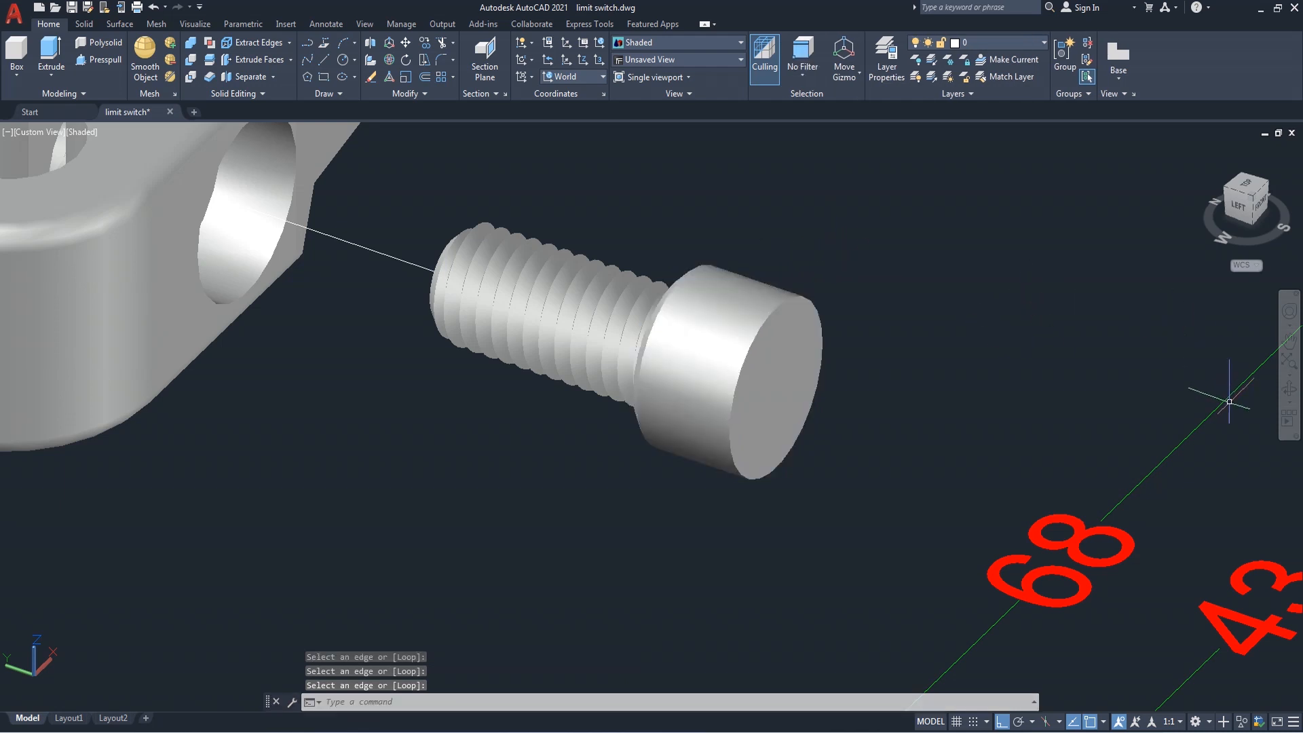
Chamfer the outer edge of the screw head's end face with both distances at 0.5
left_click(1286, 391)
mouse_move(844, 397)
left_mouse_down()
mouse_move(948, 381)
mouse_move(849, 380)
left_mouse_up()
right_click(863, 301)
left_click(893, 310)
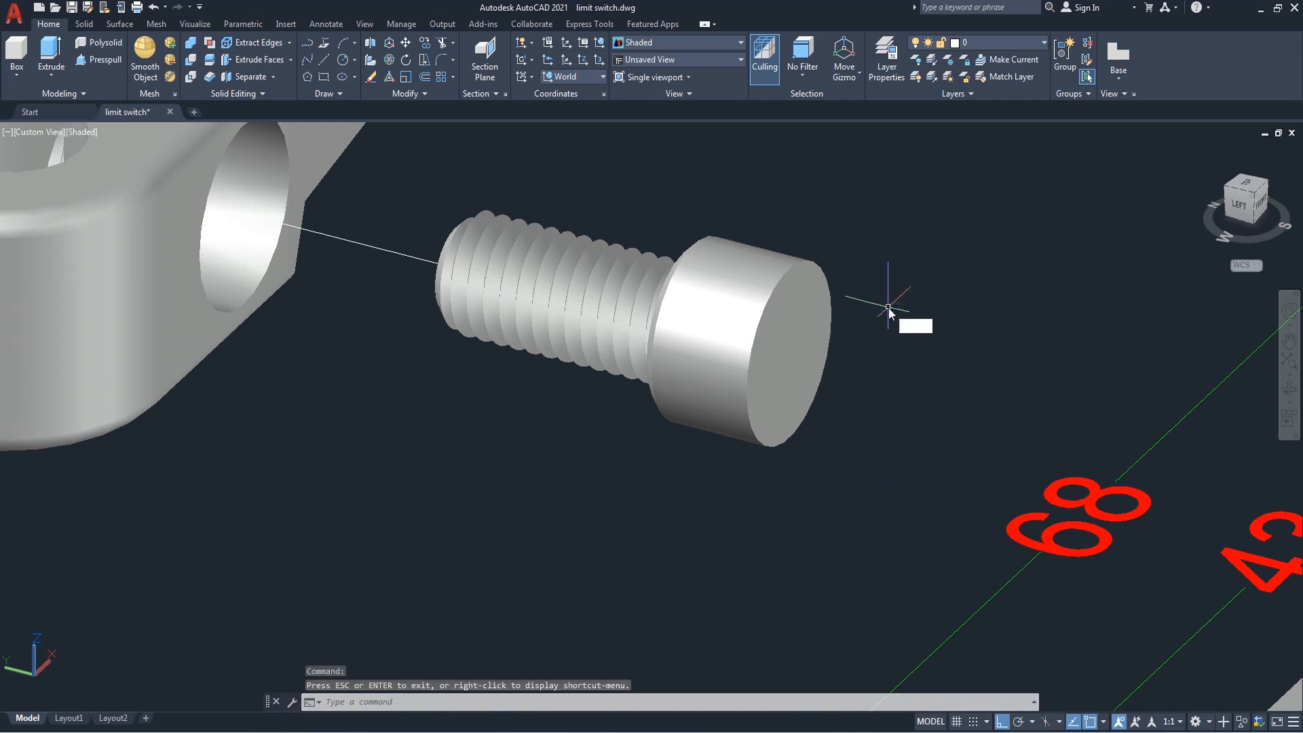
key("Return")
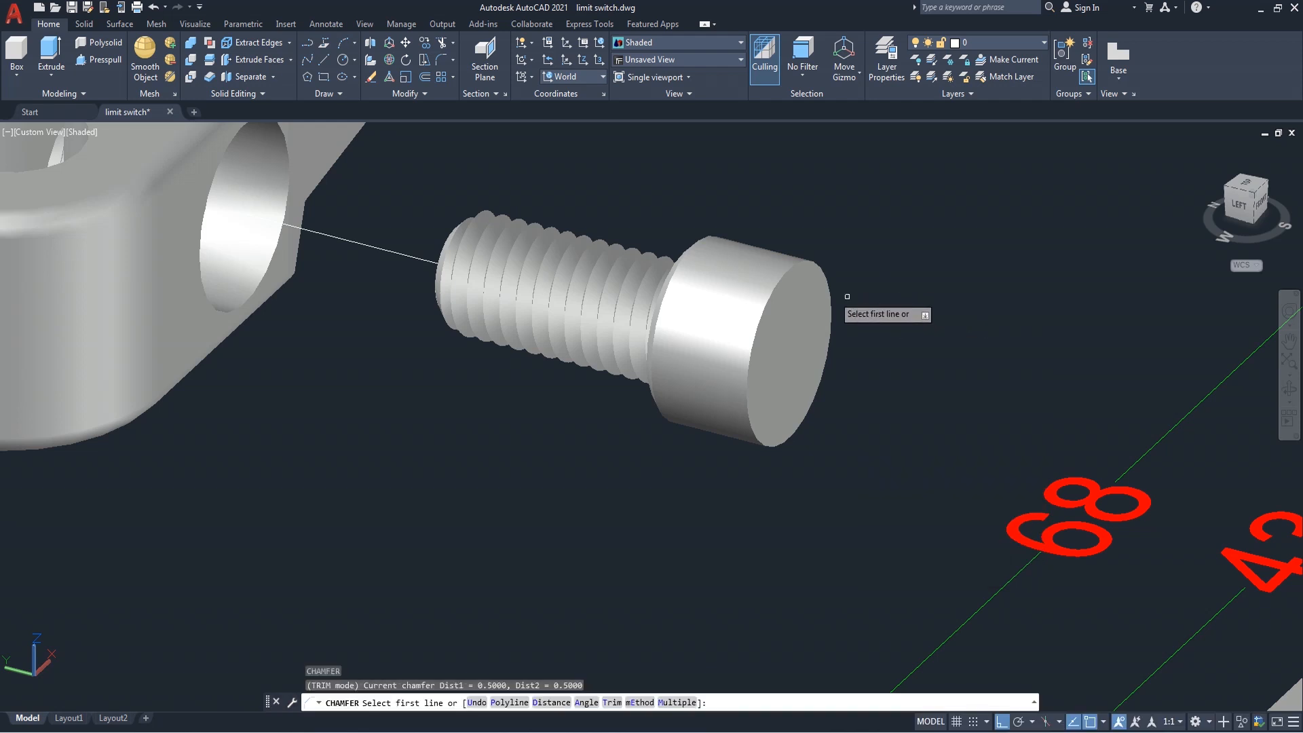
left_click(795, 307)
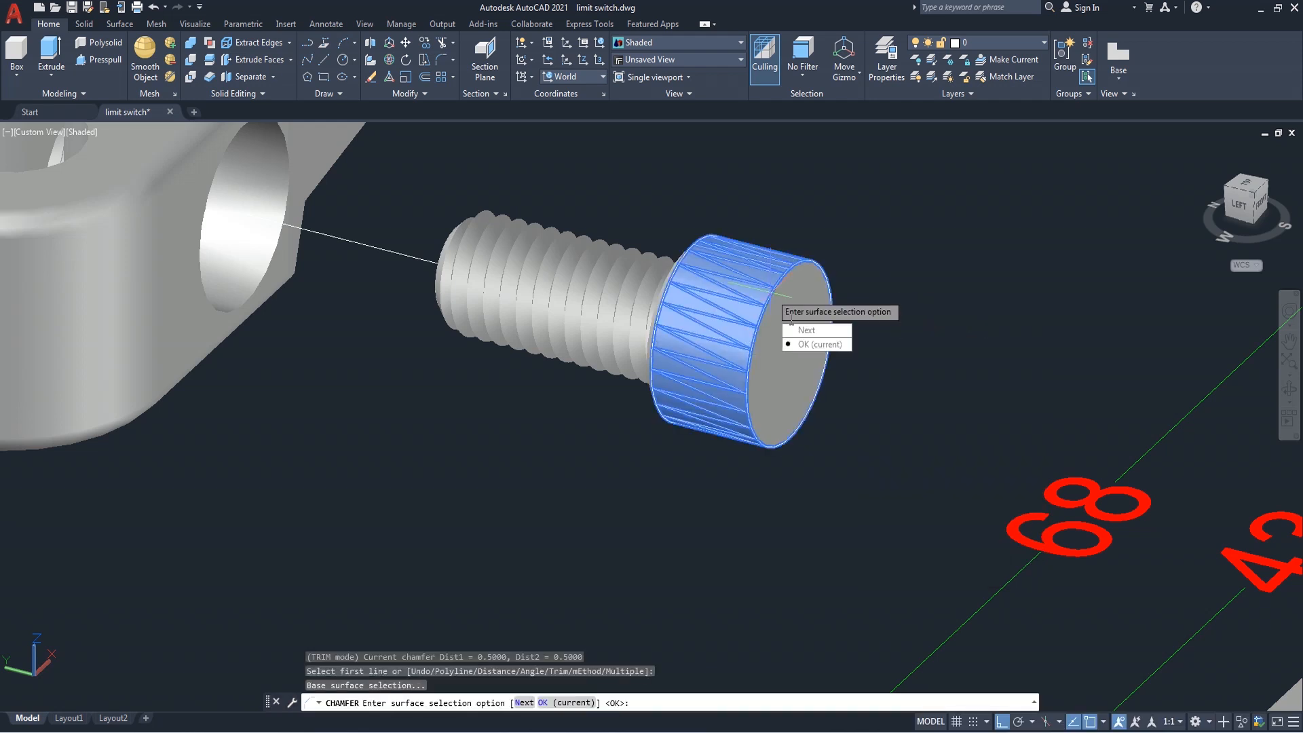
left_click(818, 344)
key("Return")
key("Return")
left_click(774, 292)
key("Return")
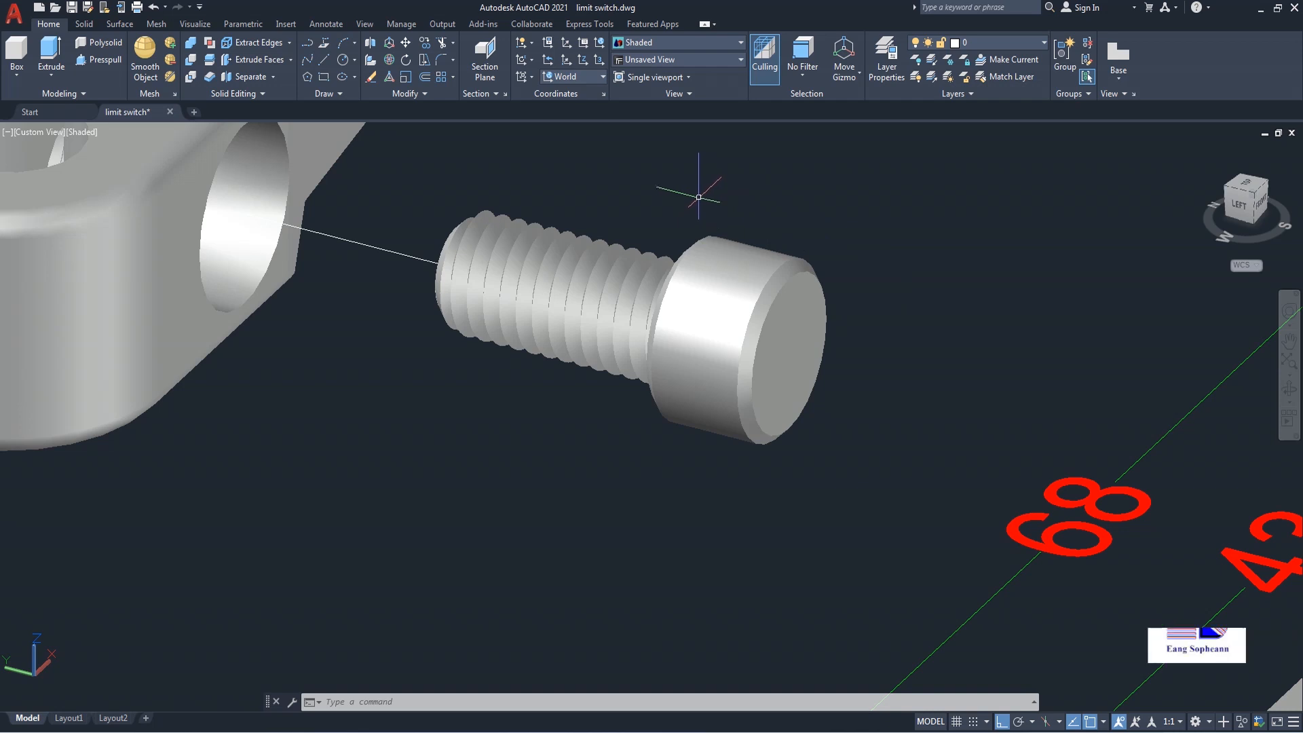
Switch the UCS to Front and draw a circle of diameter 0.5 in the empty space beyond the screw head
left_click(582, 81)
left_click(568, 175)
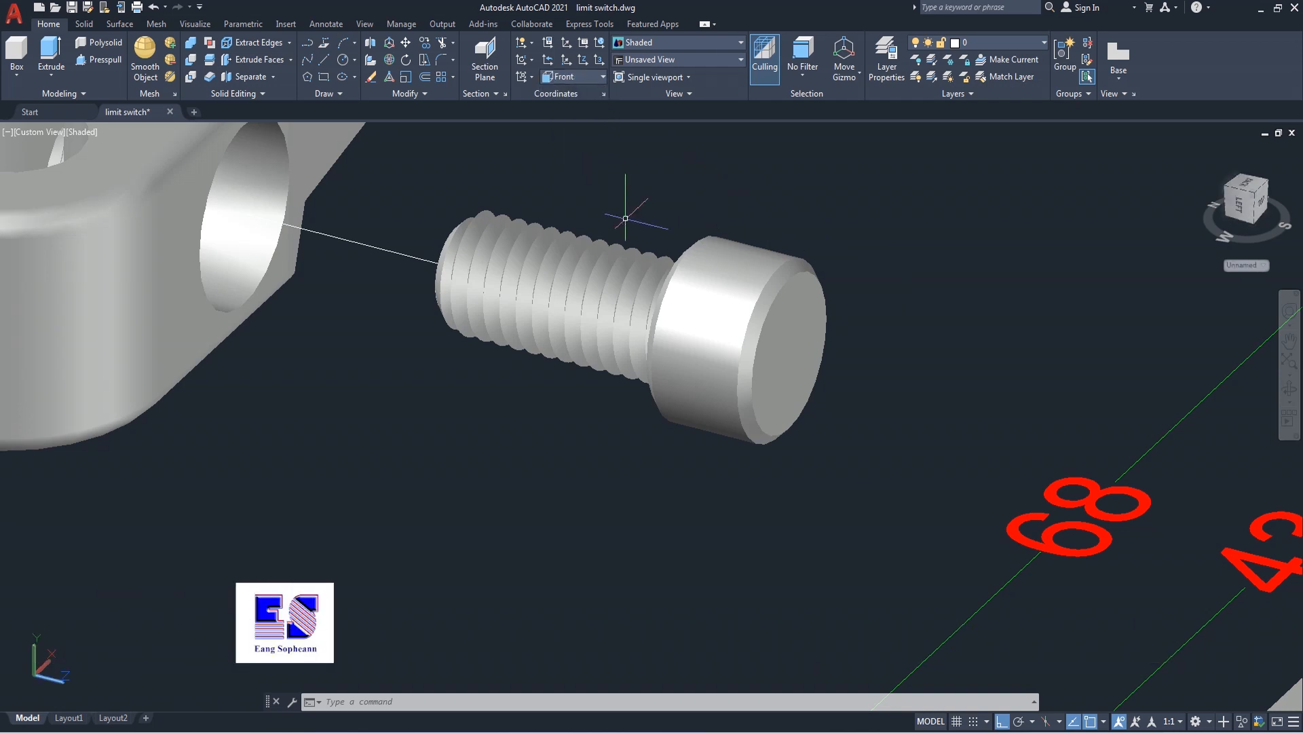
middle_click_drag(866, 299, 766, 295)
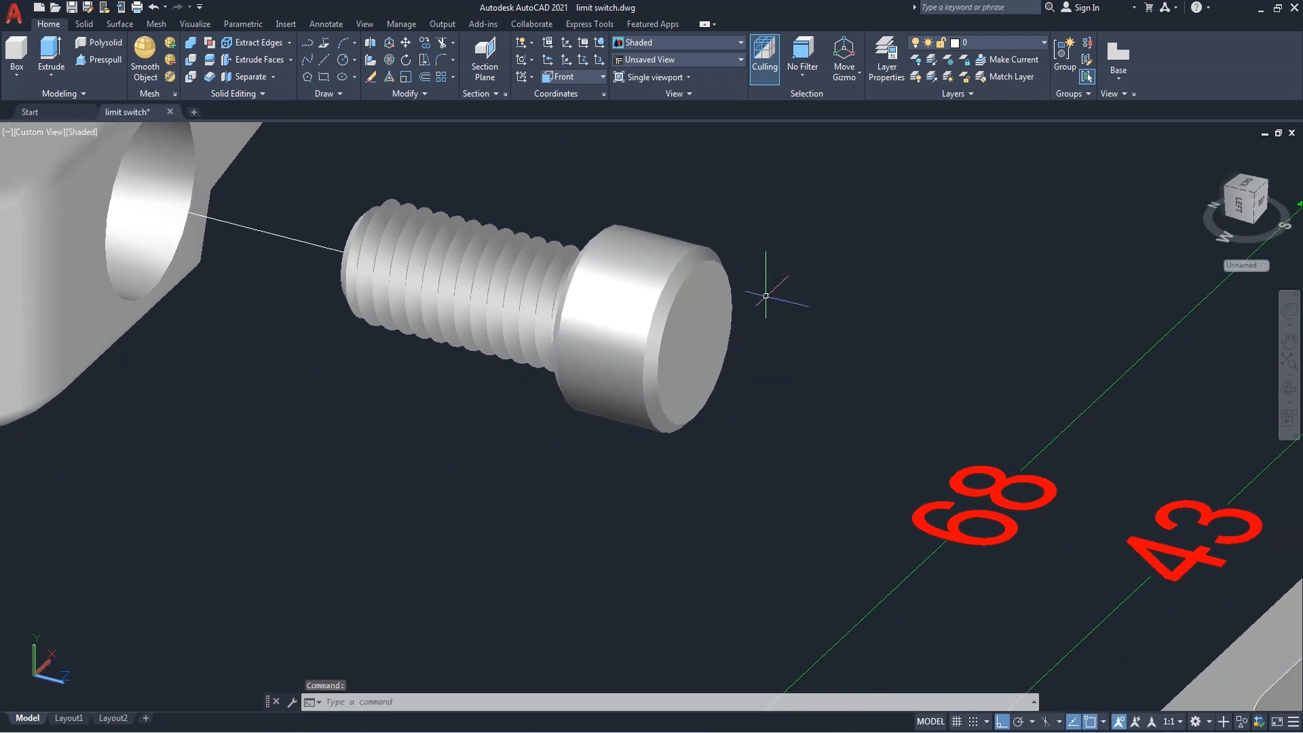
key("Return")
left_click(793, 283)
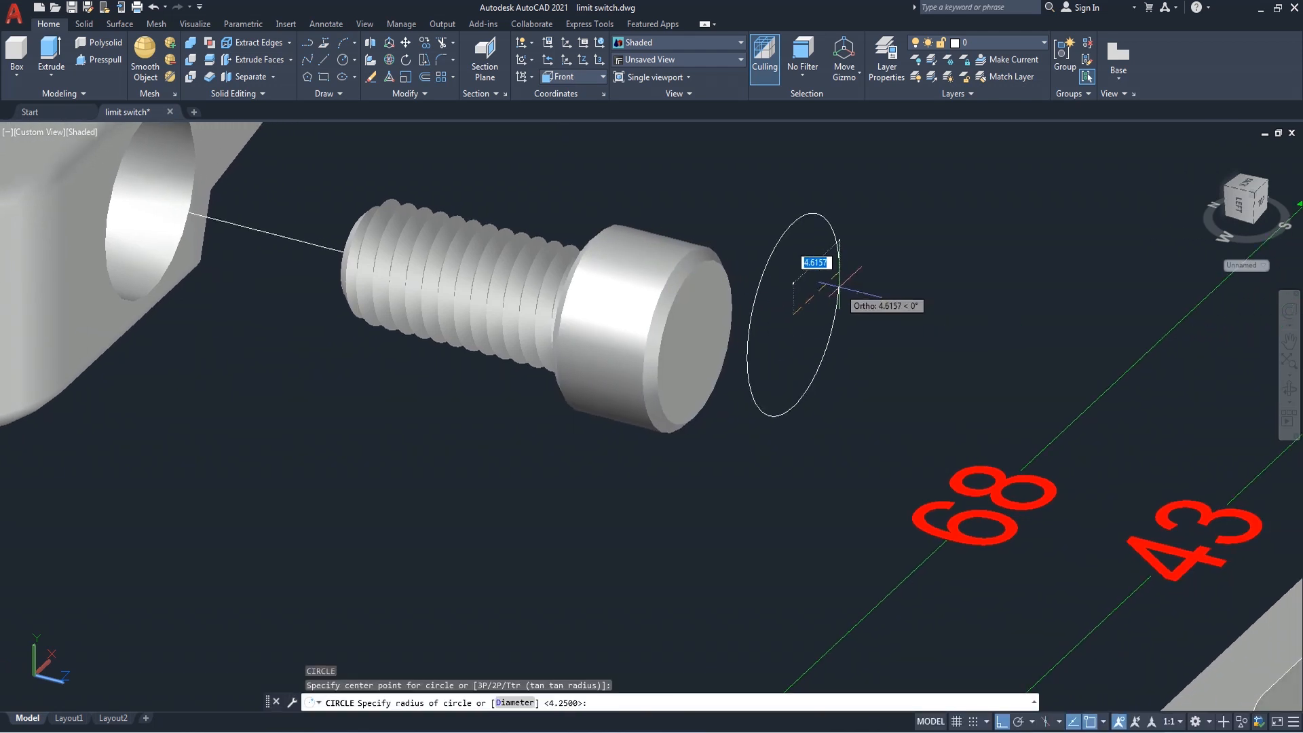
type("d")
key("Return")
type(".5")
key("Return")
Draw a three-sided polygon centred in the small circle beyond the screw head, inscribed in it with a radius of 0.25
scroll(789, 312, "up", 4)
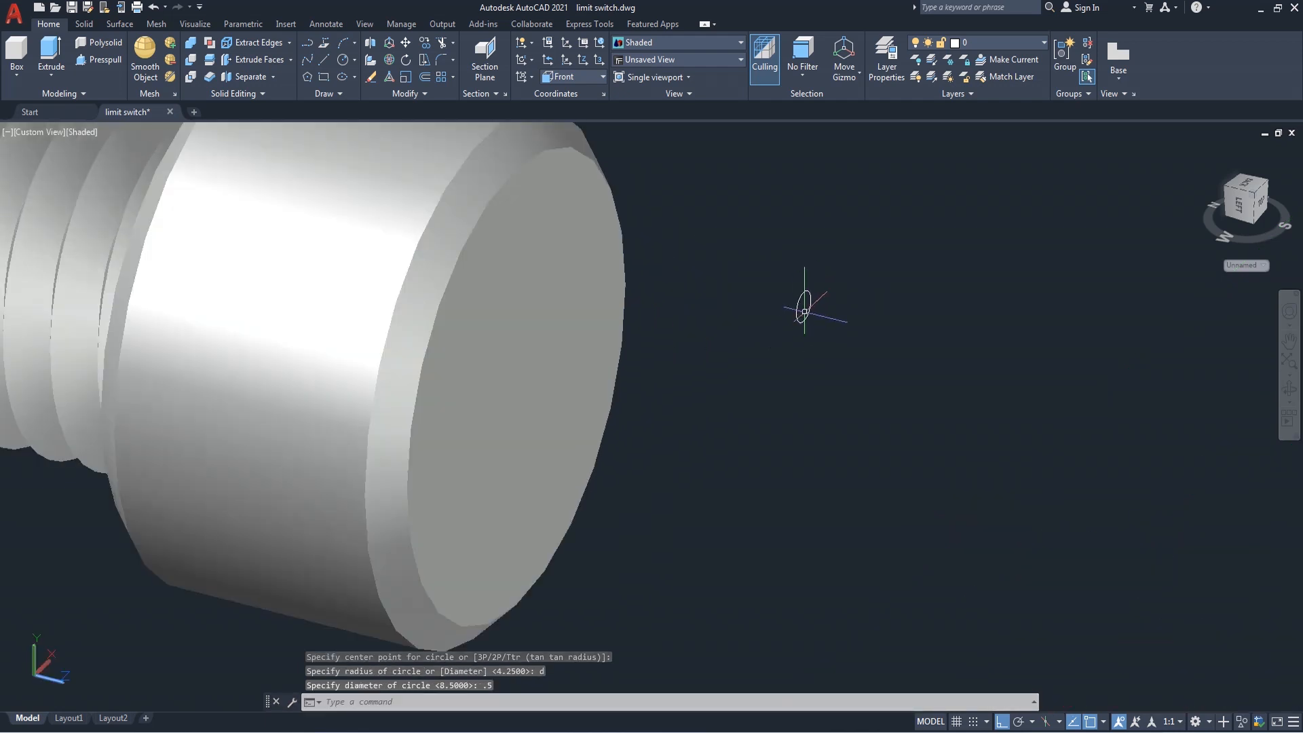
scroll(823, 302, "up", 2)
scroll(827, 305, "down", 1)
scroll(829, 308, "up", 2)
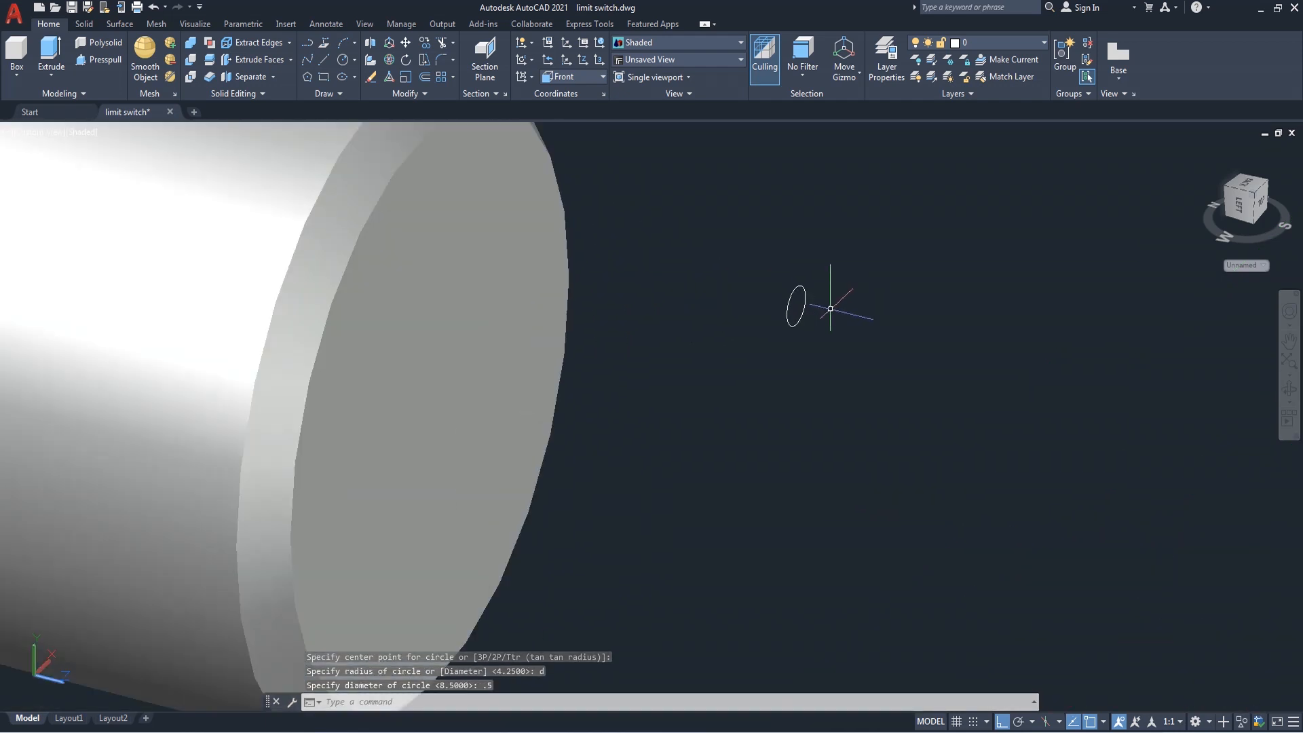
type("pol")
key("Return")
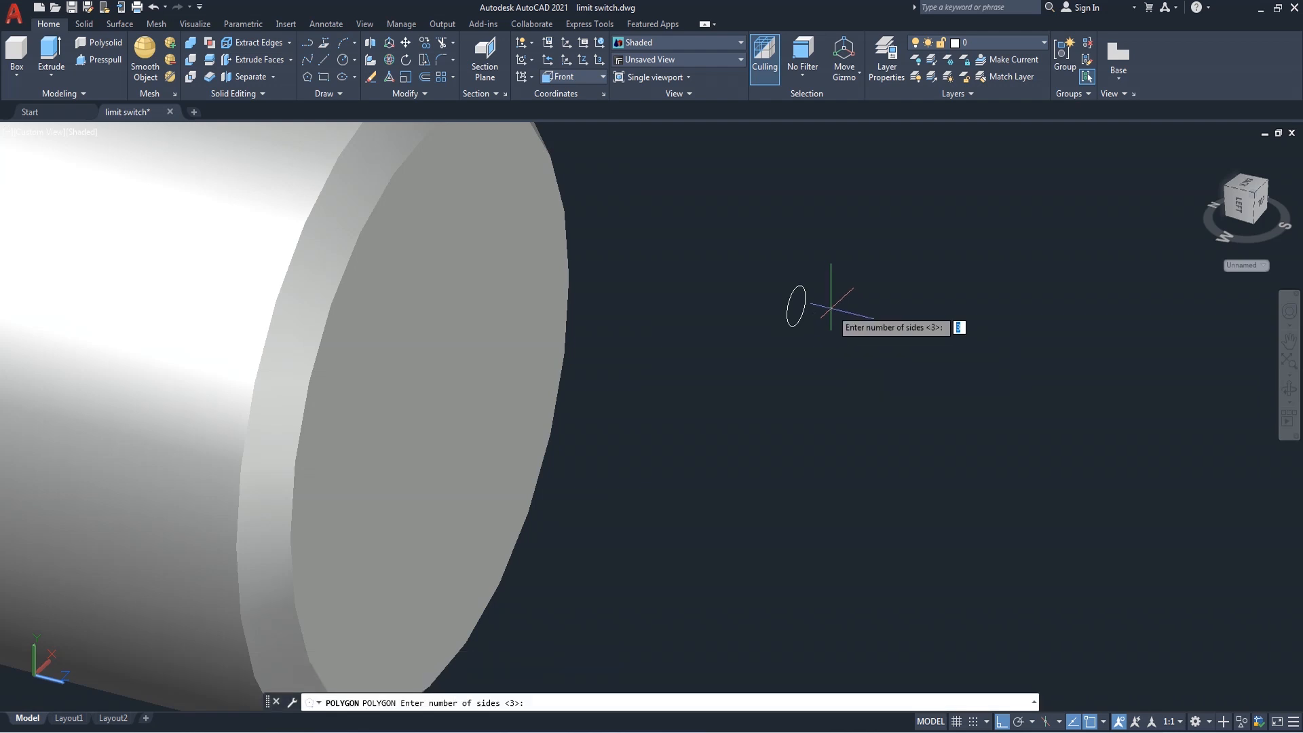
key("Return")
scroll(831, 302, "up", 3)
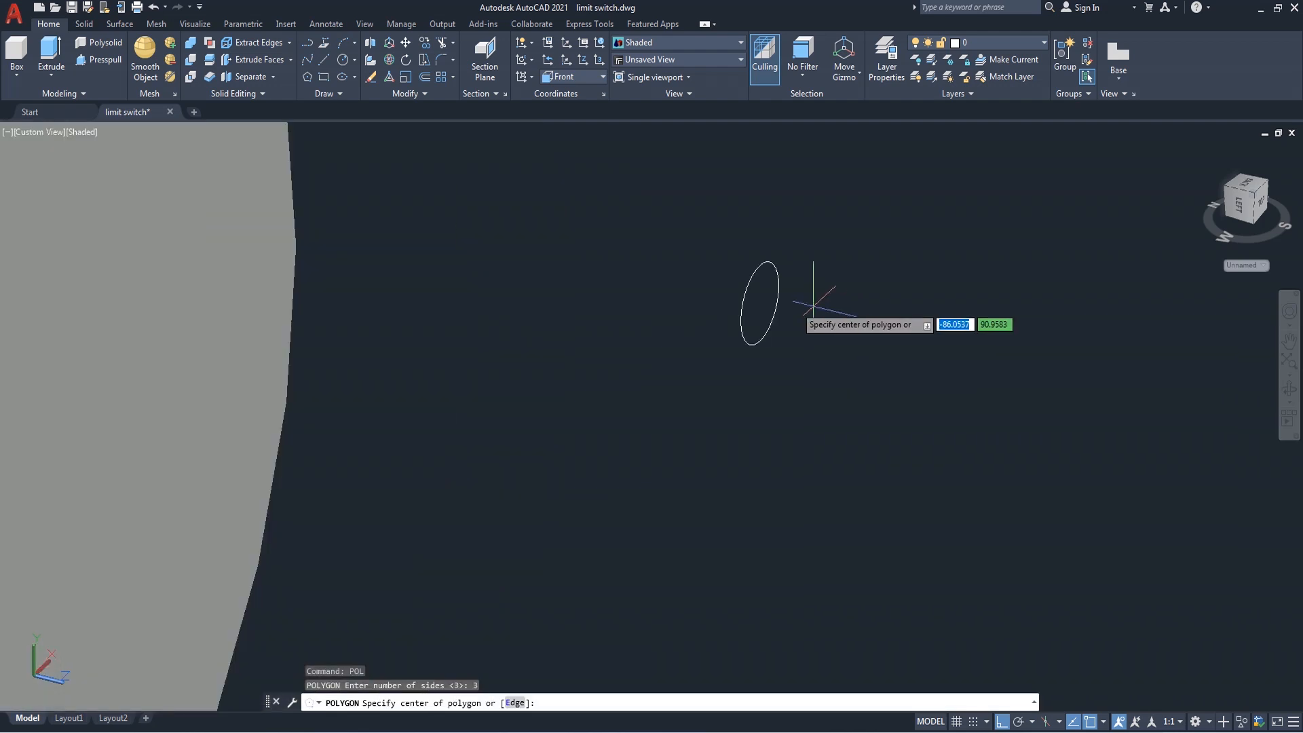
left_click(759, 302)
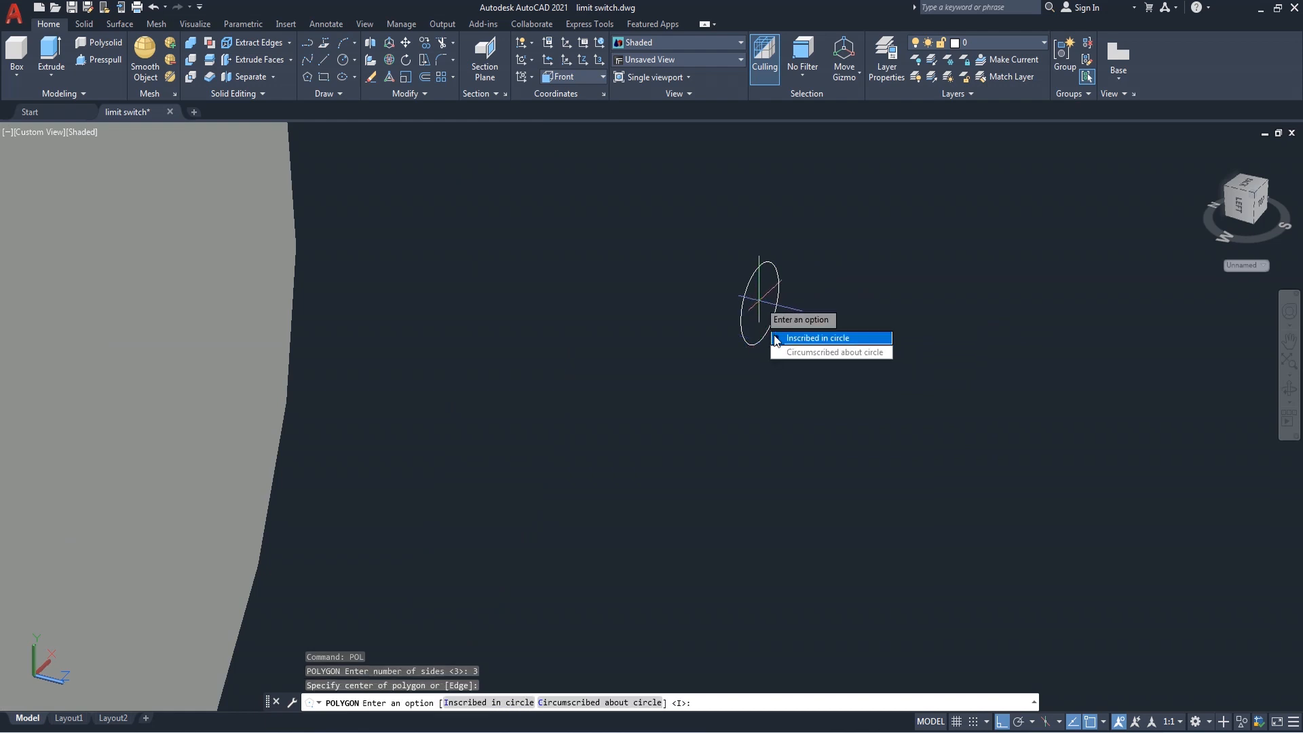
key("Return")
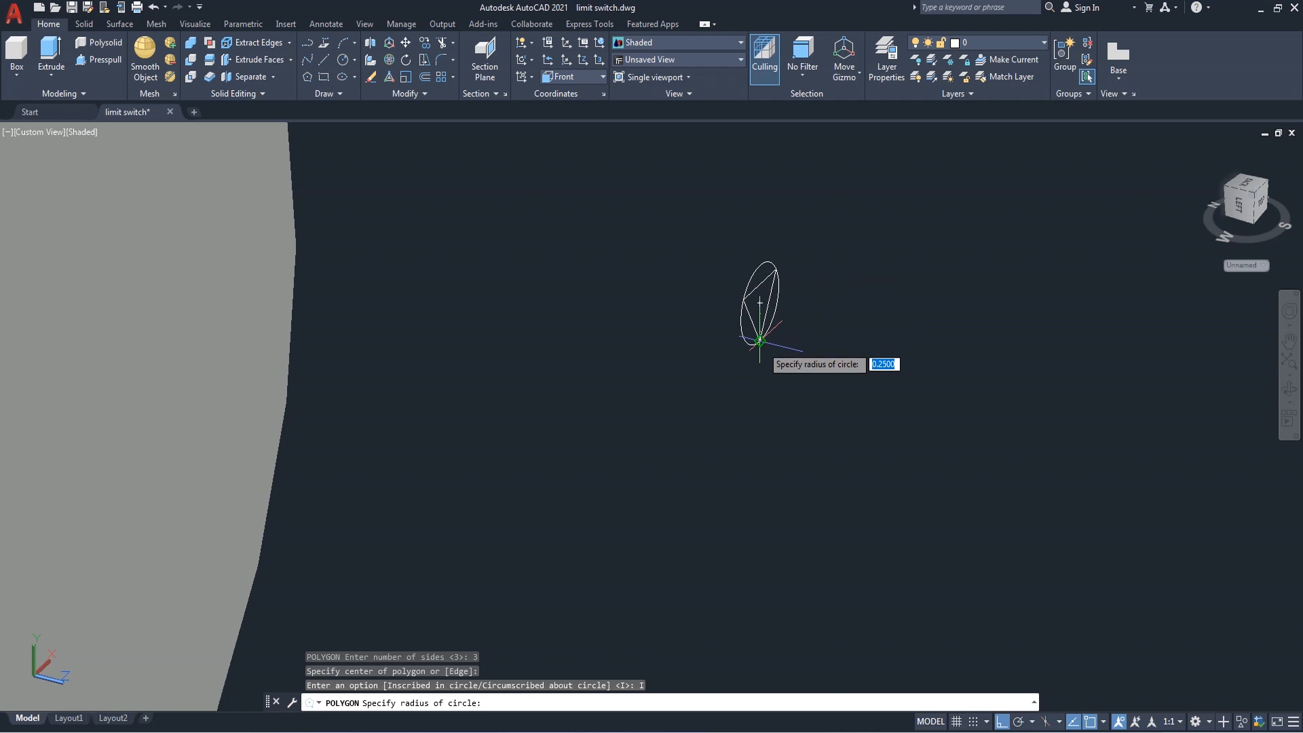
left_click(761, 344)
scroll(814, 262, "down", 5)
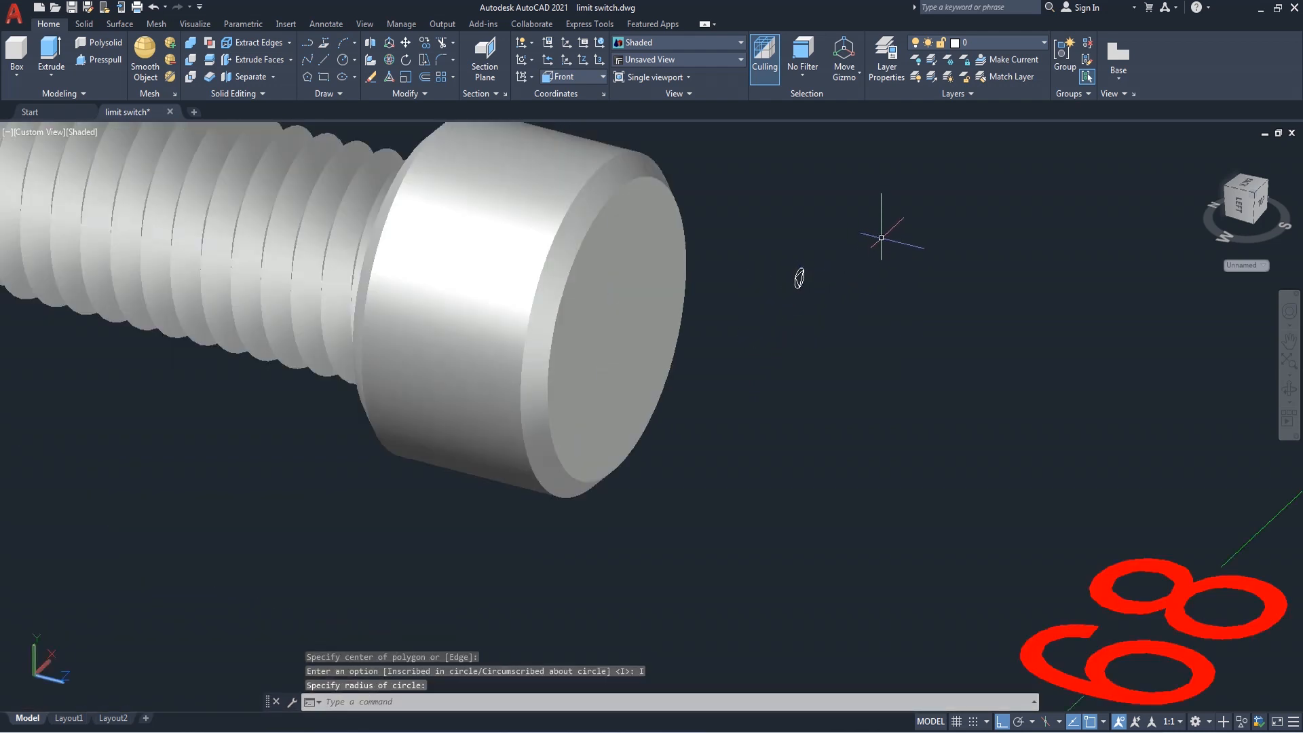
middle_click_drag(859, 211, 842, 262)
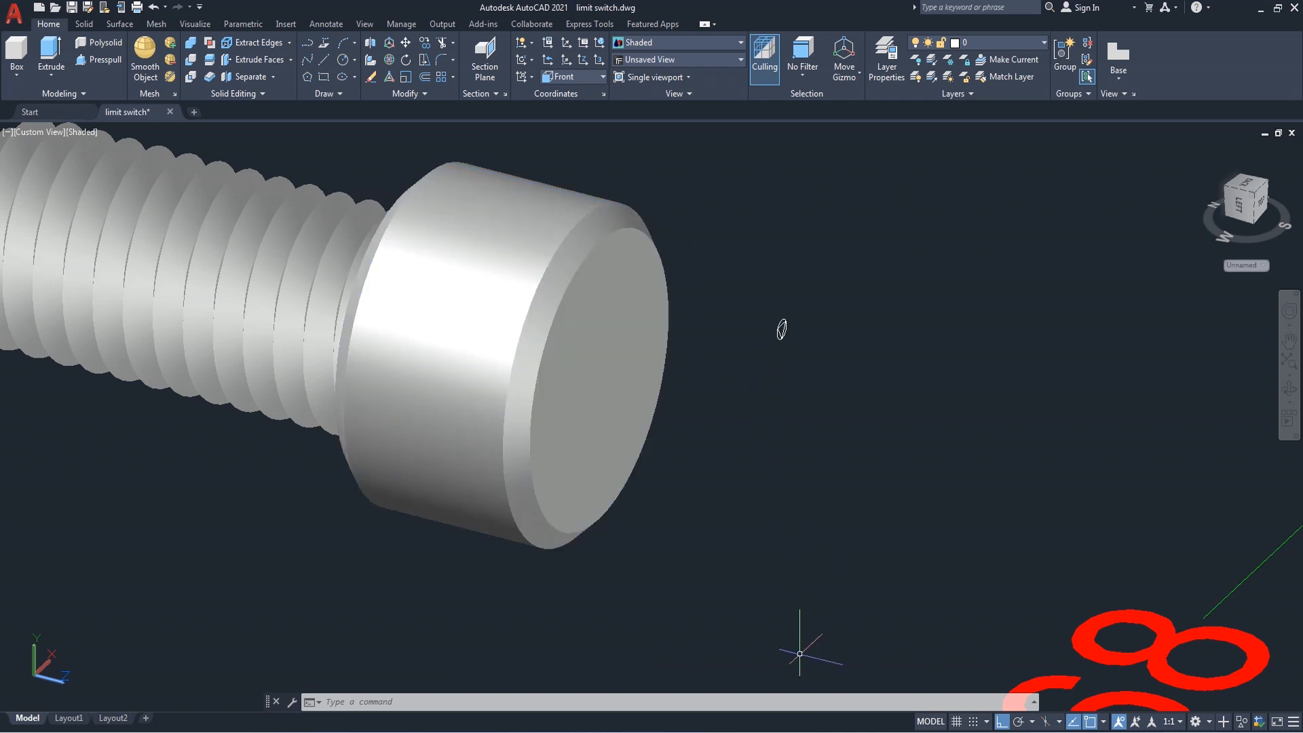
left_click(794, 732)
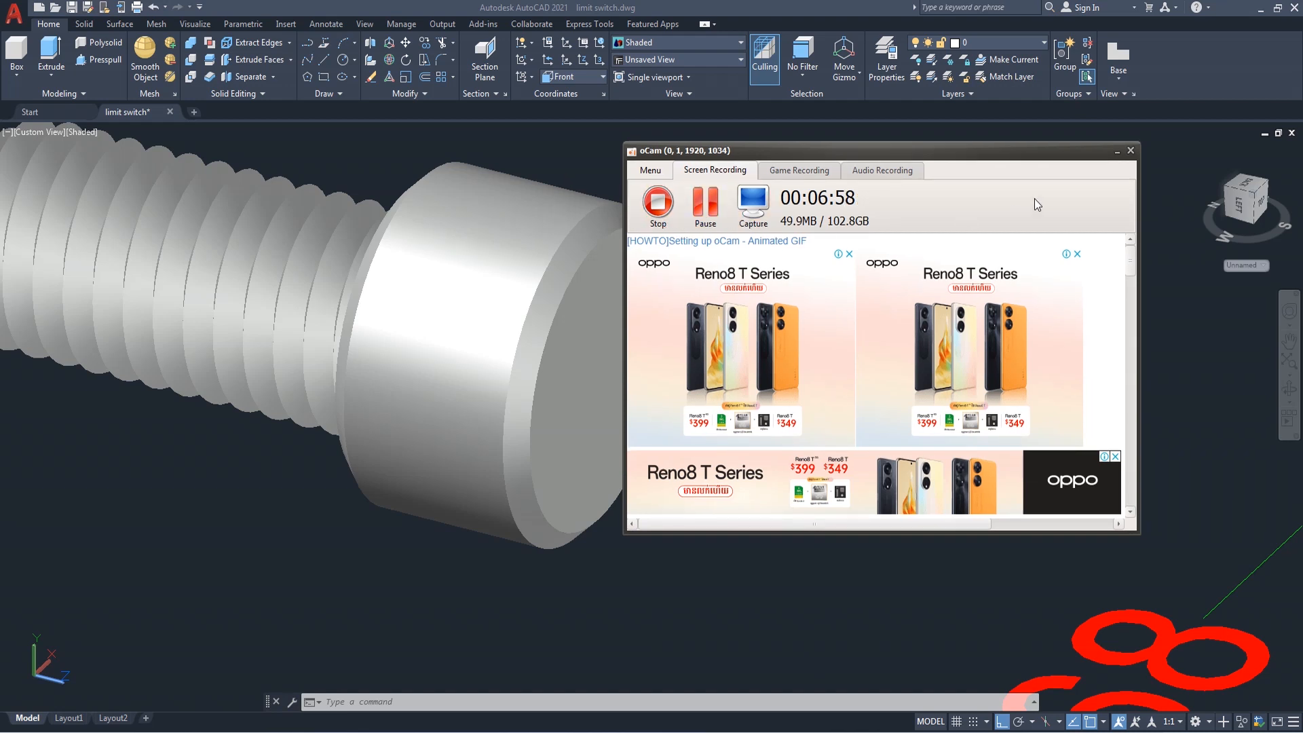
left_click(1117, 152)
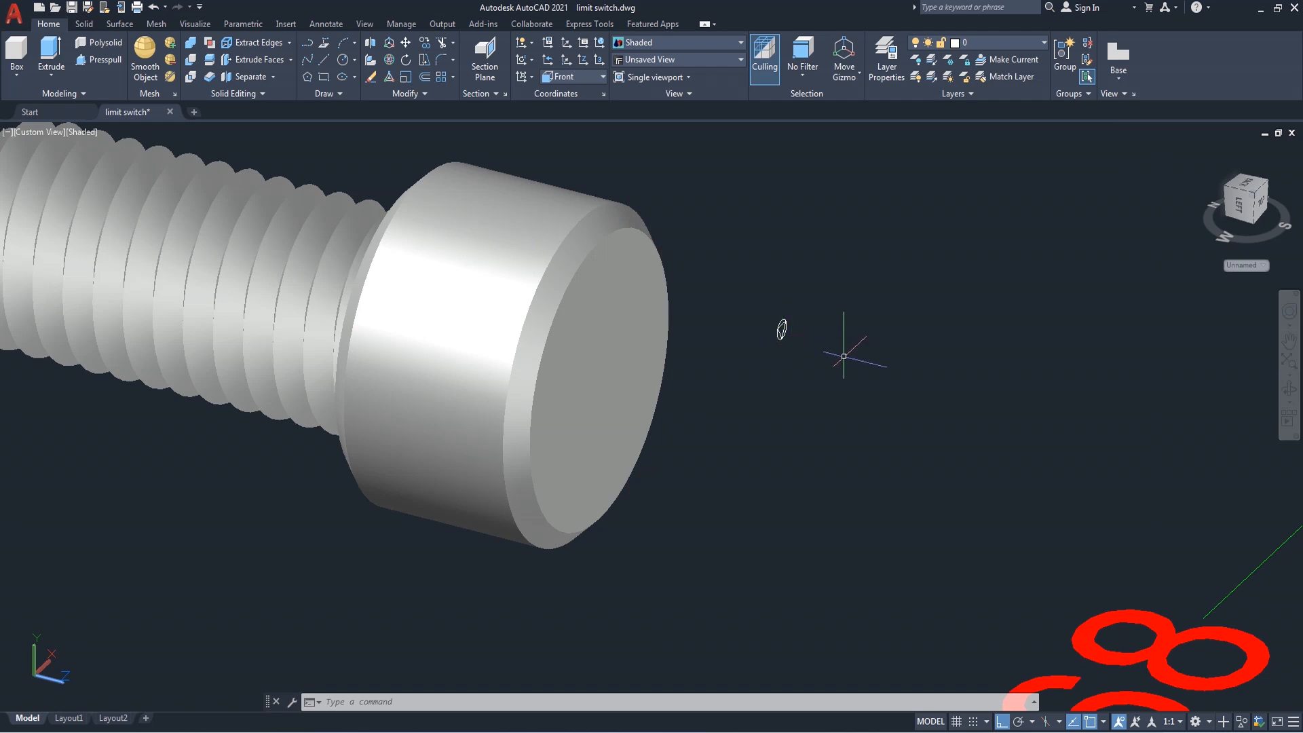
scroll(780, 329, "up", 5)
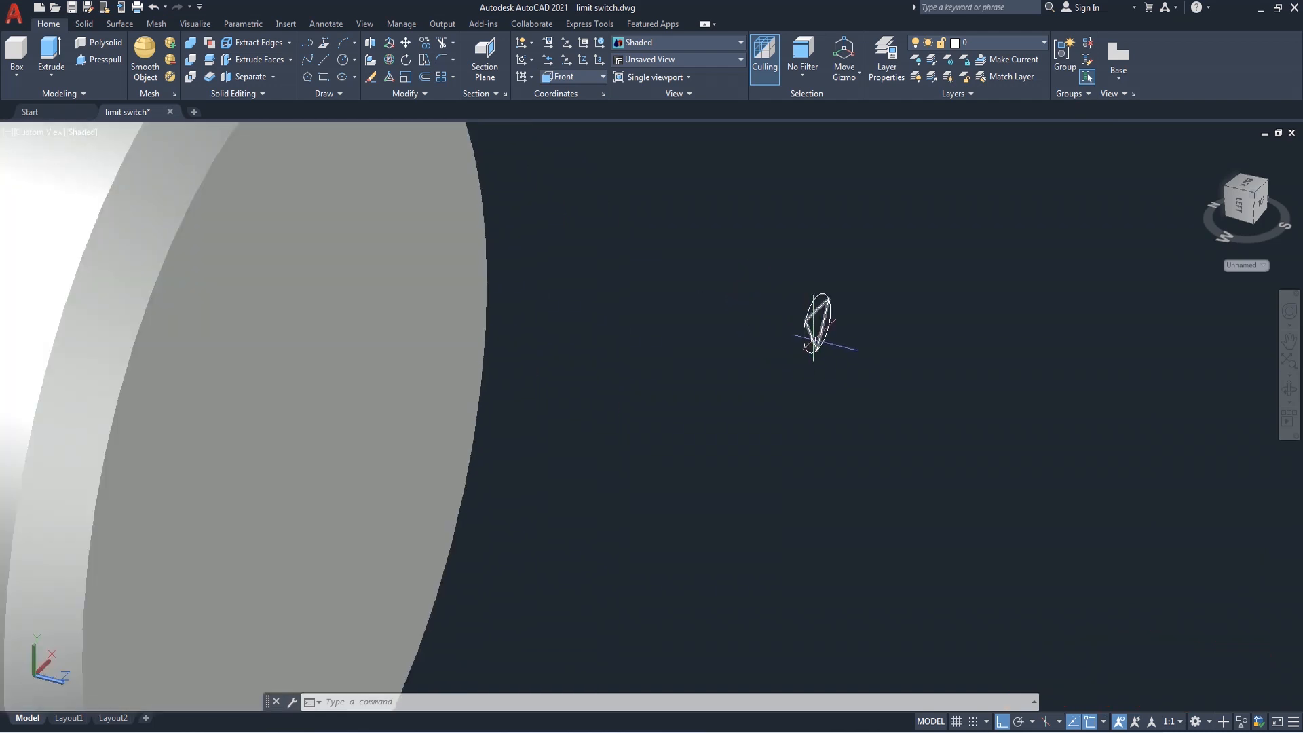
scroll(878, 334, "down", 2)
scroll(878, 333, "down", 2)
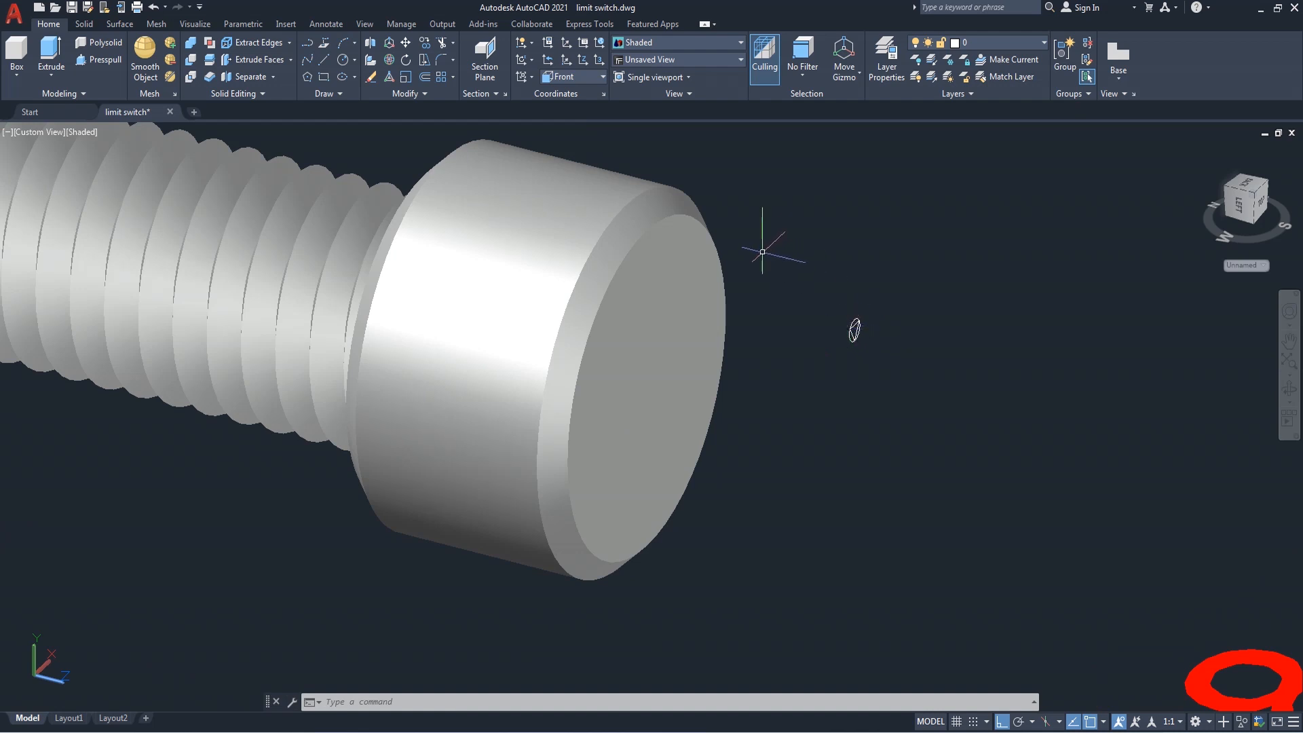
Show the model in 2D Wireframe and move the triangle by its lower vertex onto the inner chamfer edge of the head's end face
left_click(93, 132)
left_click(133, 169)
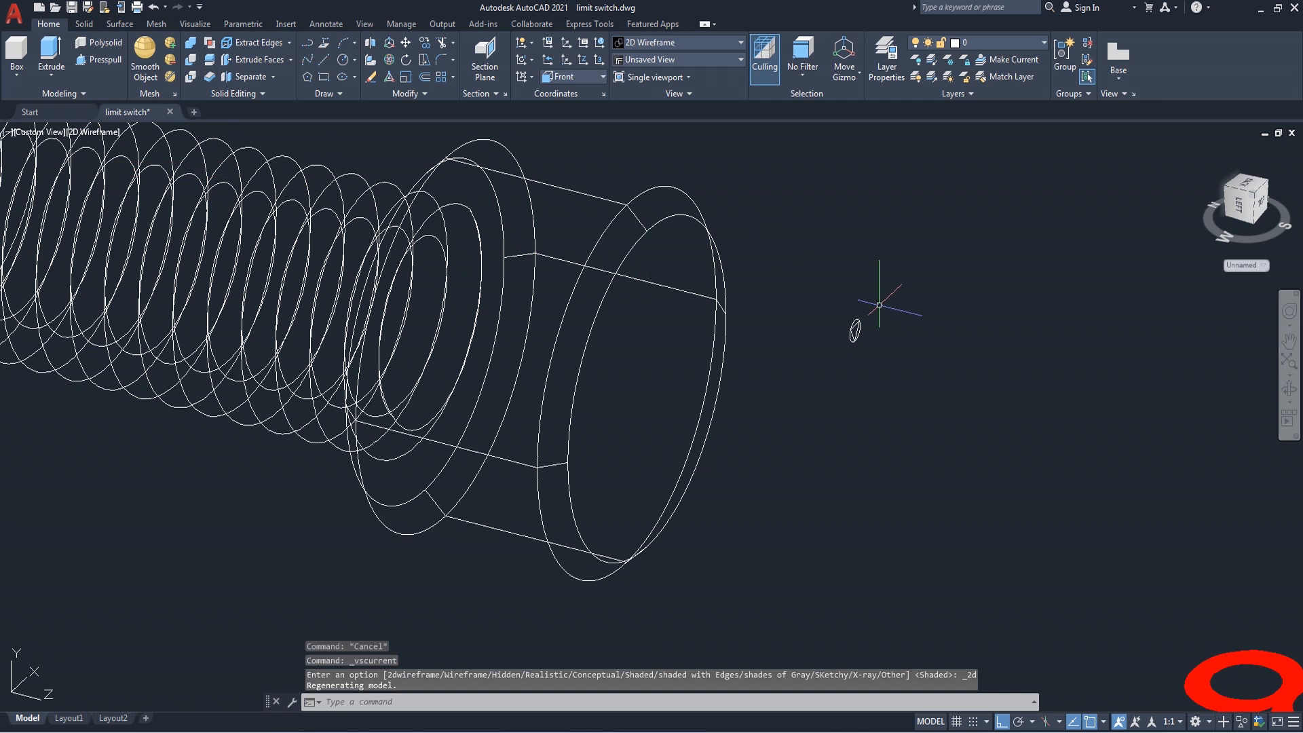
key("Return")
scroll(848, 339, "up", 3)
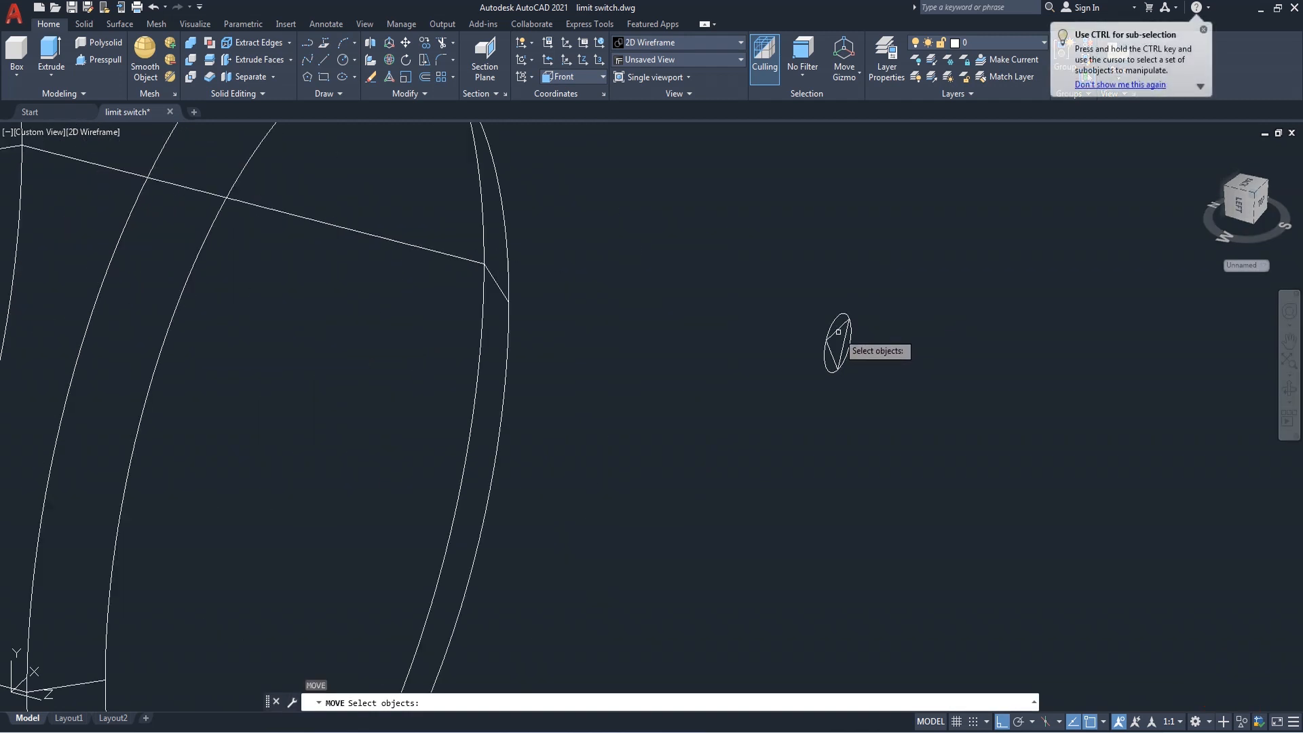
left_click(838, 329)
key("Return")
scroll(834, 376, "up", 4)
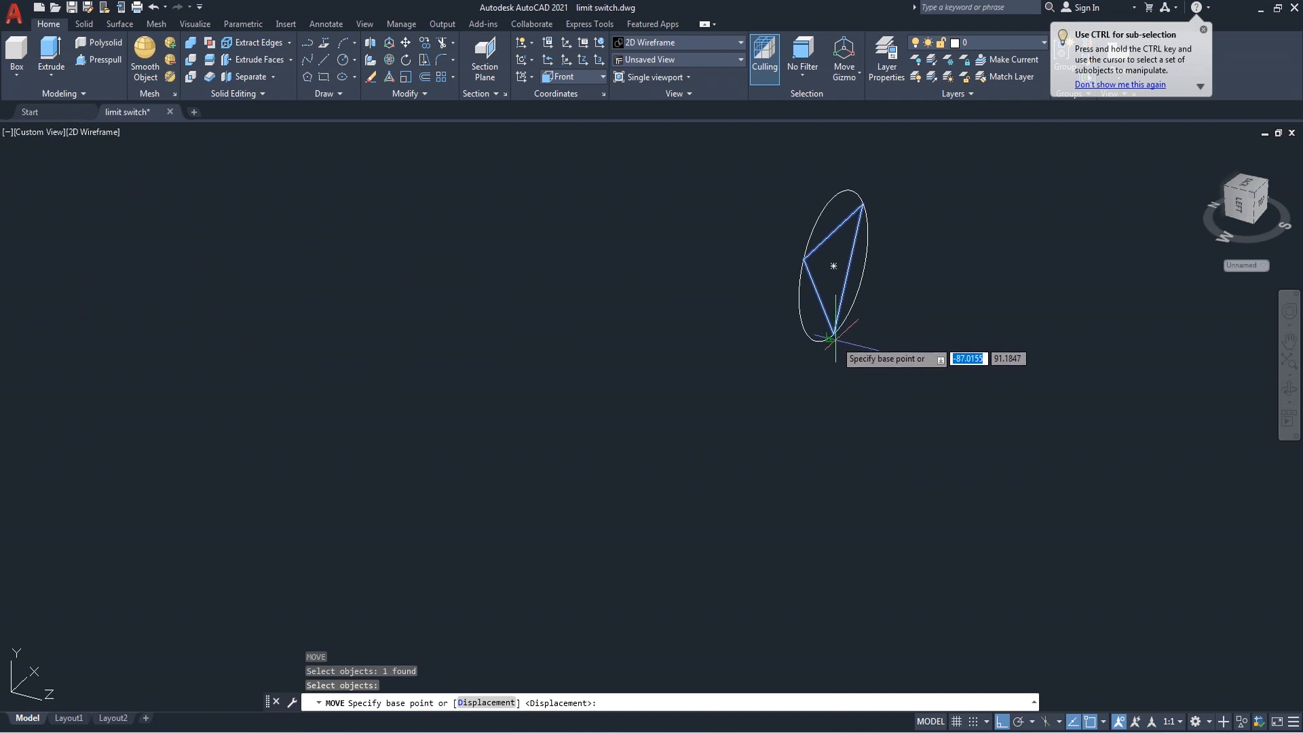
scroll(833, 333, "up", 4)
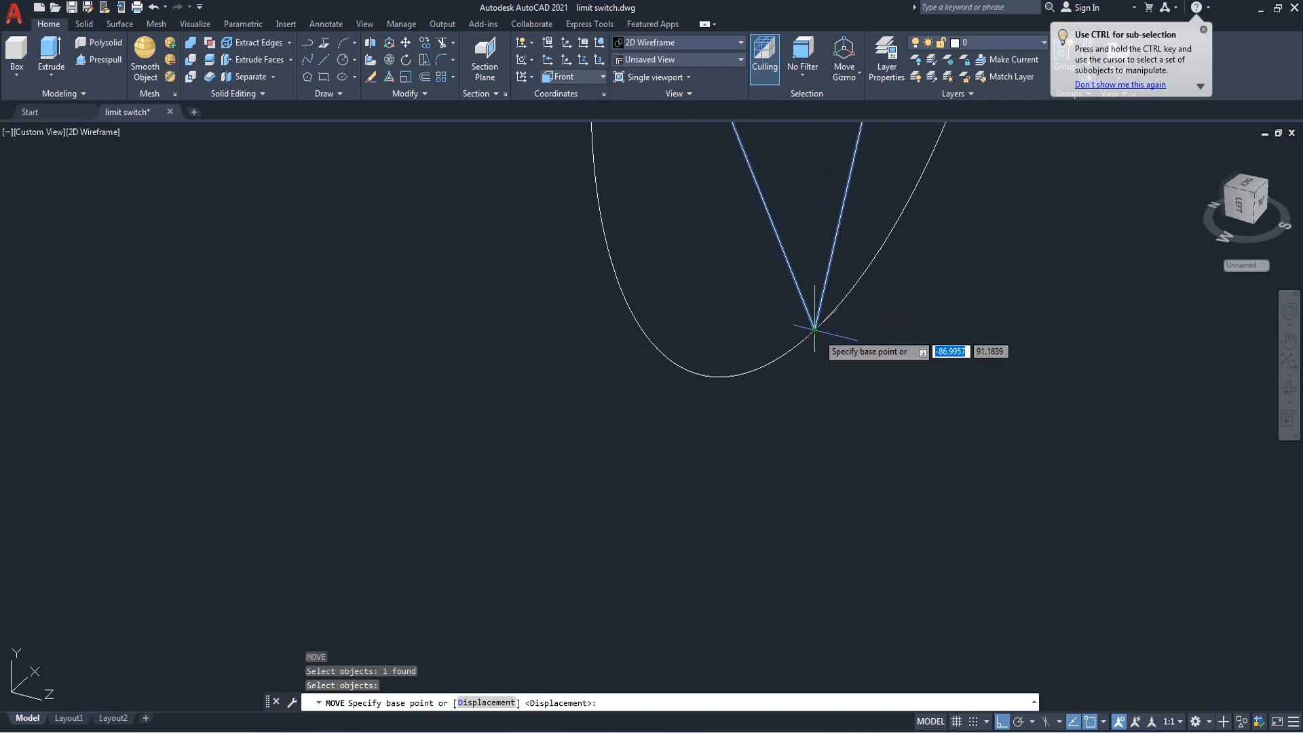
left_click(814, 330)
scroll(912, 384, "down", 10)
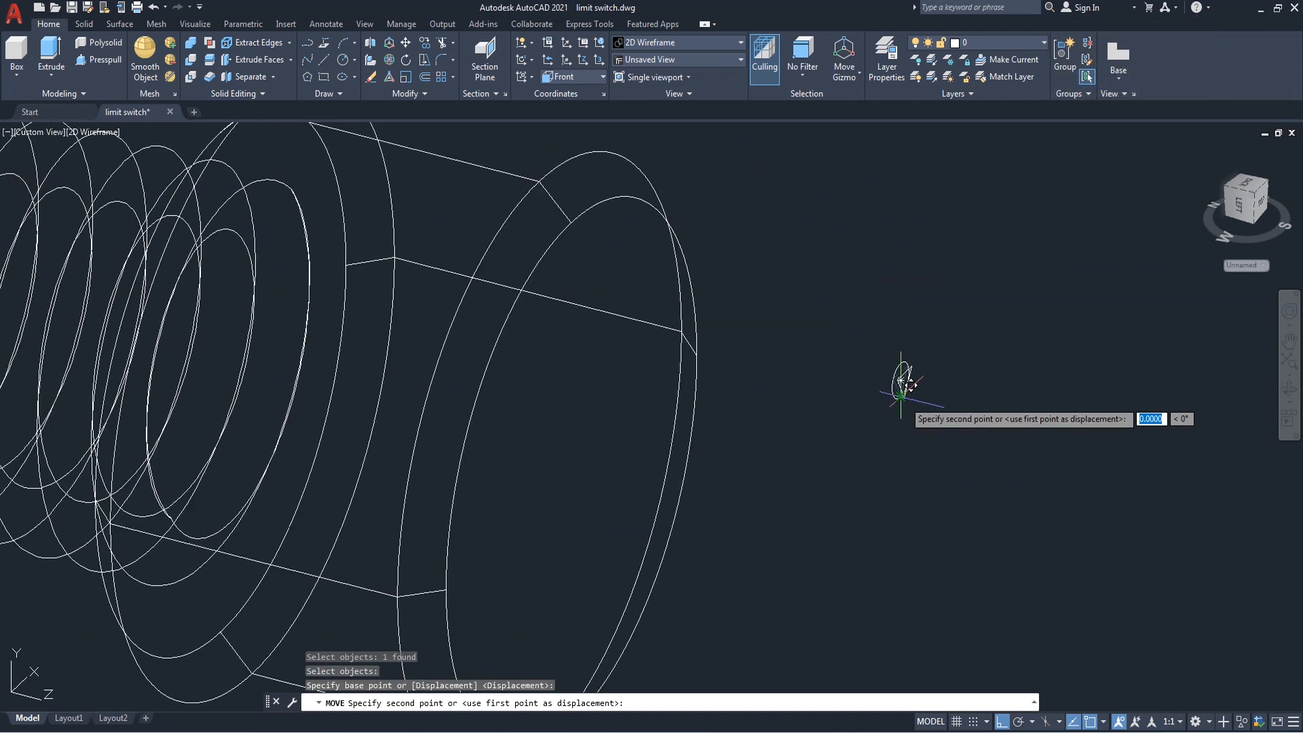
left_click(577, 211)
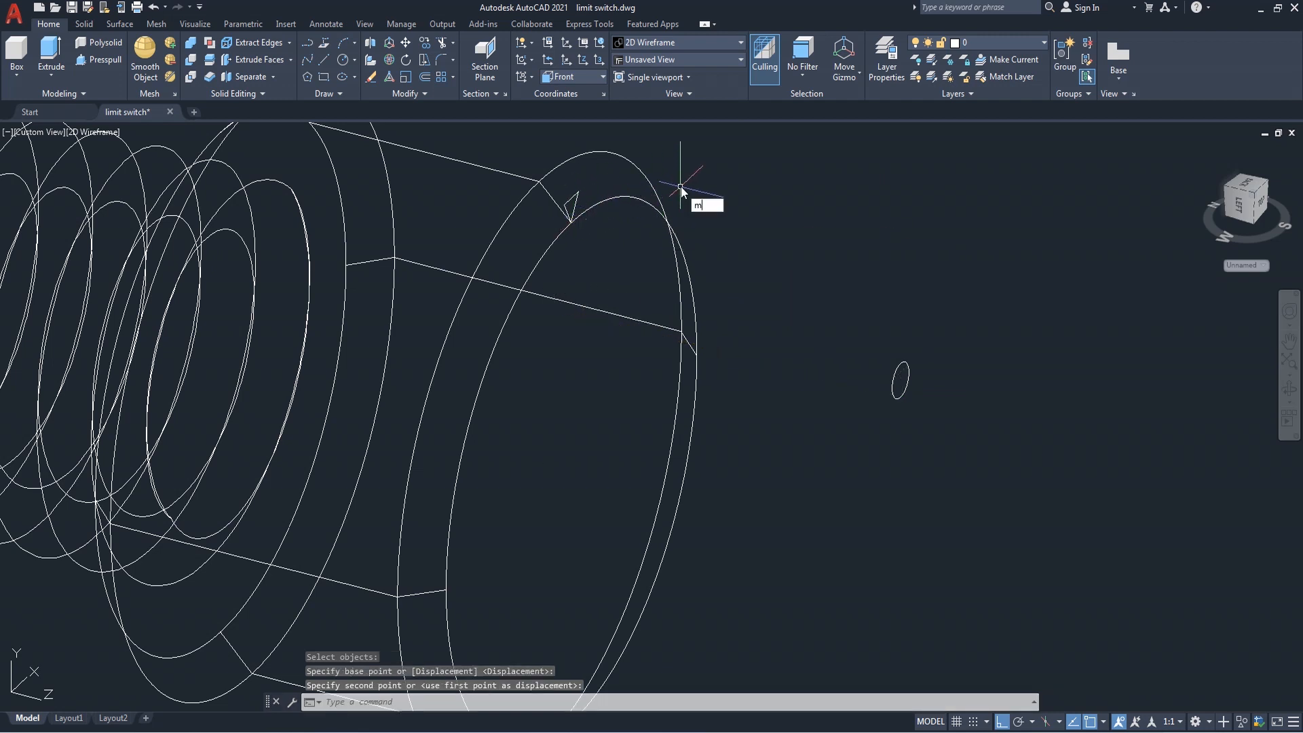
type("m")
key("Return")
left_click(570, 202)
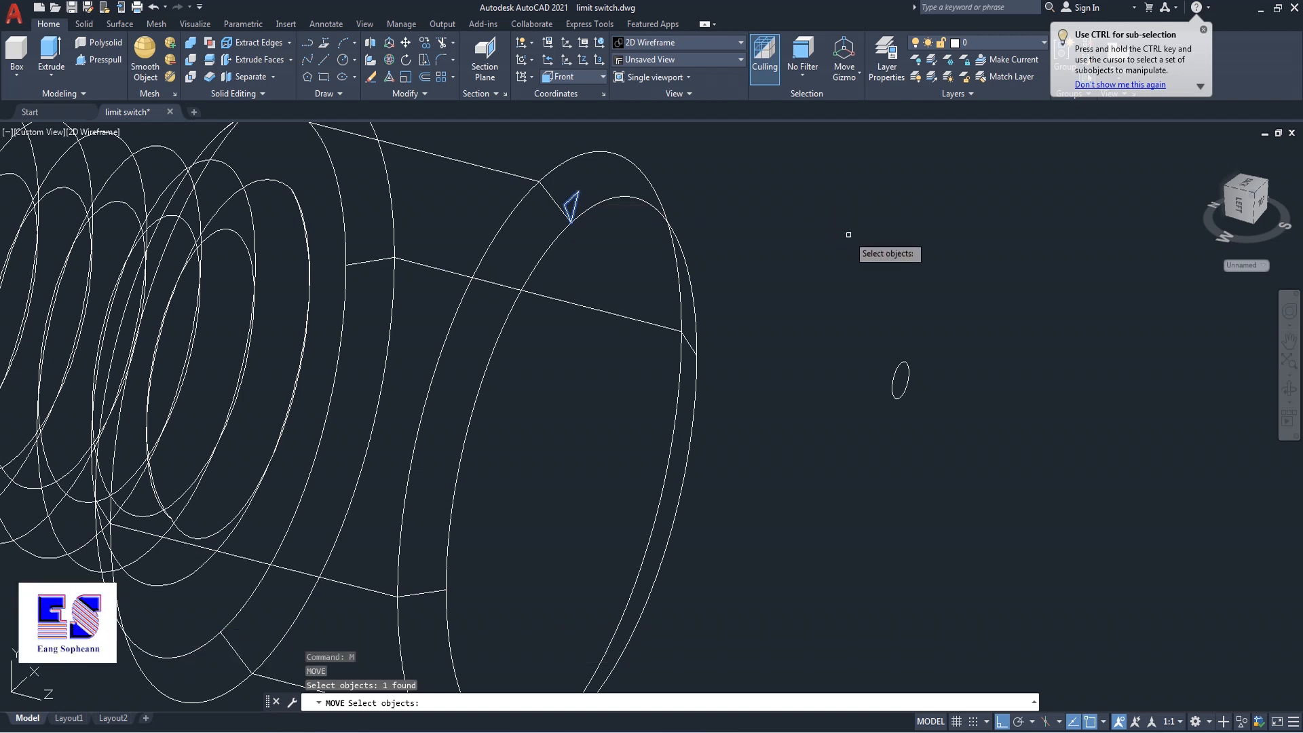
key("Escape")
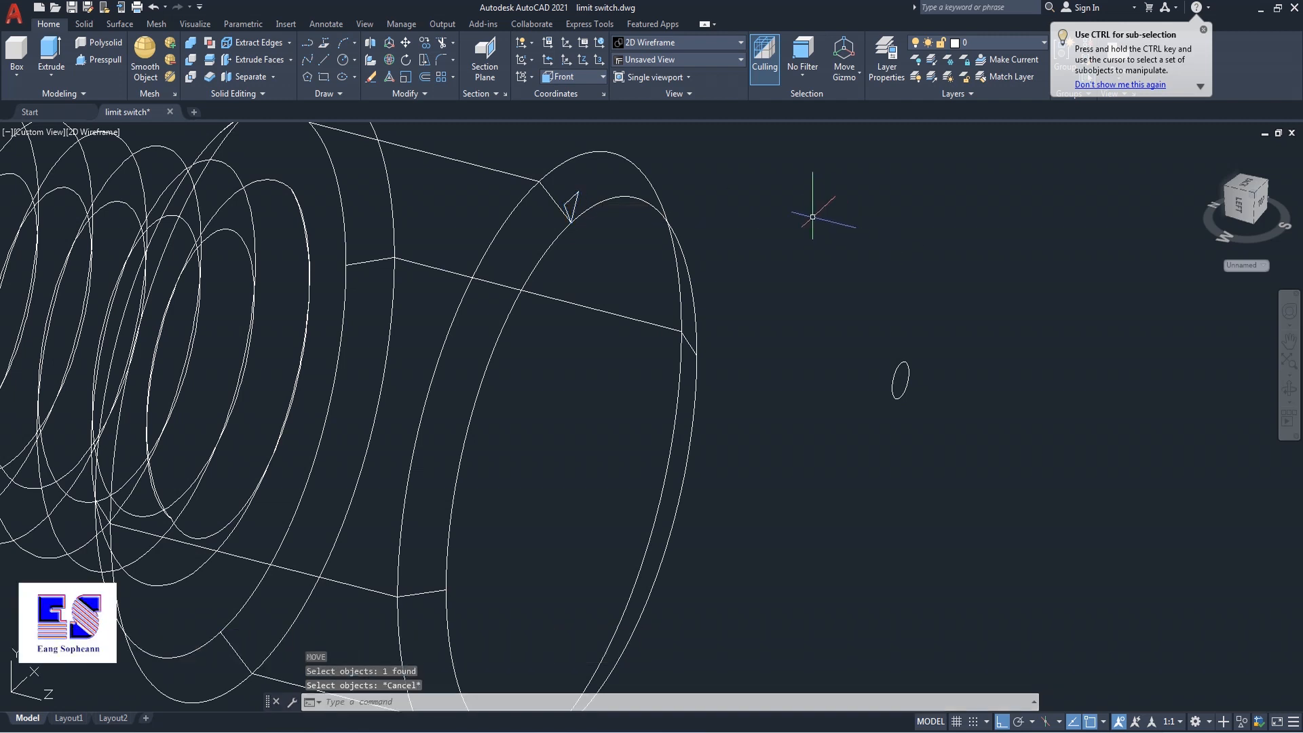
Move the triangle by the midpoint of its top side onto the outer chamfer edge of the screw head
scroll(564, 179, "up", 4)
type("m")
key("Return")
left_click(577, 217)
key("Return")
left_click(578, 215)
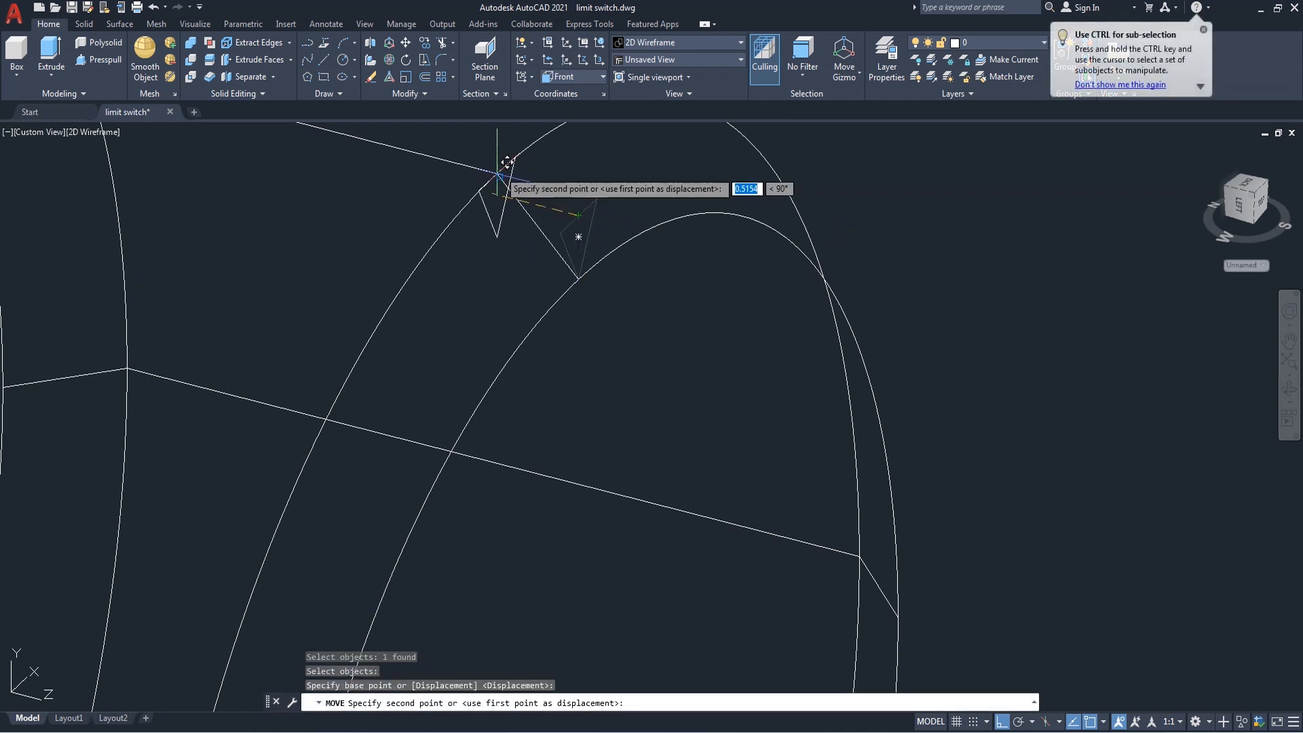
left_click(497, 170)
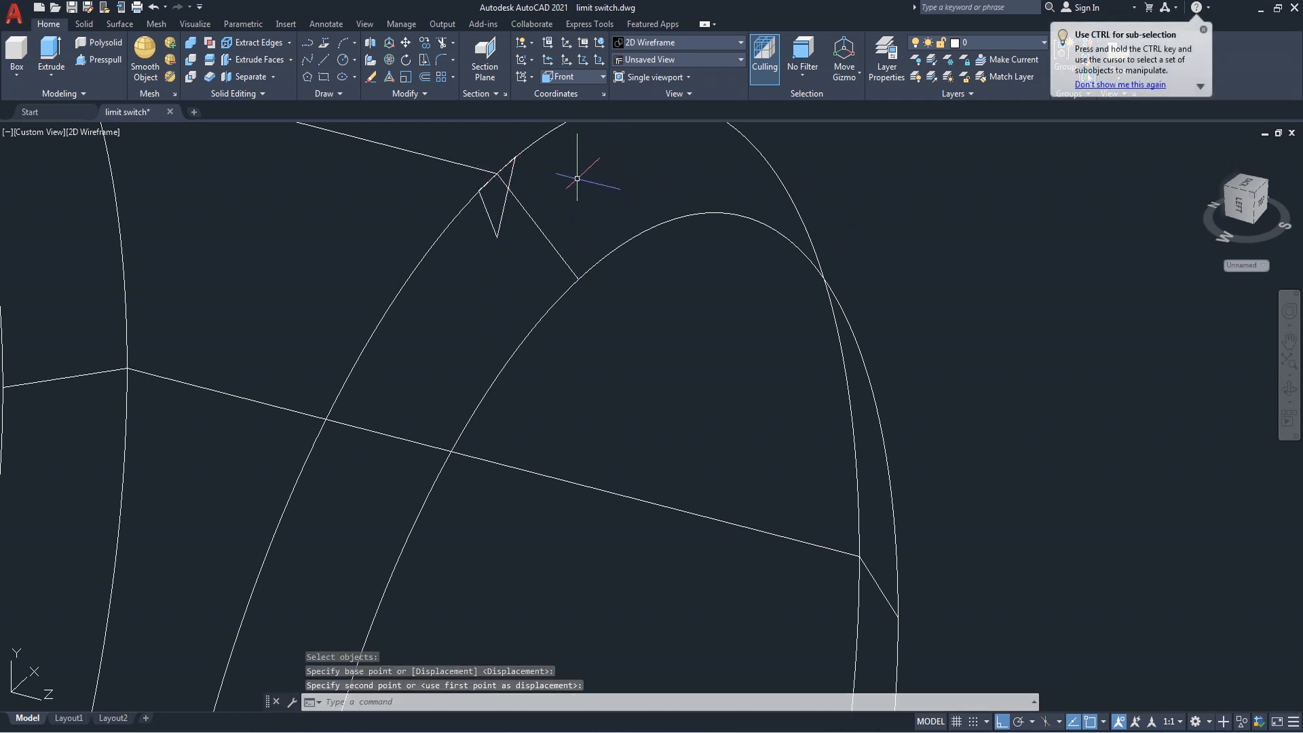
Move the triangle 0.5 along the Z axis, outward past the head's end face
type("m")
key("Return")
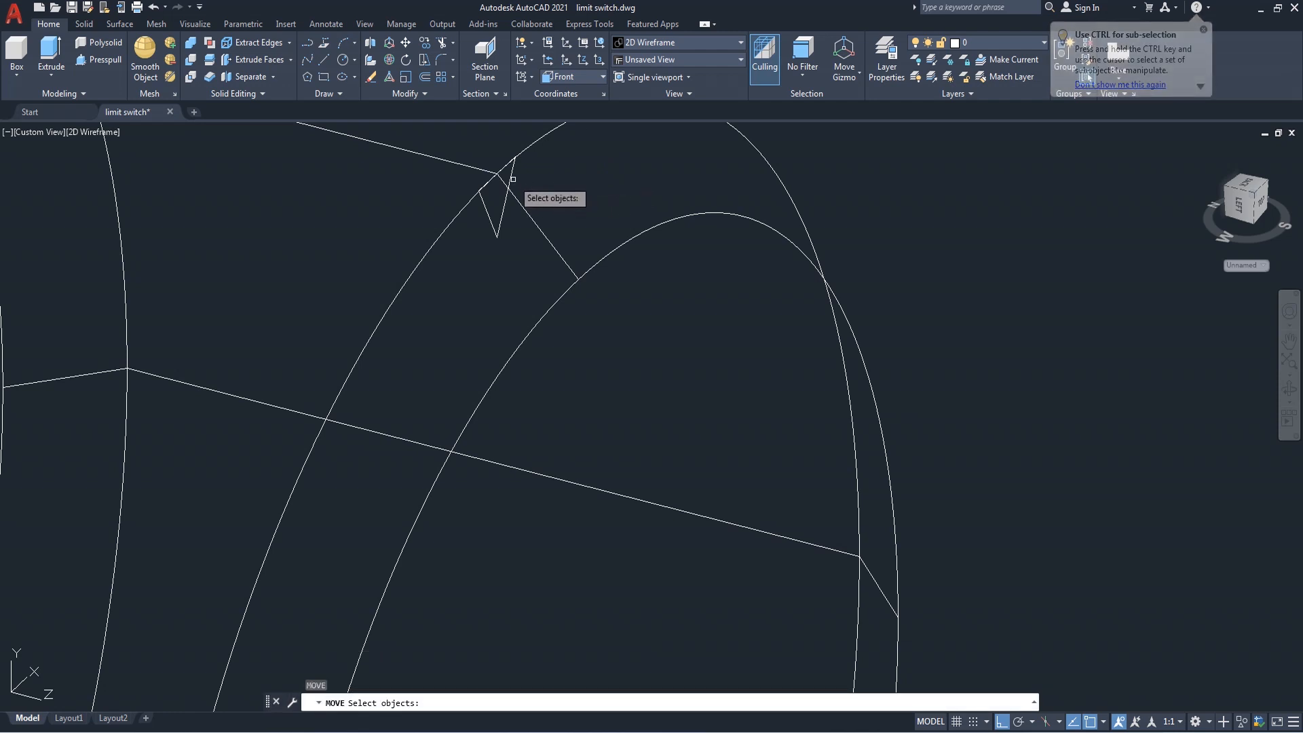
left_click(511, 177)
scroll(576, 240, "down", 3)
key("Return")
left_click(655, 177)
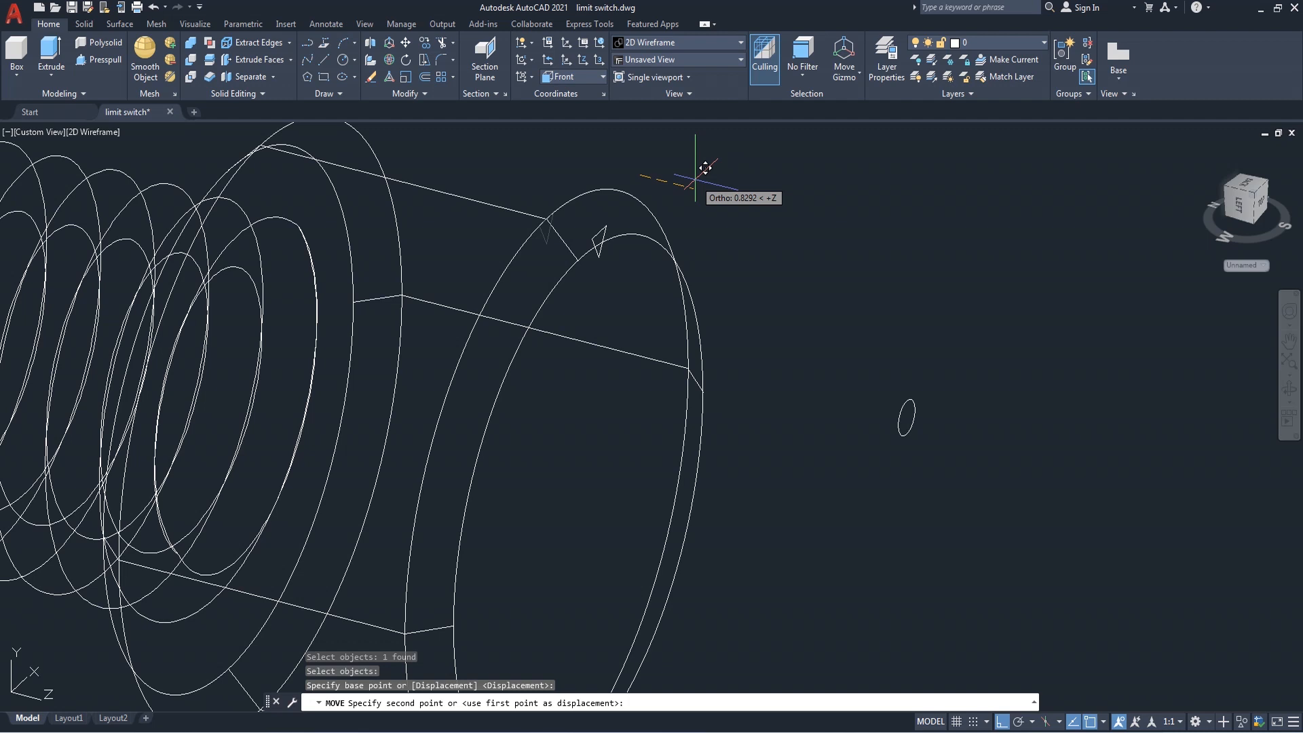
type(".5")
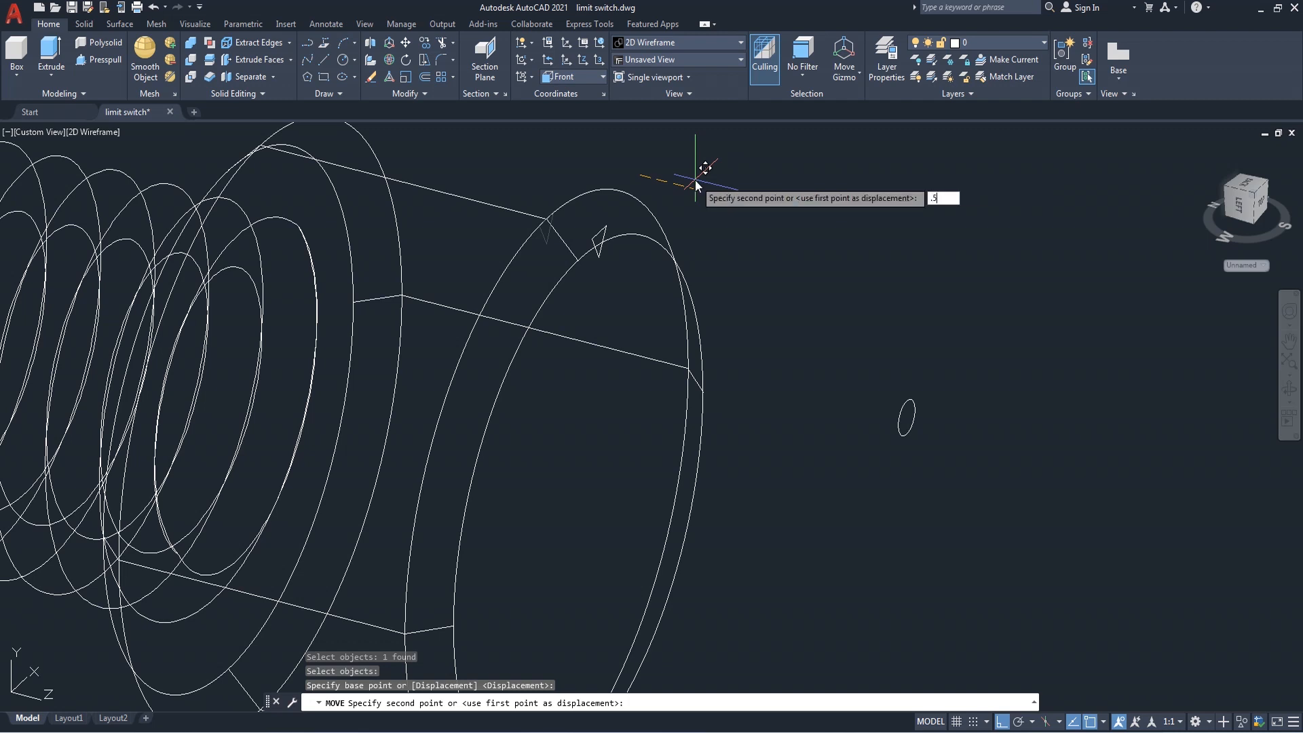
key("Return")
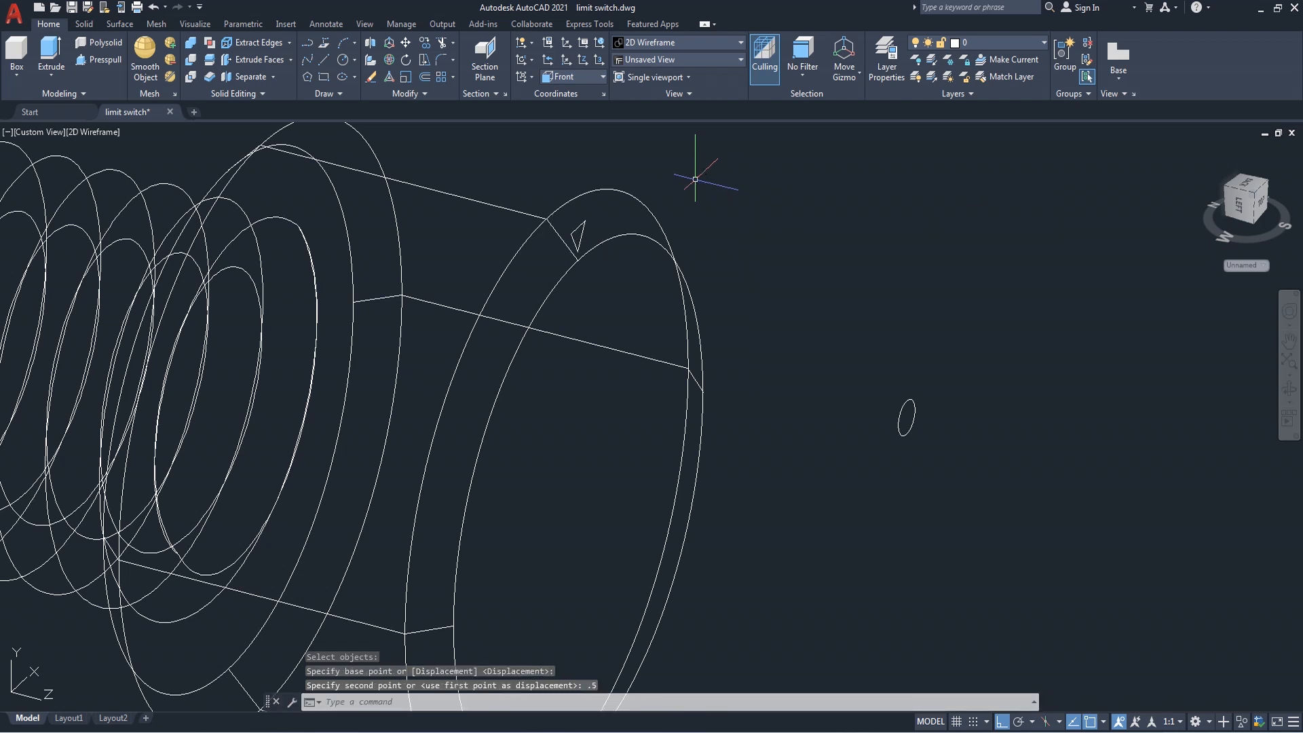
Extrude the triangle 5.5 along the screw head toward the threaded shank
middle_click_drag(723, 210, 754, 280)
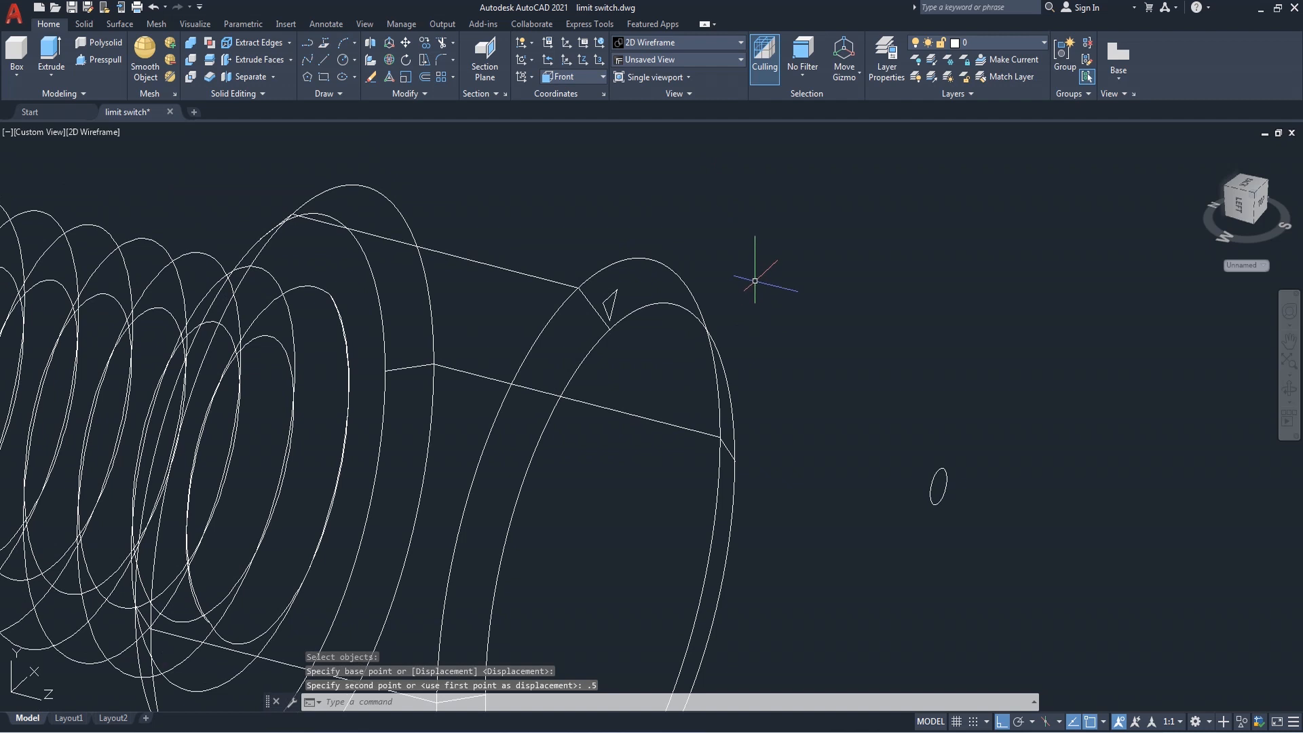
key("Return")
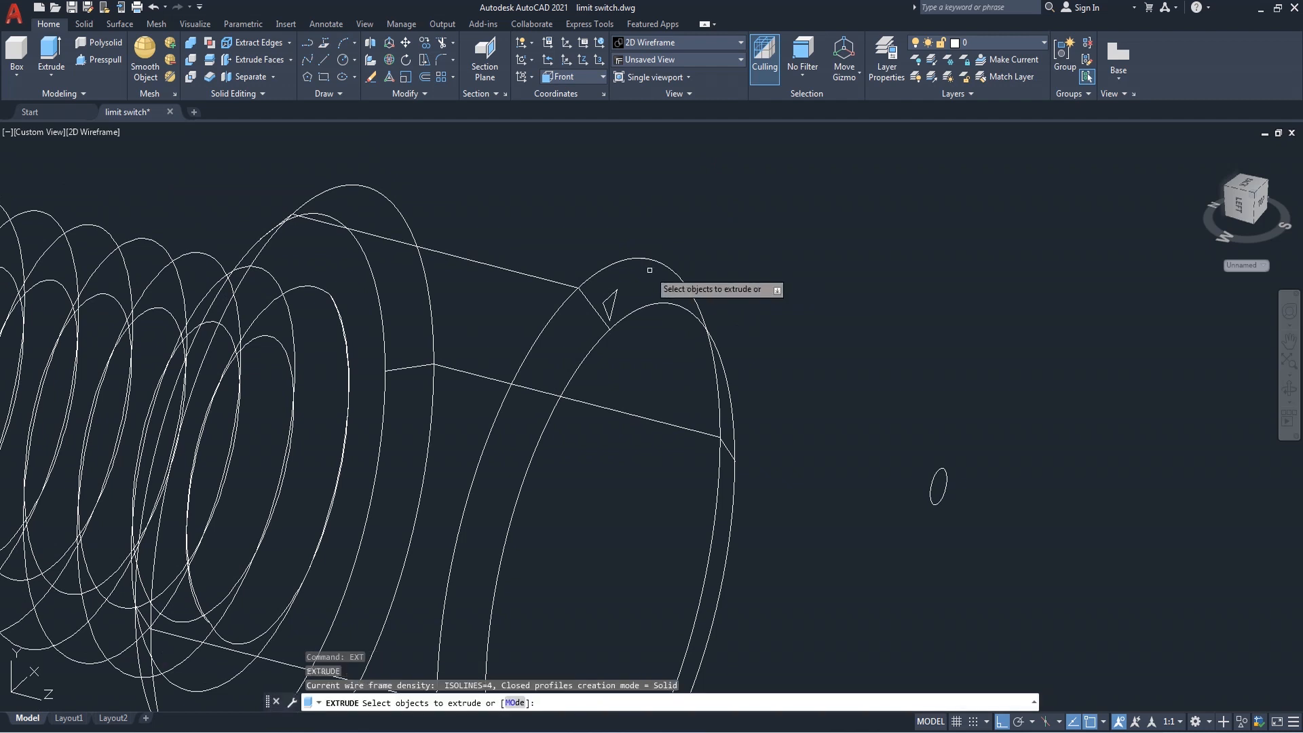
left_click(612, 298)
key("Return")
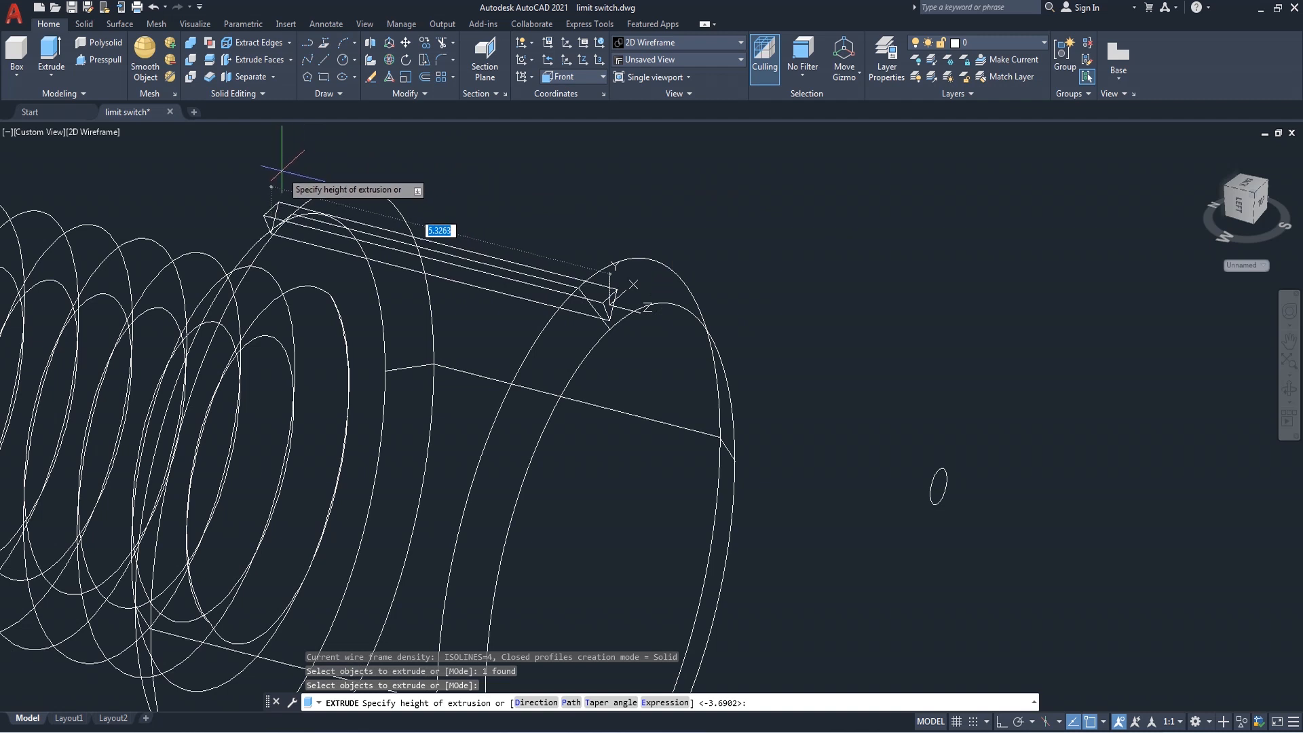
type("5.5")
key("Return")
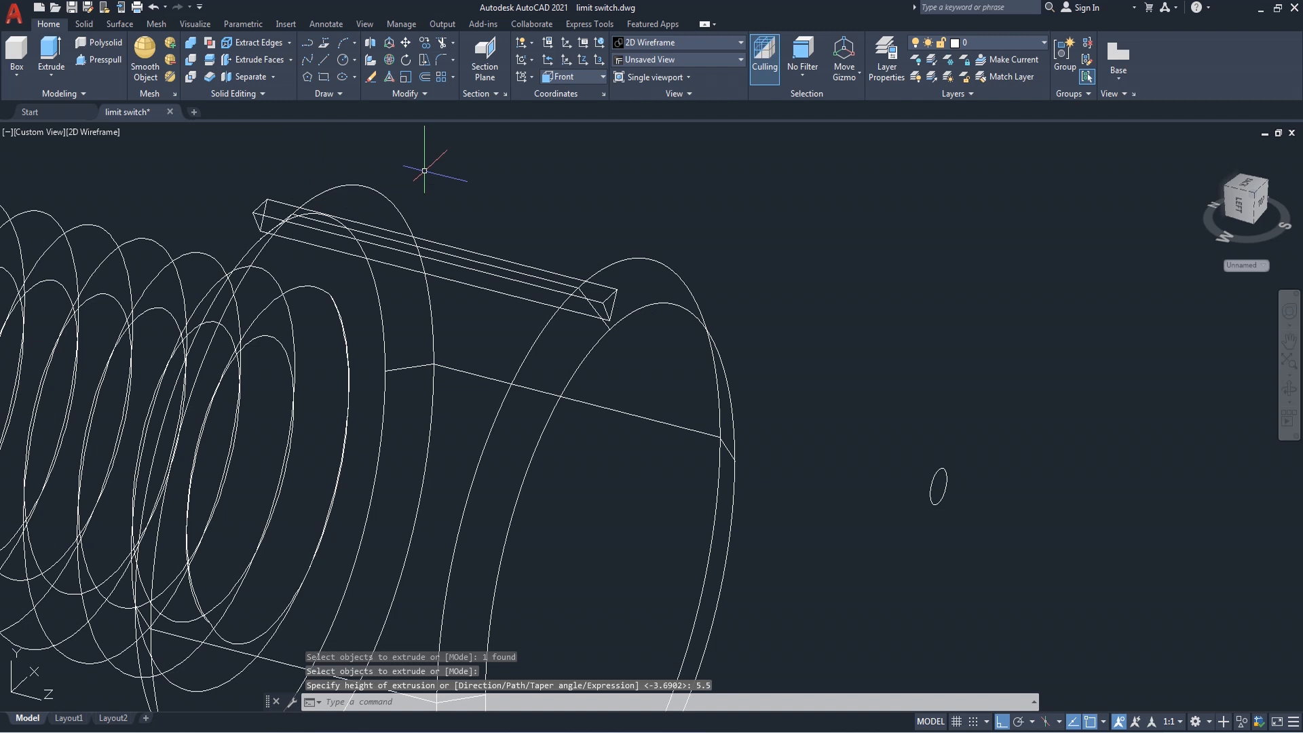
Display the screw in the Shaded visual style
scroll(230, 128, "down", 2)
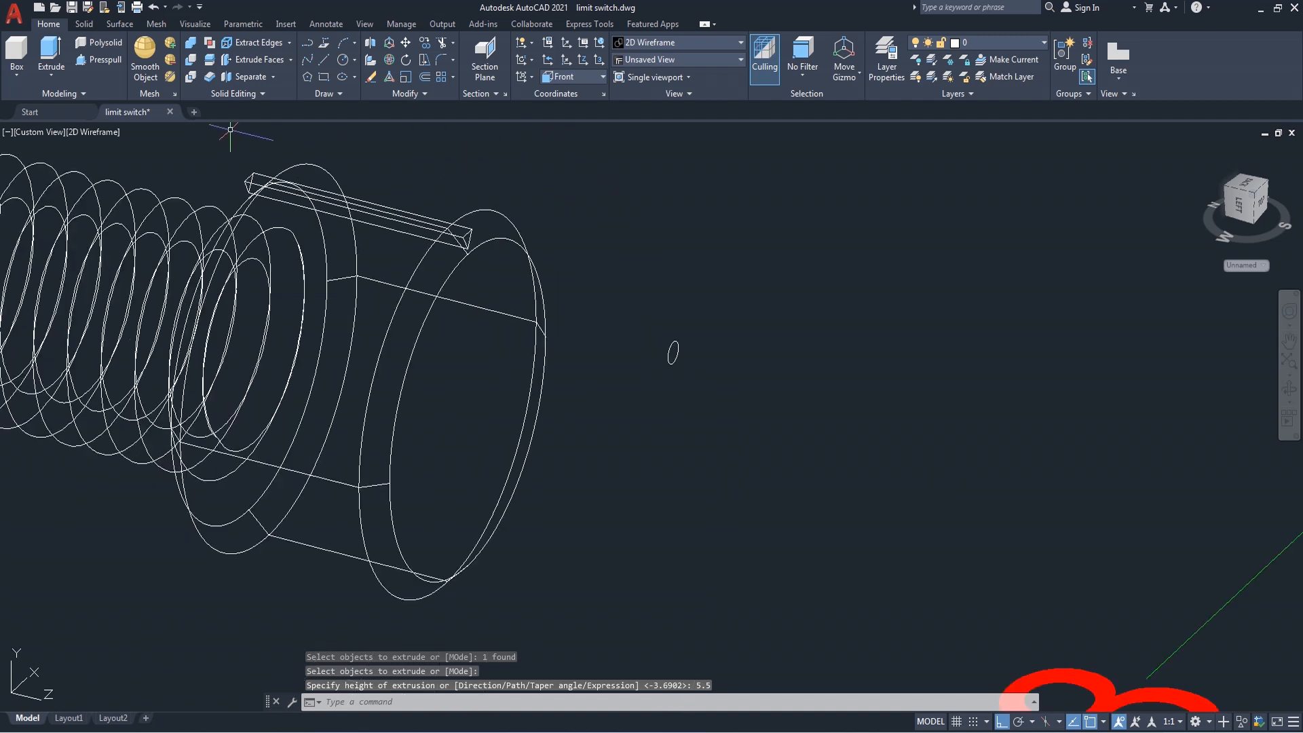
left_click(112, 132)
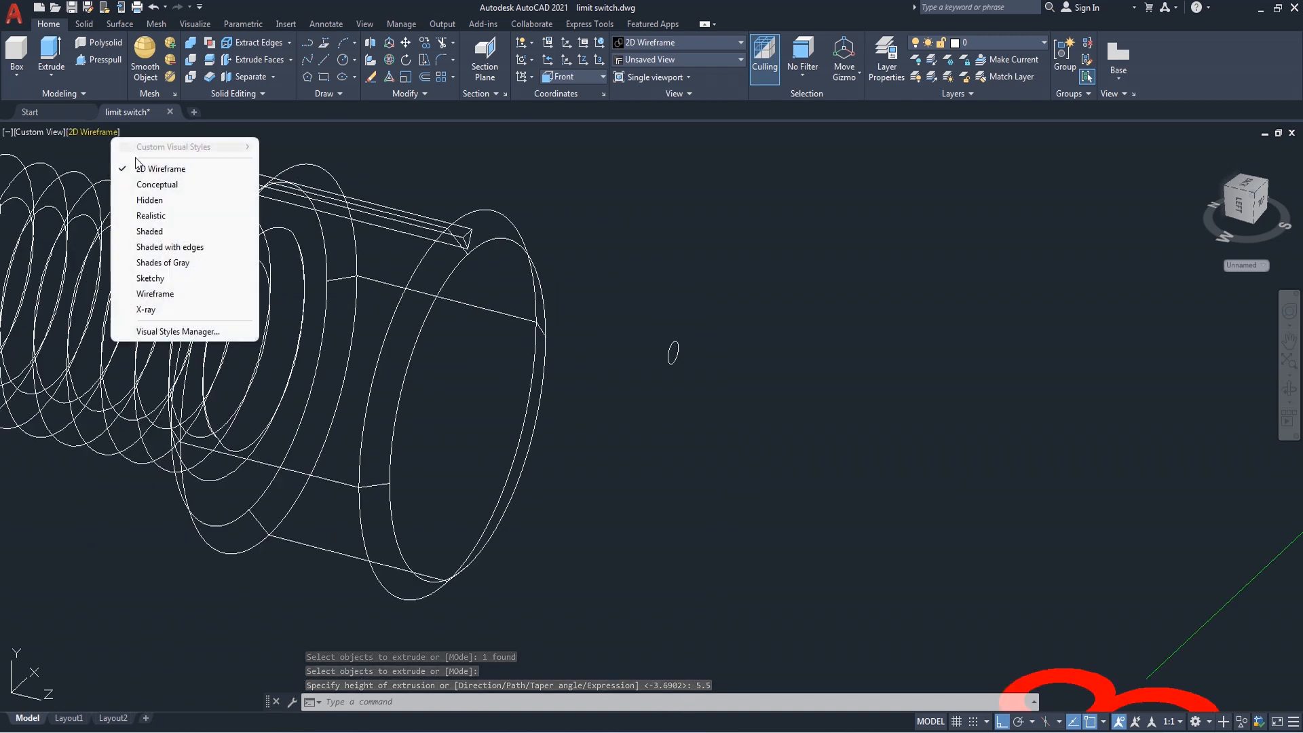
left_click(150, 231)
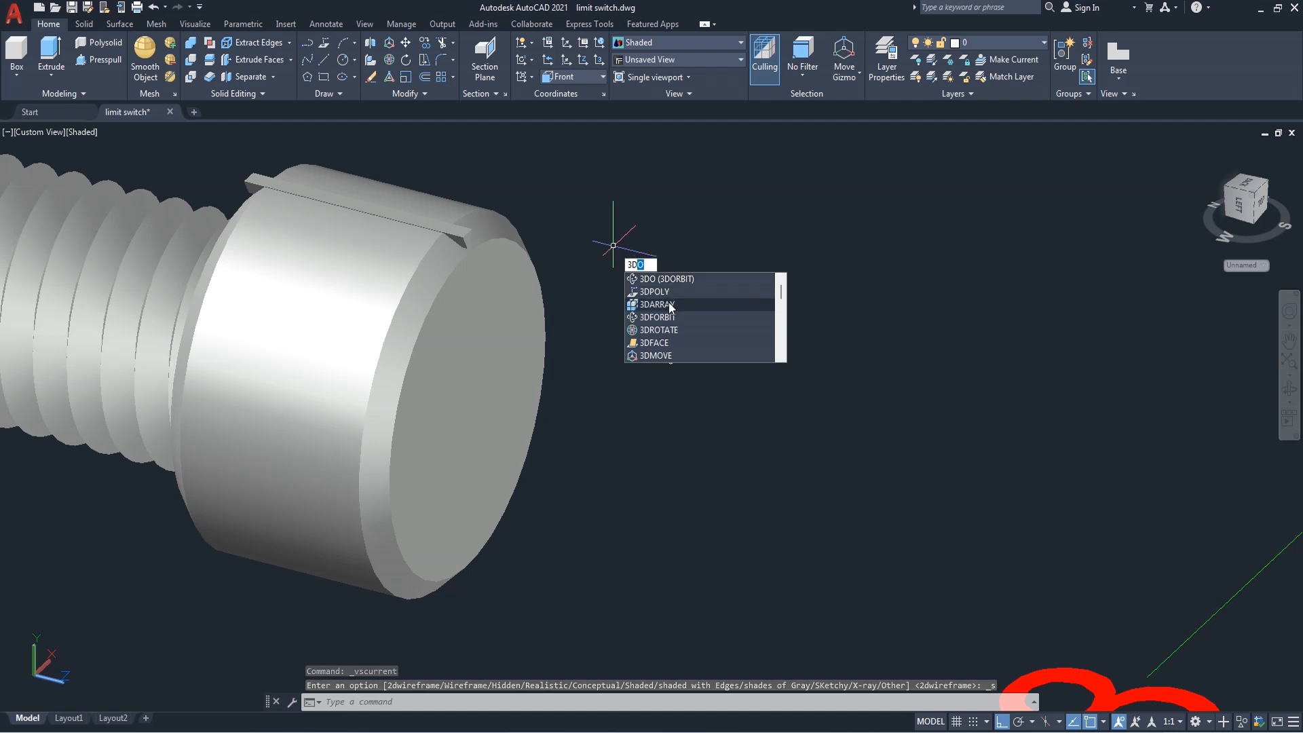
Create a 3D polar array of 30 rotated triangular bars through 360 degrees around the screw's central axis
left_click(656, 304)
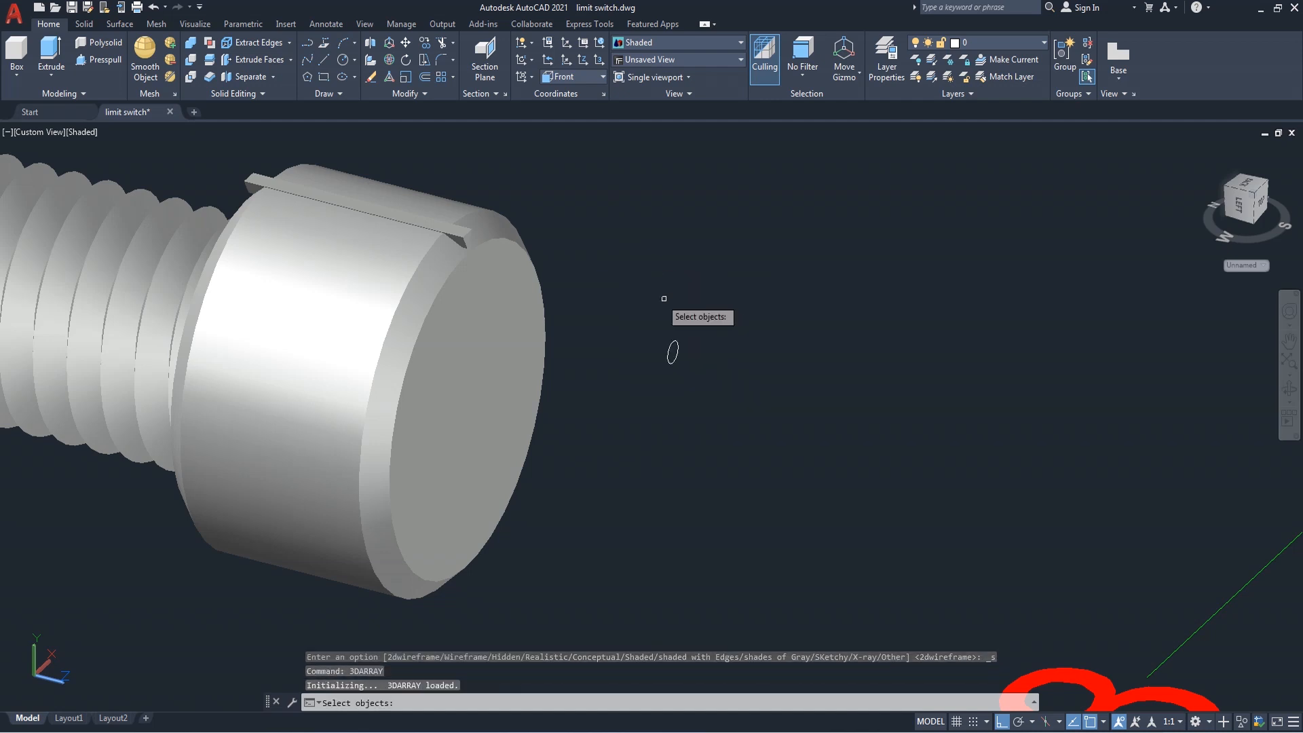
left_click(475, 238)
key("Return")
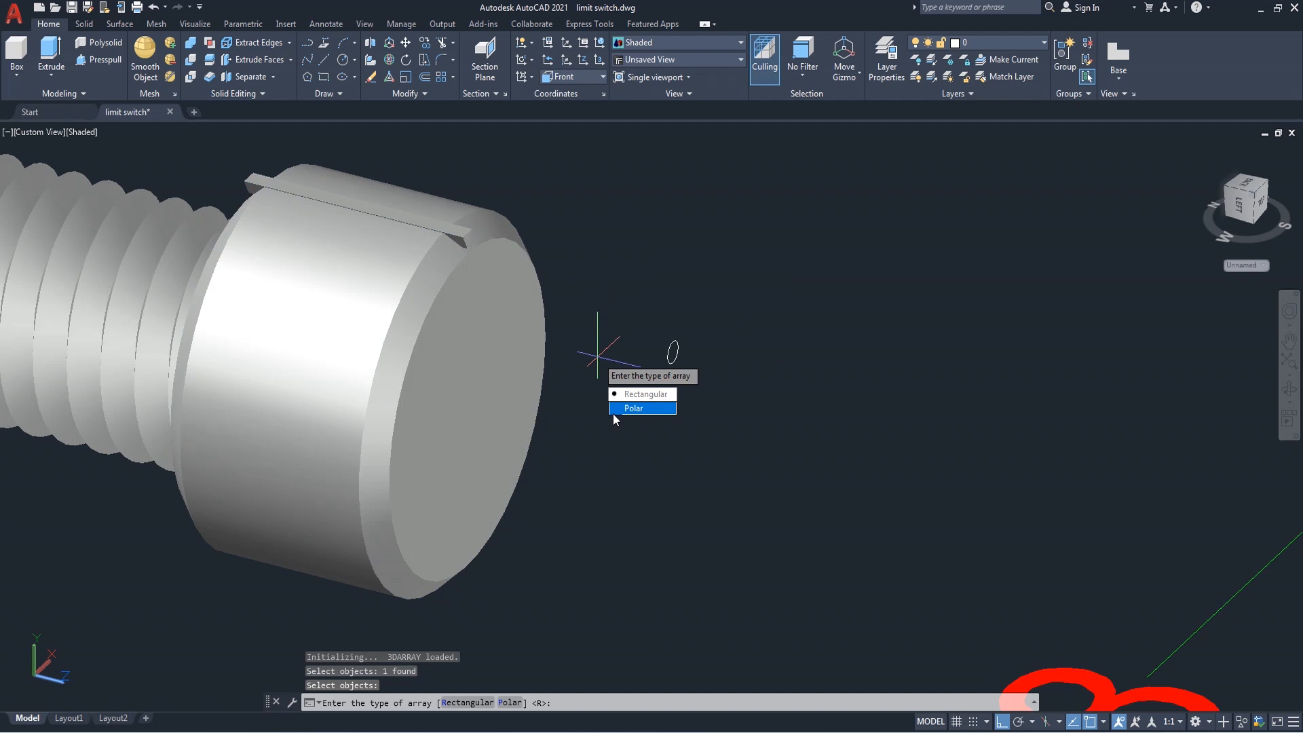
left_click(635, 410)
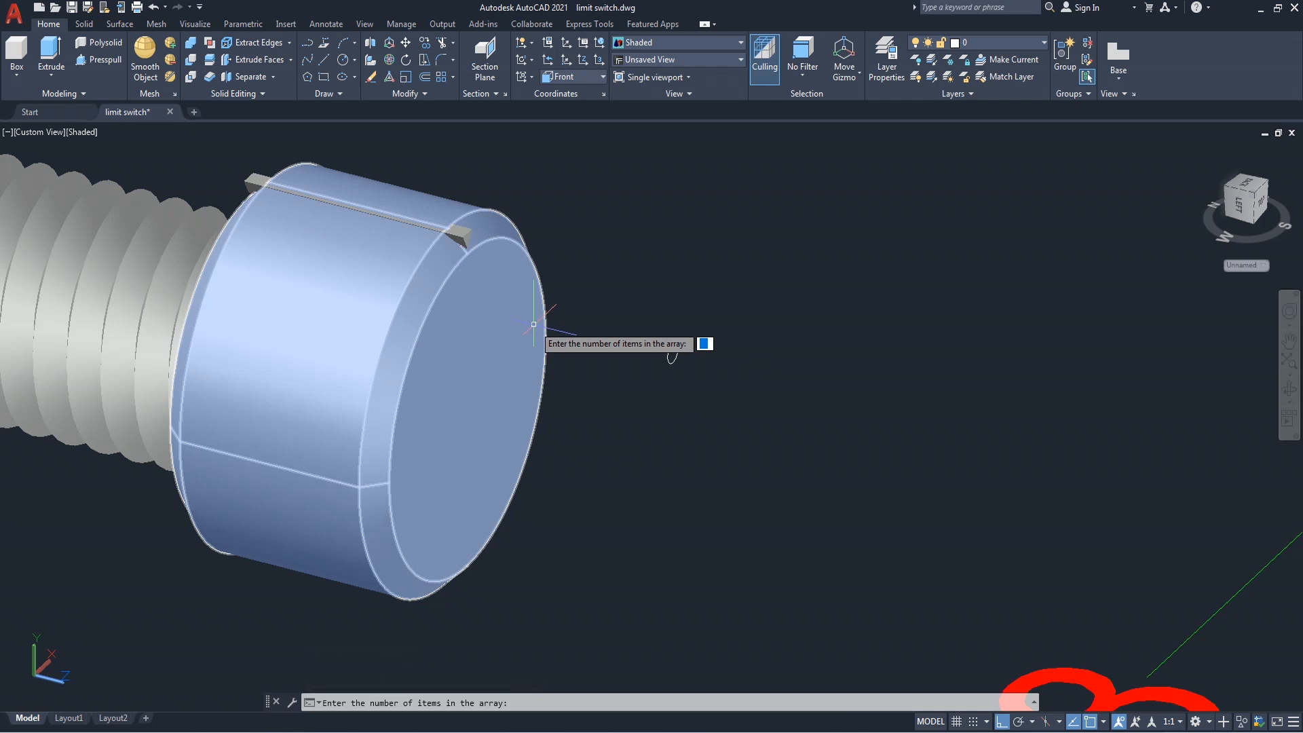
type("0")
key("Return")
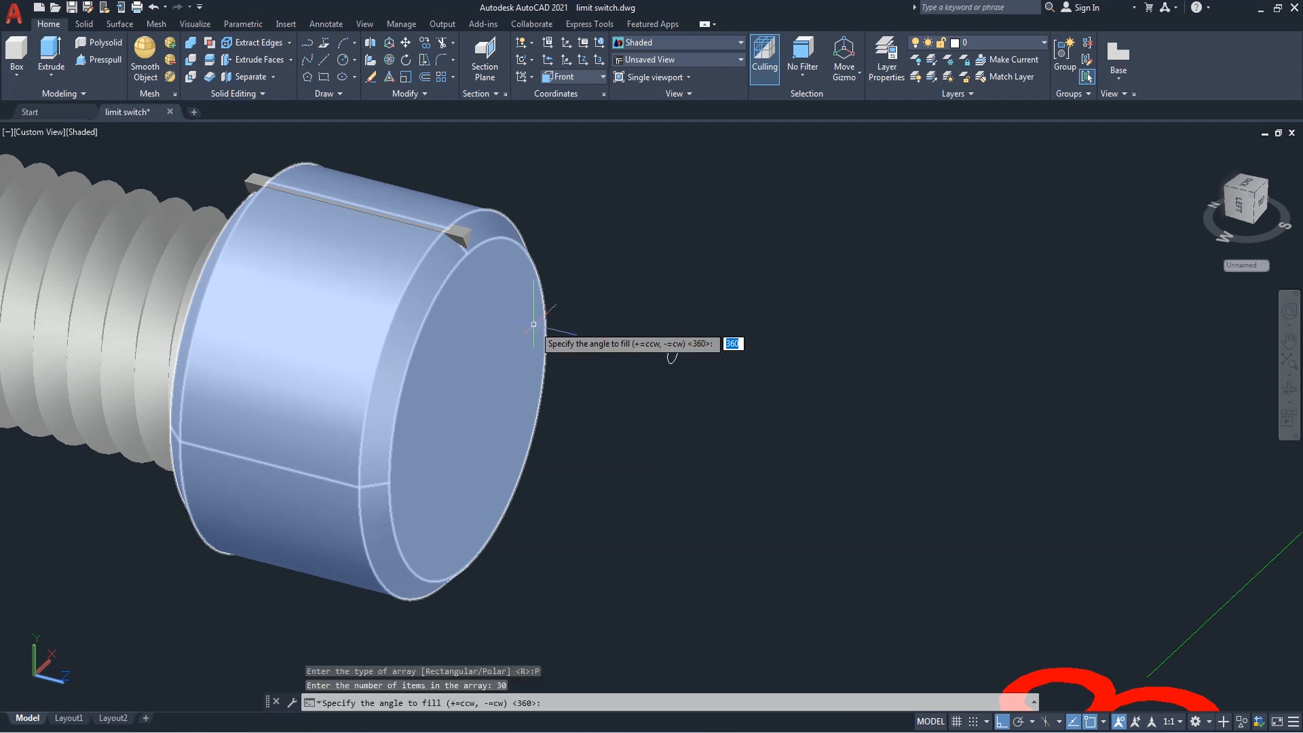
key("Return")
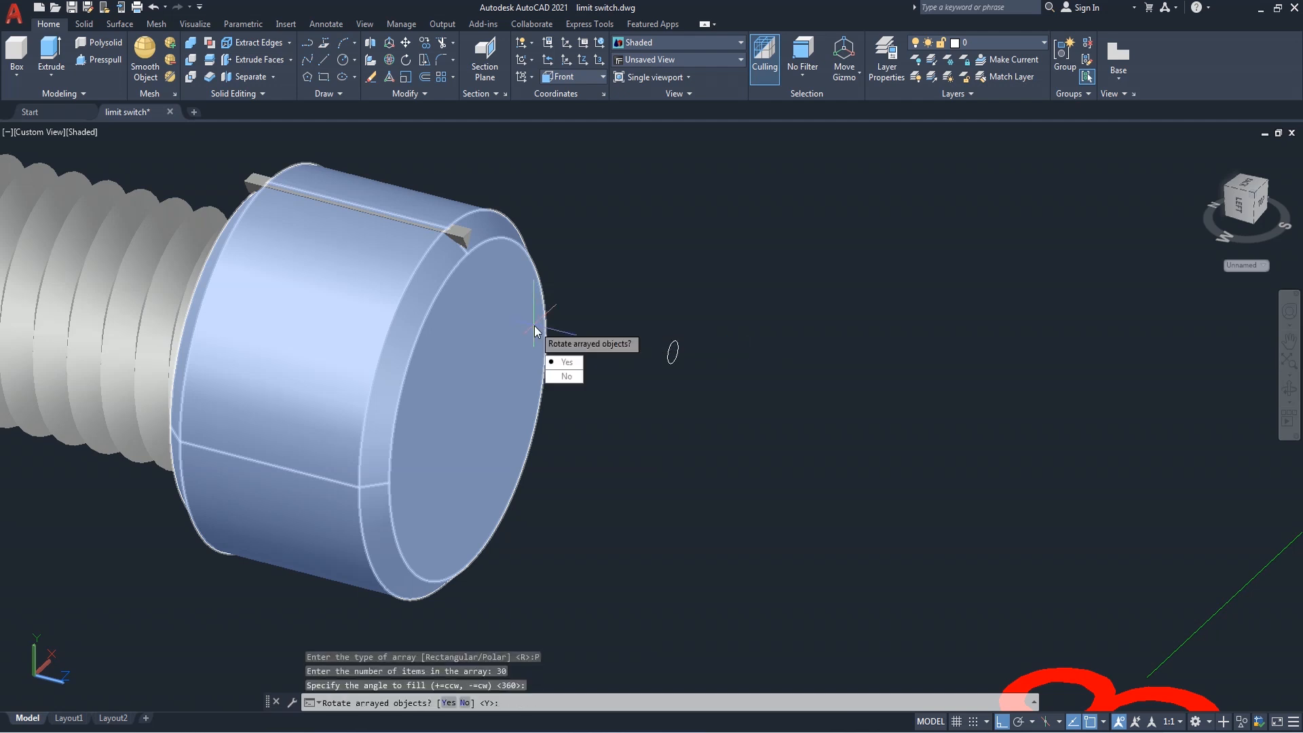
left_click(566, 361)
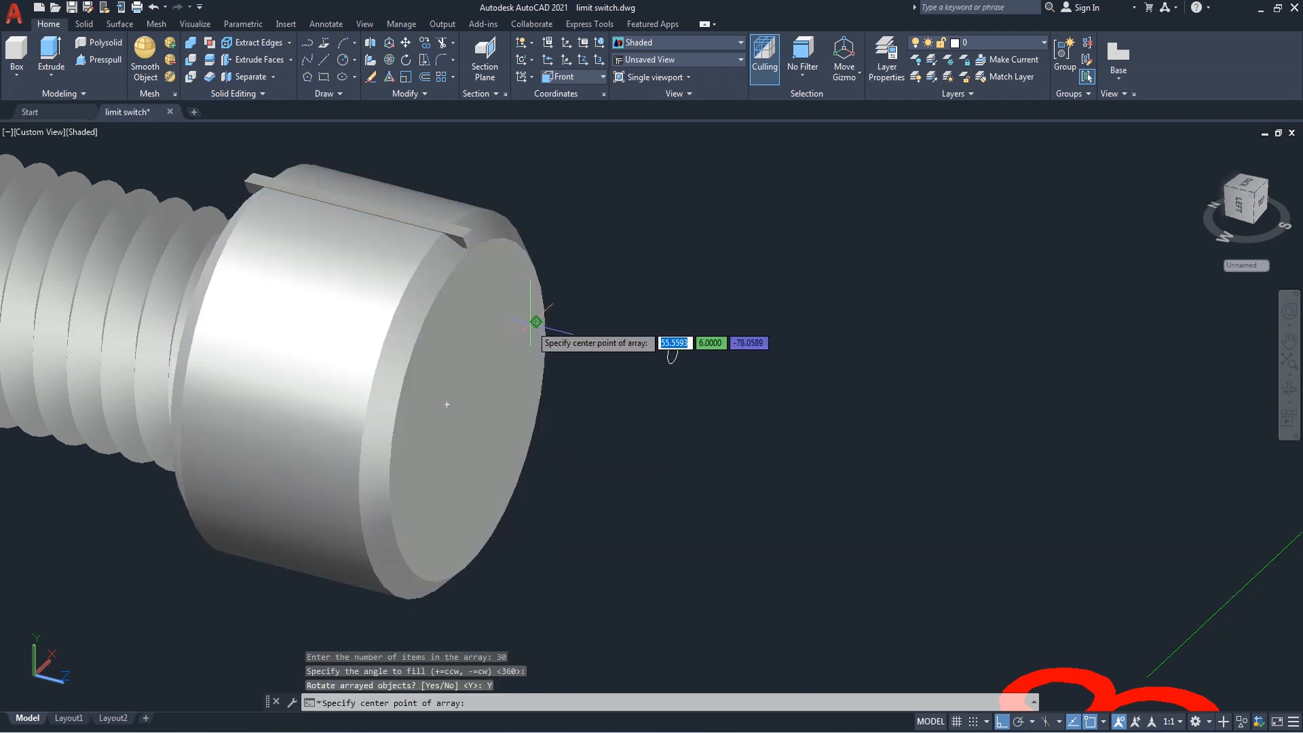
left_click(447, 404)
scroll(452, 404, "down", 3)
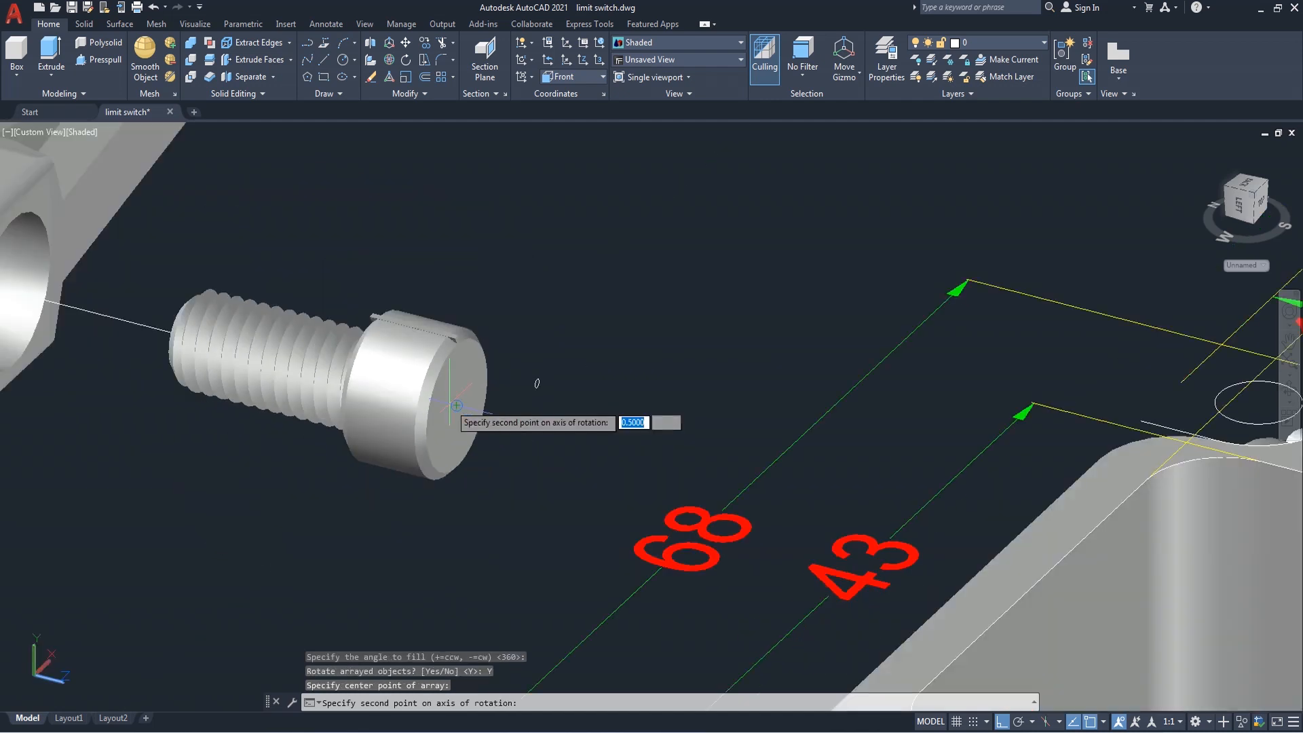
left_click(143, 325)
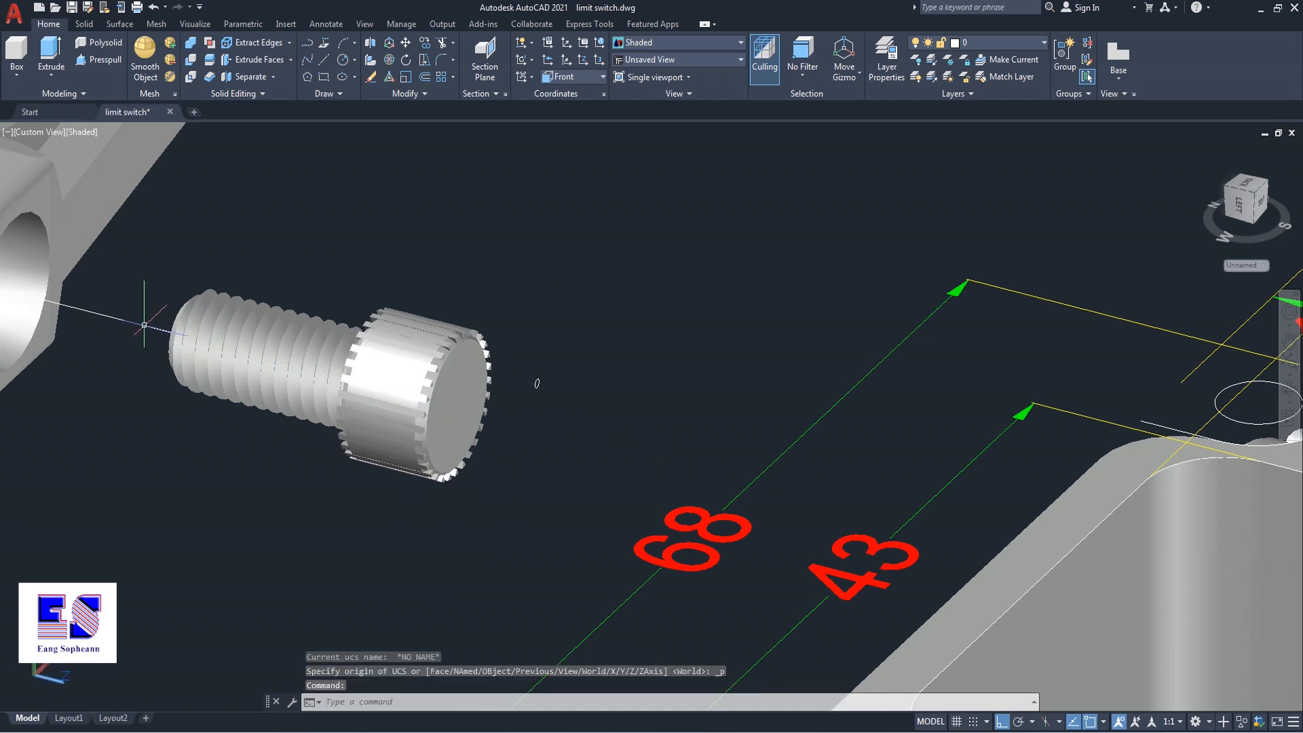
Subtract all 30 triangular bars from the screw head to cut grooves around its rim
scroll(483, 409, "up", 2)
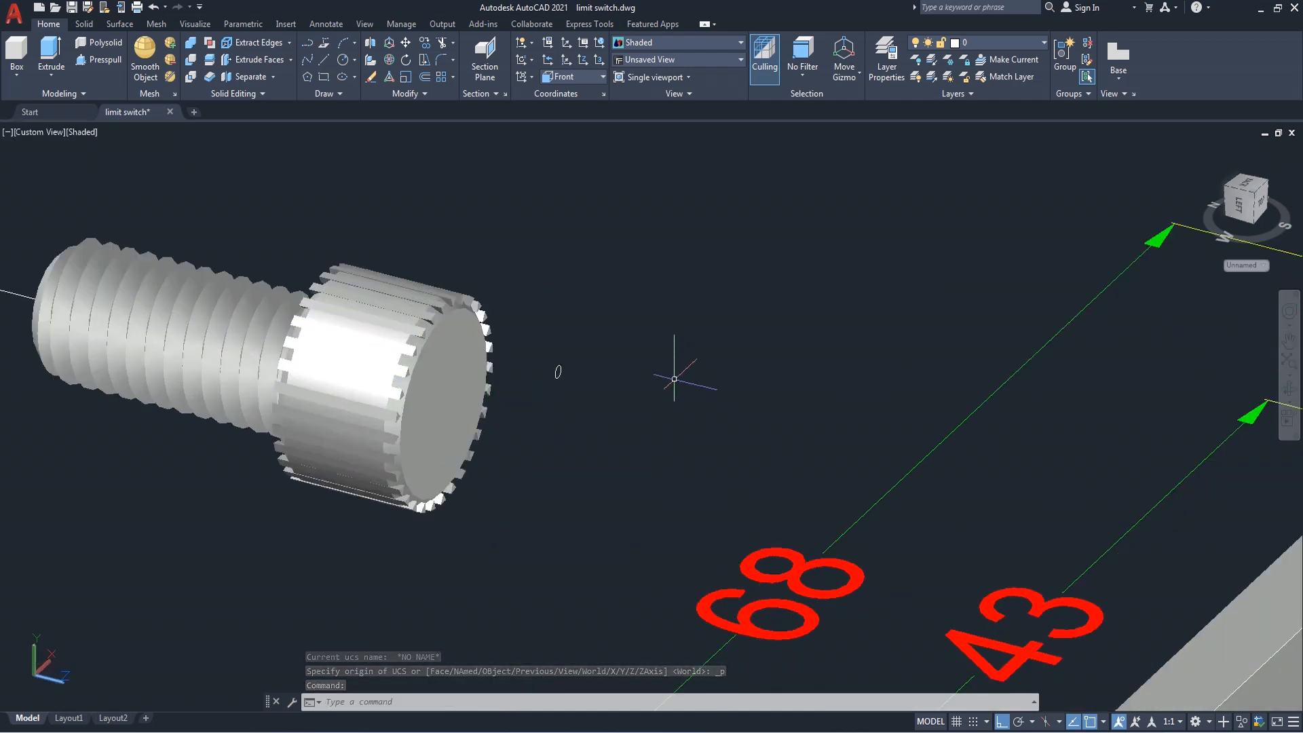
type("su")
key("Return")
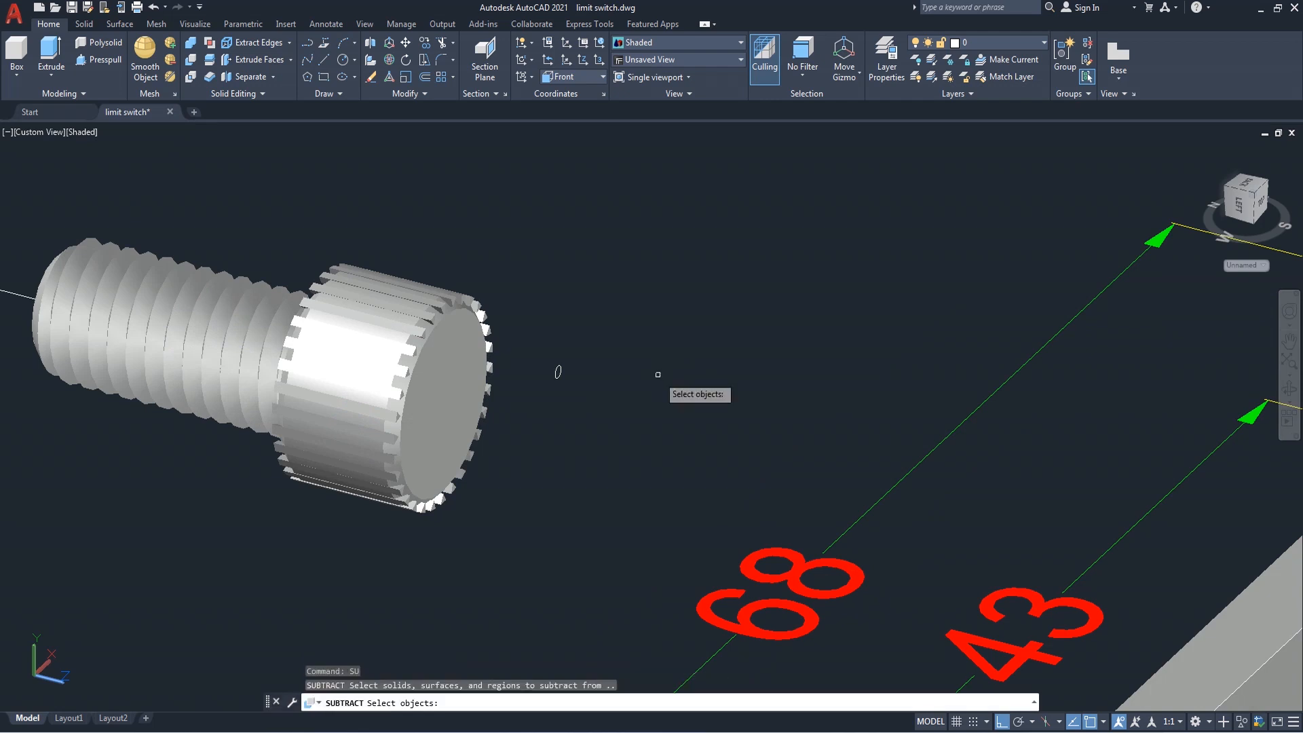
left_click(496, 383)
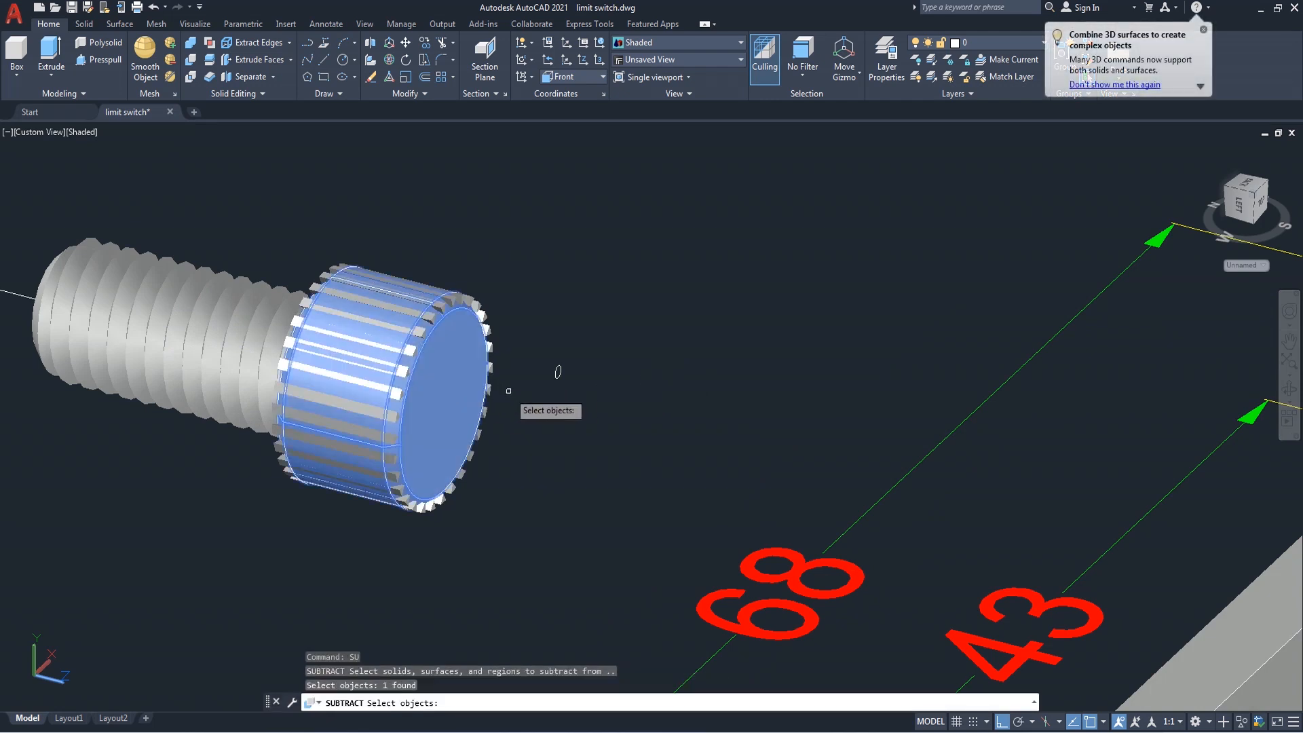
key("Return")
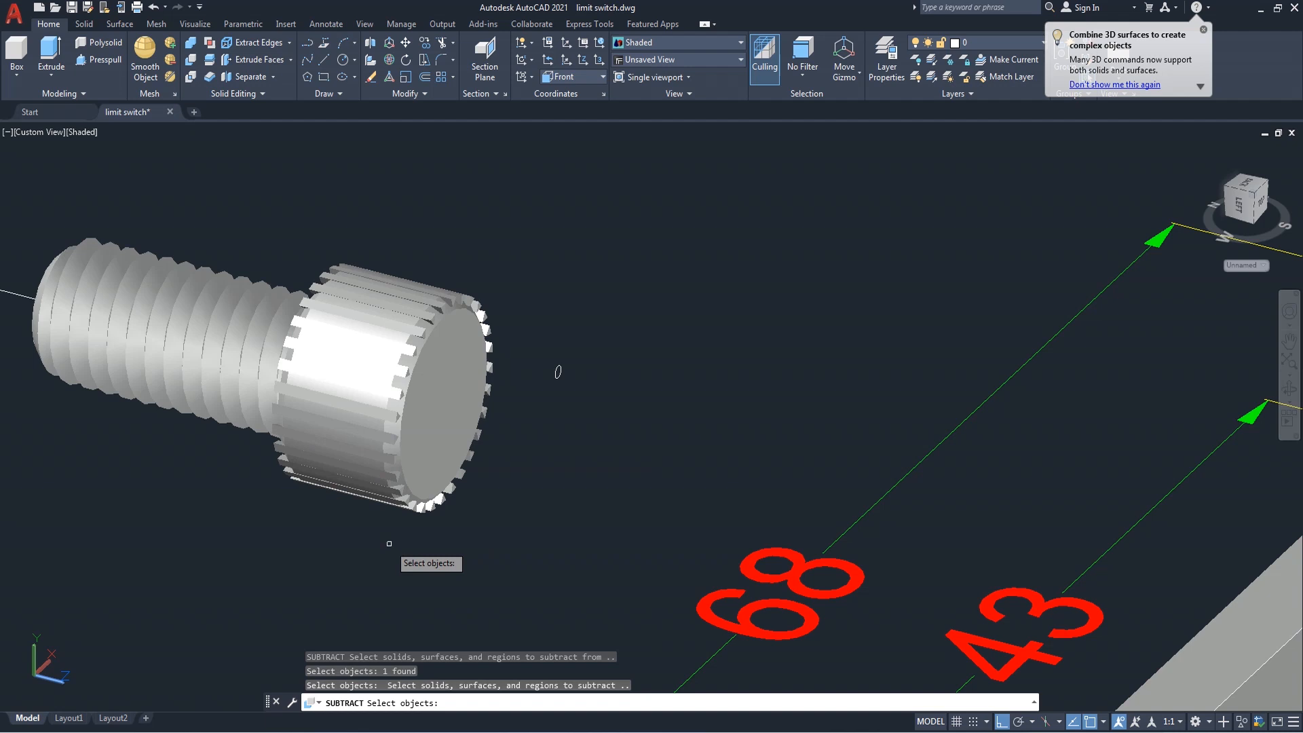
left_click(389, 543)
left_click(530, 306)
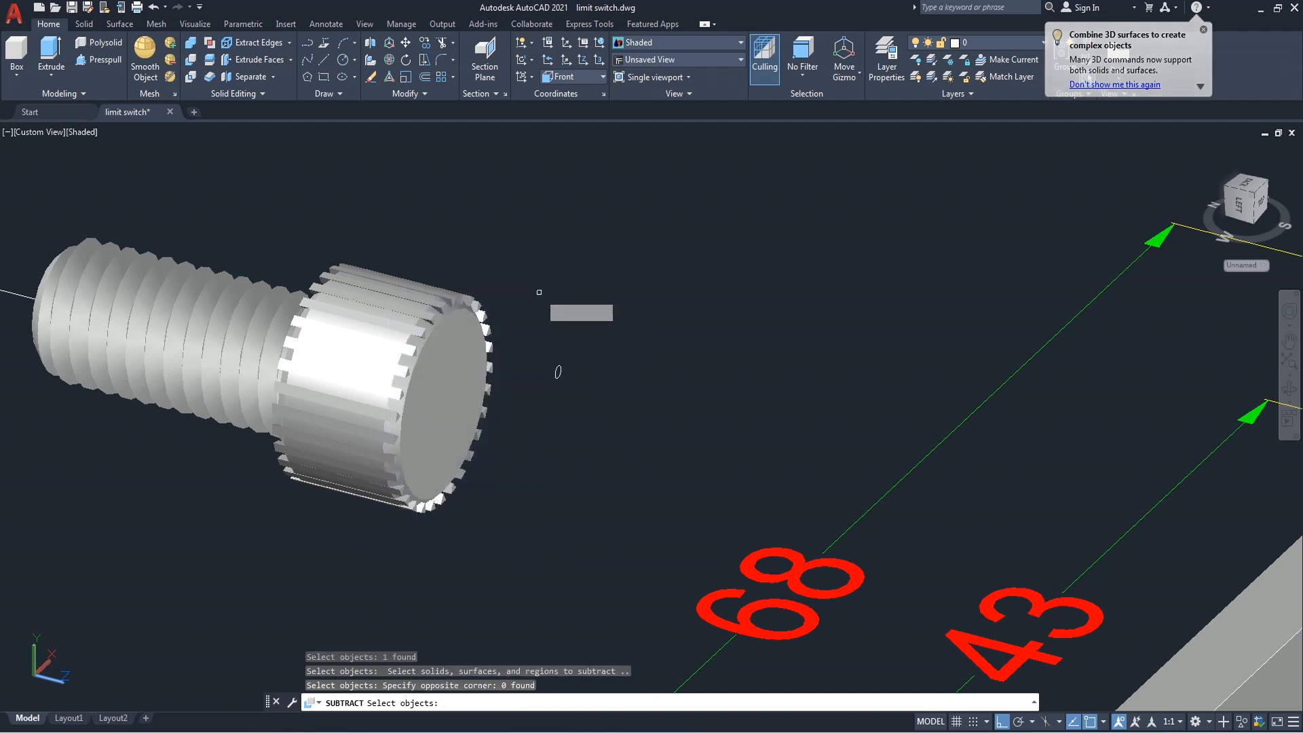
scroll(476, 304, "up", 3)
left_click(475, 302)
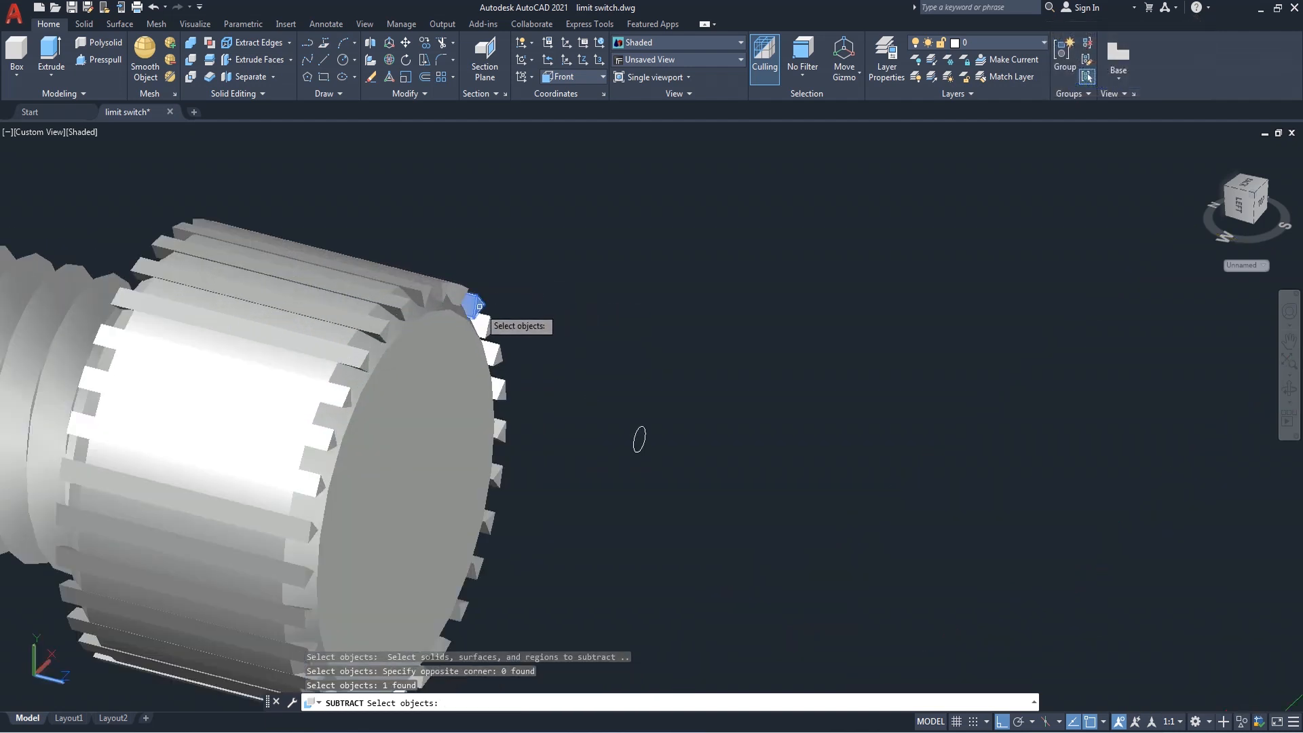
left_click(490, 331)
left_click(493, 353)
left_click(499, 389)
left_click(504, 426)
scroll(508, 421, "down", 2)
scroll(510, 459, "up", 3)
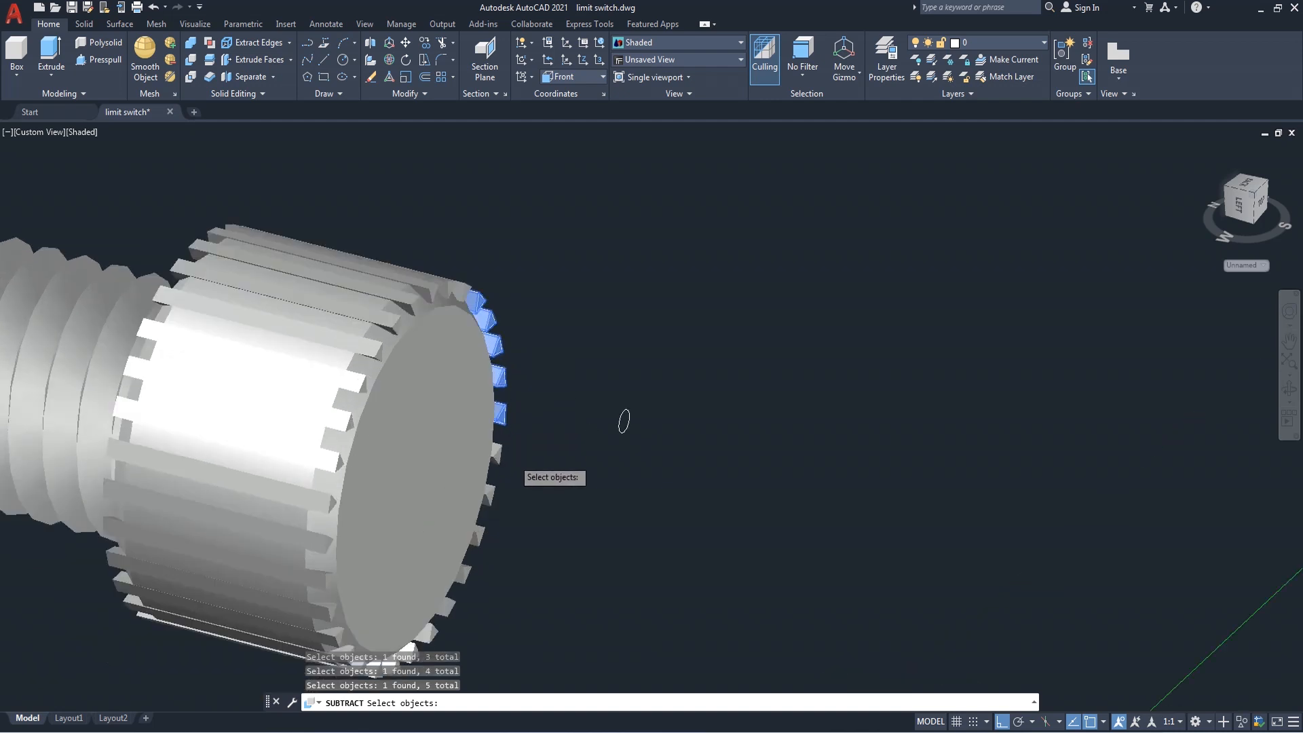
left_click(492, 454)
left_click(480, 506)
scroll(532, 467, "down", 2)
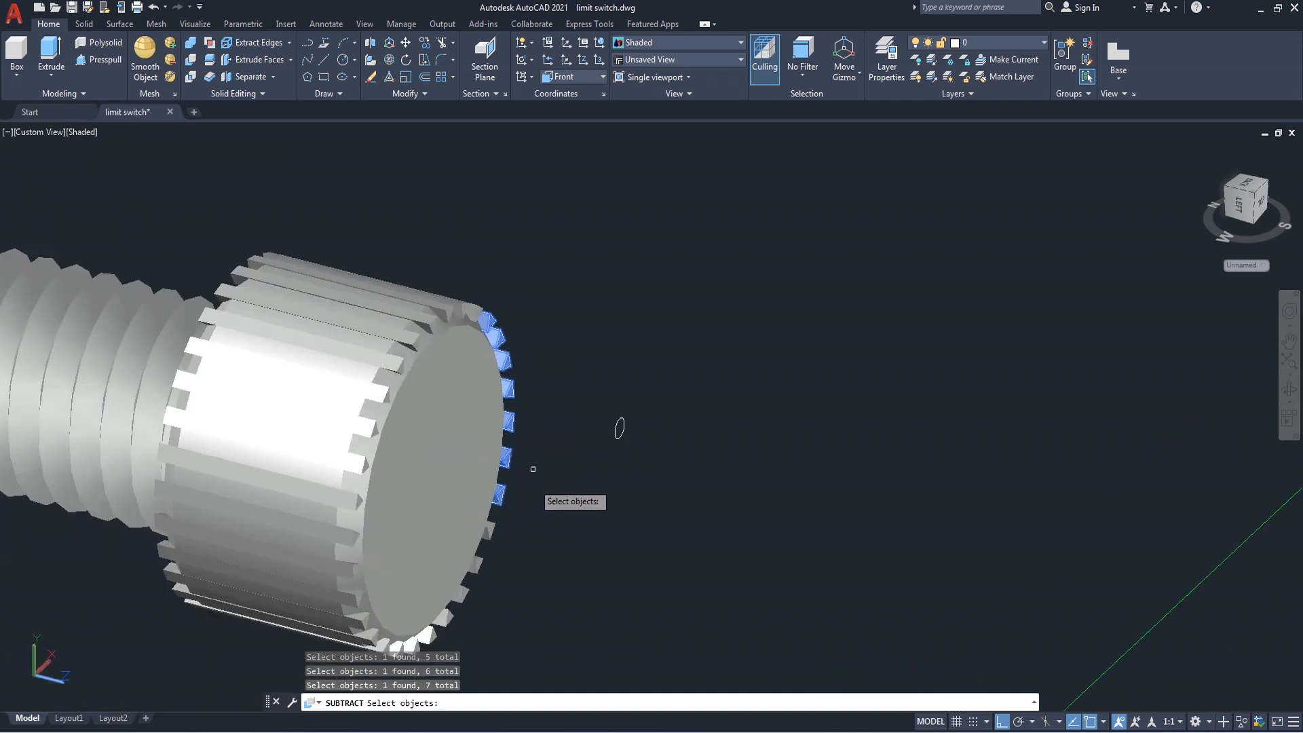
left_click(489, 533)
scroll(473, 589, "up", 3)
left_click(490, 519)
left_click(456, 580)
scroll(518, 557, "down", 3)
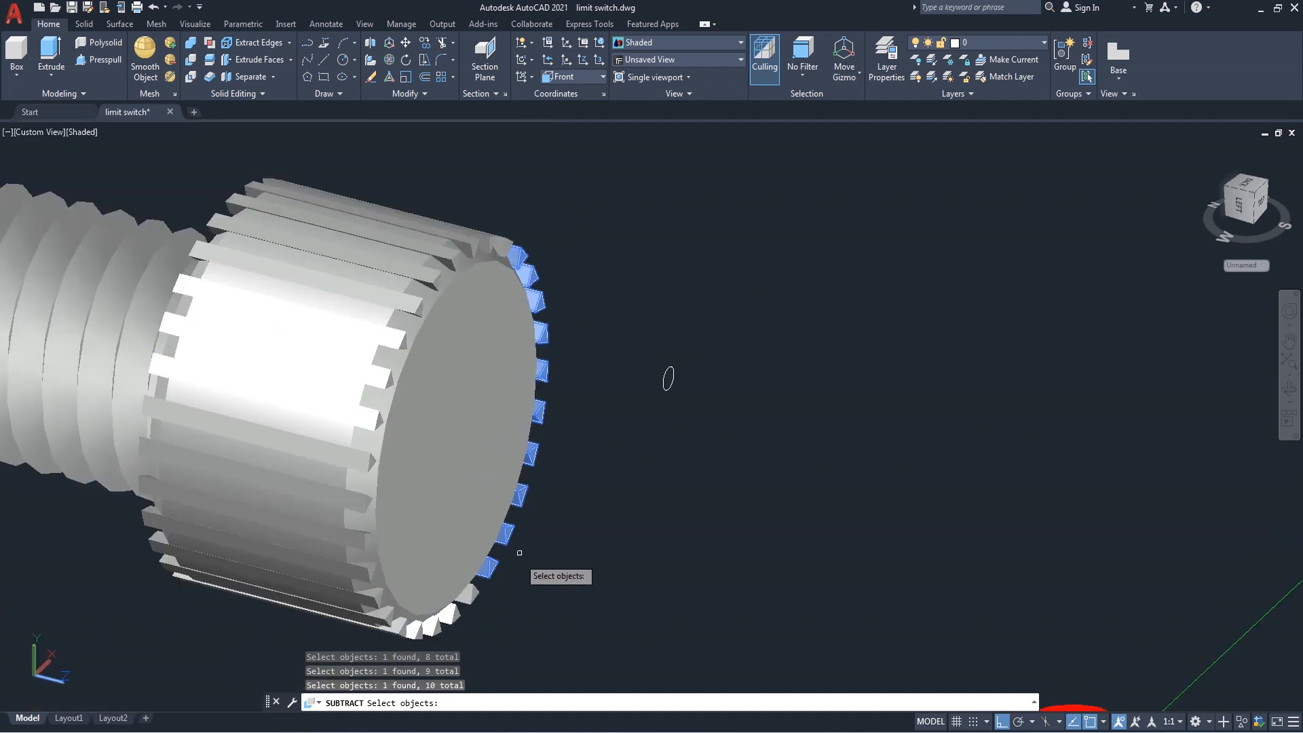
left_click(468, 596)
left_click(450, 614)
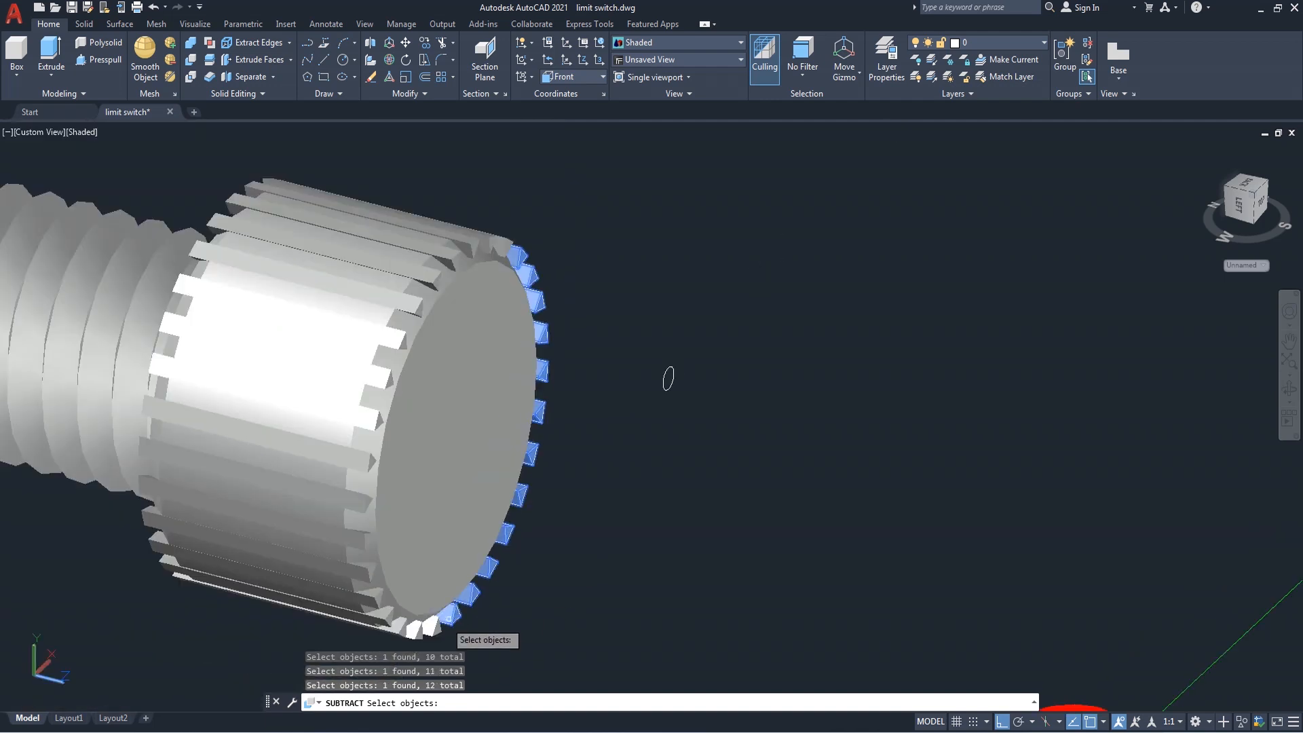
left_click(433, 624)
left_click(418, 630)
left_click(402, 623)
left_click(386, 619)
left_click(371, 574)
left_click(370, 564)
left_click(367, 540)
left_click(365, 507)
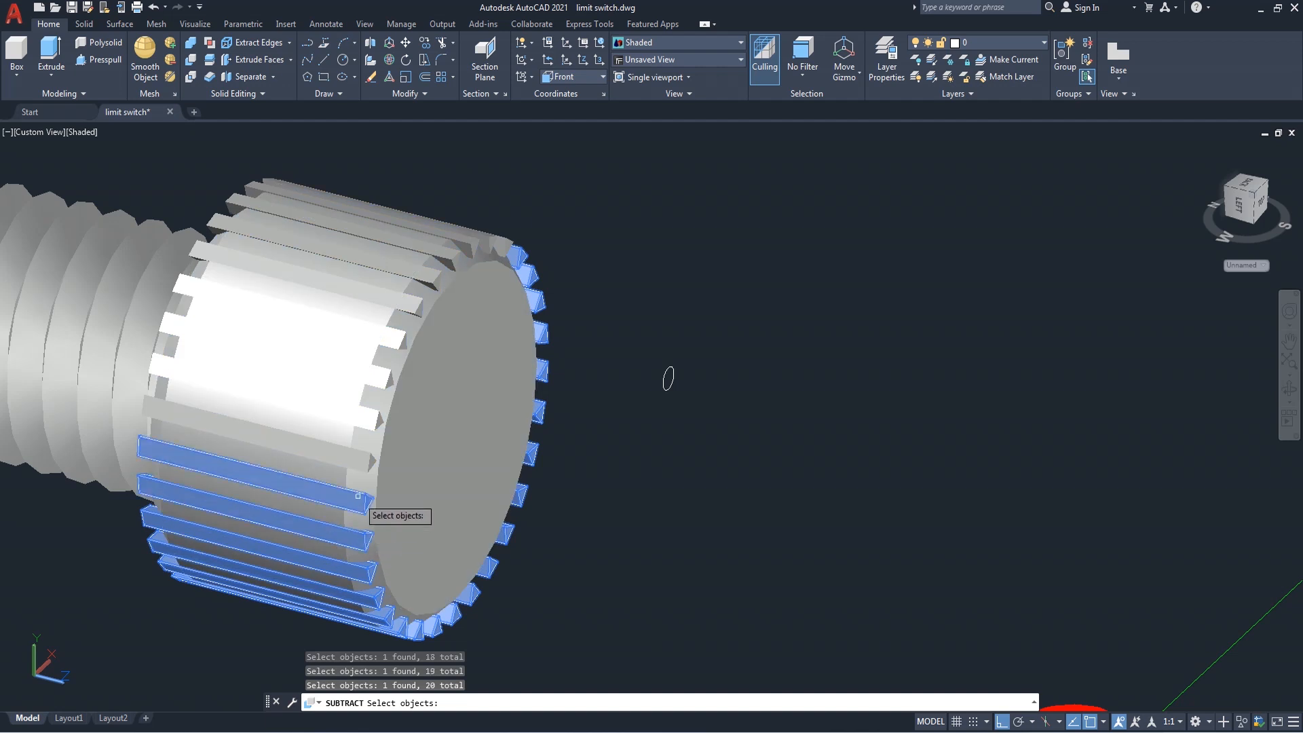
left_click(364, 459)
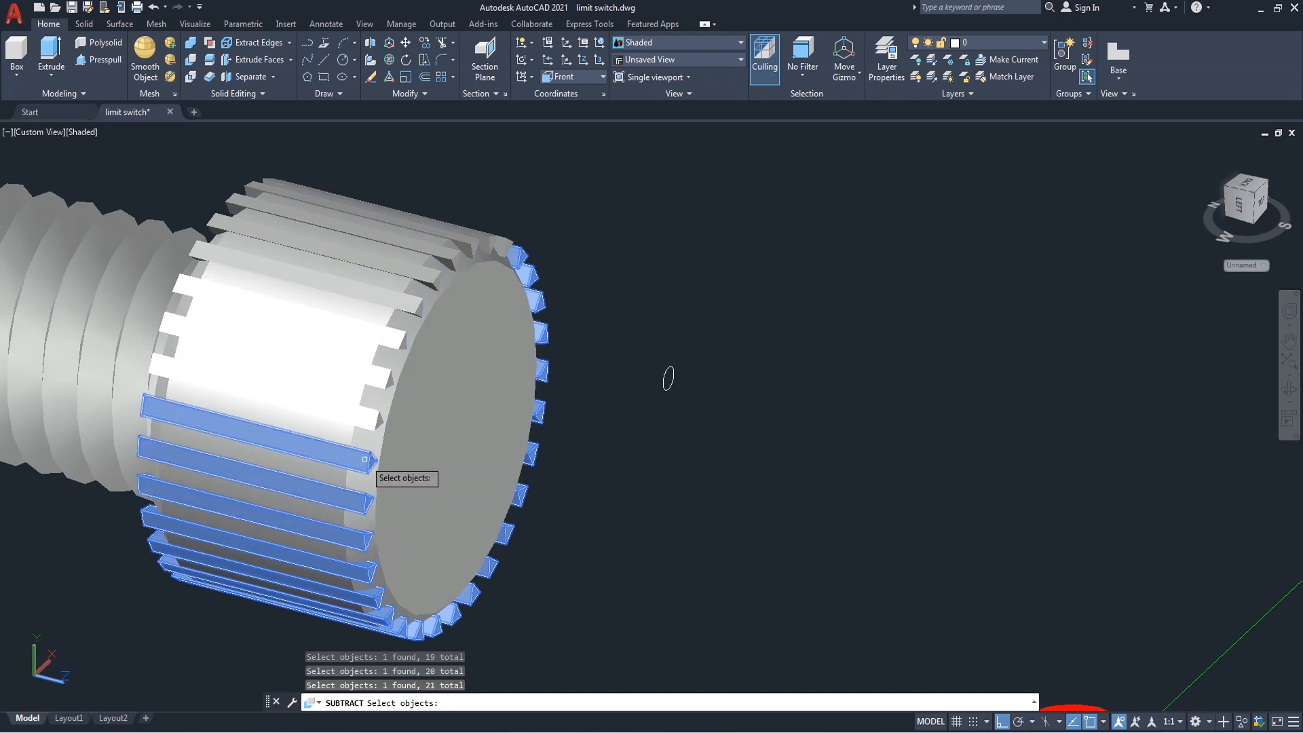
left_click(375, 418)
left_click(379, 379)
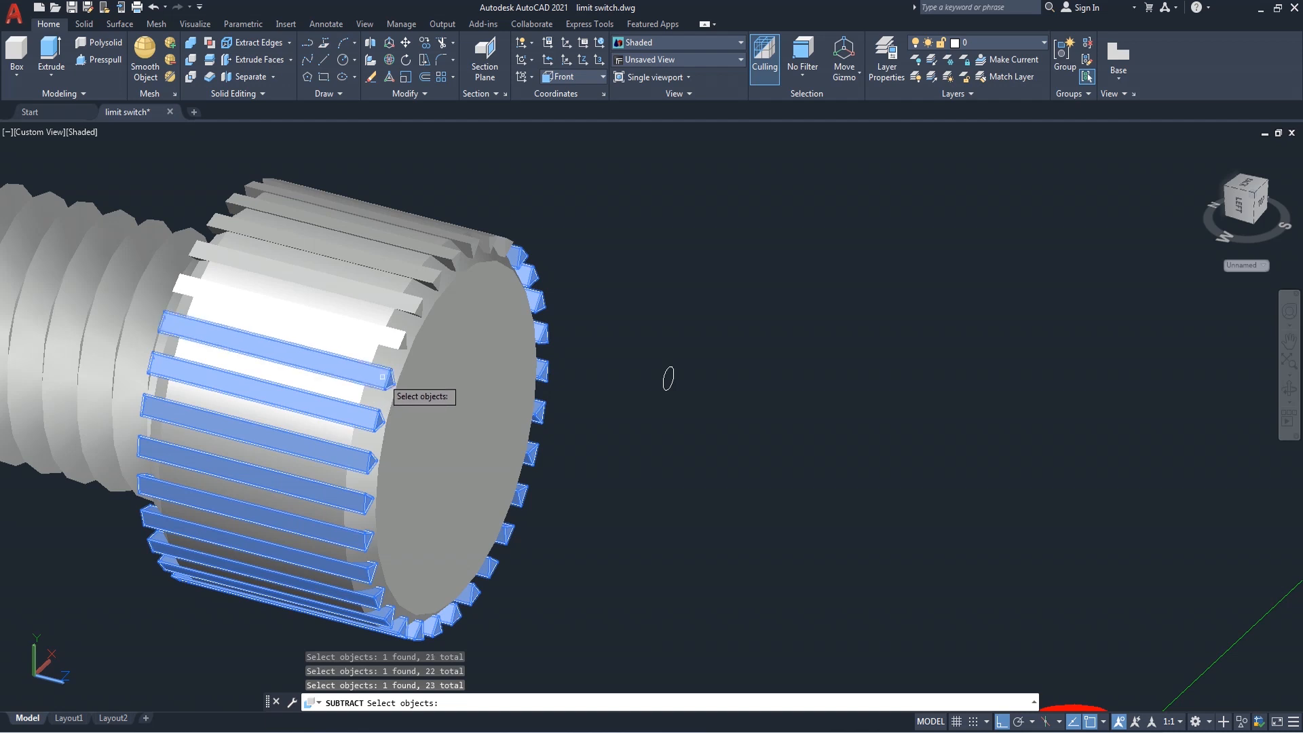
left_click(396, 339)
left_click(411, 312)
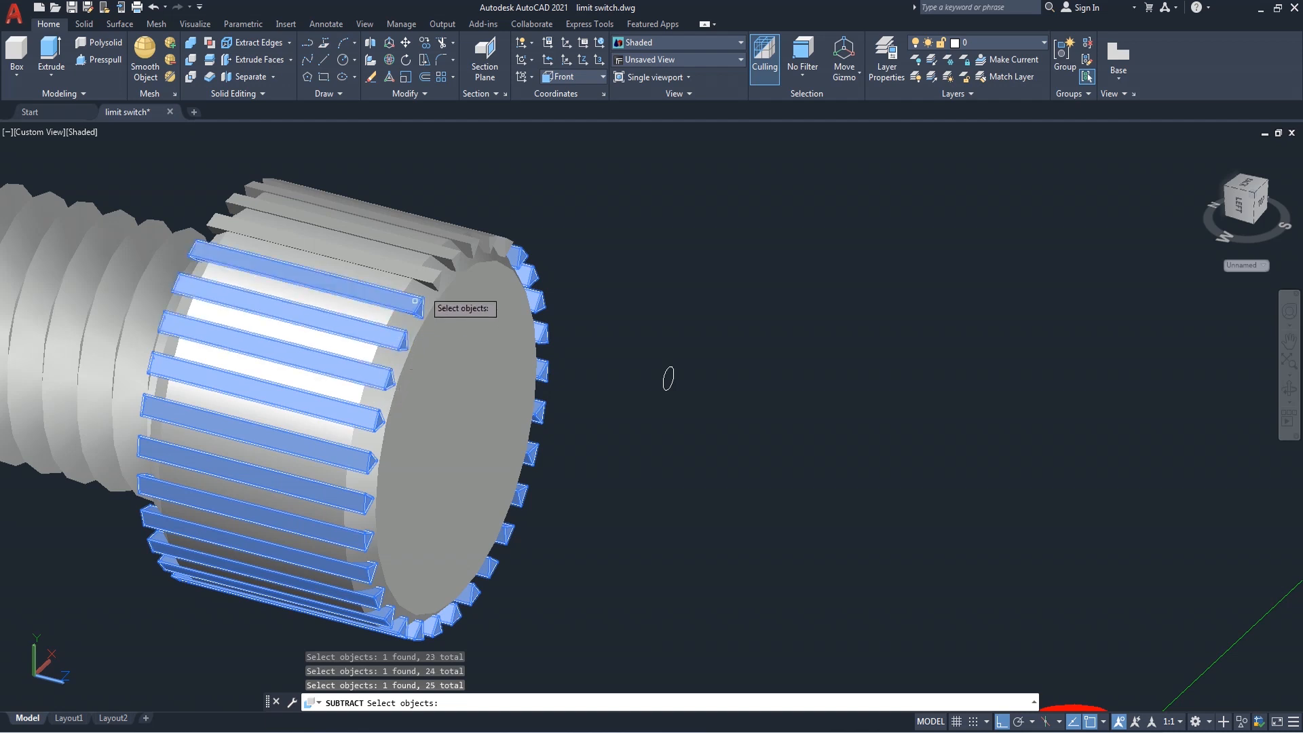
left_click(436, 269)
left_click(463, 257)
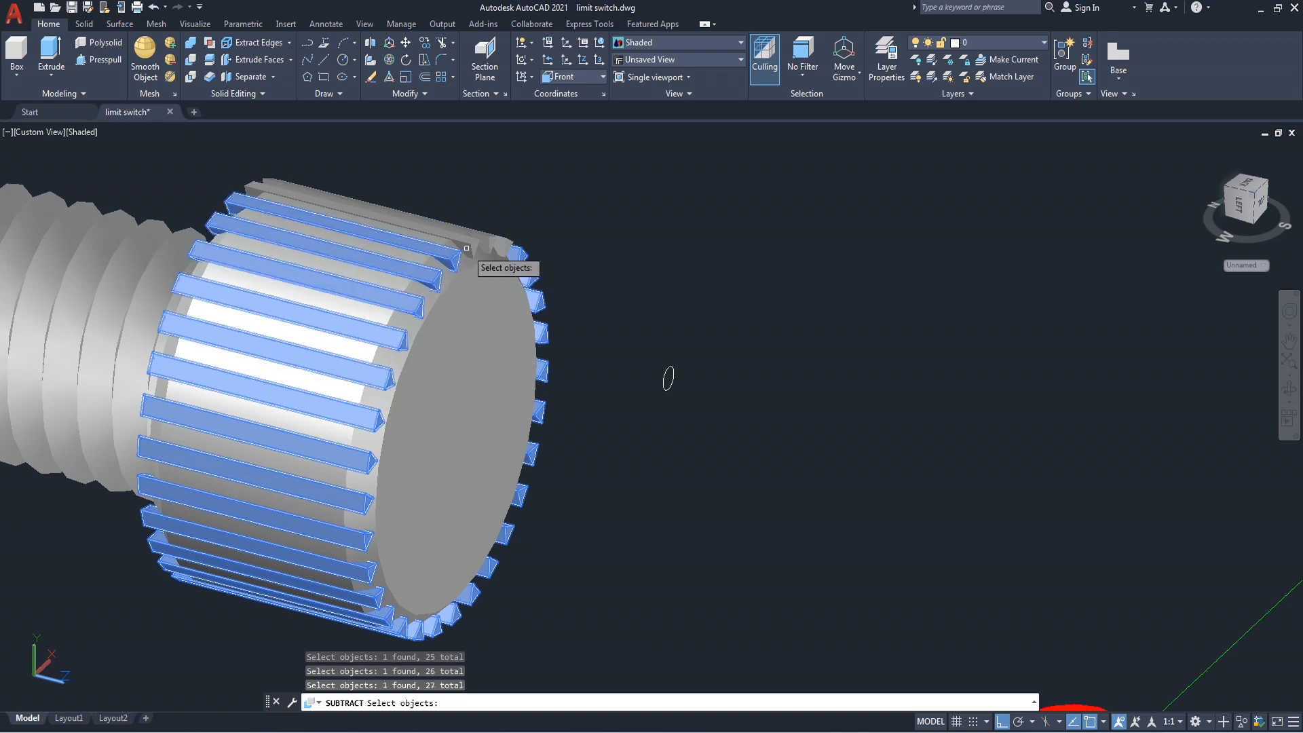
left_click(486, 239)
scroll(487, 238, "up", 2)
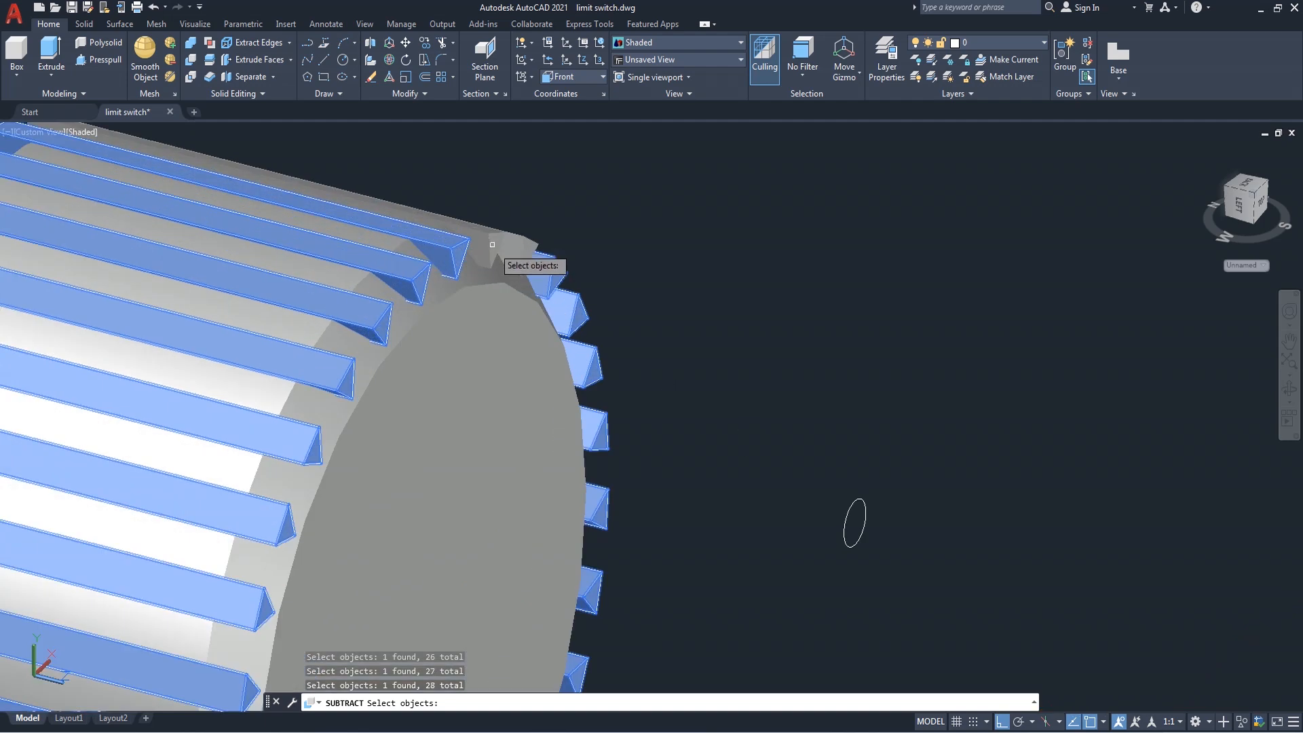
left_click(514, 249)
left_click(518, 249)
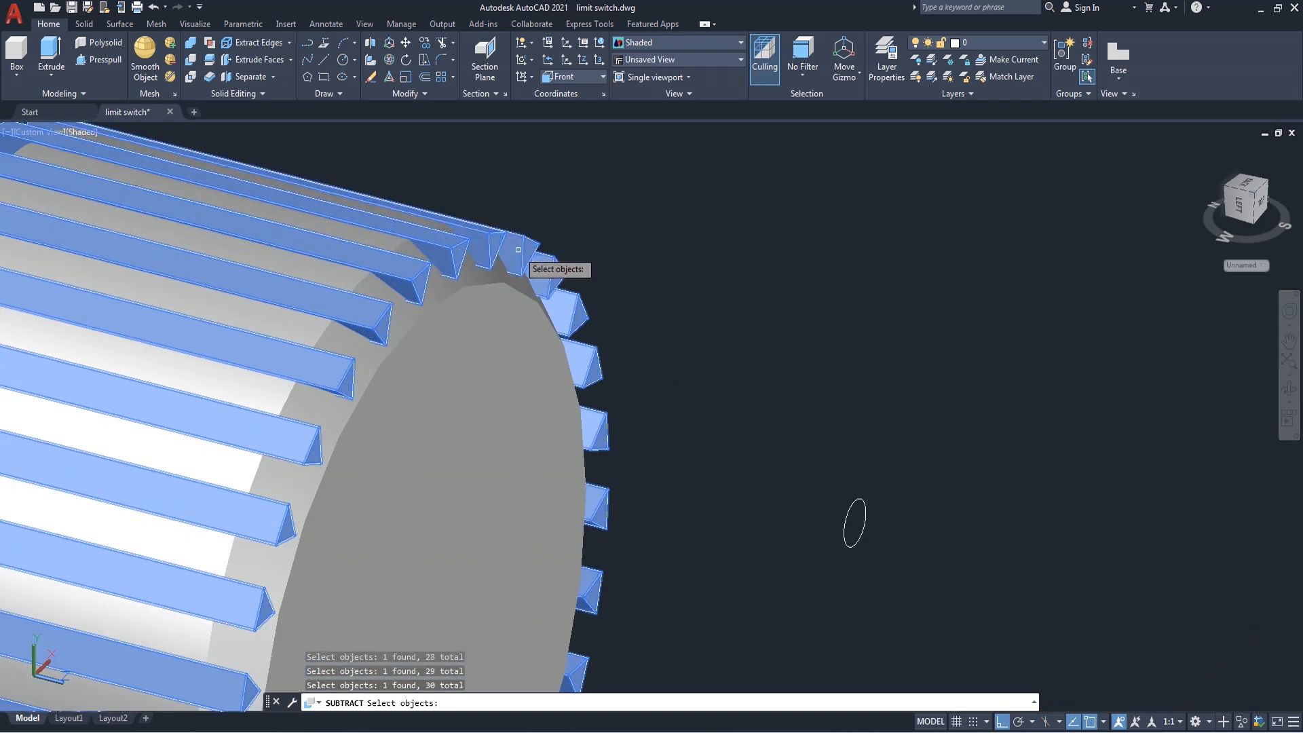
scroll(591, 268, "down", 5)
key("Return")
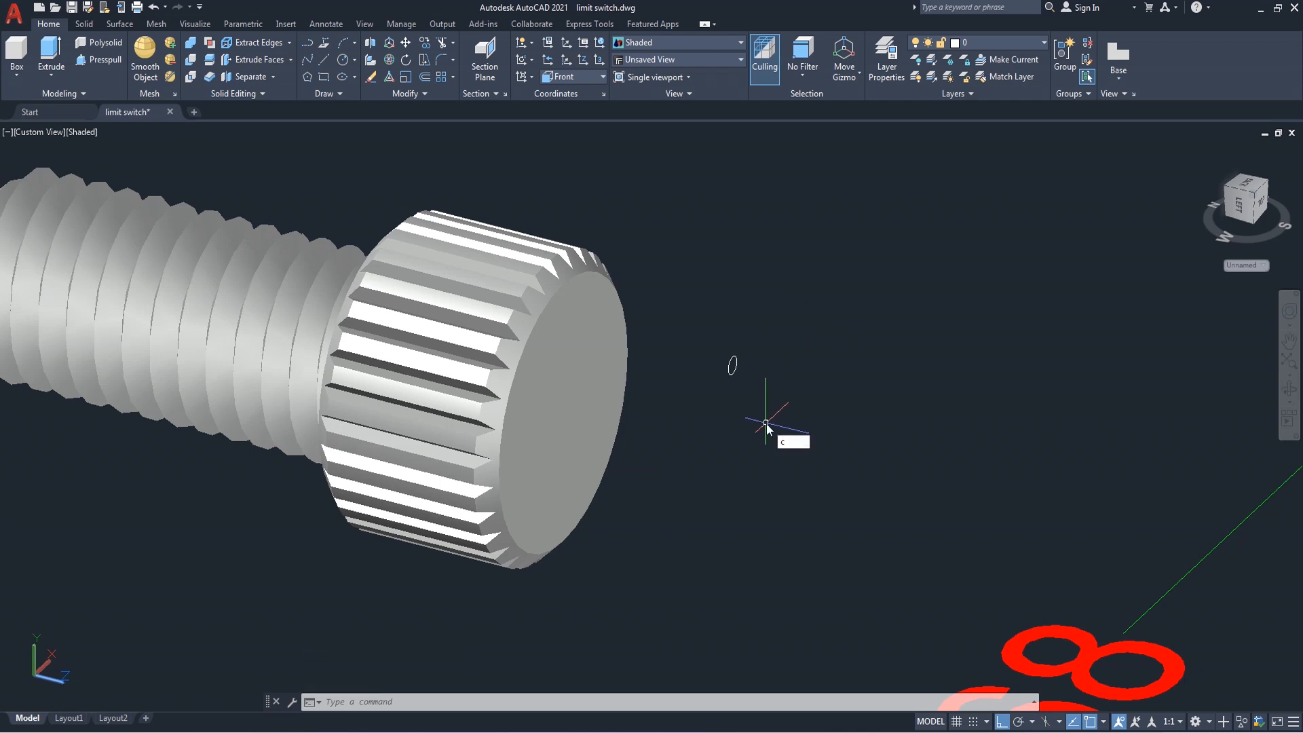
Draw a circle of diameter 4 at the centre of the screw head's end face
key("Return")
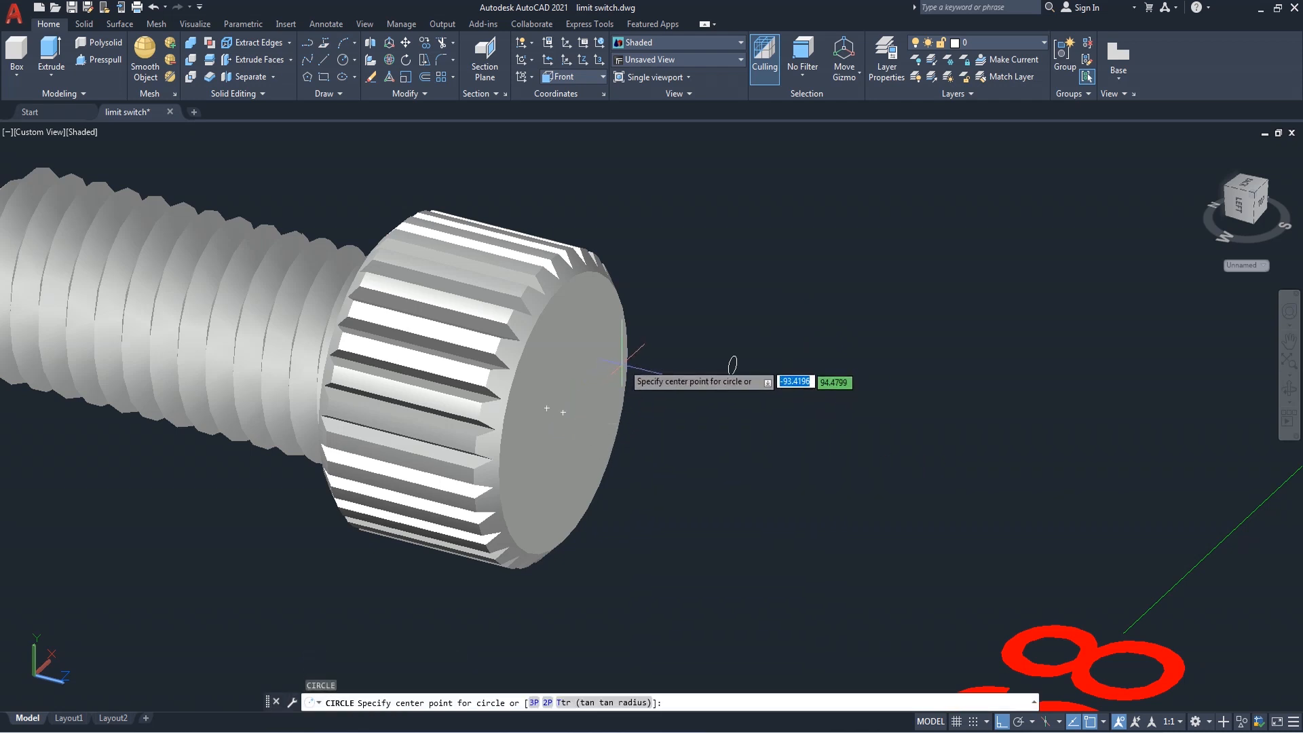
left_click(562, 412)
type("d")
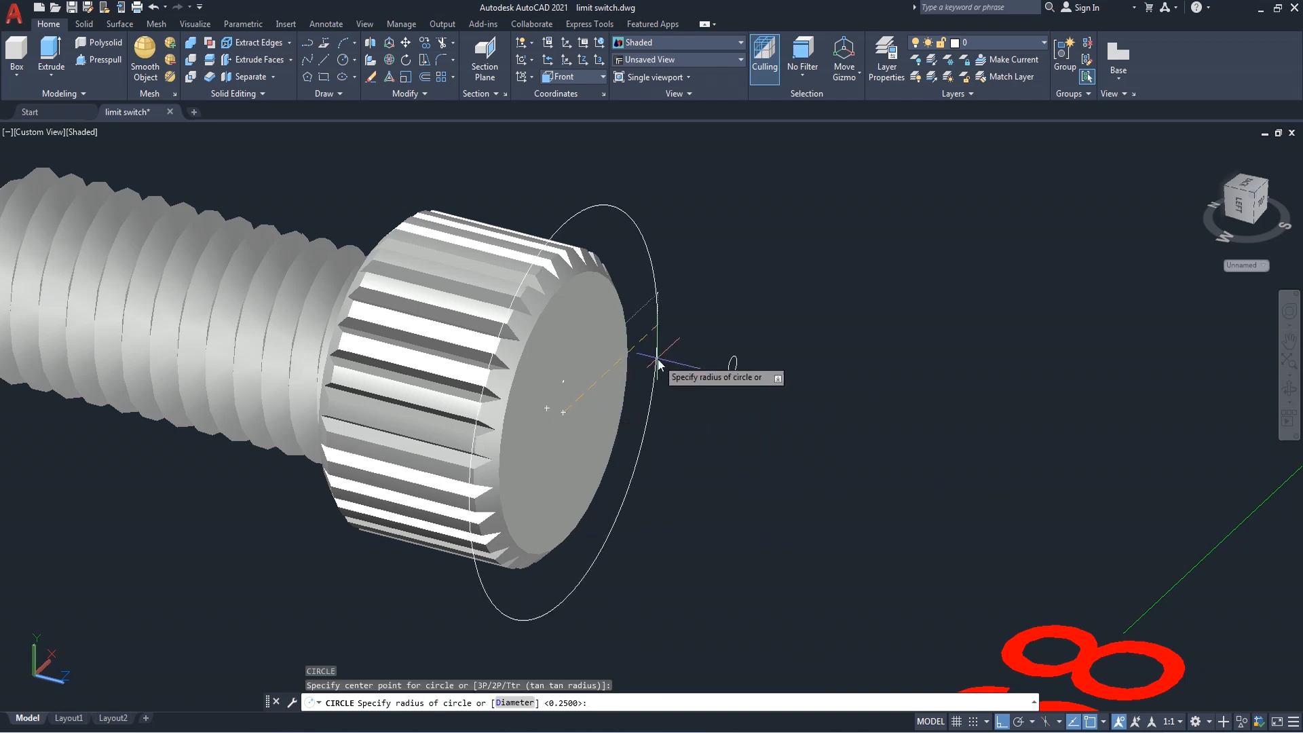
key("Return")
type("4")
key("Return")
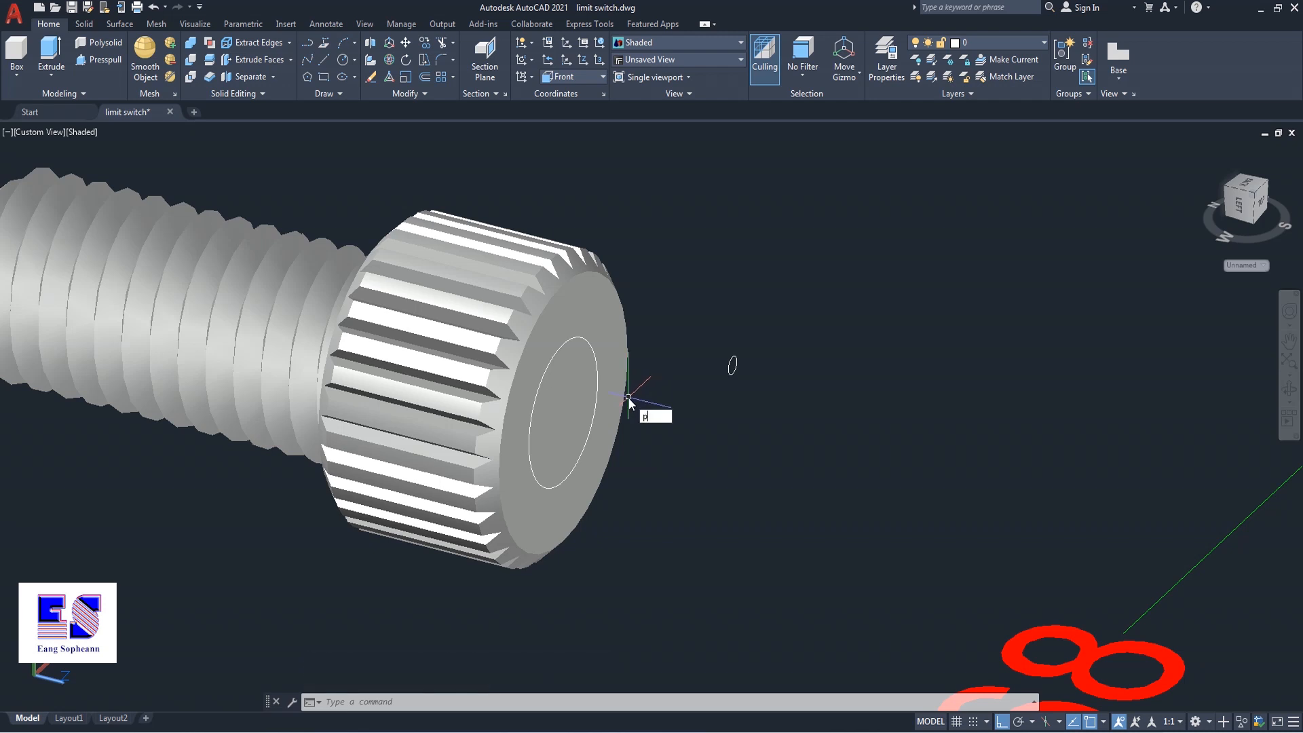
Draw a 6-sided polygon circumscribed about the diameter 4 circle, centred on the screw head's end face
type("ol")
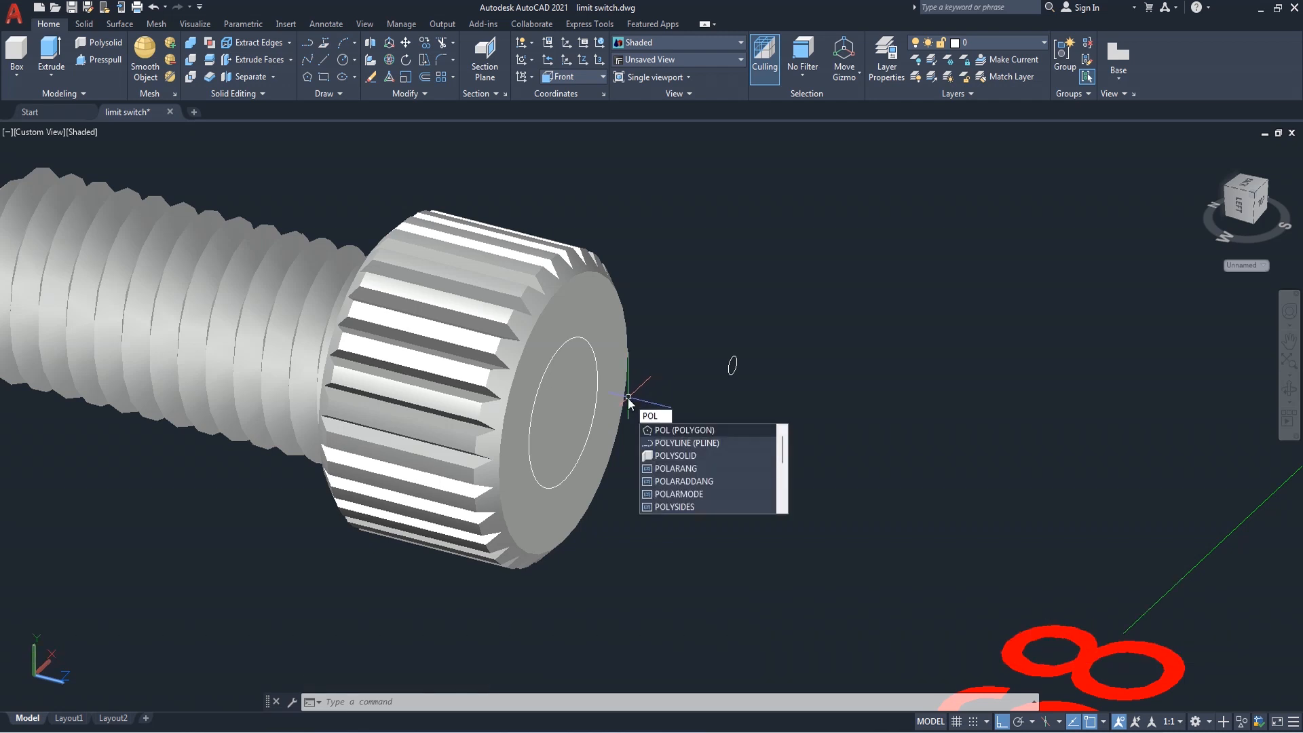
key("Return")
type("6")
key("Return")
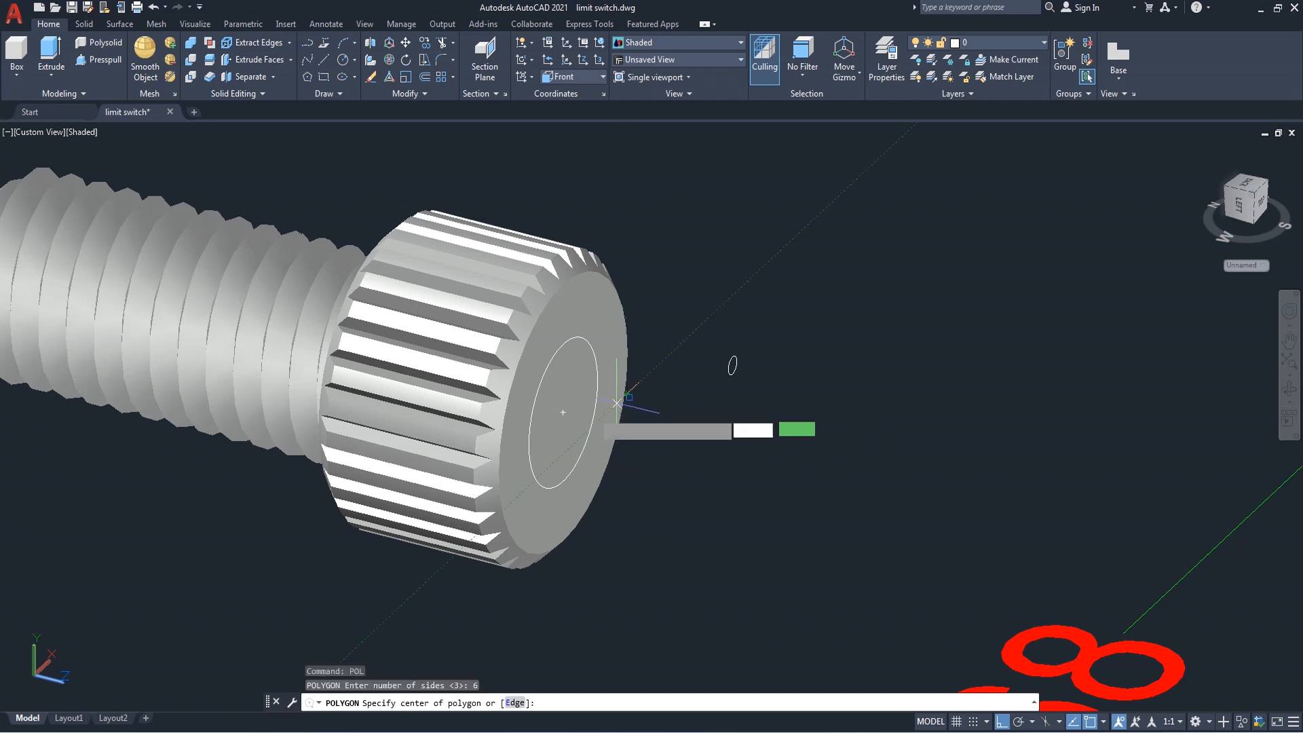
left_click(563, 413)
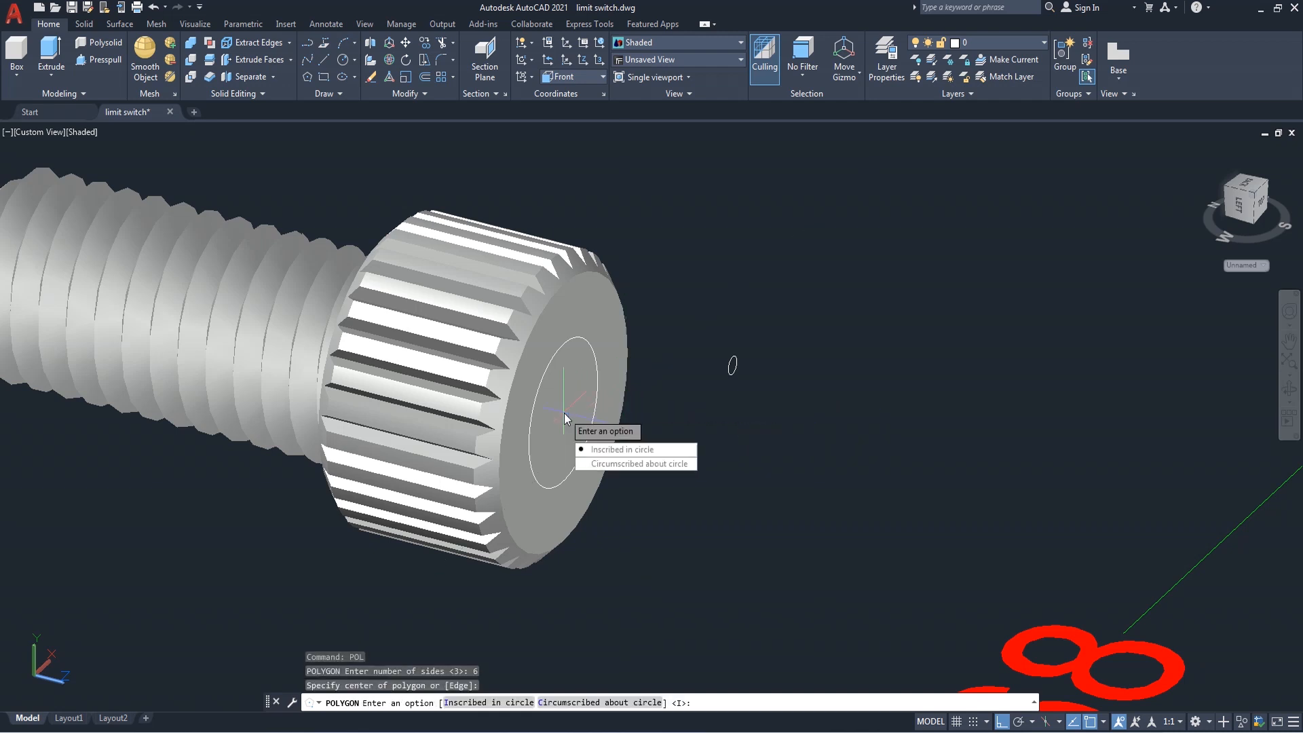
left_click(614, 467)
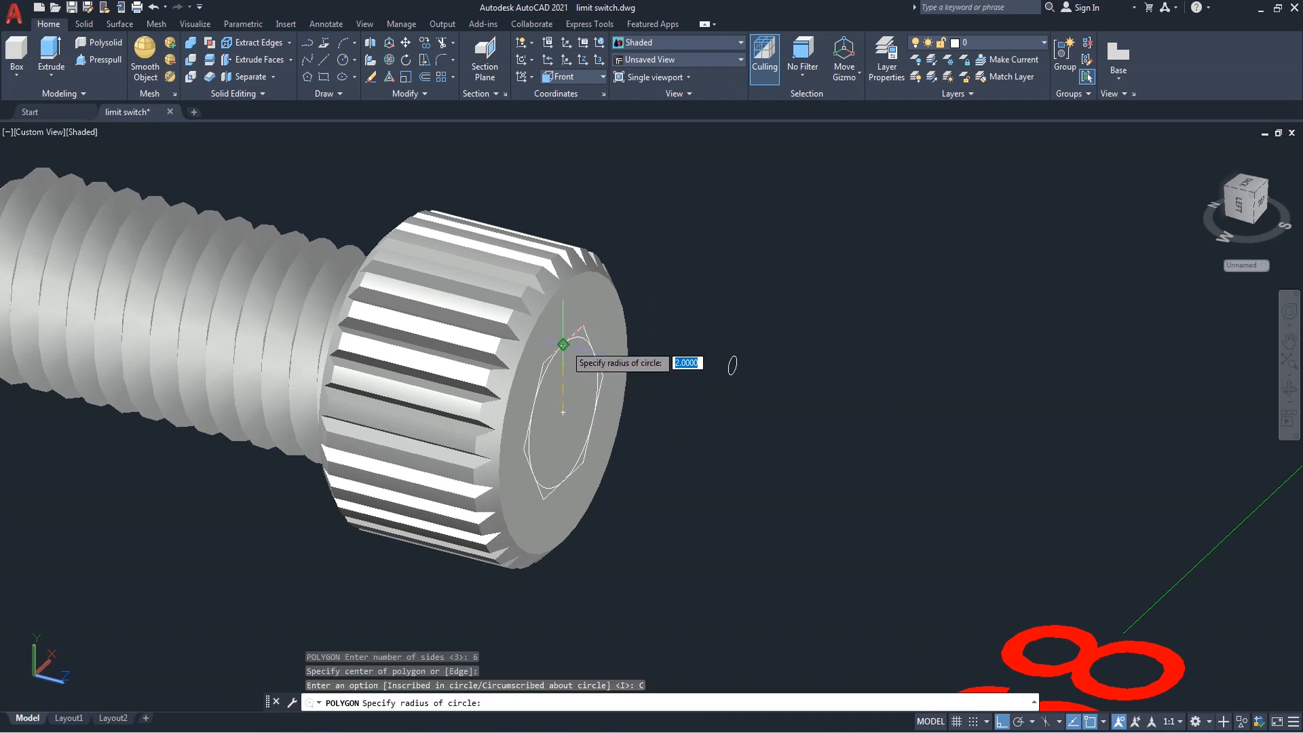
left_click(563, 344)
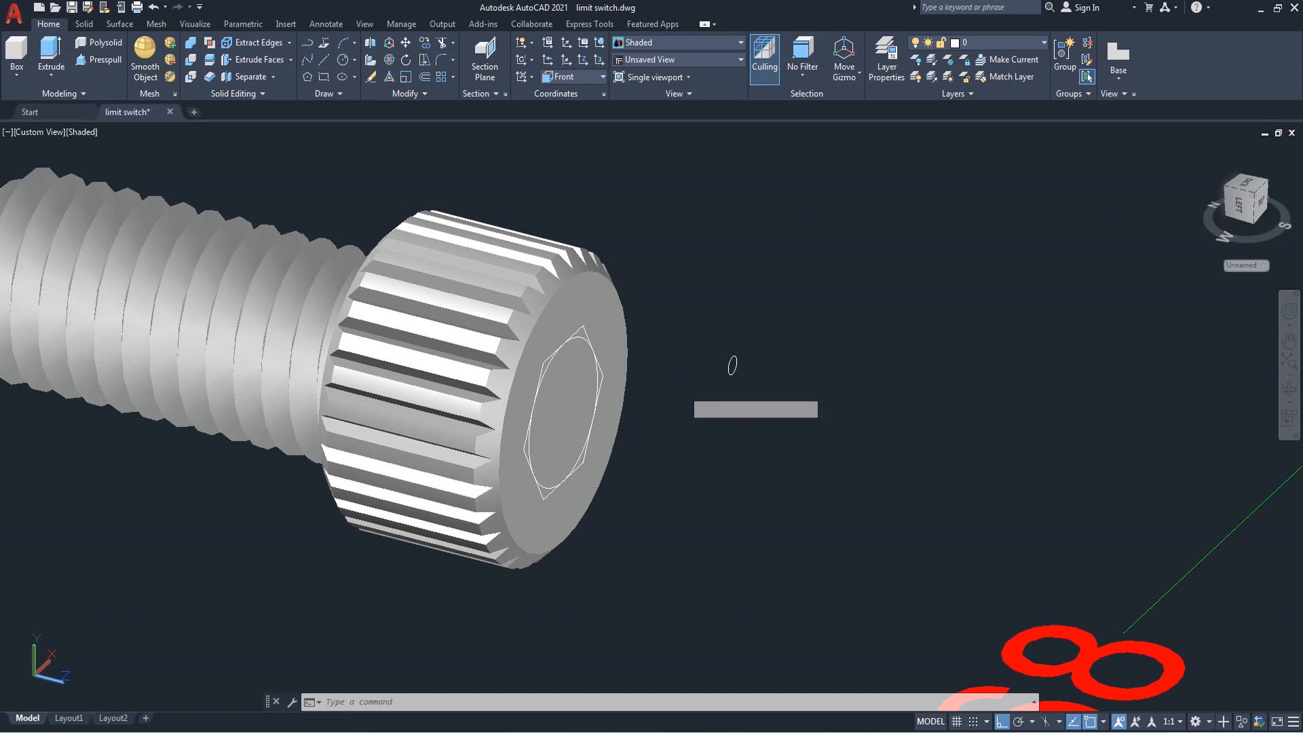
Extrude the diameter 4 circle on the screw head's end face 1 unit into the head
type("EXT")
key("Return")
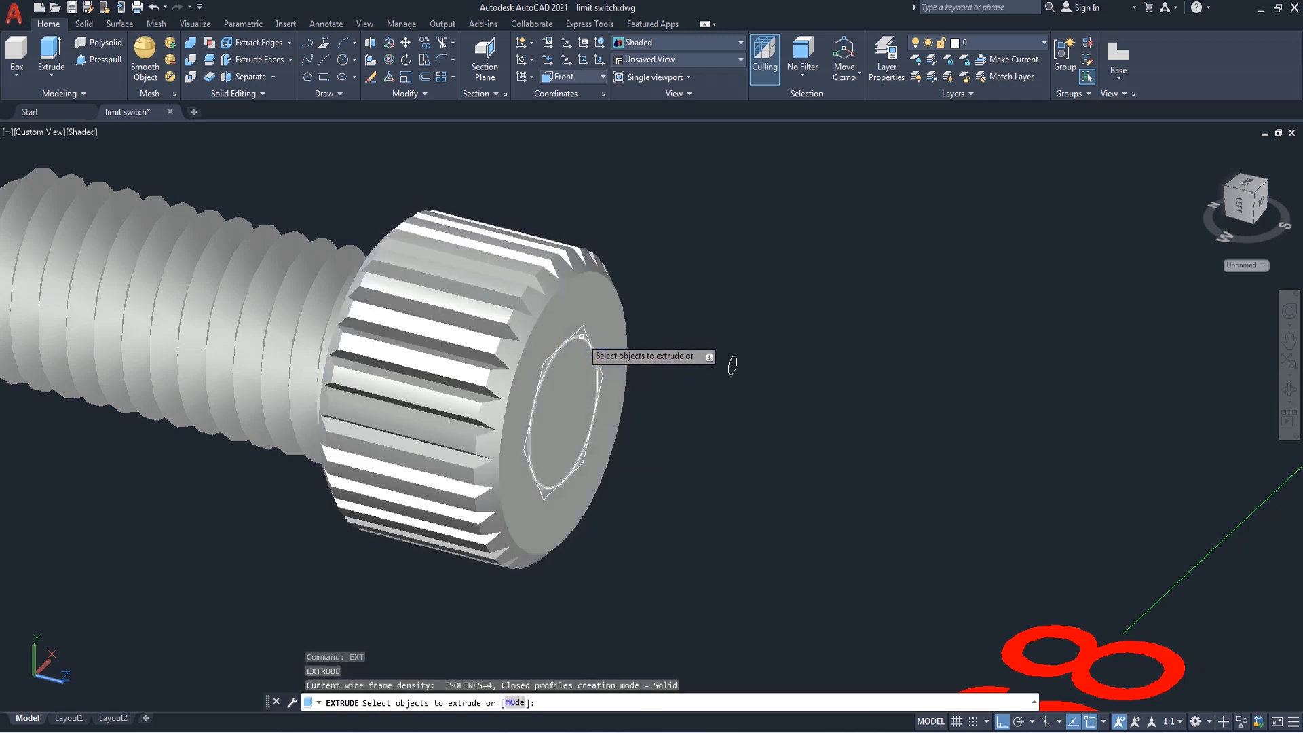
left_click(581, 336)
key("Return")
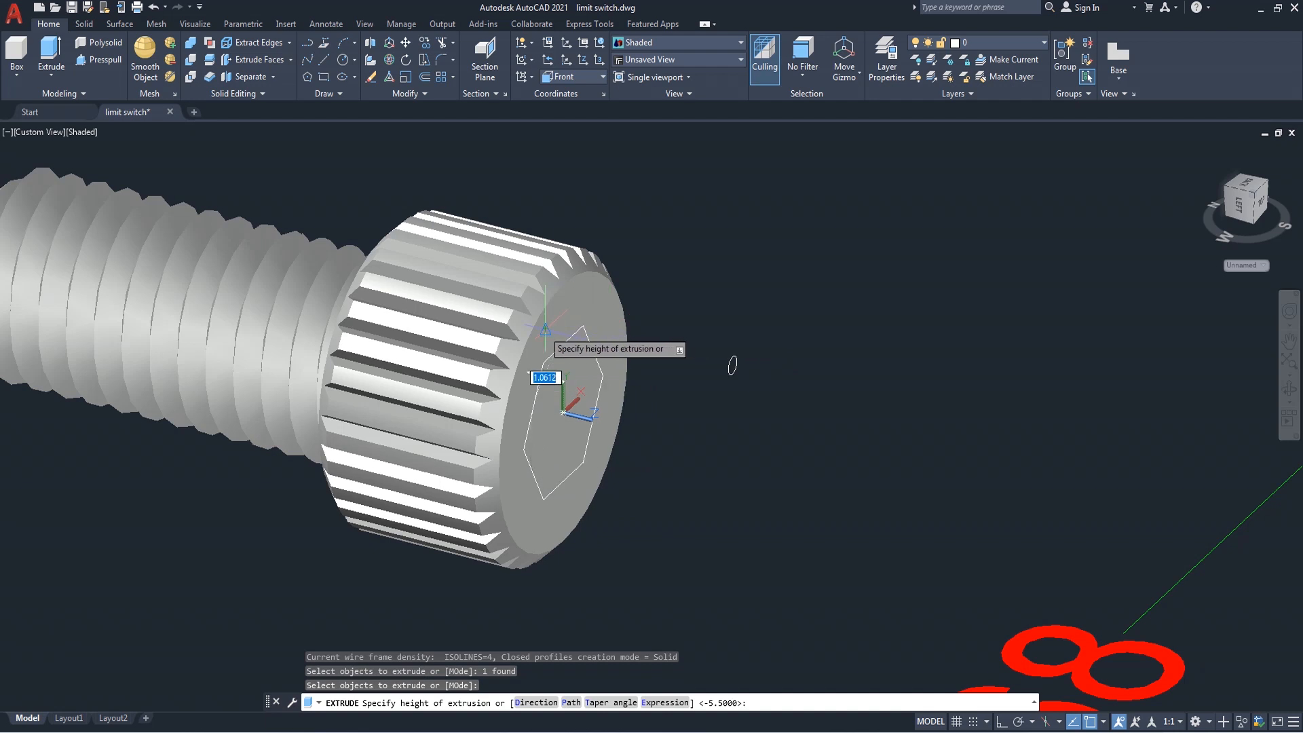
type("1")
key("Return")
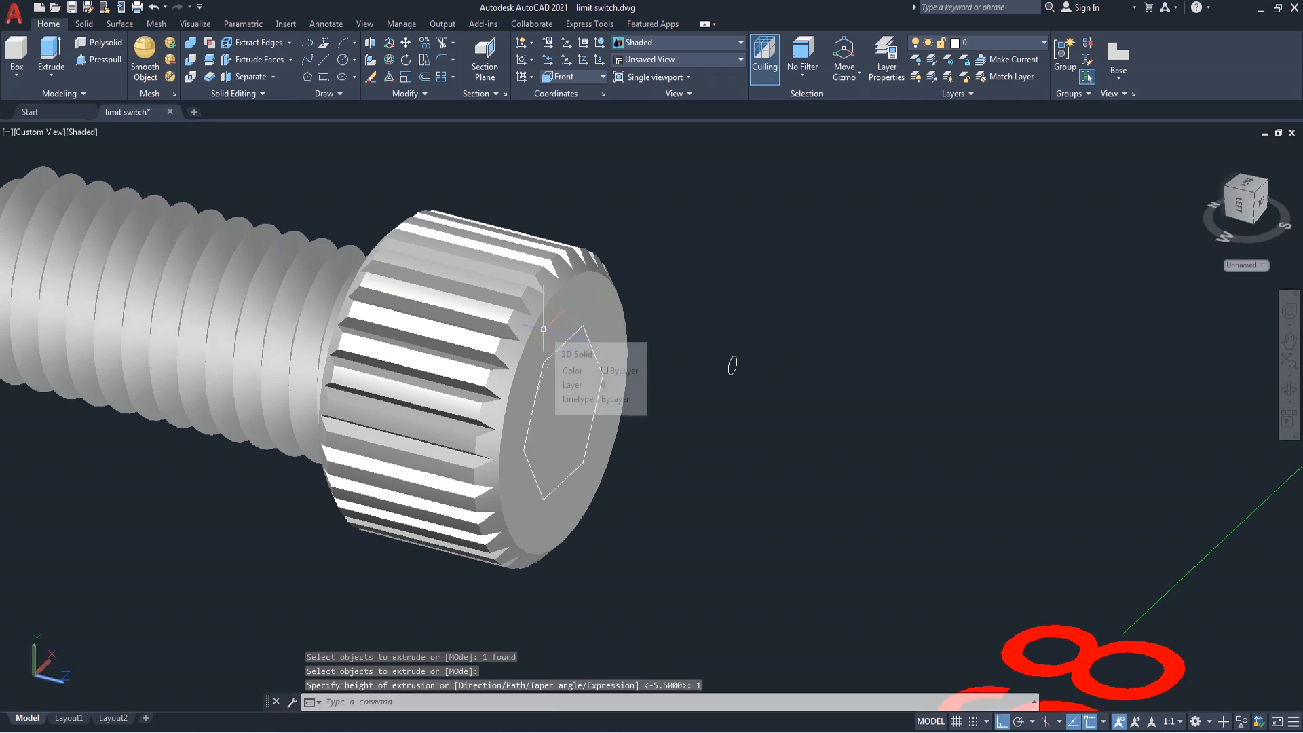
Subtract the extruded disc from the screw head to cut a shallow round recess in its end face
type("s")
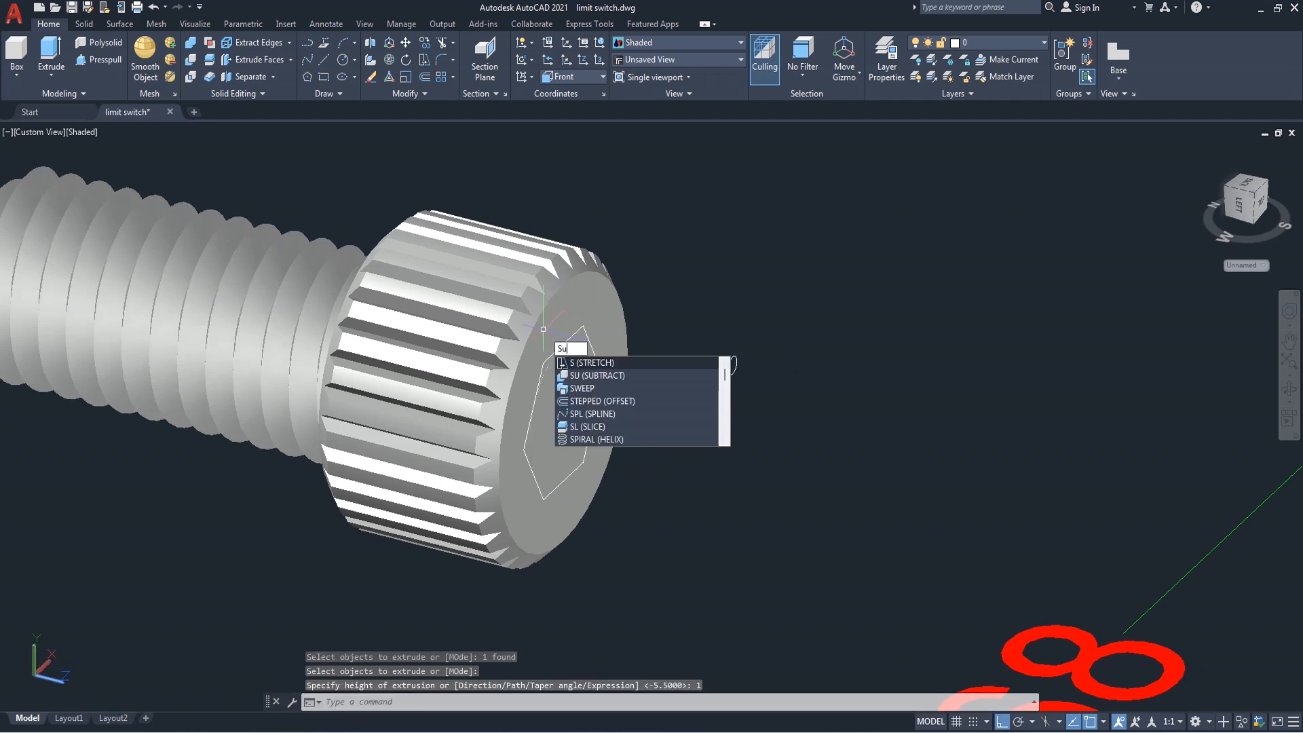
type("u")
key("Return")
left_click(543, 329)
key("Return")
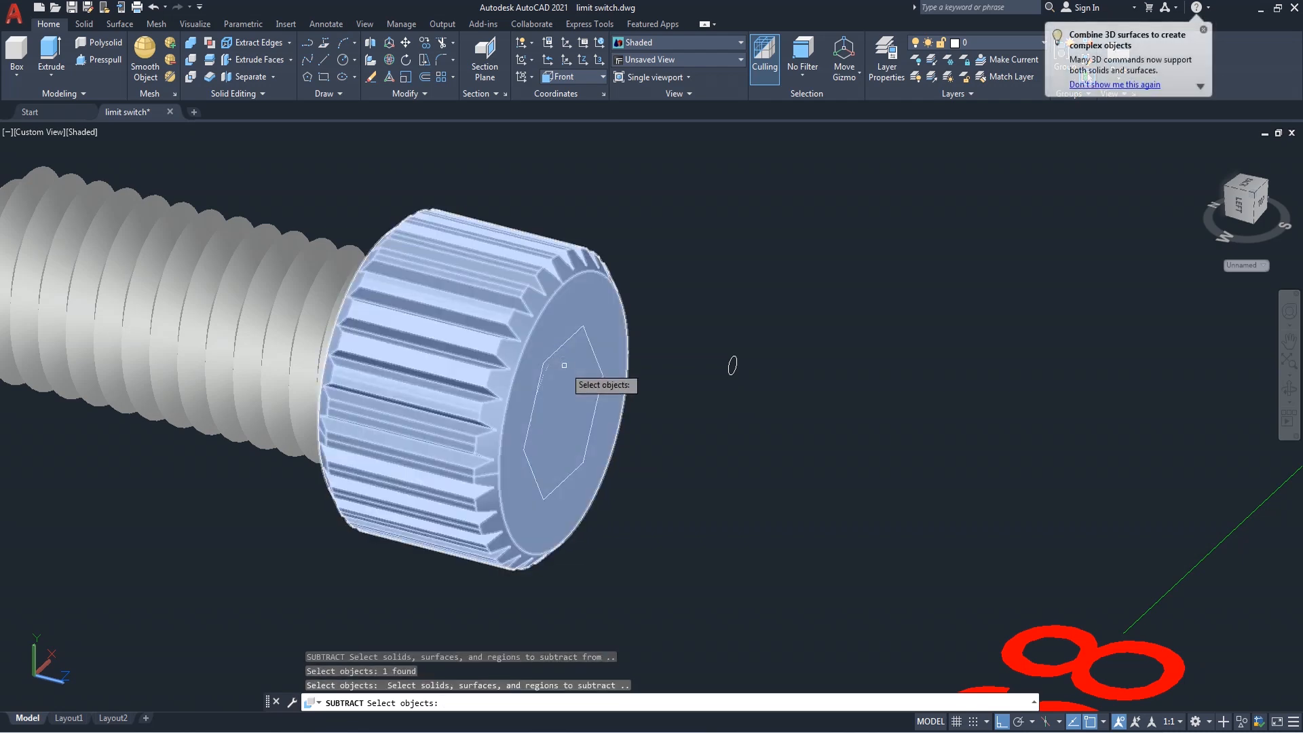
left_click(576, 397)
key("Return")
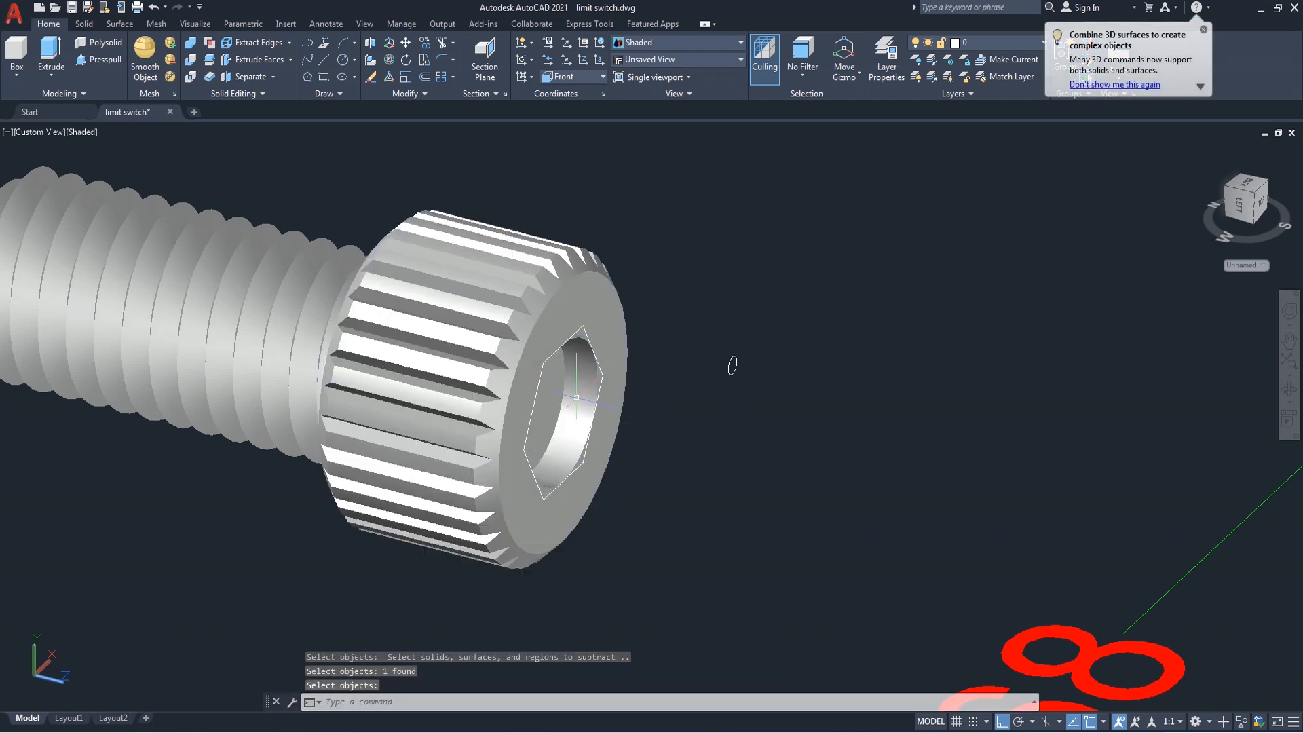
Try to chamfer the rim of the round recess on the head's end face with both distances at 0.5
type("cha")
key("Return")
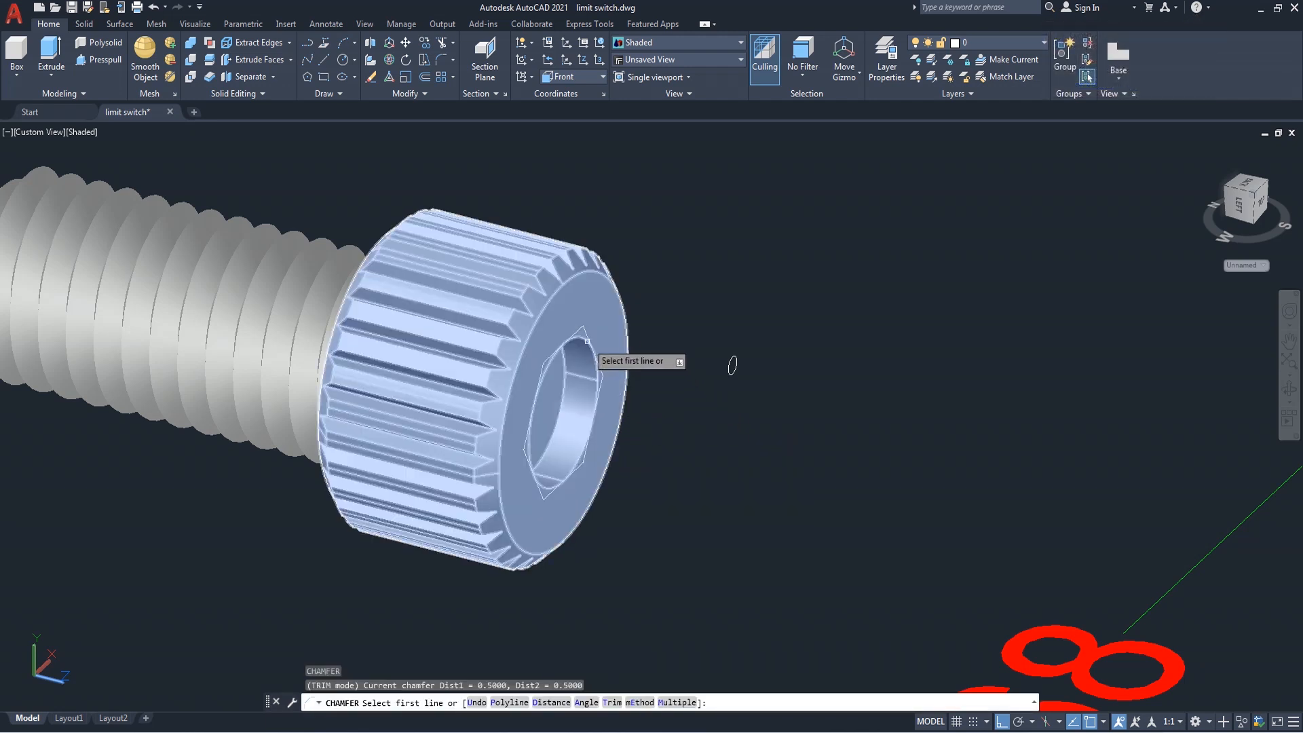
left_click(587, 340)
left_click(623, 394)
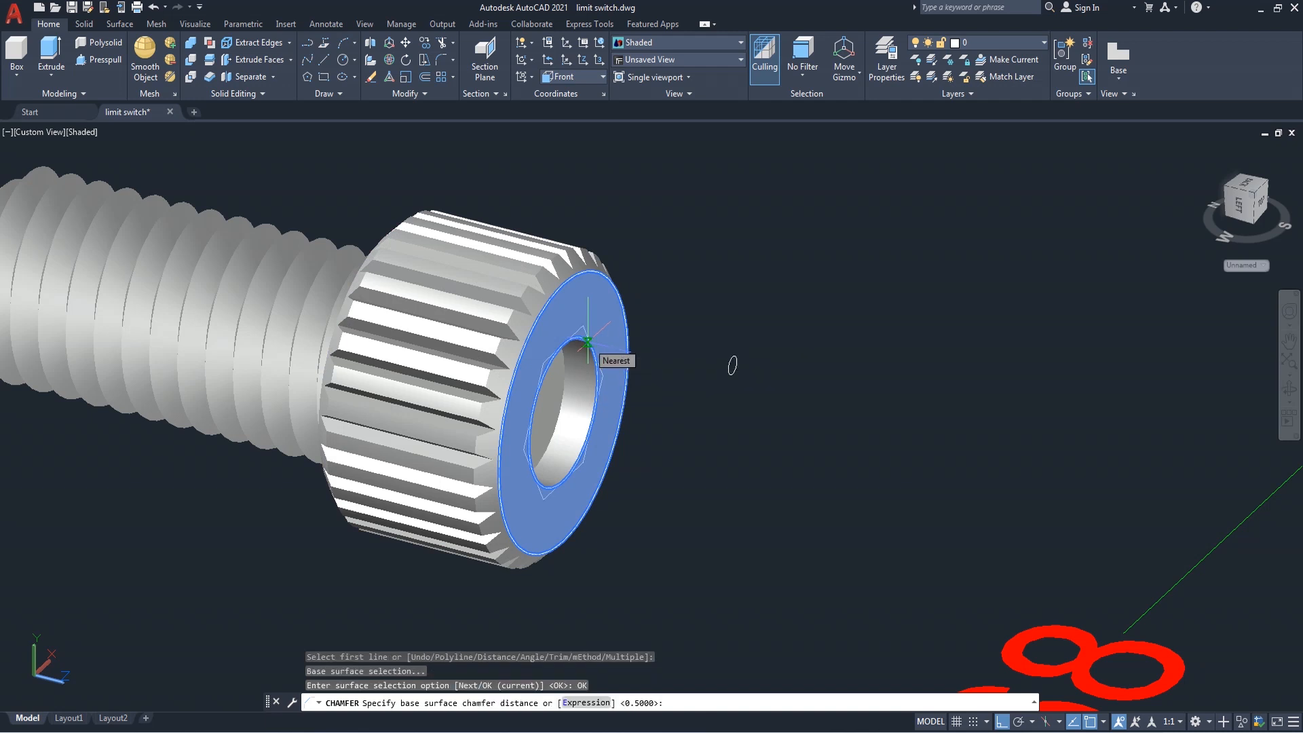
key("Return")
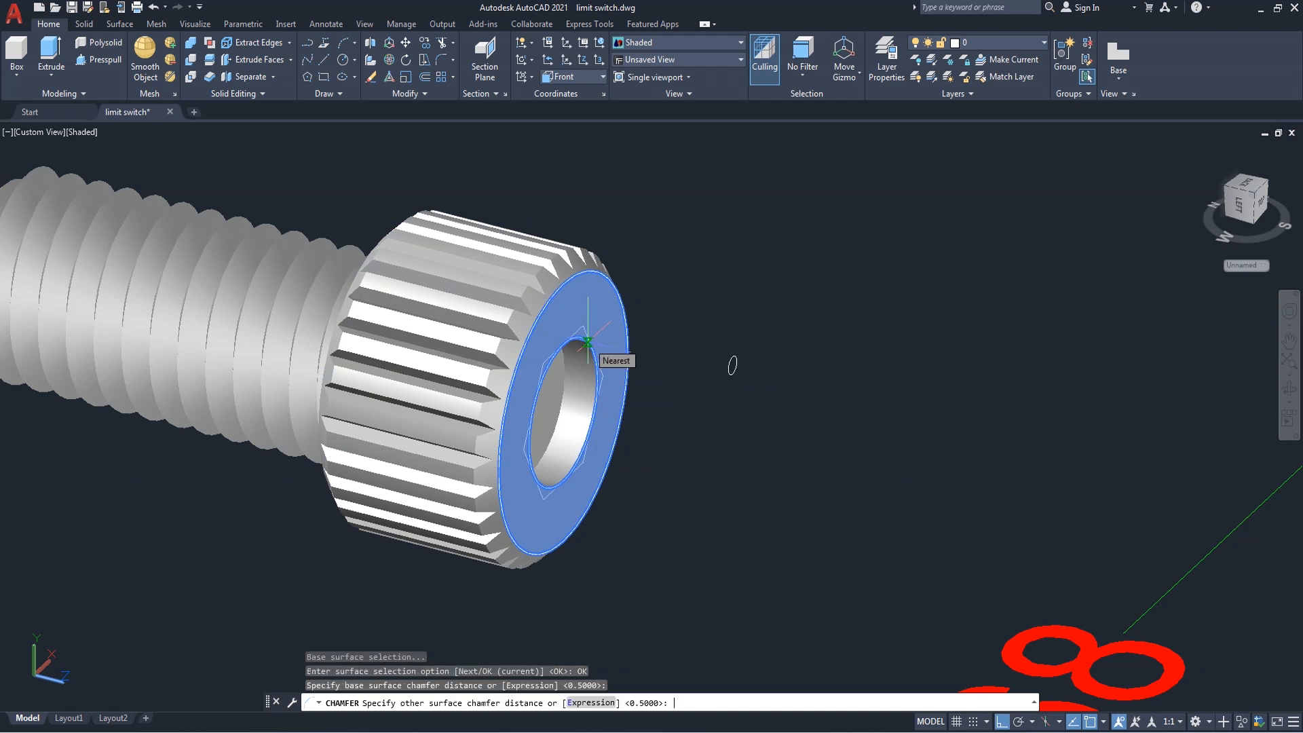
key("Return")
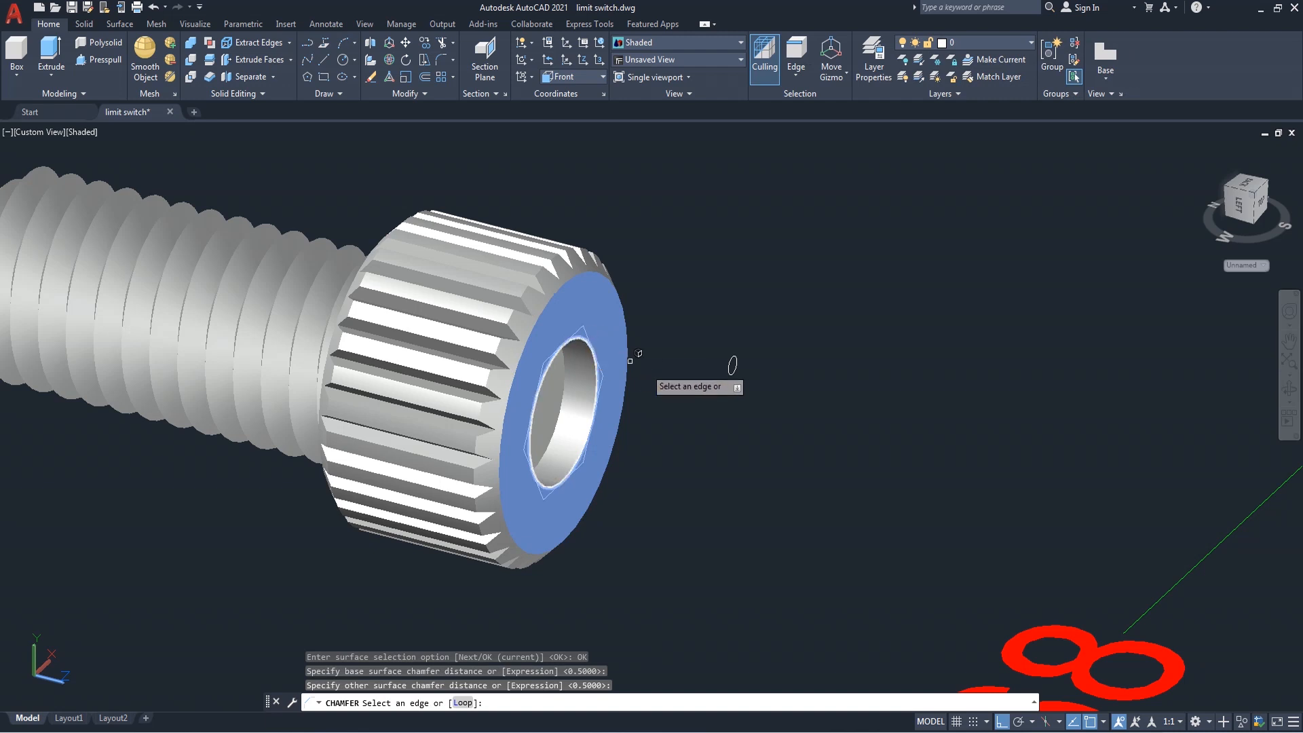
key("Return")
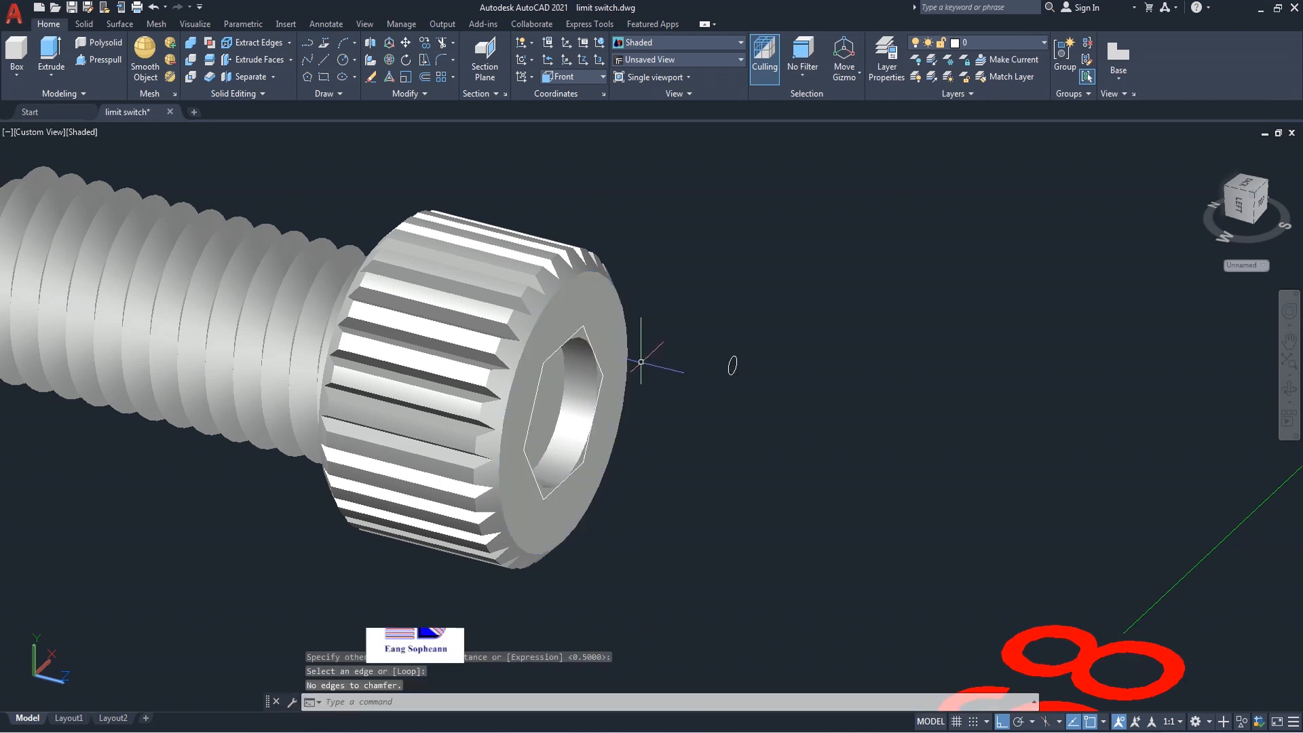
Chamfer the round recess's rim on the head's end face with both distances at 0.5
key("Return")
left_click(597, 383)
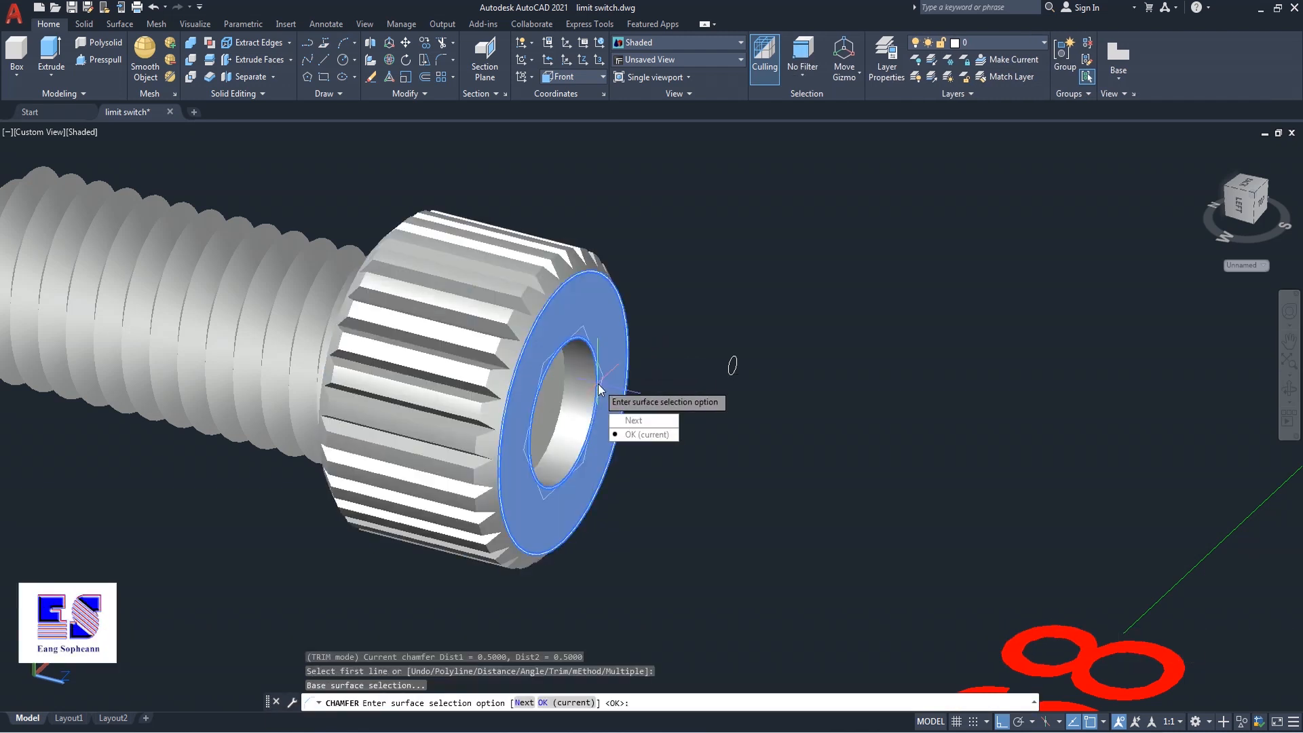
left_click(651, 438)
key("Return")
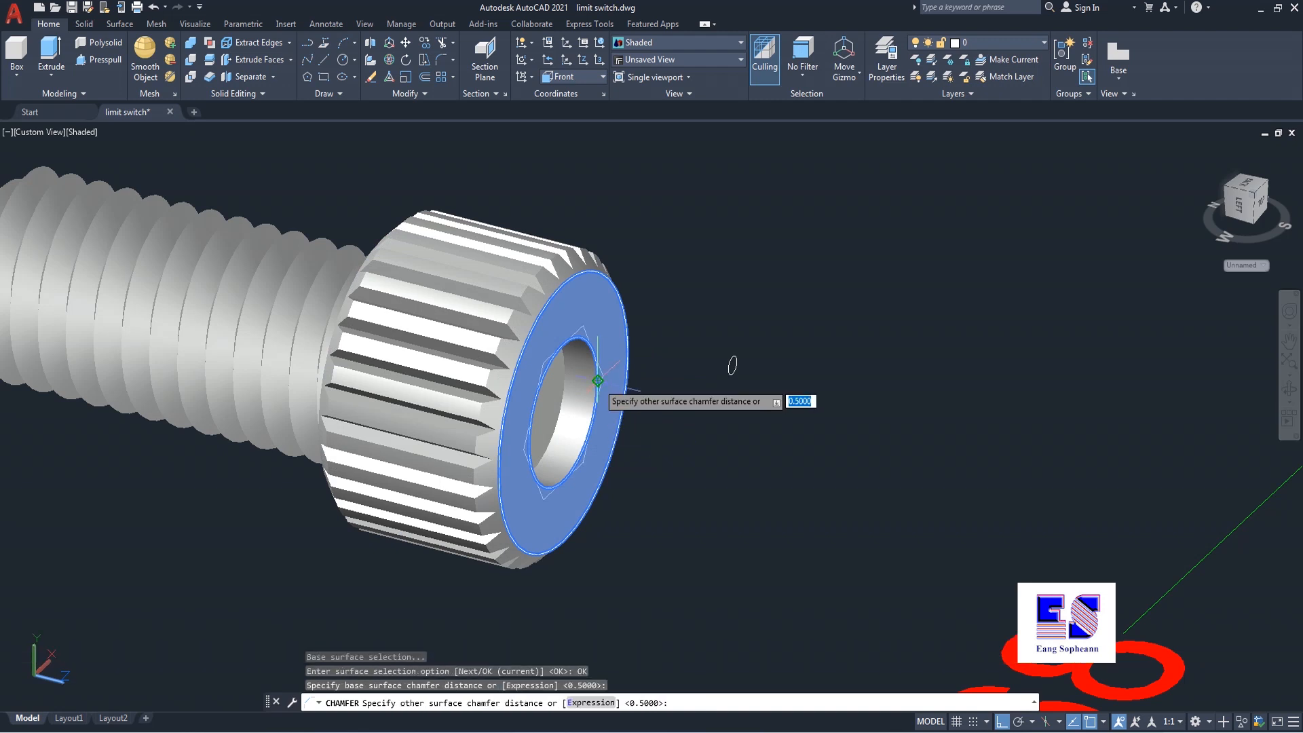
key("Return")
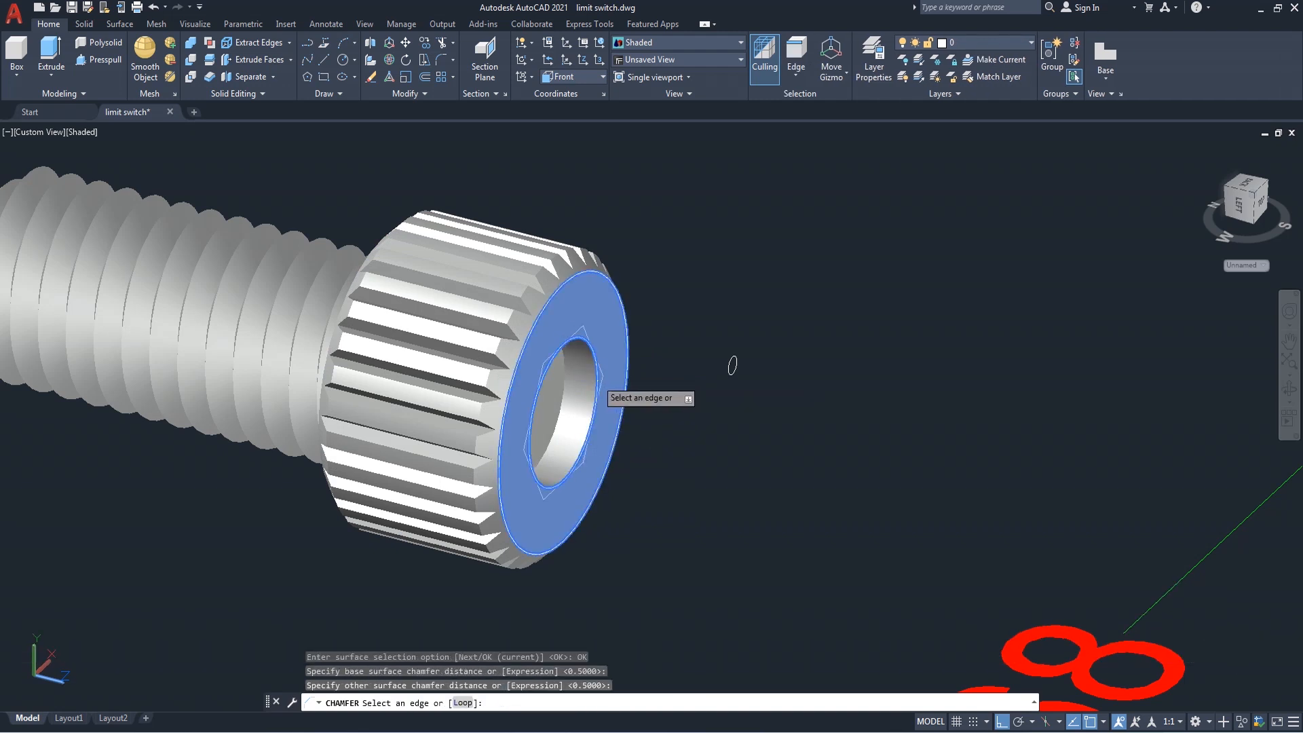
key("Return")
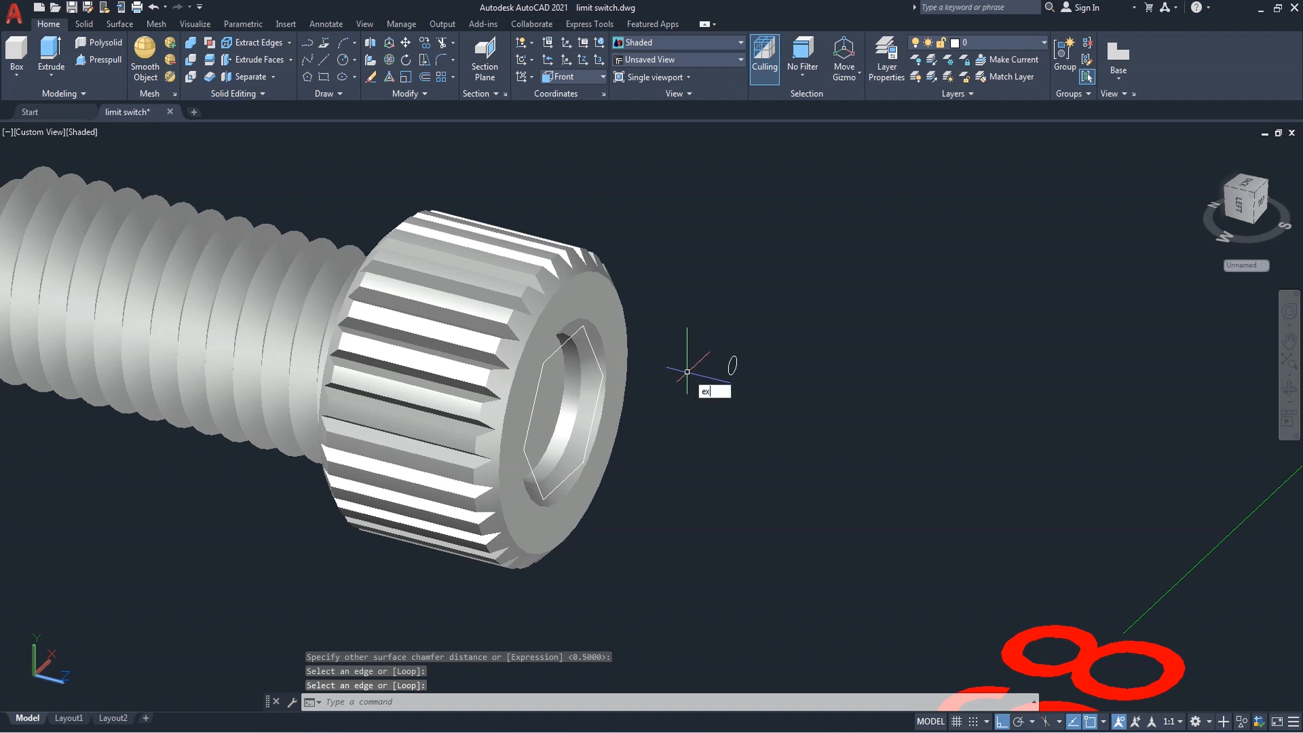
Extrude the hexagon on the screw head's end face 4 units into the head
type("ex")
key("Return")
left_click(594, 360)
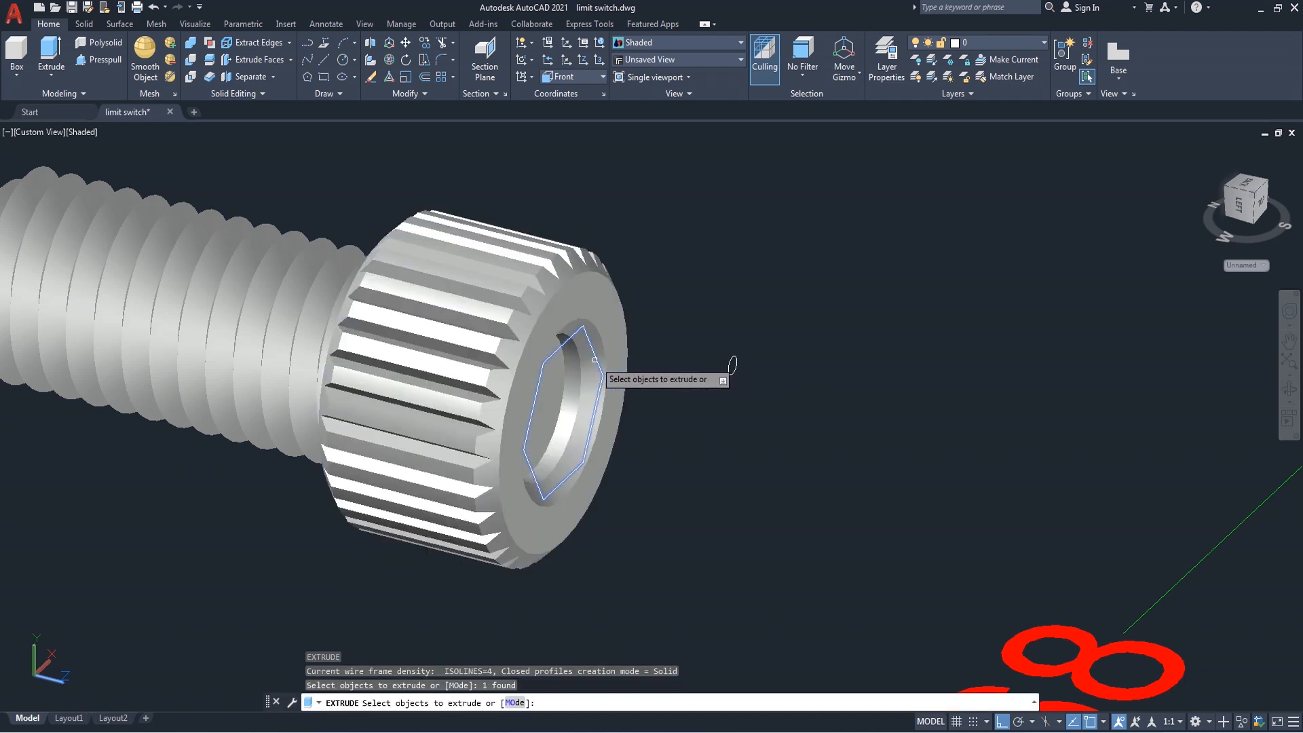
key("Return")
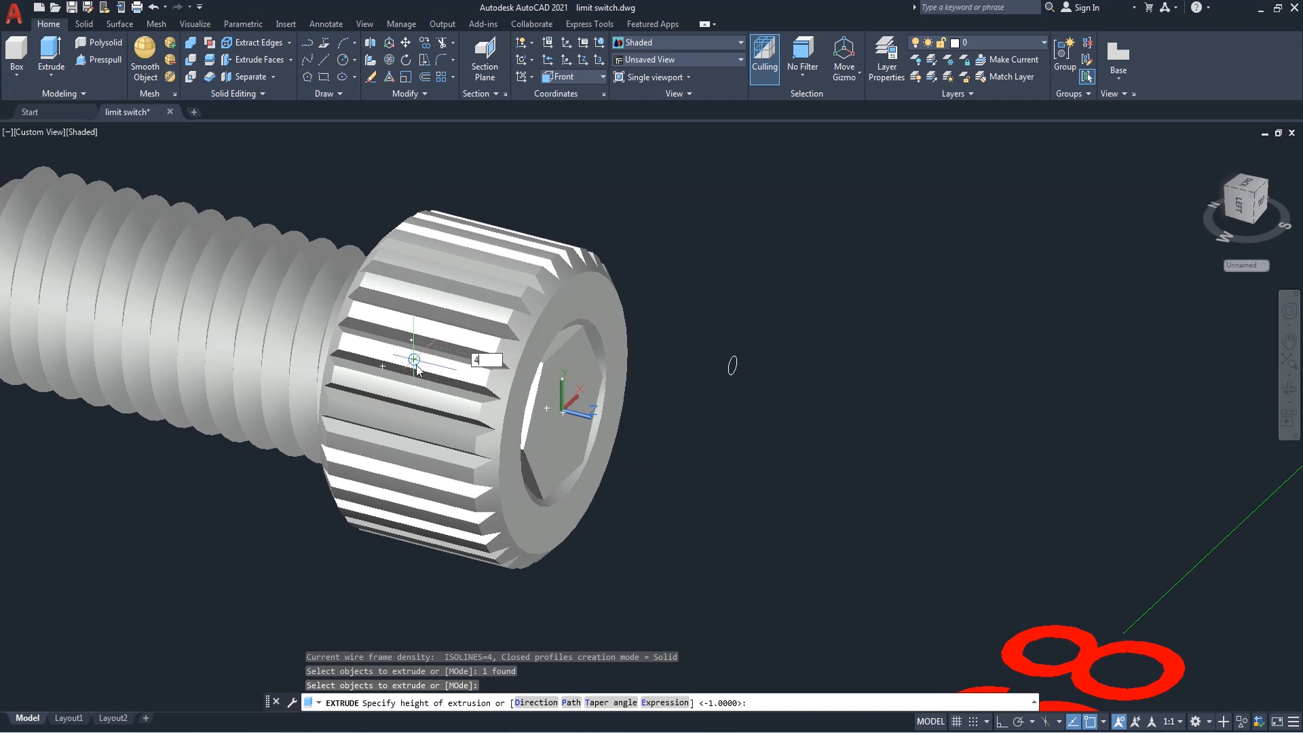
type("4")
key("Return")
Subtract the extruded hexagonal prism from the screw head to cut the hex socket
type("s")
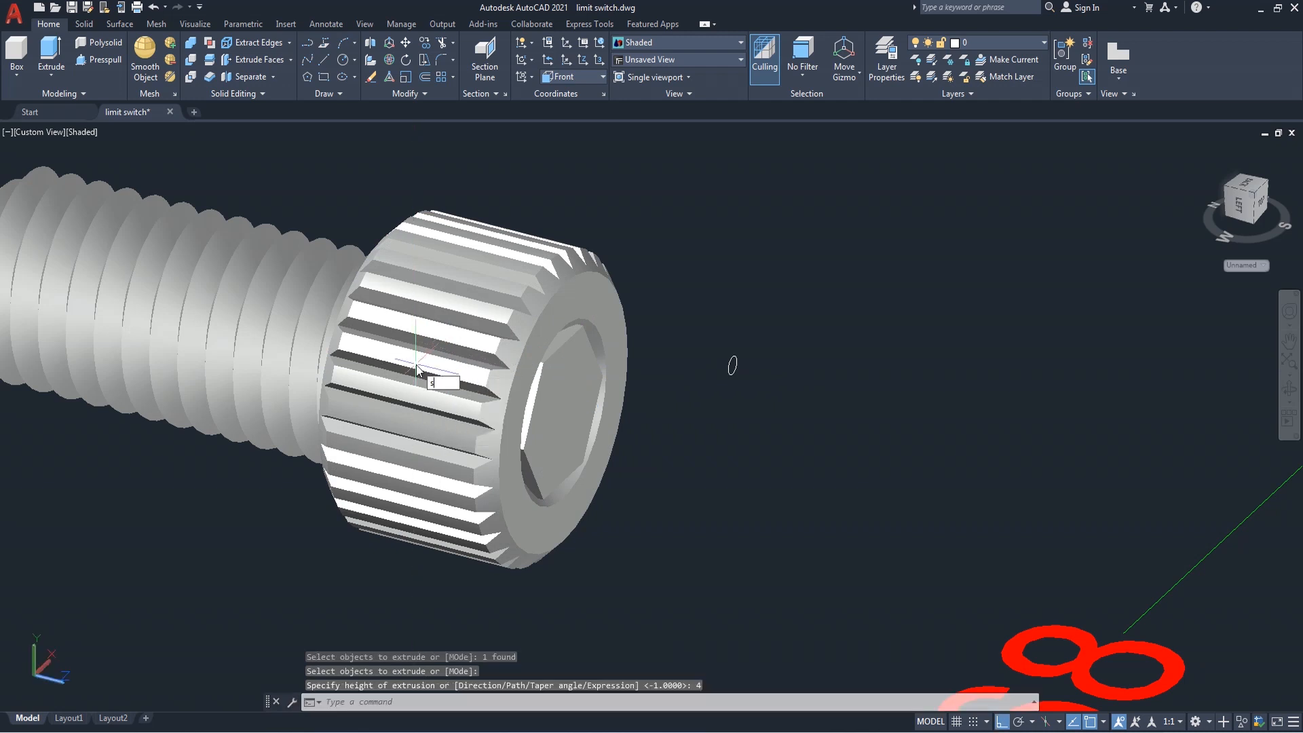
type("u")
key("Return")
left_click(474, 387)
key("Return")
left_click(553, 392)
key("Return")
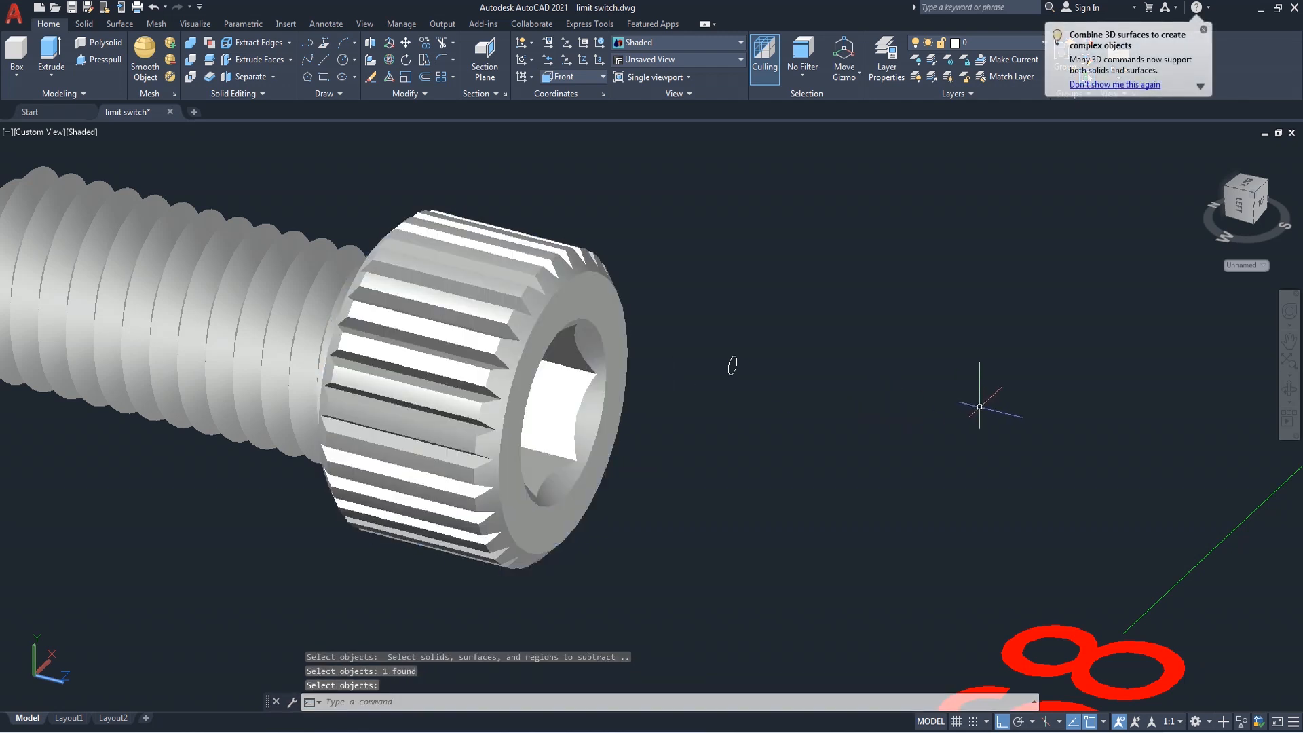
Examine the cap screw's grooved head, hex socket and thread from several angles beside the lever arm
left_click(1288, 392)
left_click_drag(1187, 391, 1013, 389)
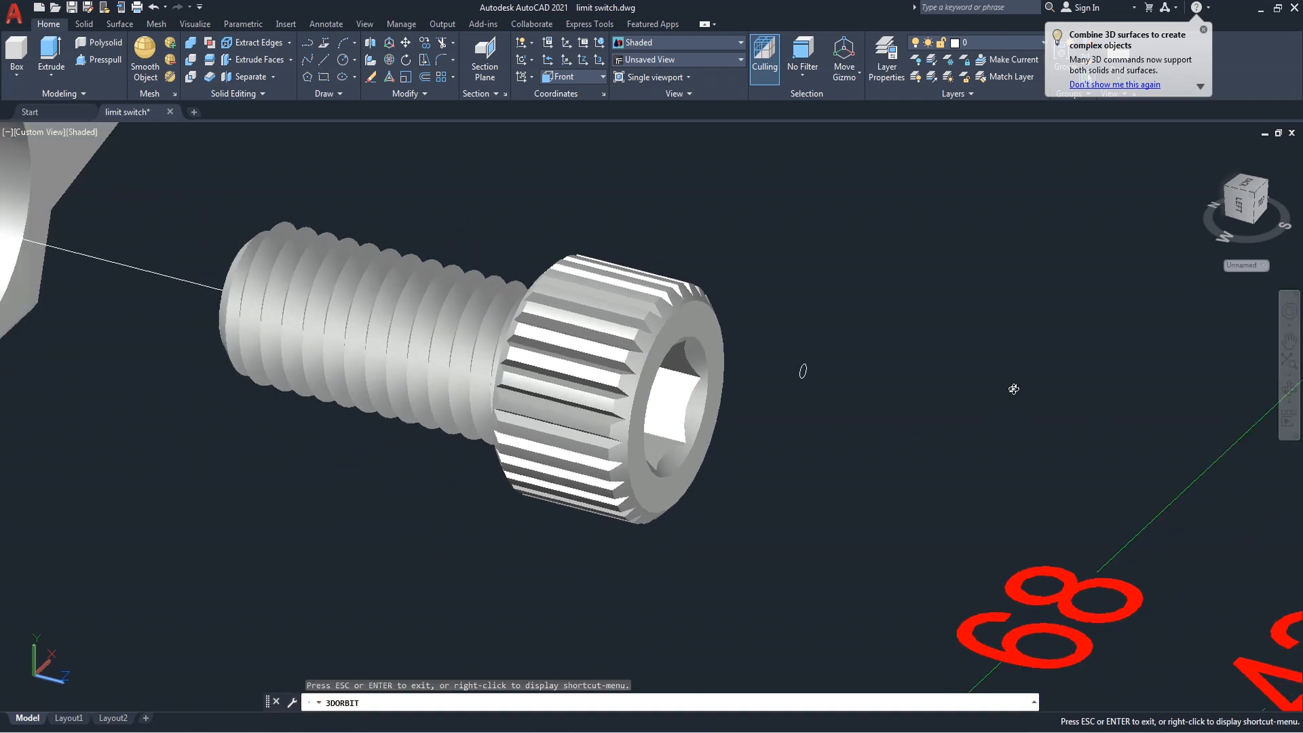
mouse_move(707, 398)
left_mouse_down()
mouse_move(675, 348)
mouse_move(690, 398)
left_mouse_up()
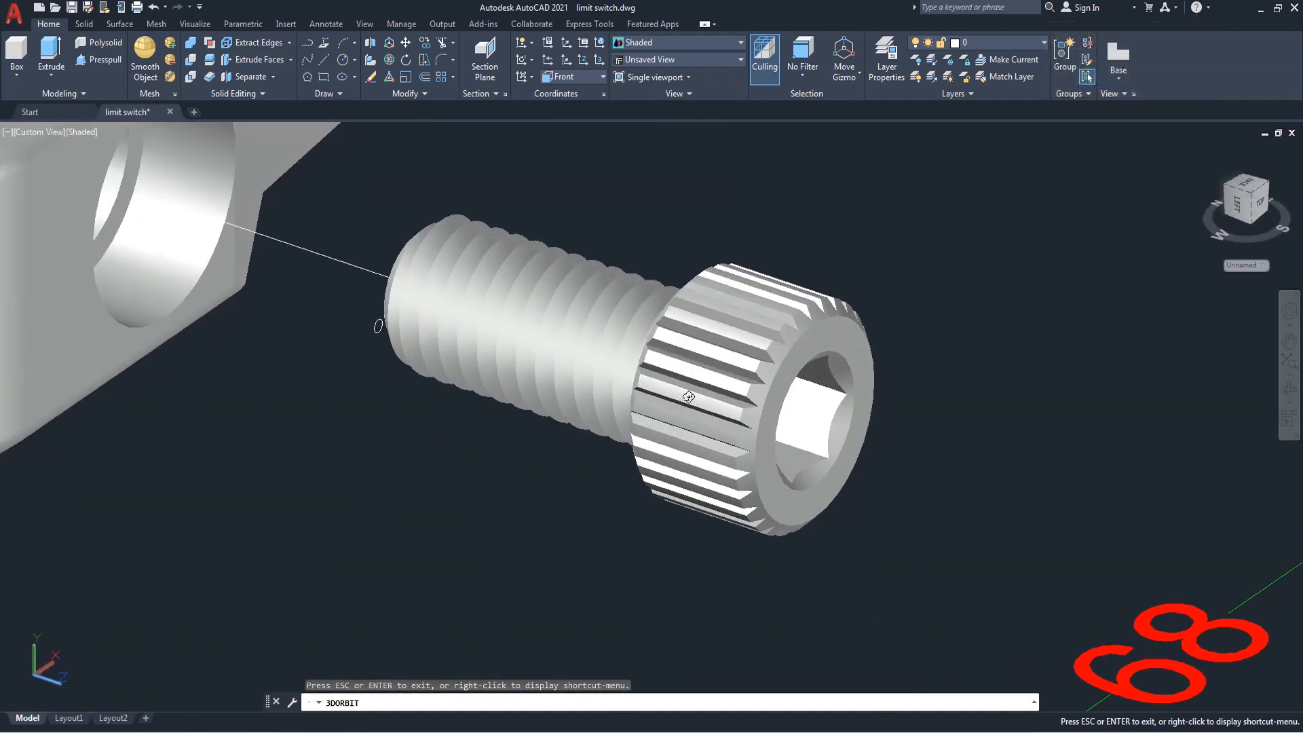
scroll(758, 435, "up", 1)
scroll(758, 435, "up", 3)
middle_click_drag(759, 435, 875, 474)
scroll(833, 432, "down", 2)
scroll(831, 432, "up", 1)
scroll(829, 433, "down", 1)
scroll(825, 433, "up", 1)
scroll(869, 470, "down", 2)
left_click_drag(742, 395, 706, 401, "shift")
scroll(726, 401, "down", 4)
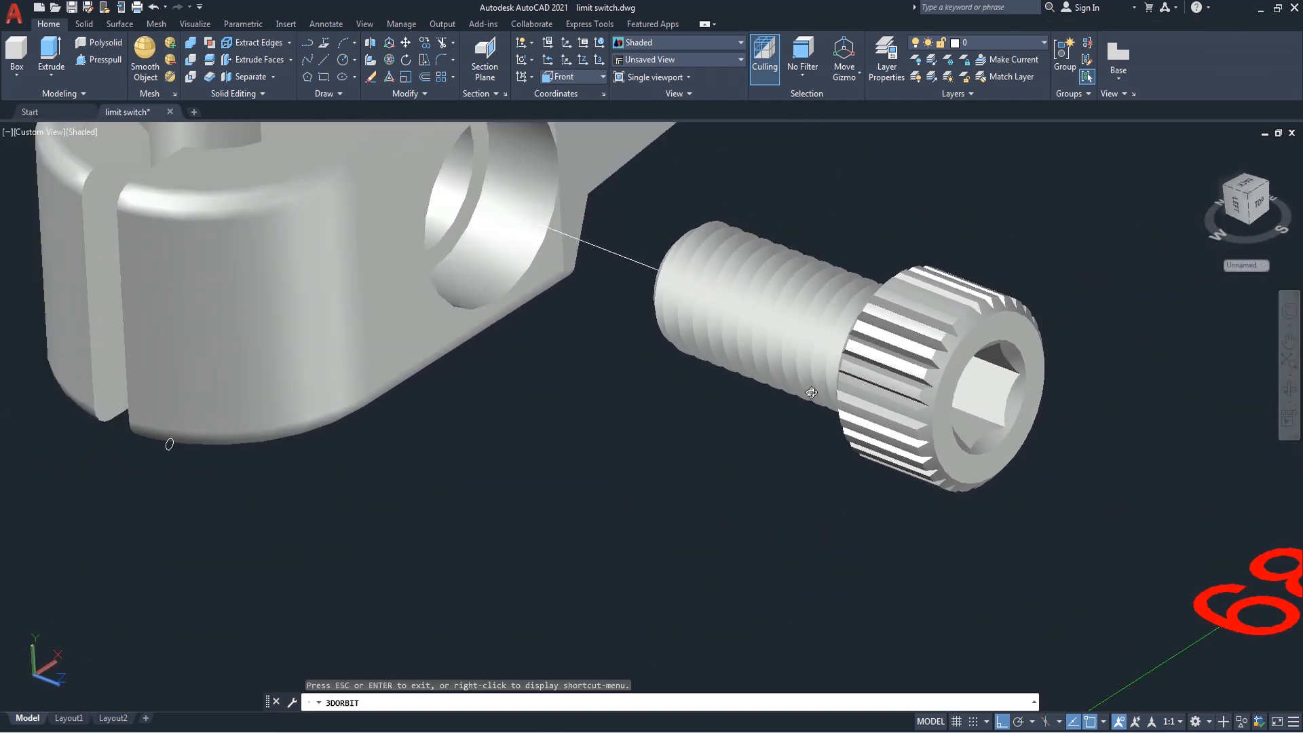
right_click(1011, 310)
left_click(1031, 316)
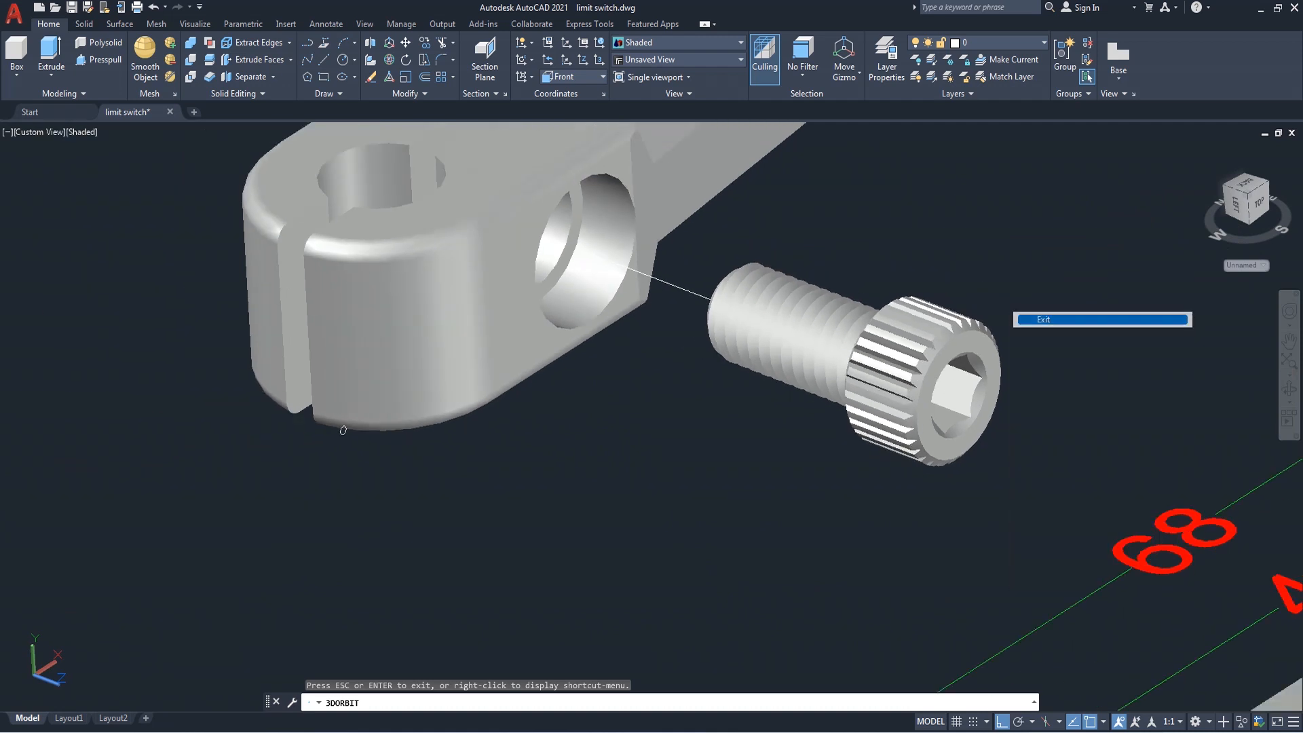
Union the grooved screw head and the threaded shank into one solid
left_click(918, 328)
left_click(827, 333)
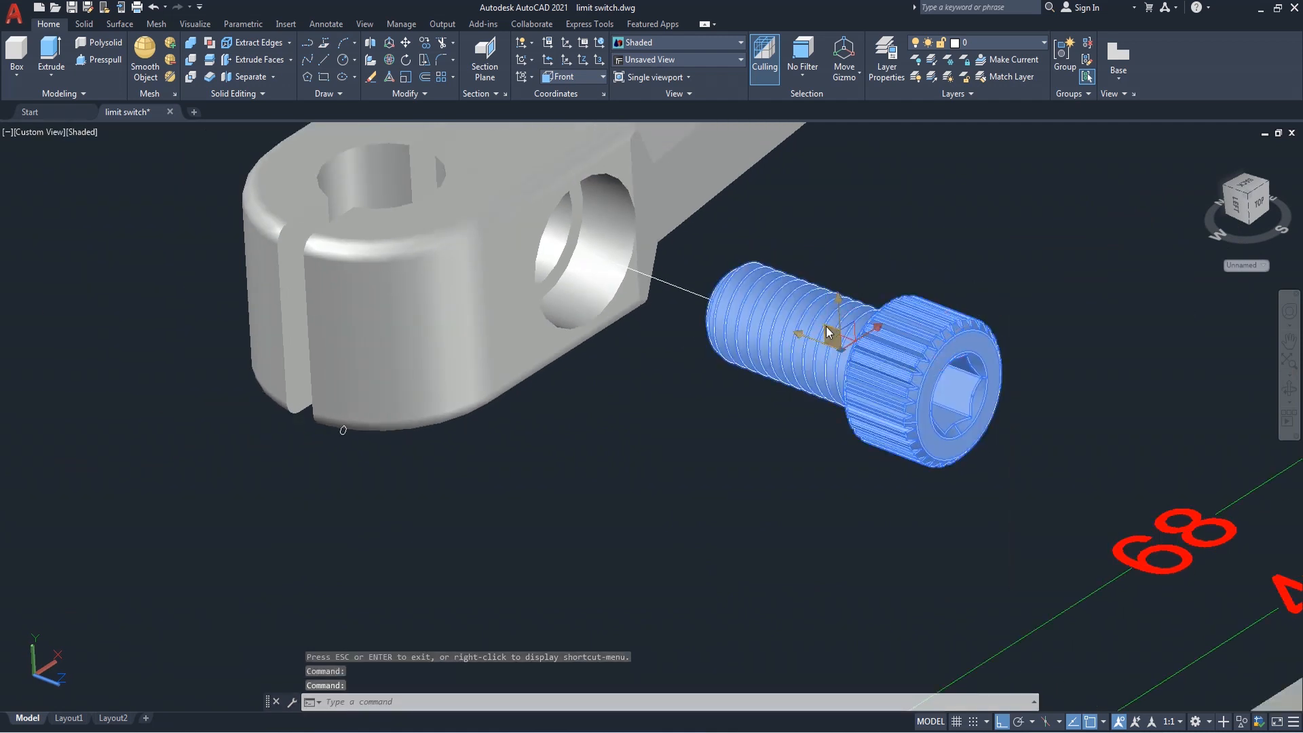
key("Return")
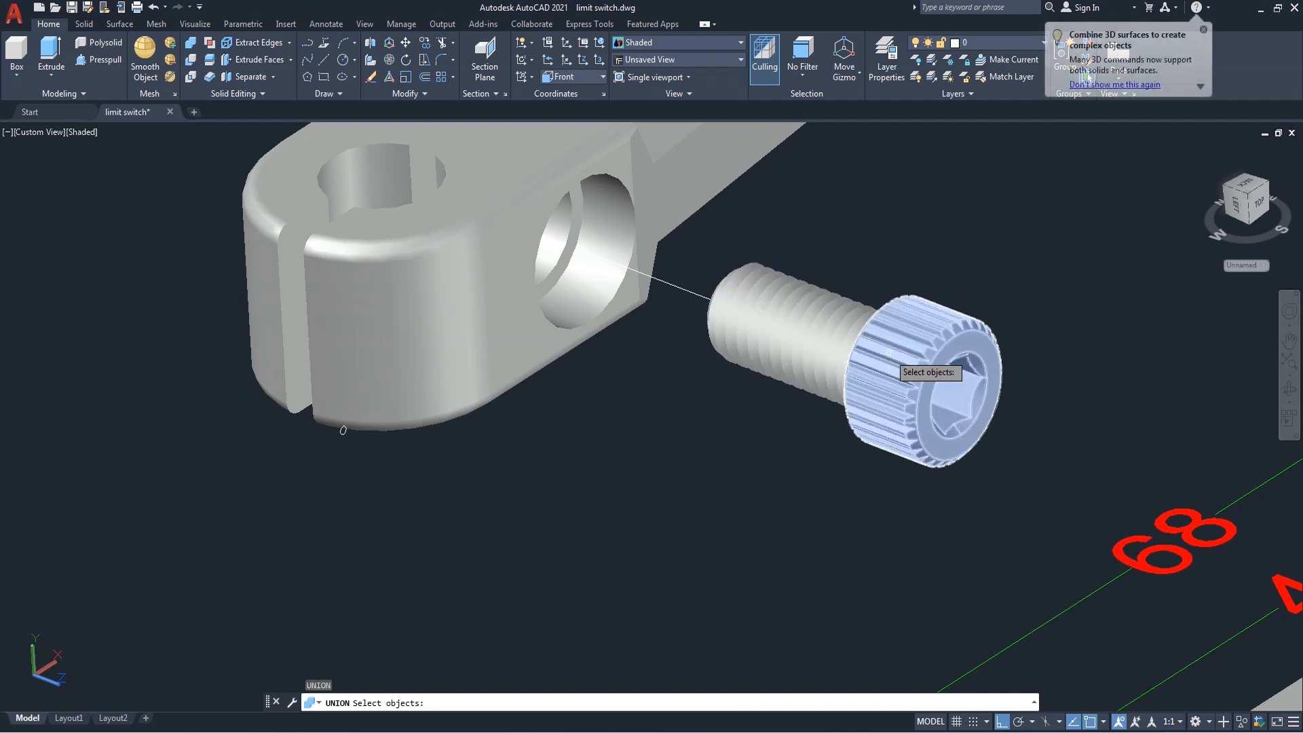
left_click(861, 339)
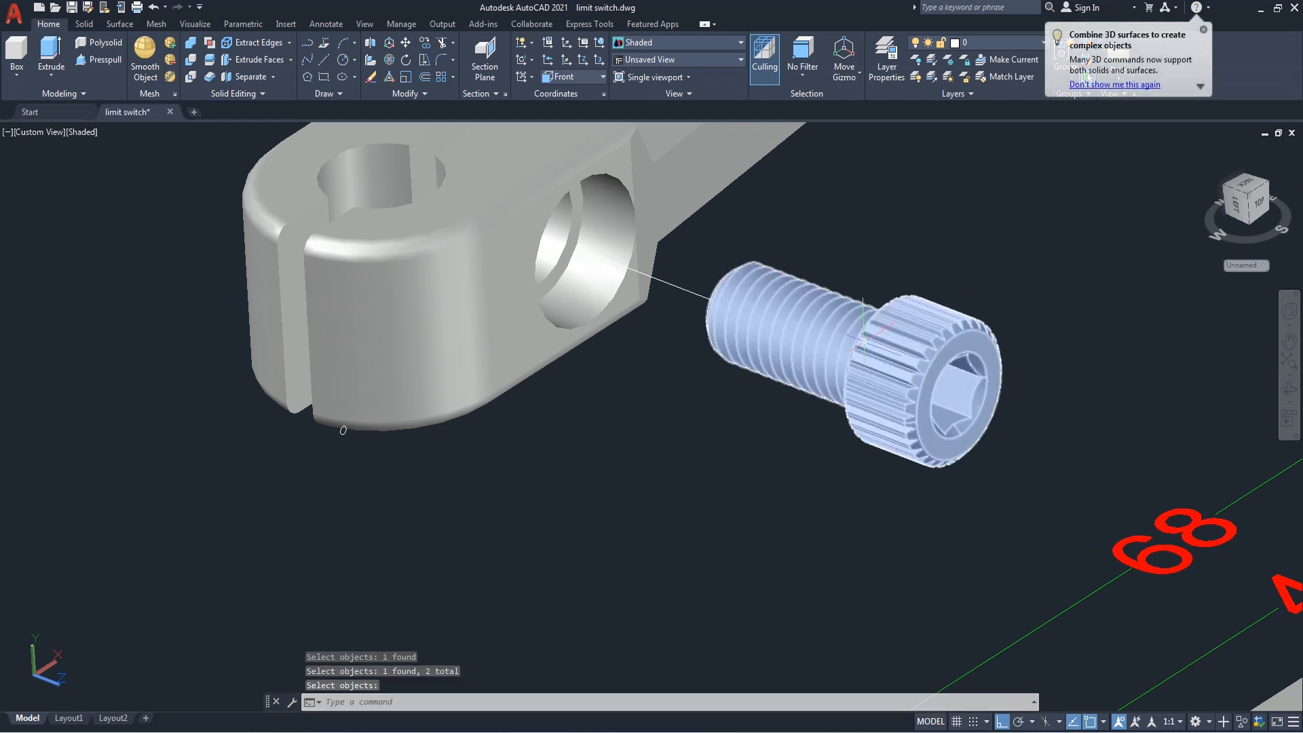
Switch the coordinate system from Front to World
scroll(942, 366, "up", 2)
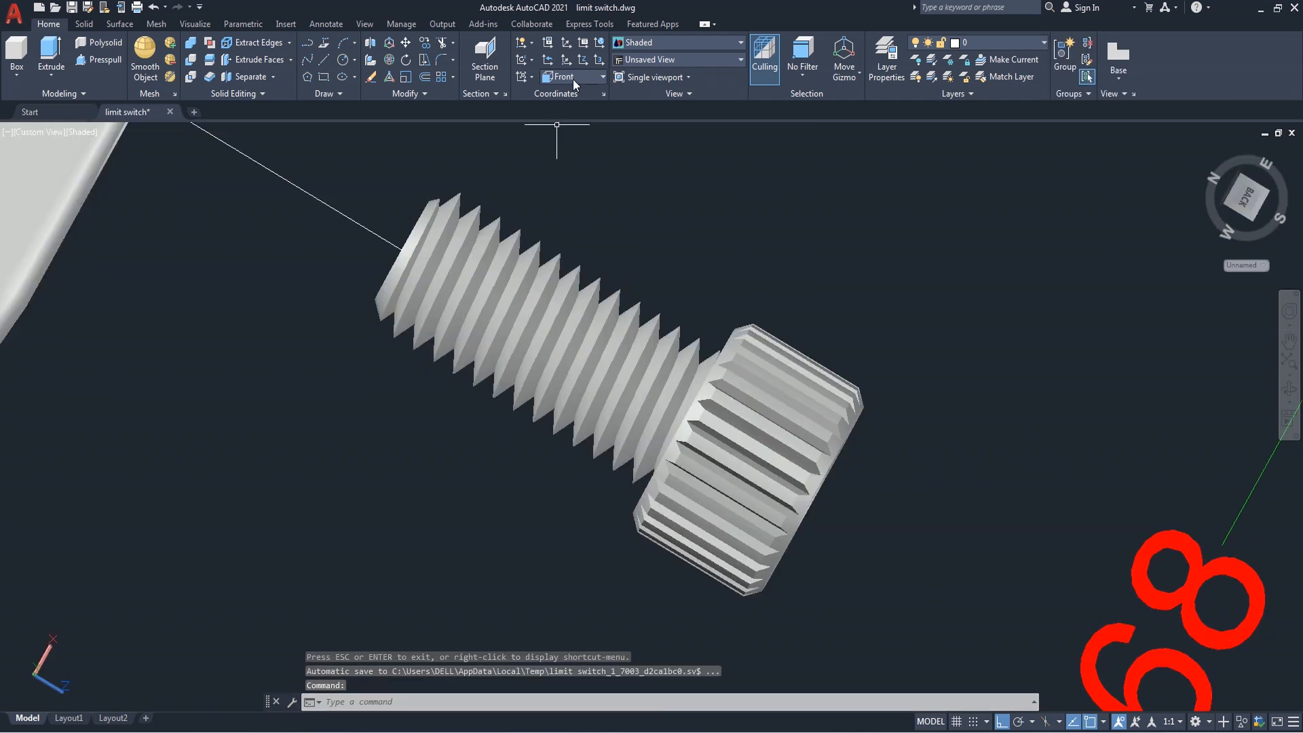
left_click(572, 77)
left_click(576, 92)
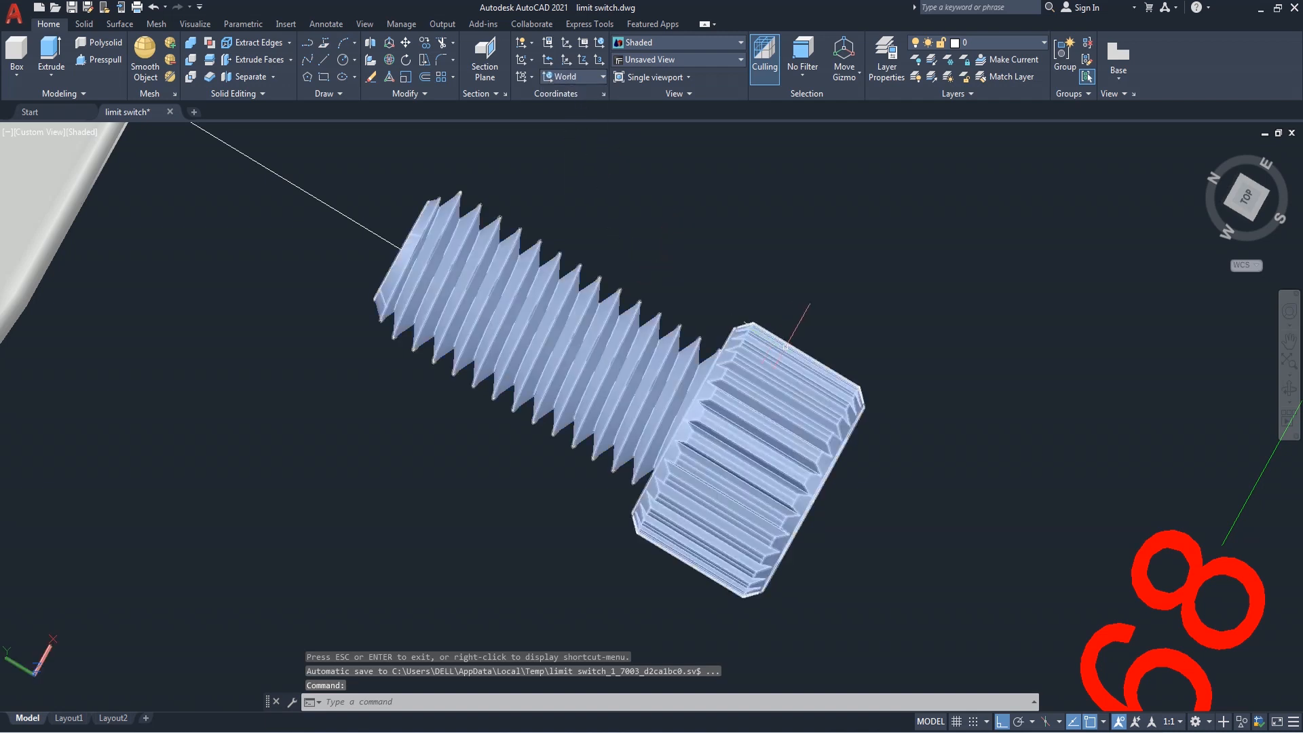
Inspect the united cap screw up close from different angles and alongside the lever arm and the switch housing
left_click(1288, 388)
left_click_drag(875, 482, 818, 418)
scroll(819, 418, "up", 1)
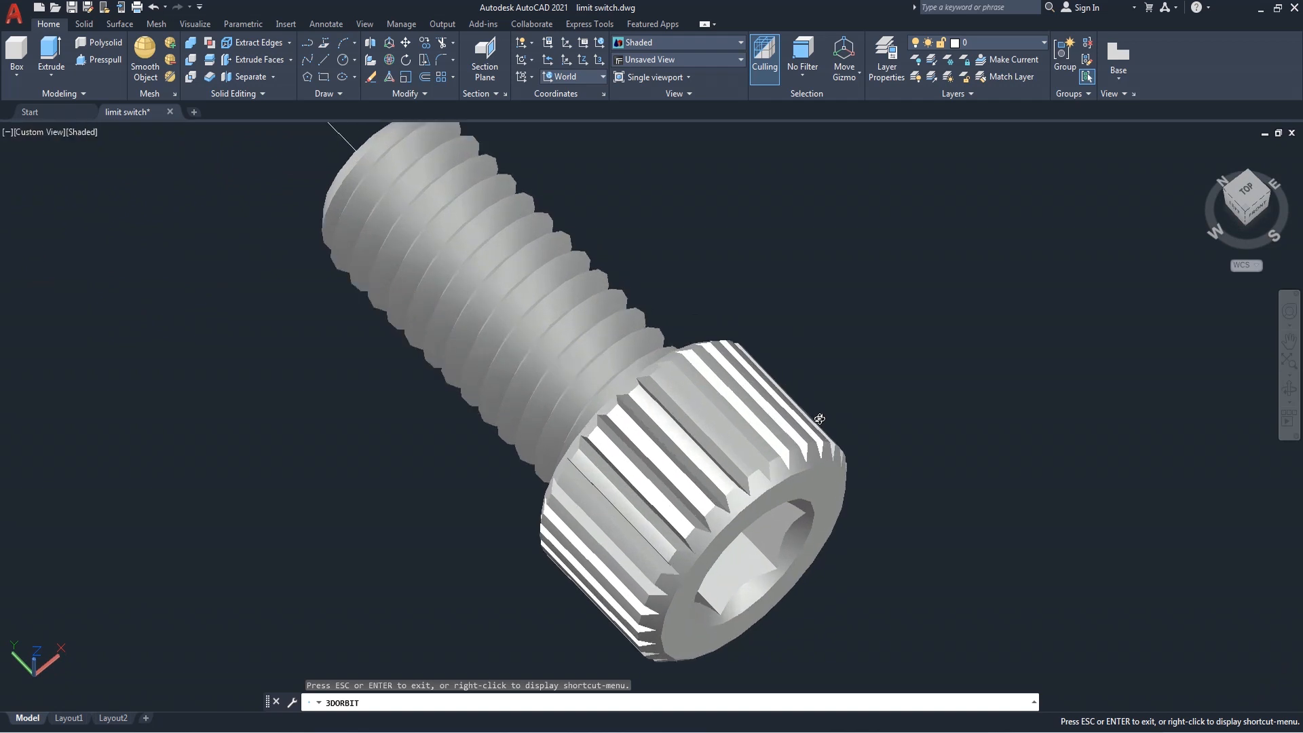
left_click_drag(819, 418, 858, 487)
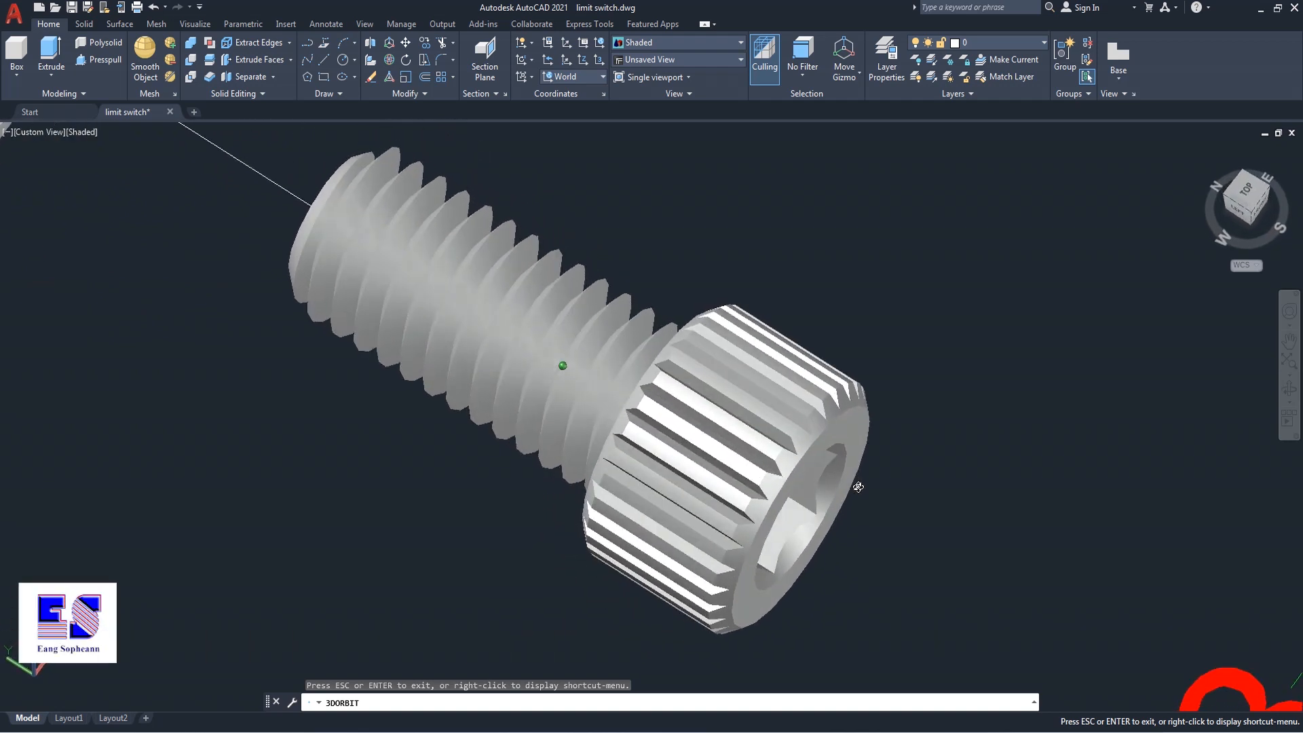
right_click(934, 277)
left_click(963, 284)
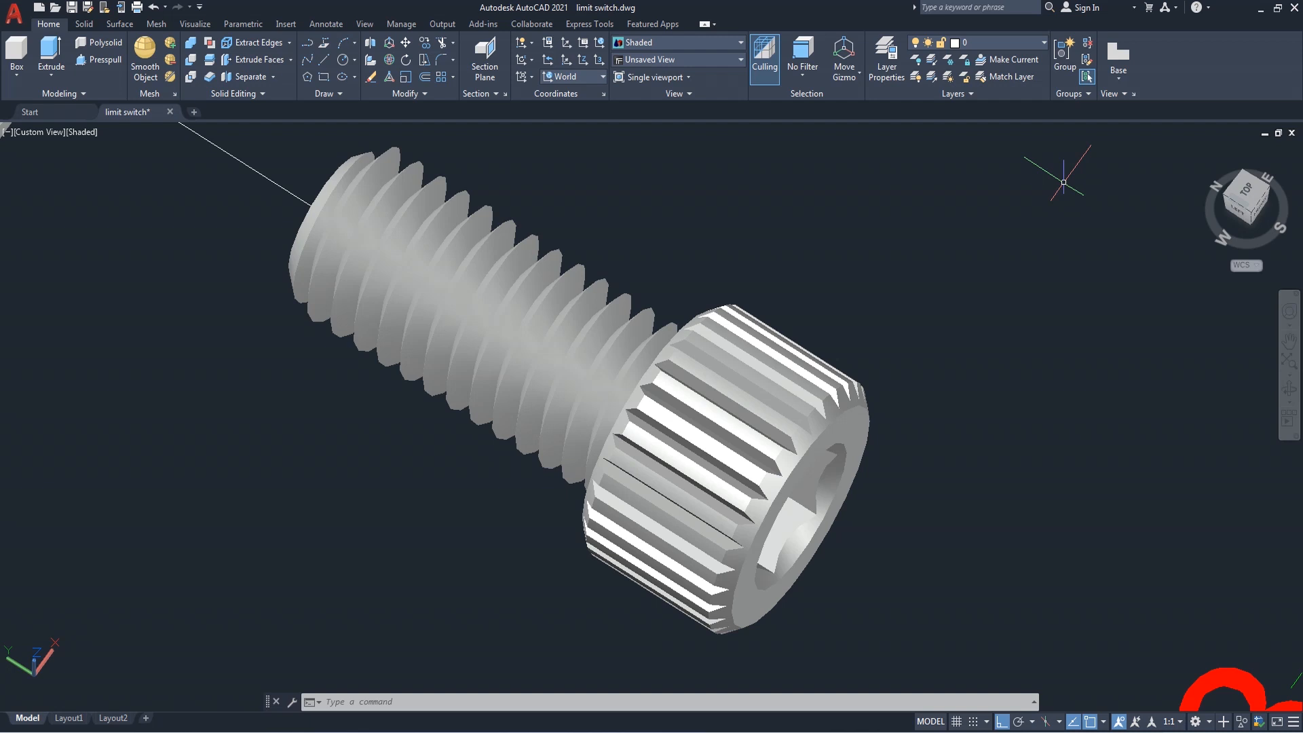
scroll(1034, 237, "down", 6)
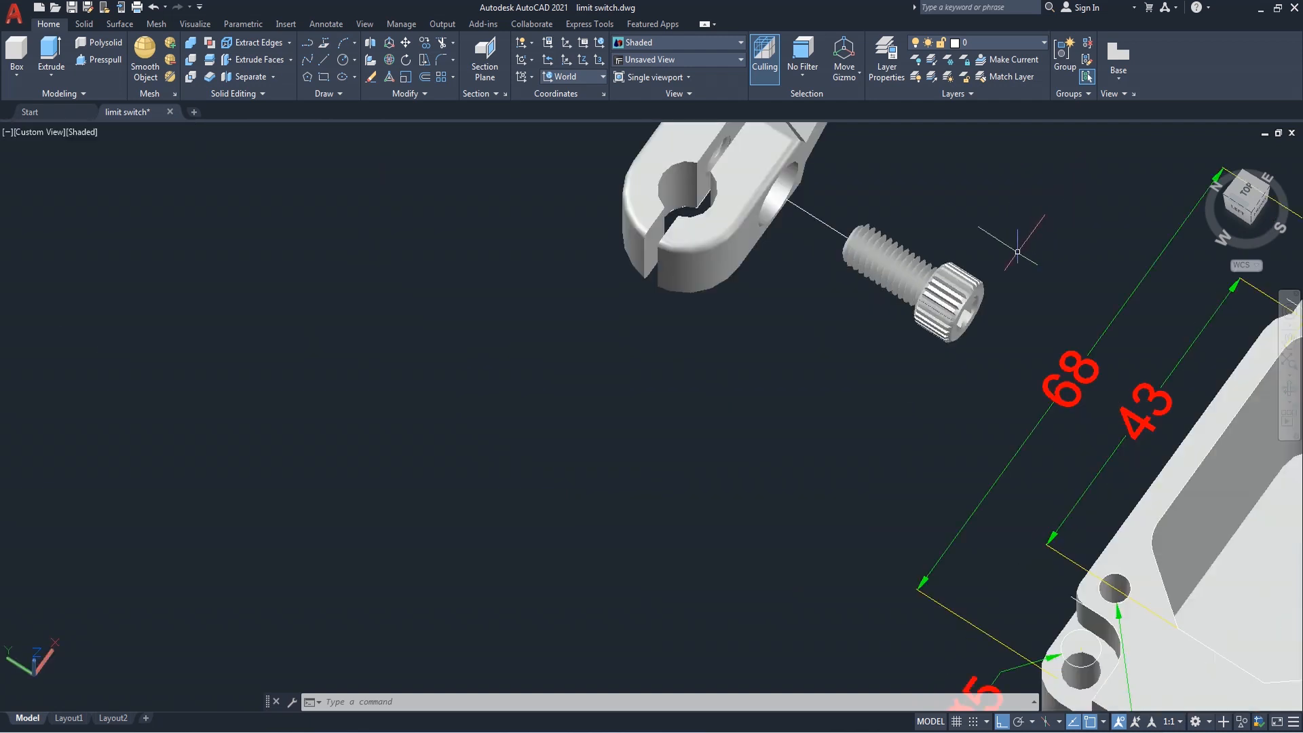
scroll(1011, 221, "down", 2)
scroll(1011, 221, "up", 2)
middle_click_drag(1012, 220, 885, 255)
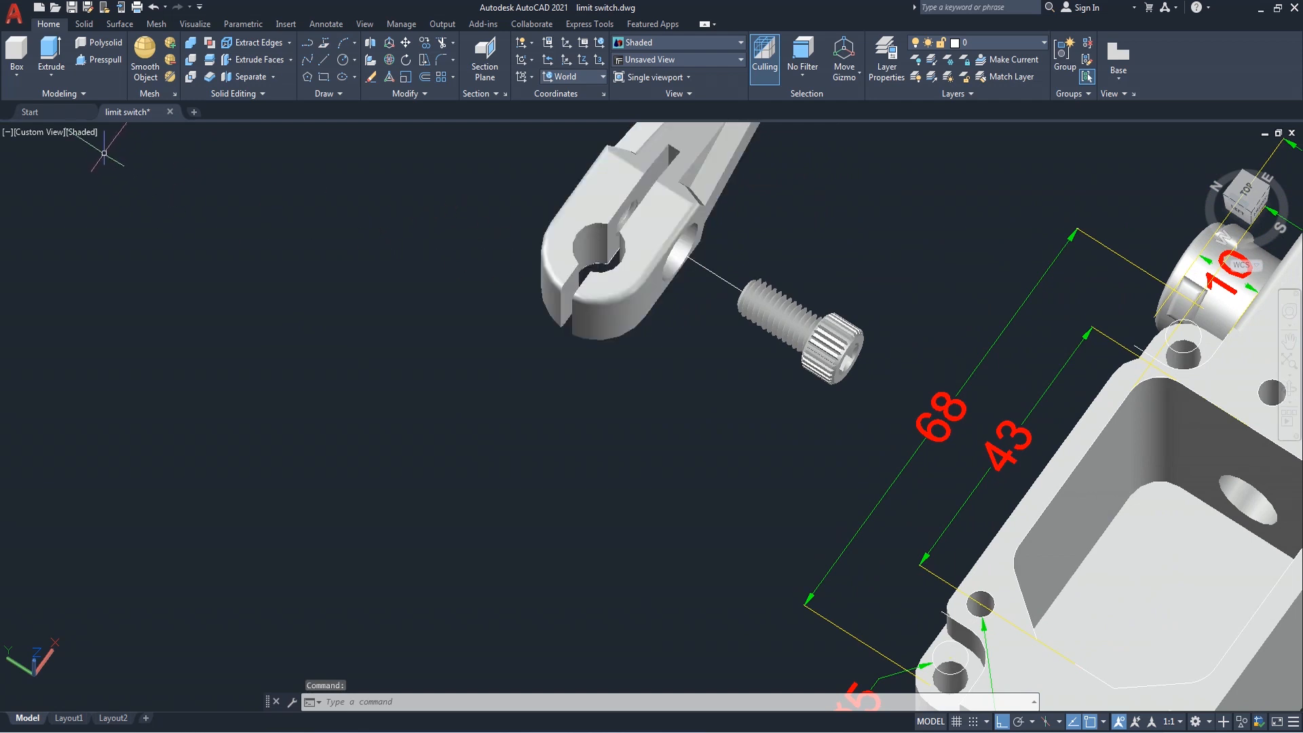
scroll(503, 354, "down", 5)
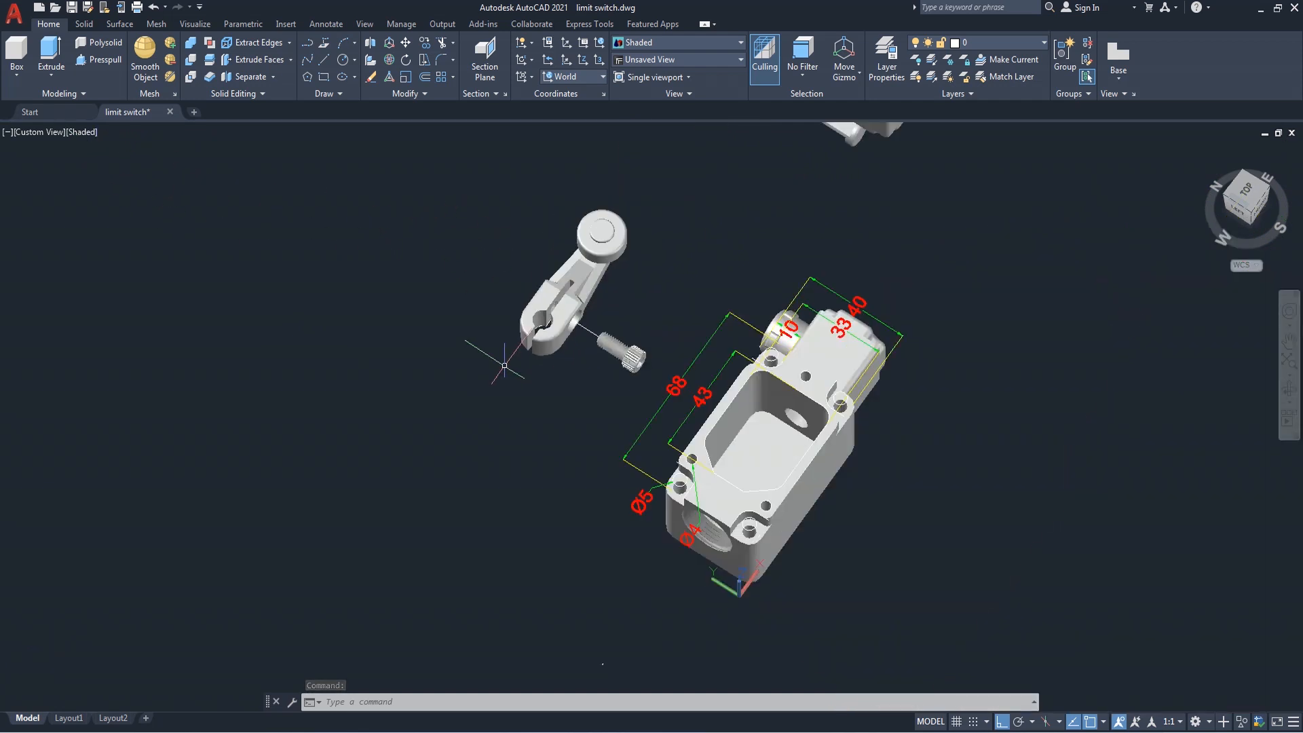
scroll(535, 356, "up", 4)
scroll(721, 393, "up", 2)
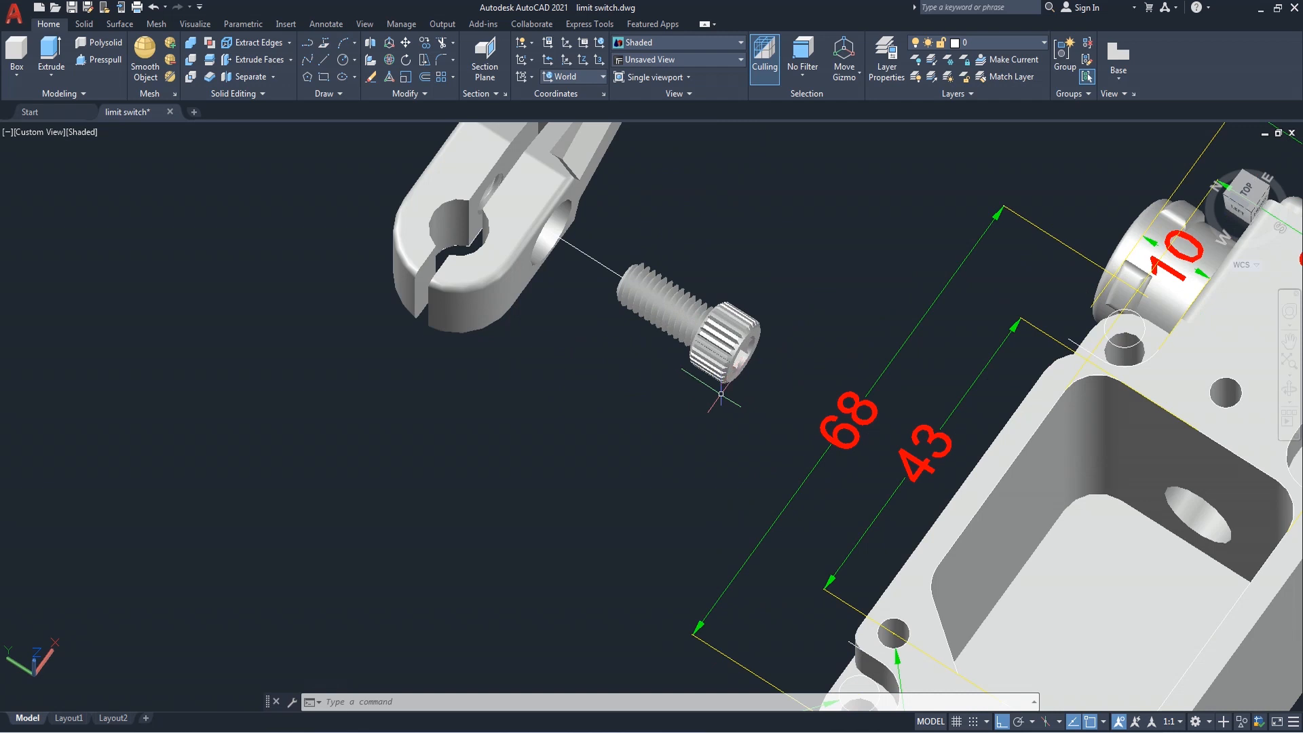
Move the cap screw by the centre of its head socket into the hole in the lever arm's clamp end
left_click(719, 341)
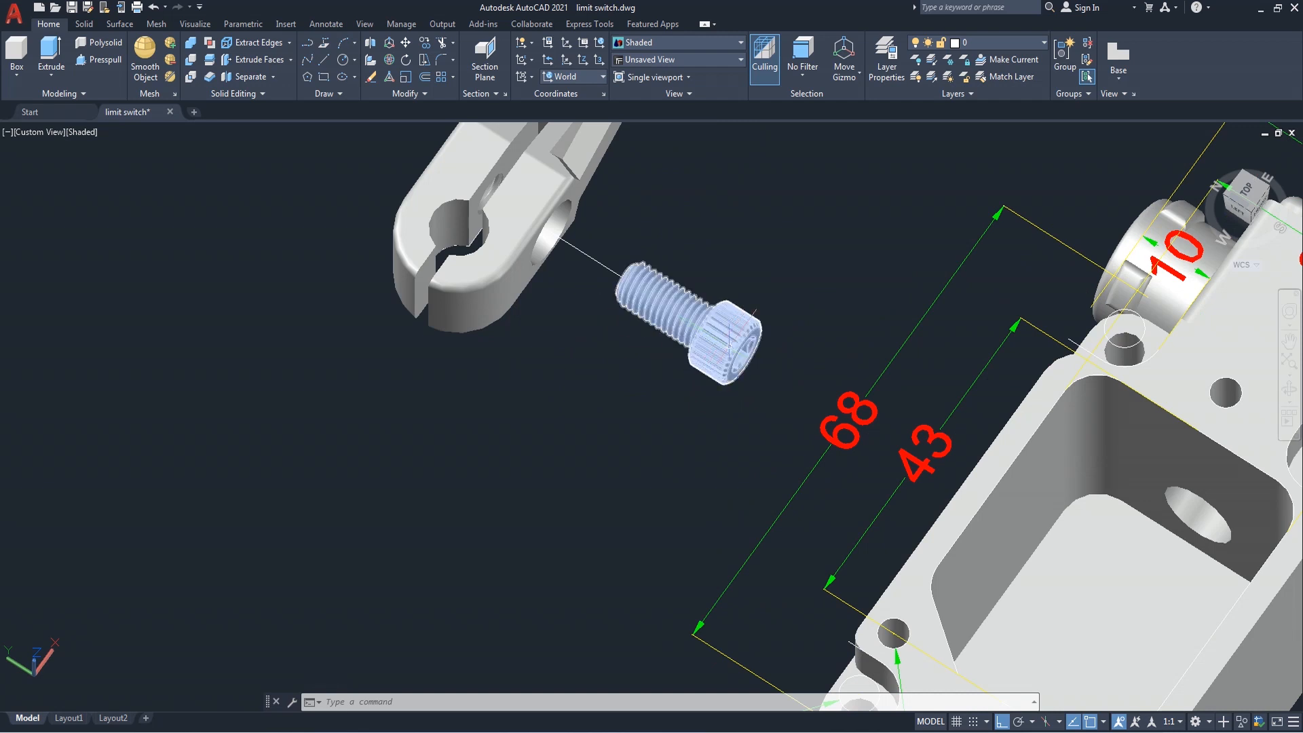
type("m")
key("Return")
left_click(745, 358)
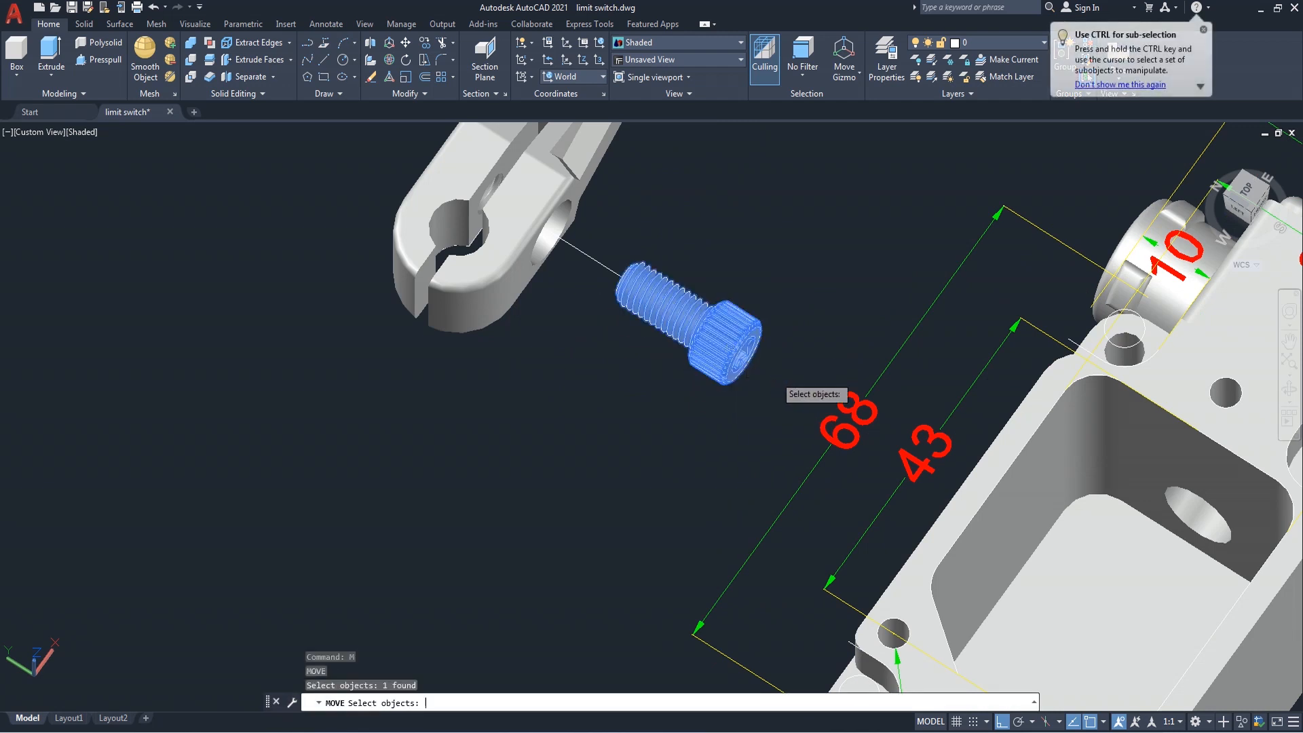
key("Return")
scroll(773, 369, "up", 5)
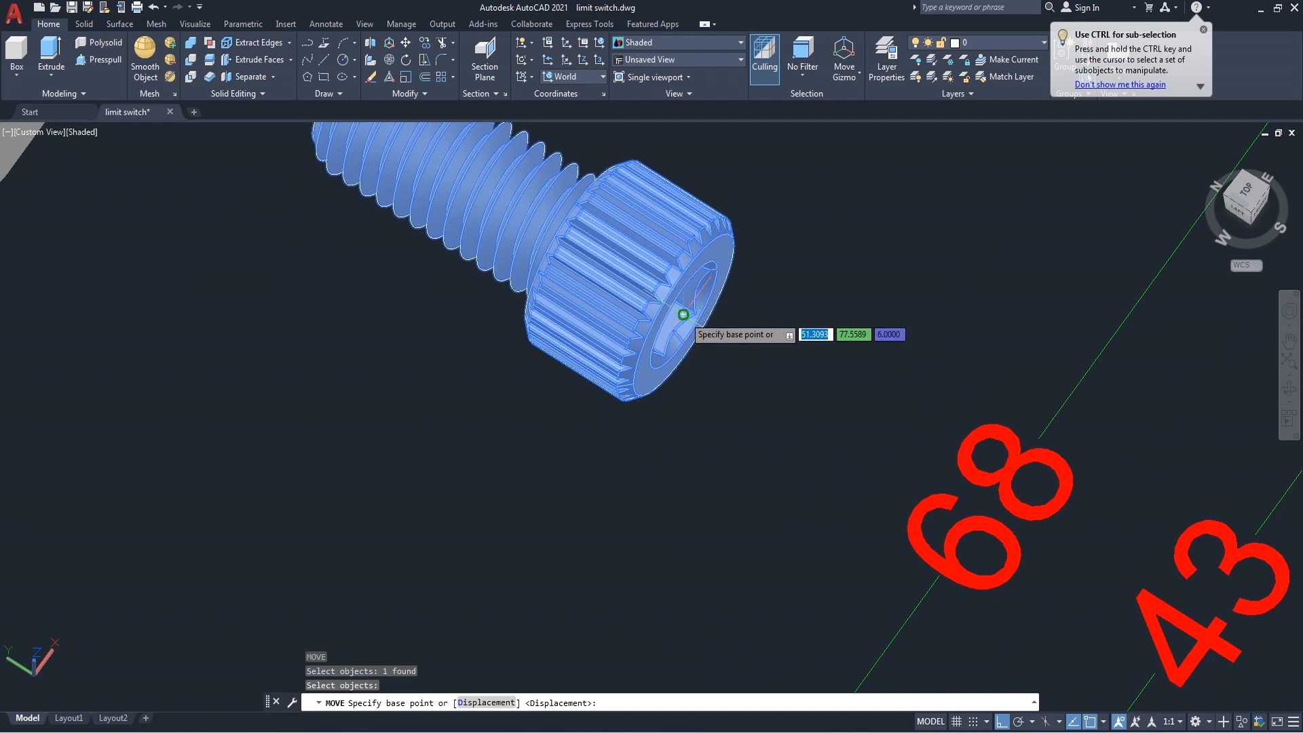
left_click(683, 314)
scroll(684, 314, "down", 5)
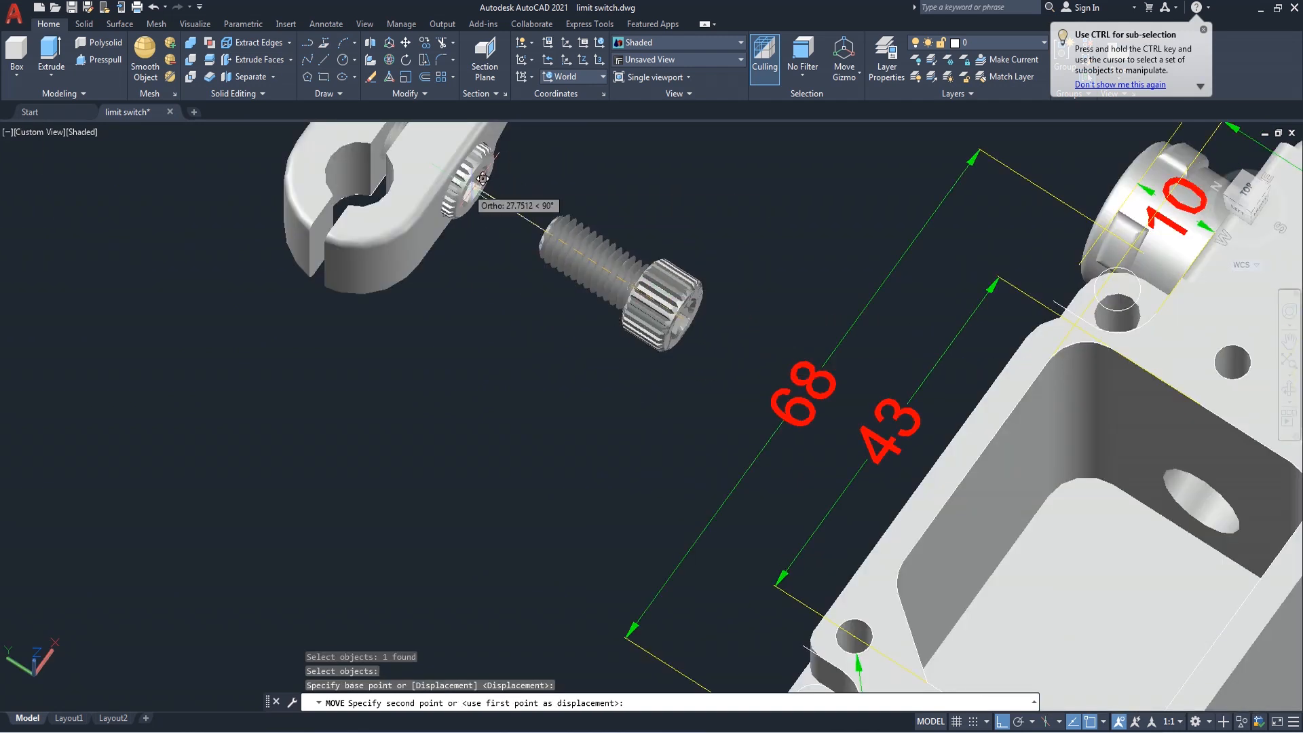
scroll(482, 177, "up", 2)
left_click(475, 166)
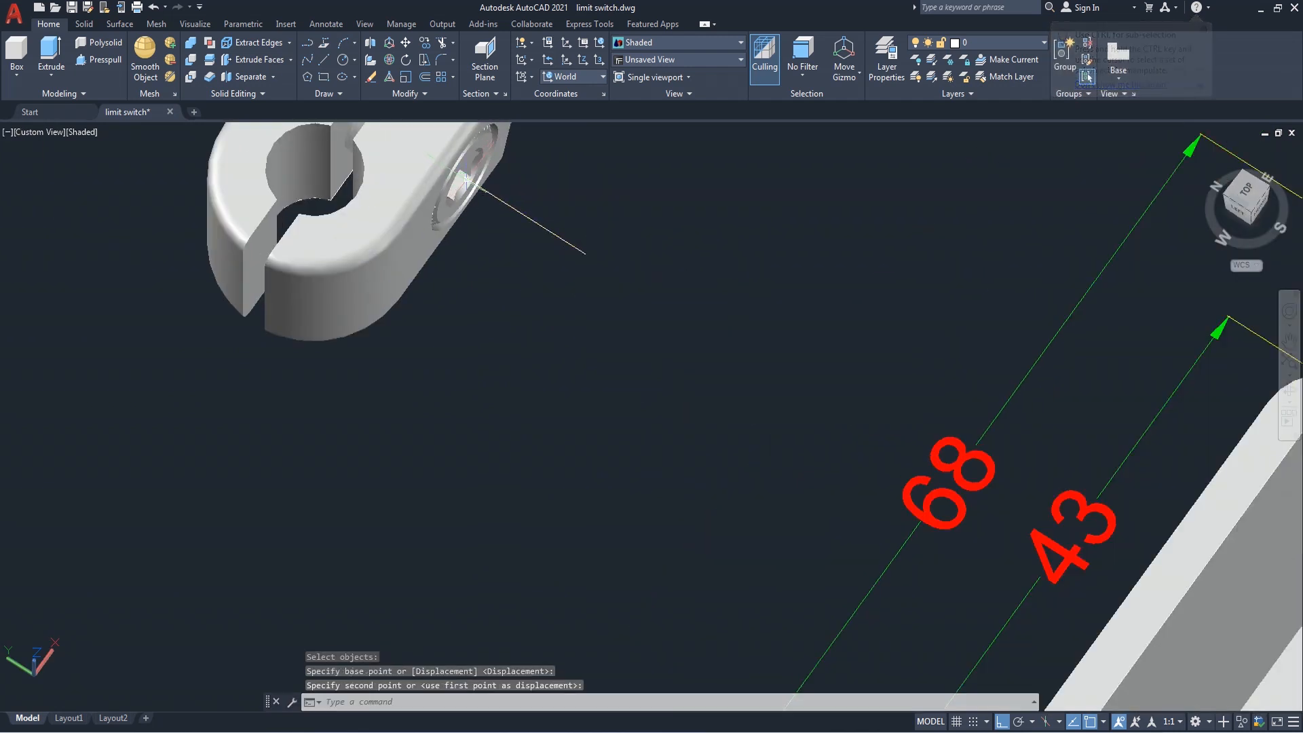
scroll(686, 312, "down", 2)
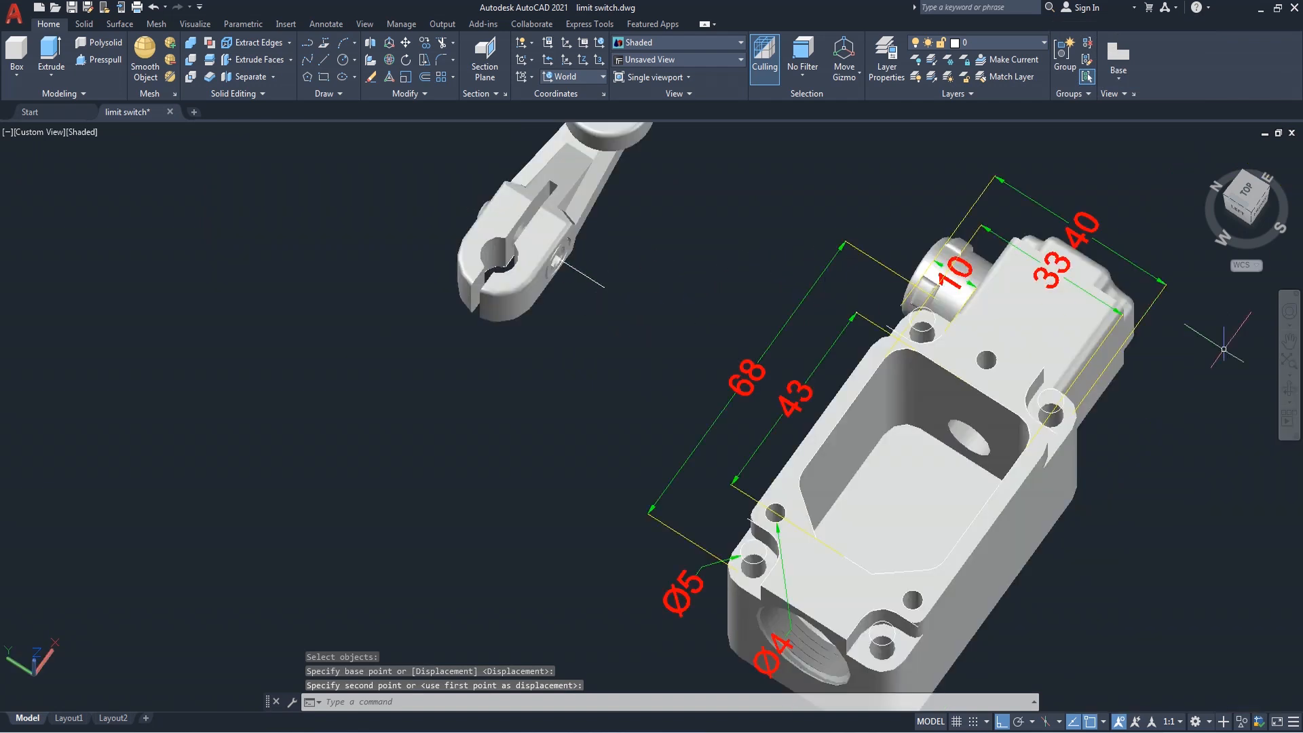
Shift the cap screw about 1.35 units along its axis toward the head side so its tip no longer protrudes from the lever arm
left_click(1289, 390)
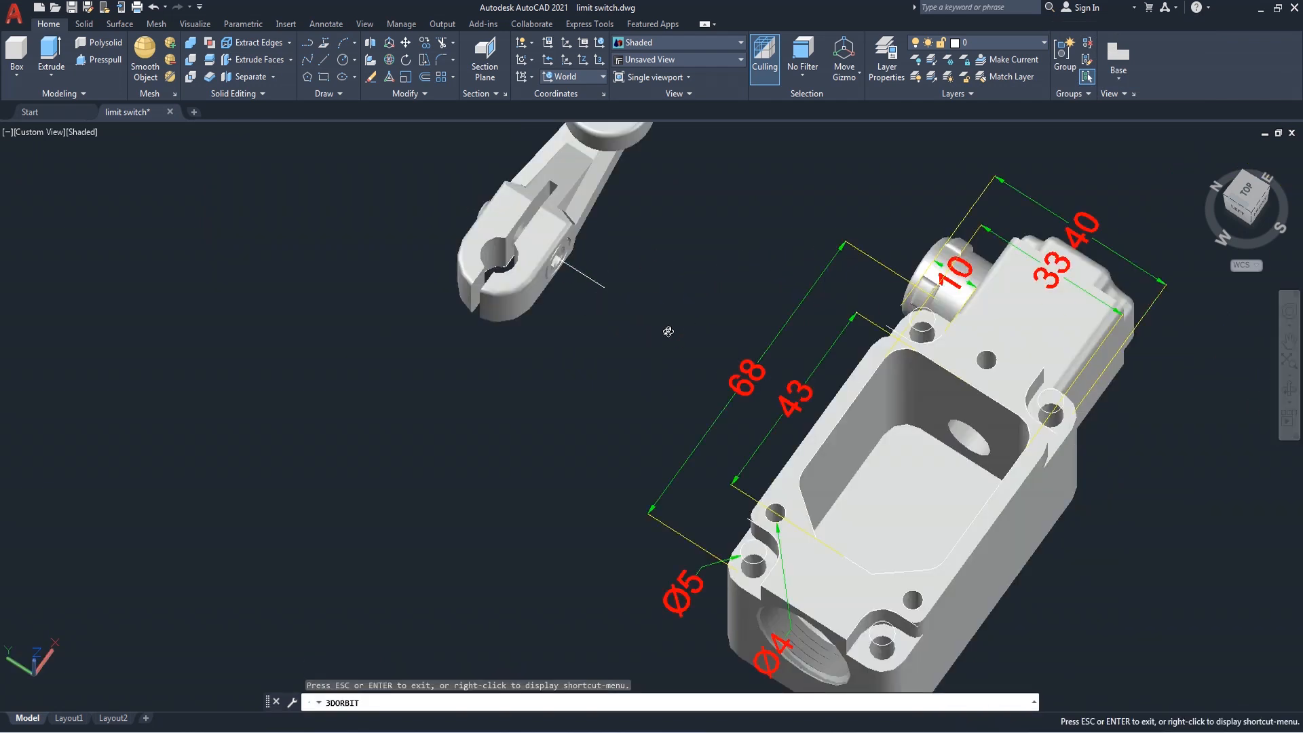
left_click_drag(604, 339, 577, 378)
right_click(609, 240)
left_click(634, 243)
type("m")
key("Return")
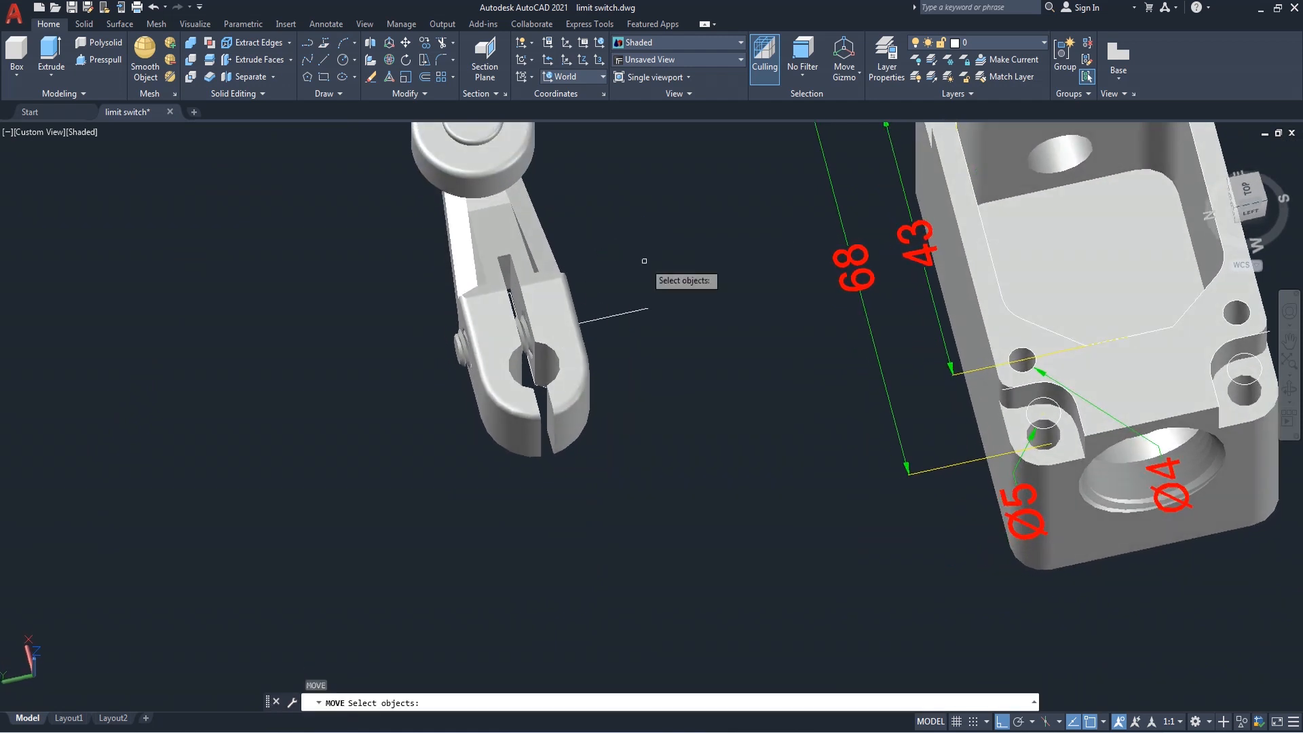
left_click(464, 350)
key("Return")
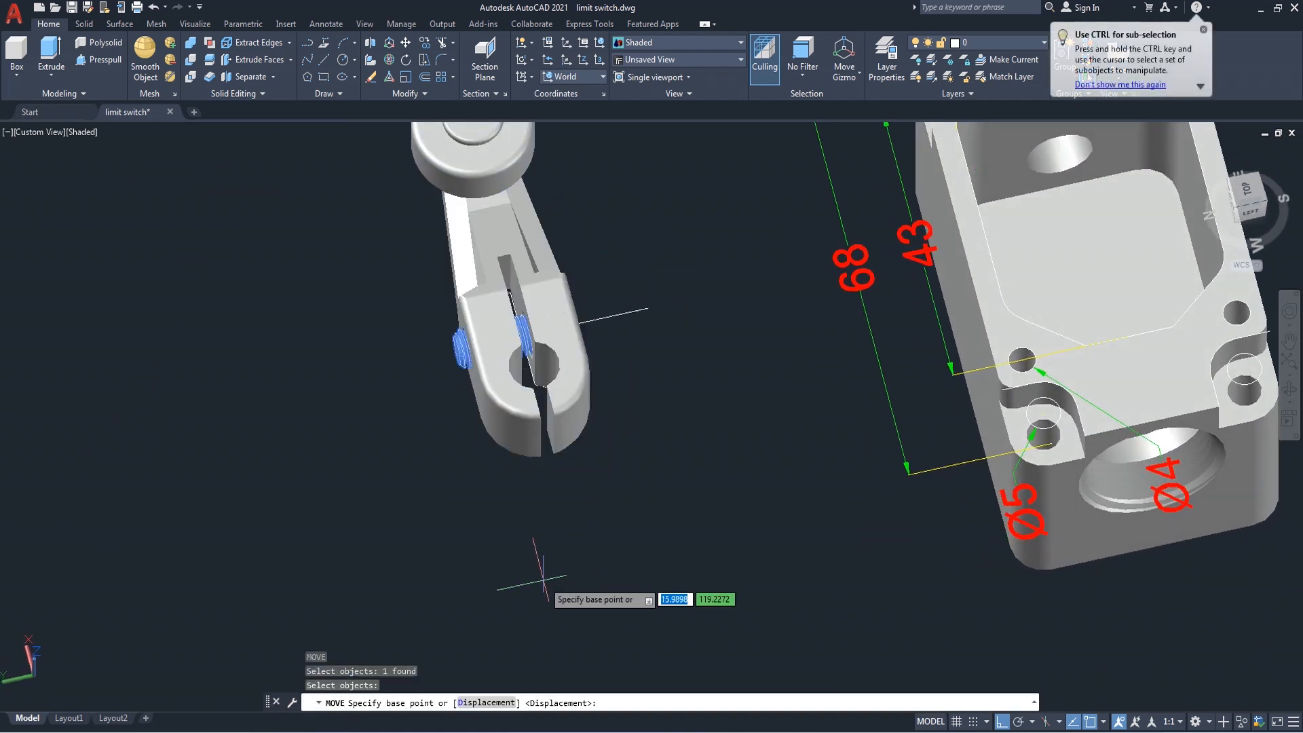
left_click(544, 580)
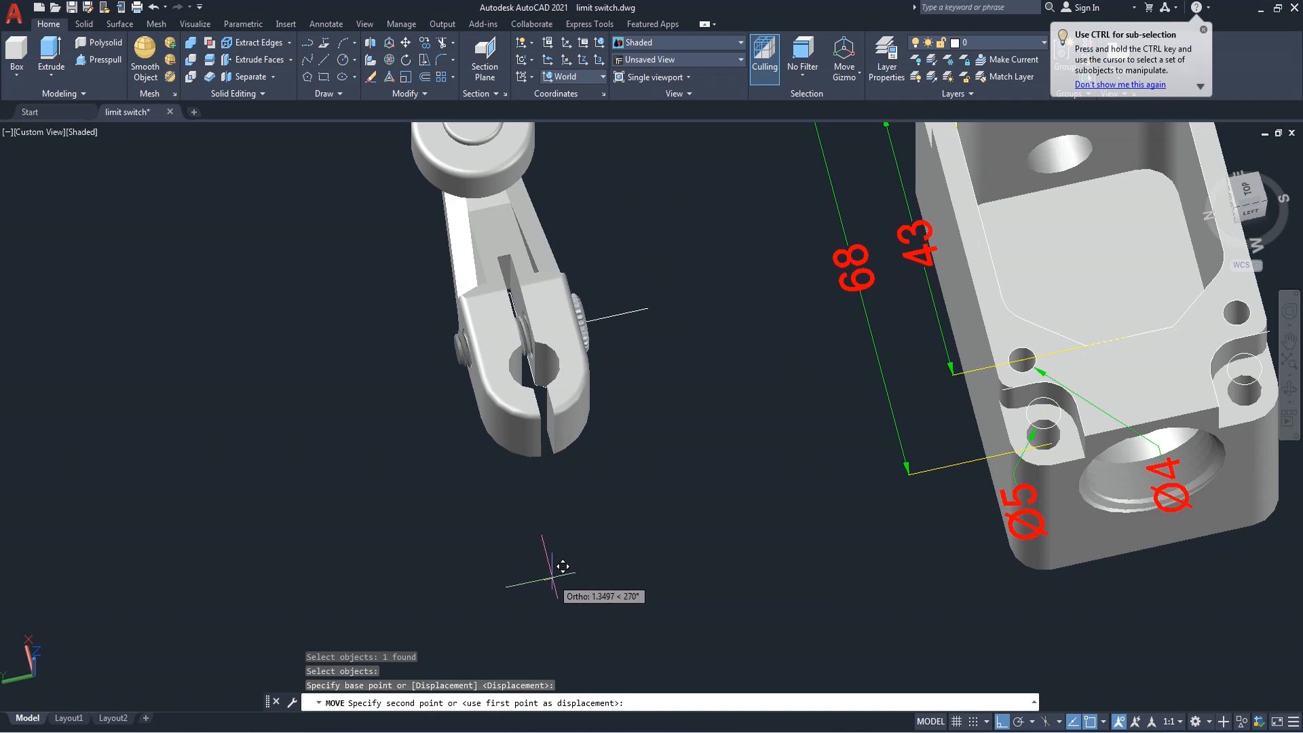
left_click(551, 577)
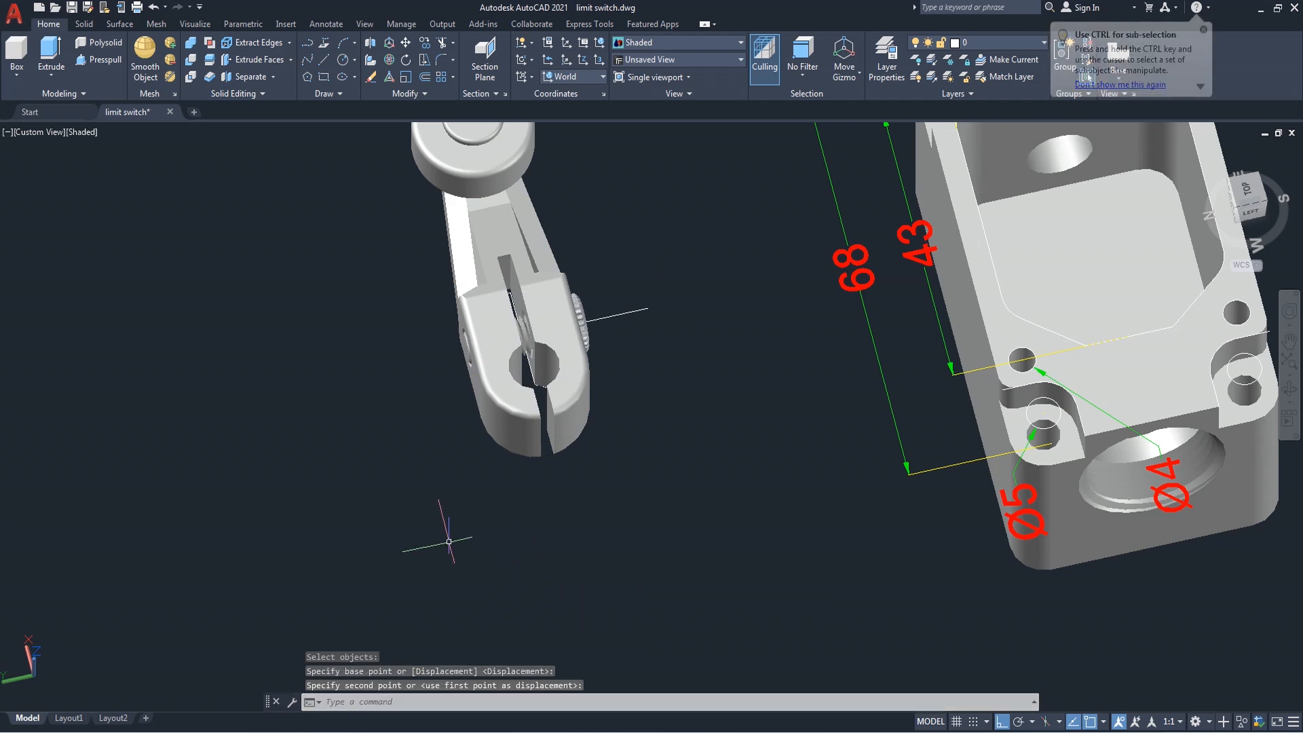
scroll(441, 532, "down", 2)
scroll(542, 441, "up", 3)
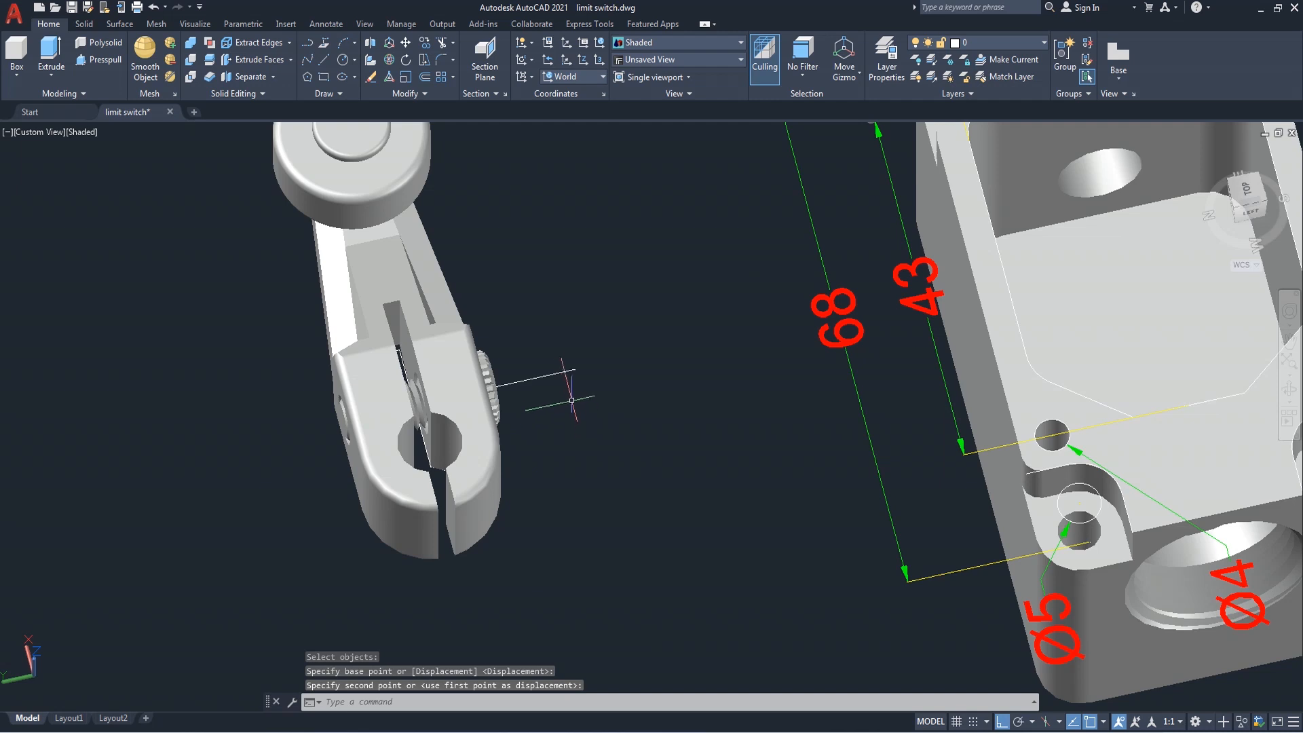
Erase the leftover axis line at the cap screw and the small stray object near the lever arm
left_click(1266, 201)
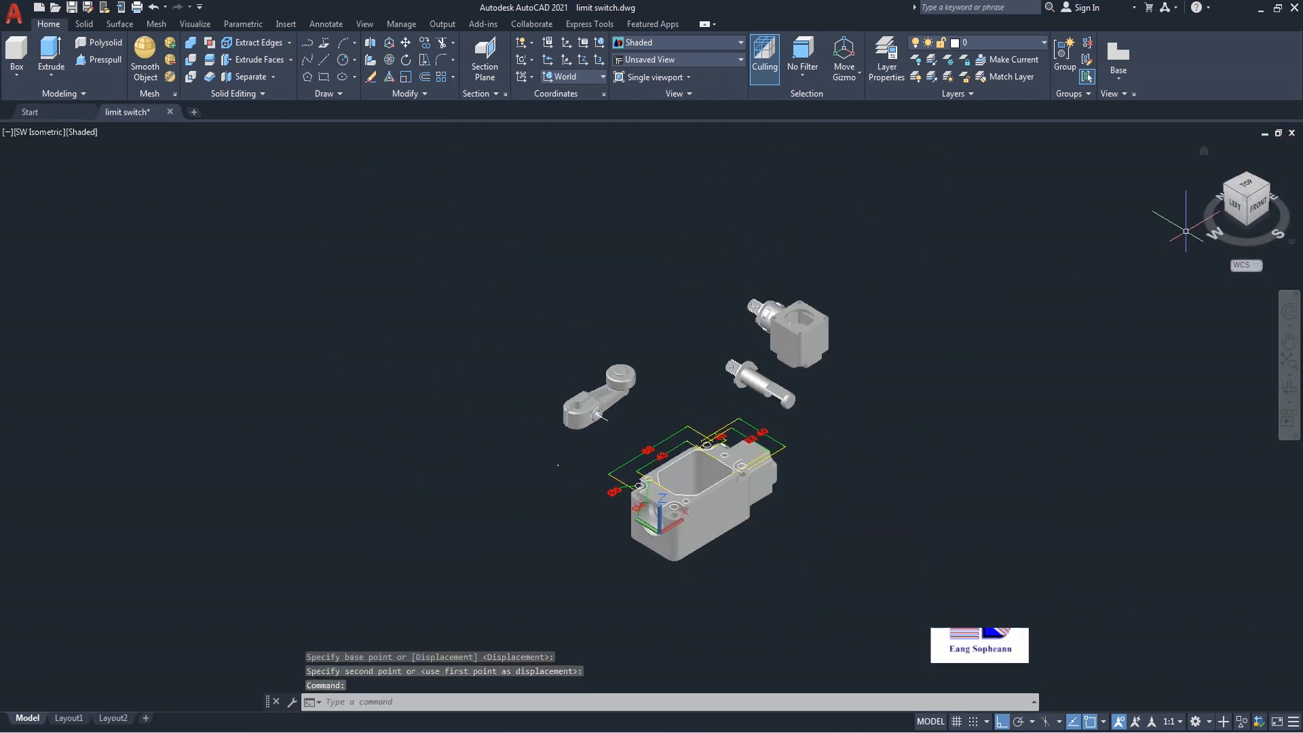
scroll(631, 407, "up", 8)
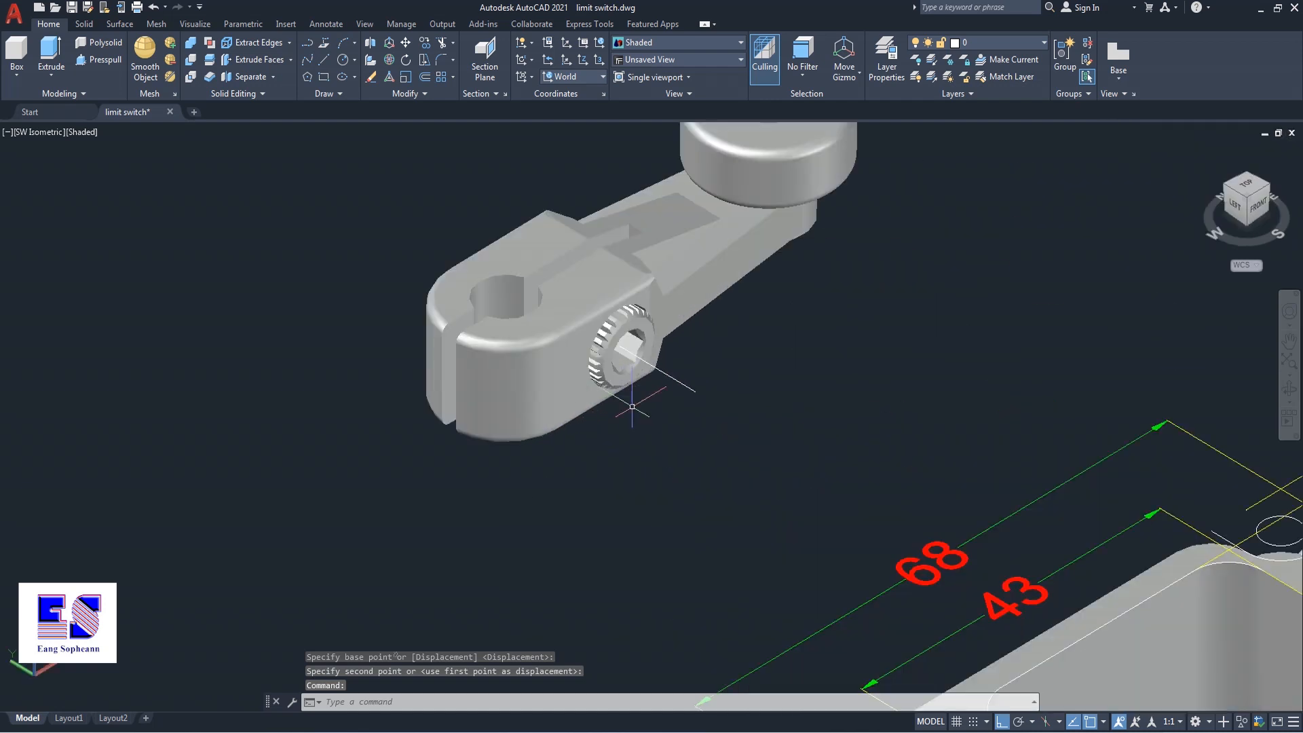
scroll(648, 407, "down", 3)
type("e")
key("Return")
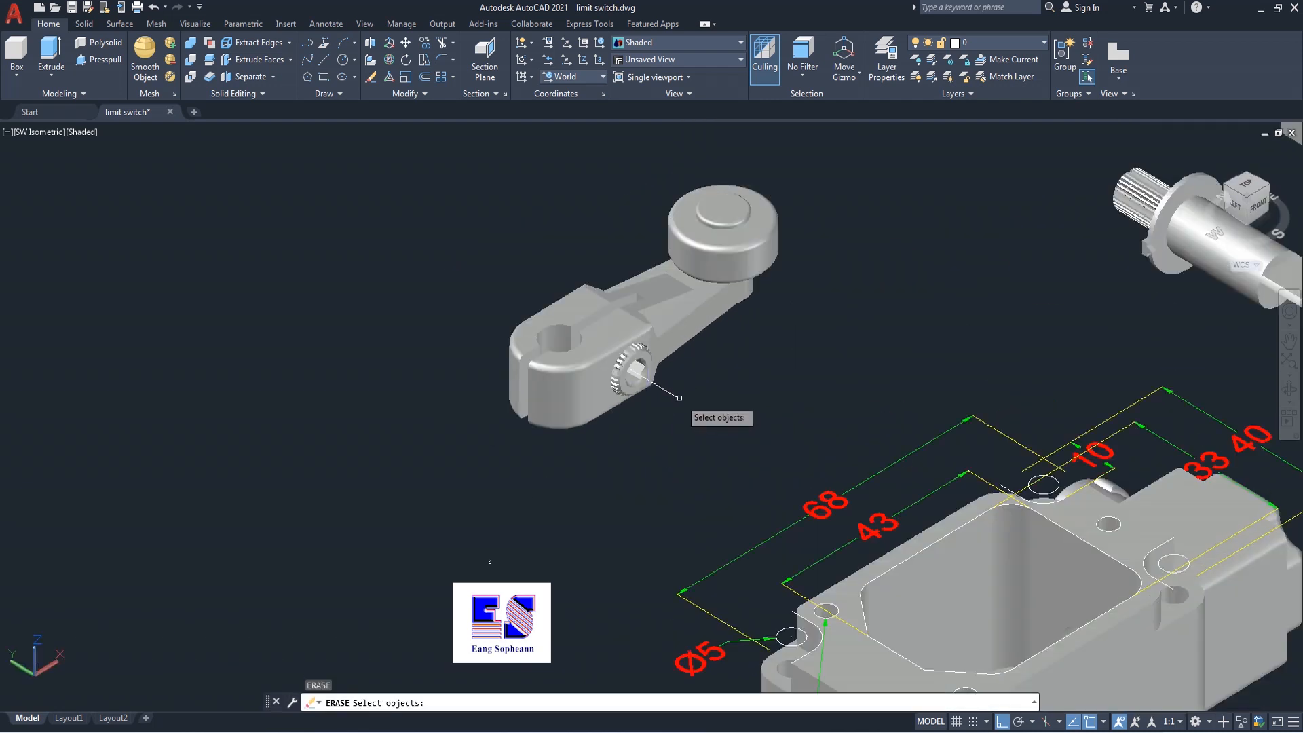
left_click(678, 397)
left_click(523, 518)
left_click(448, 587)
key("Return")
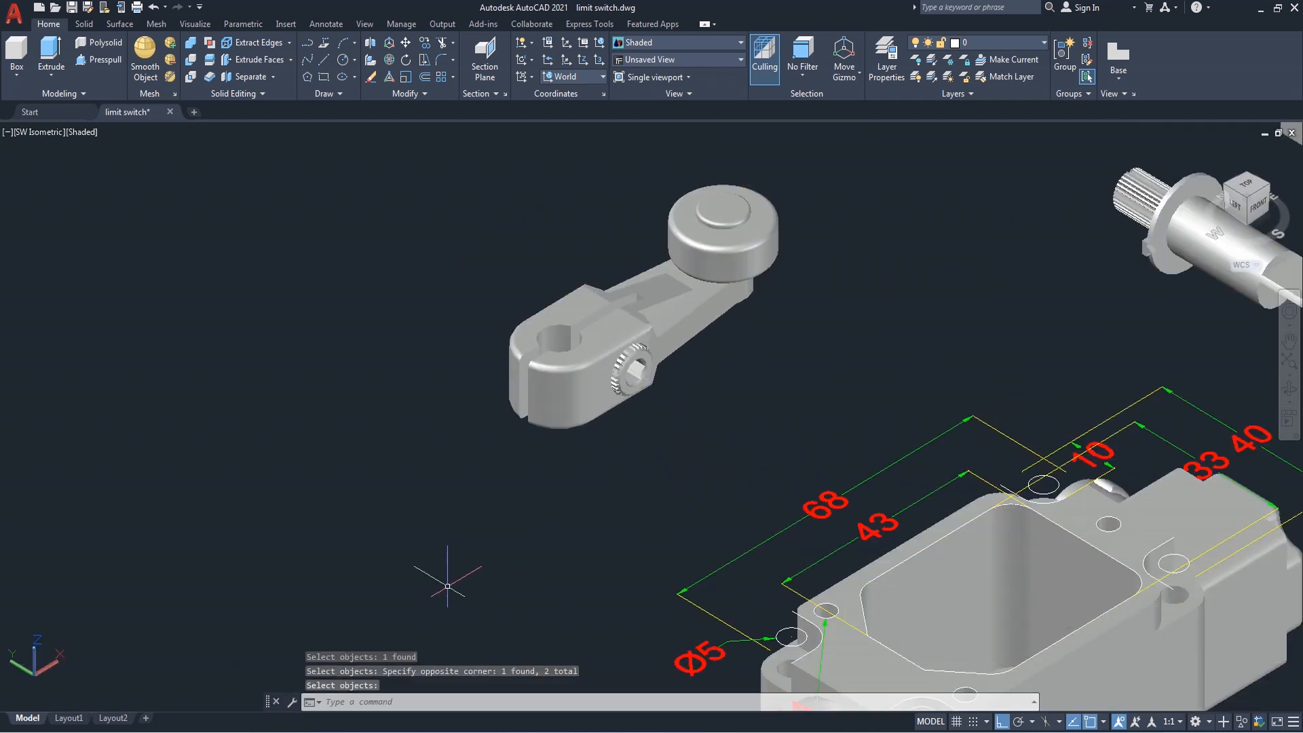
scroll(627, 403, "up", 4)
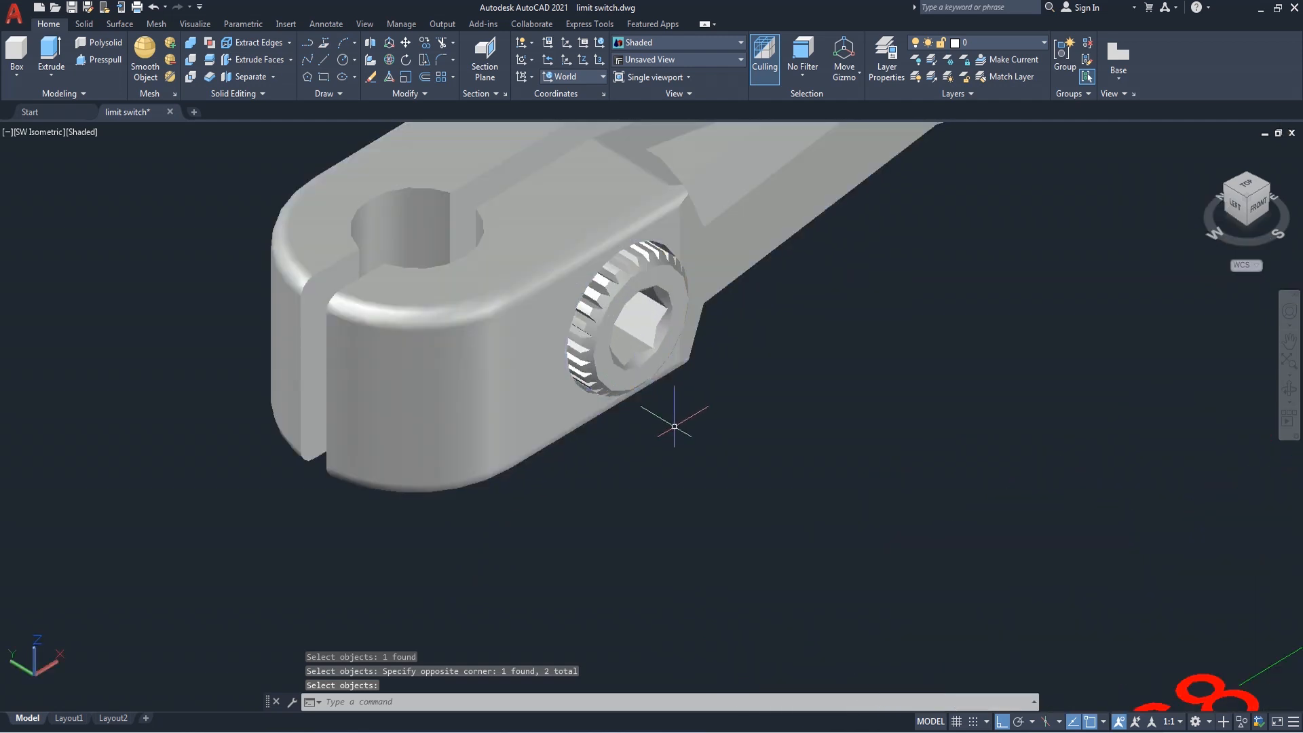
scroll(674, 426, "down", 2)
scroll(674, 426, "down", 4)
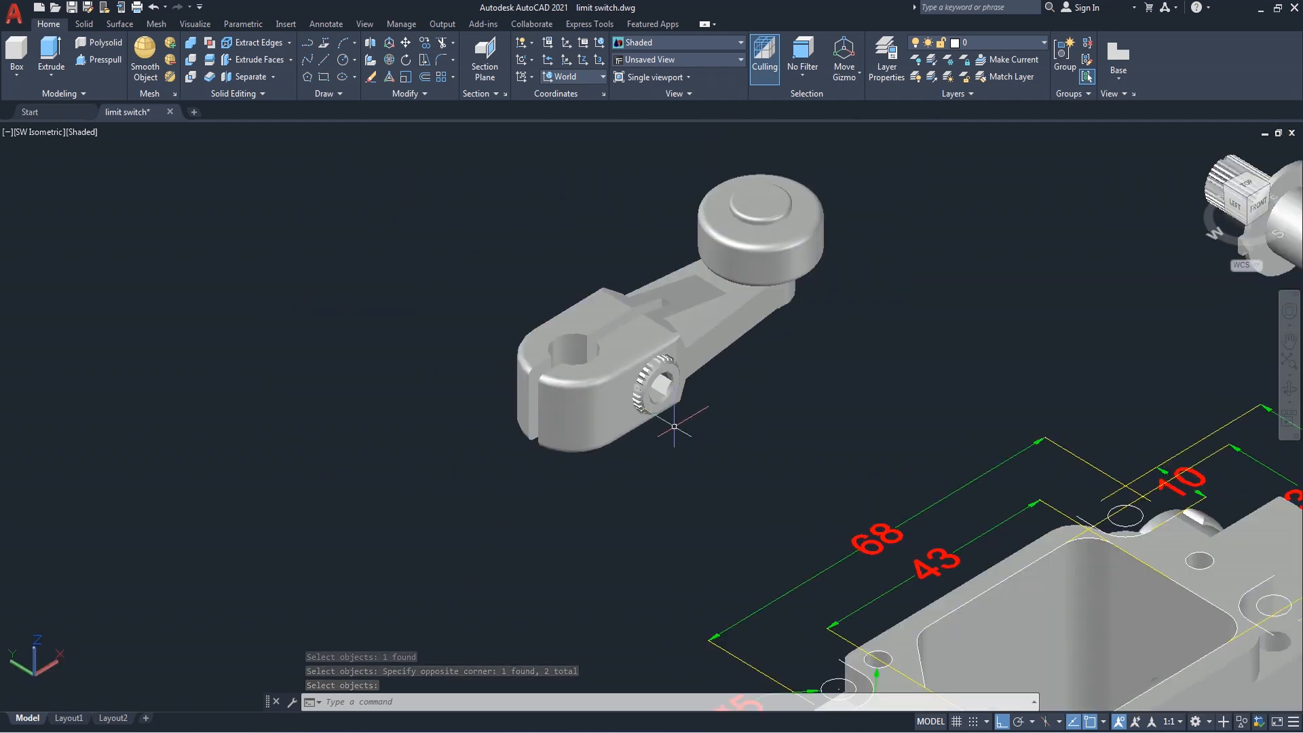
From the NW isometric view, rotate the lever arm with its roller and cap screw 90° in 3D about the arm's lengthwise axis
left_click(1230, 188)
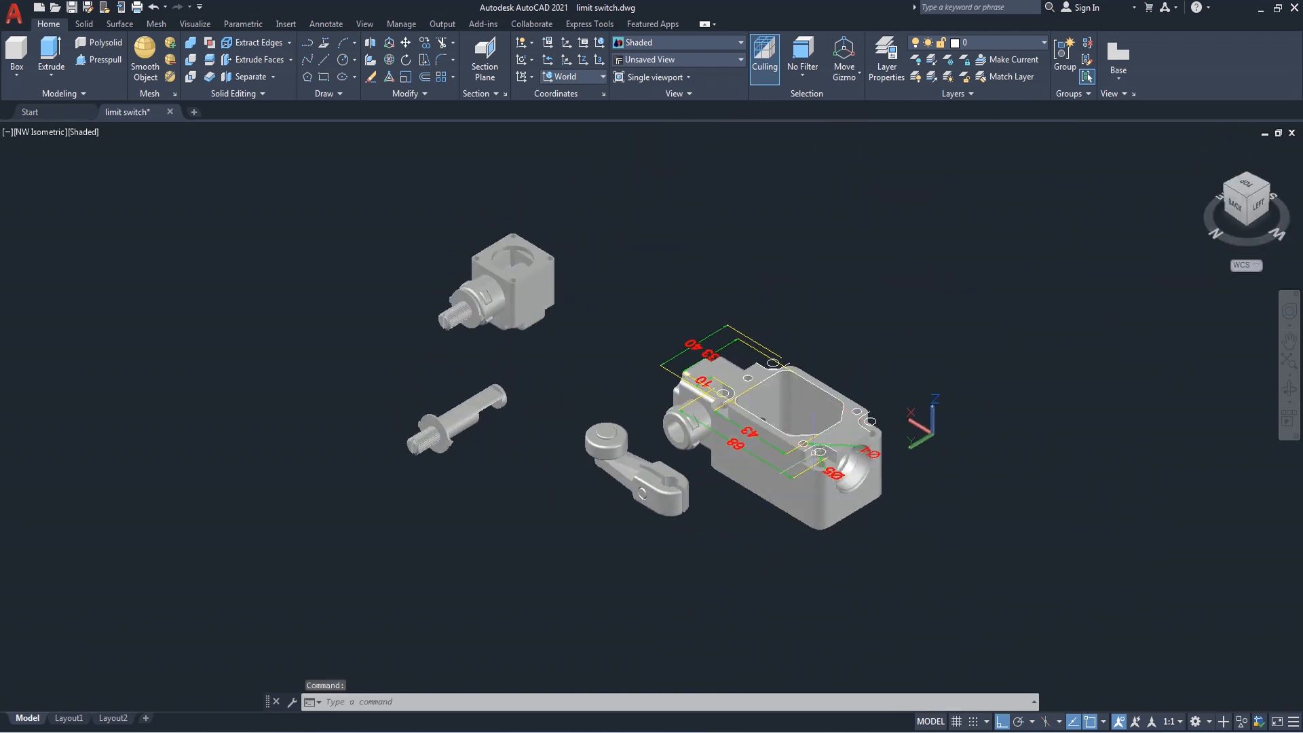
middle_click_drag(744, 479, 792, 343)
scroll(803, 453, "down", 3)
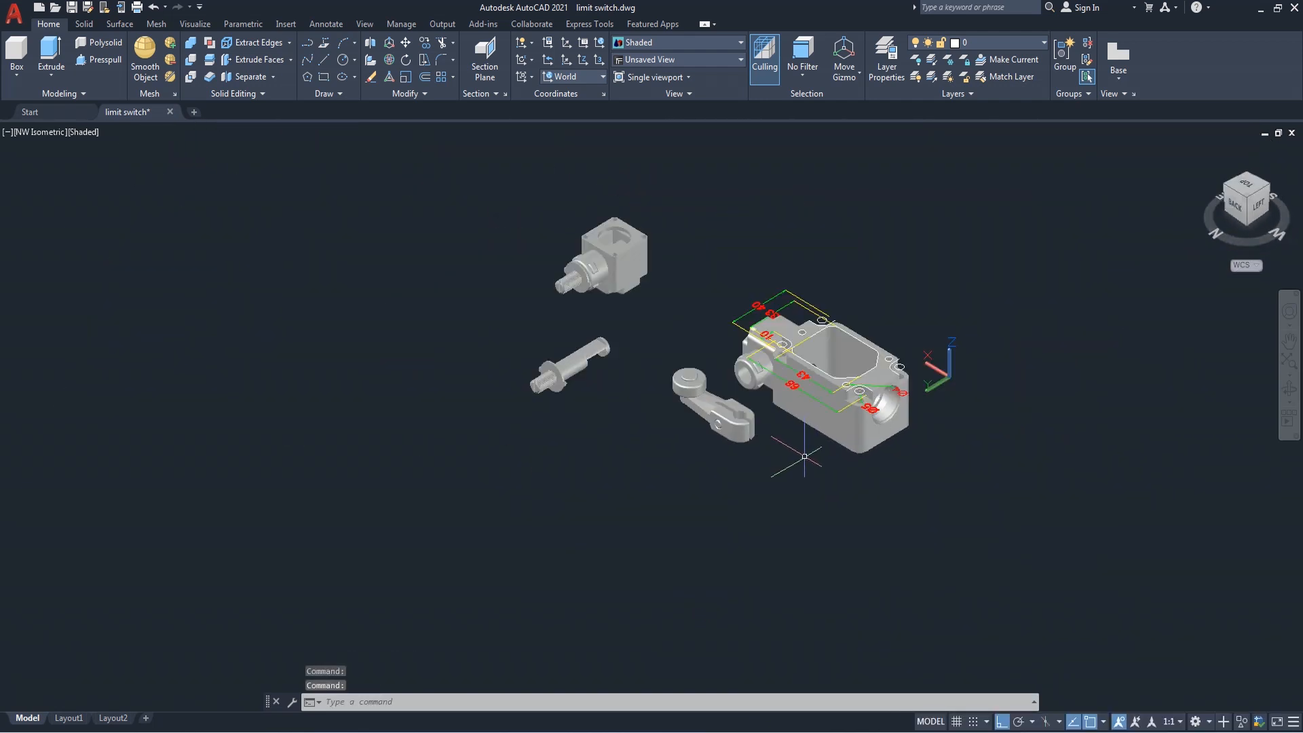
scroll(798, 464, "up", 1)
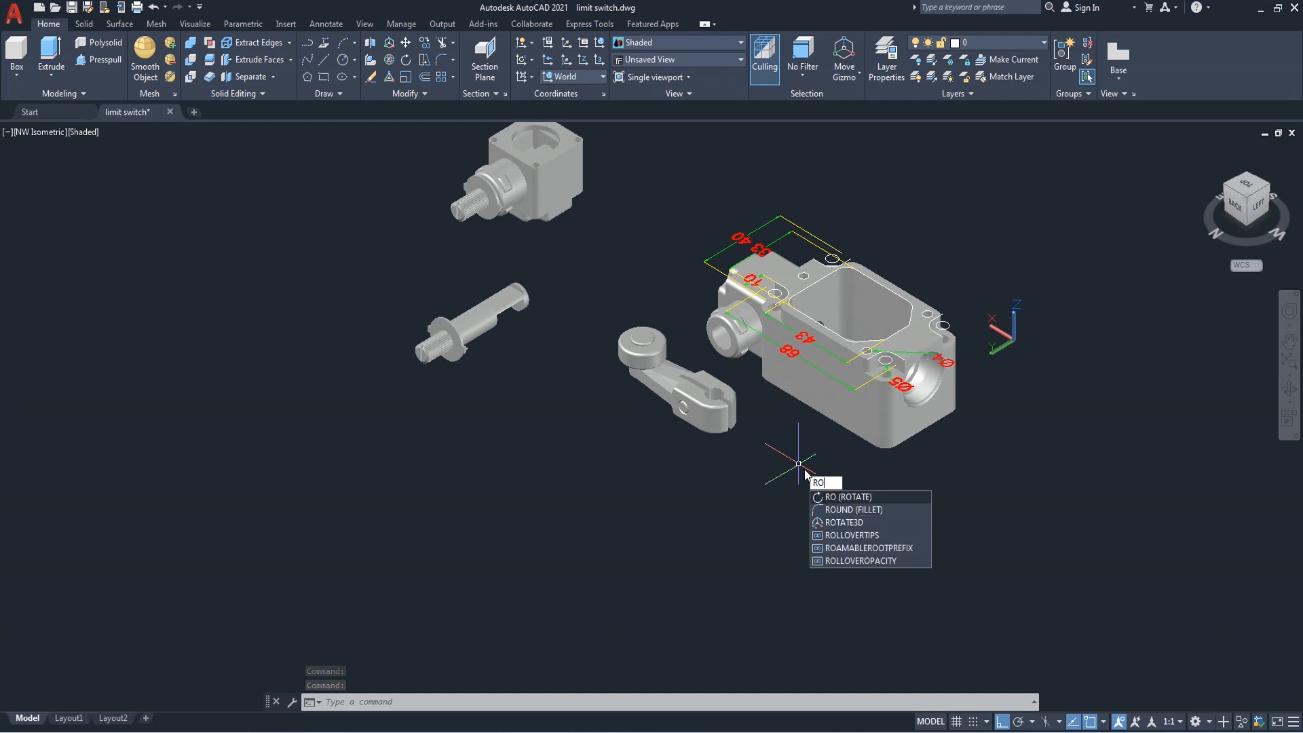
left_click(844, 522)
scroll(729, 400, "up", 3)
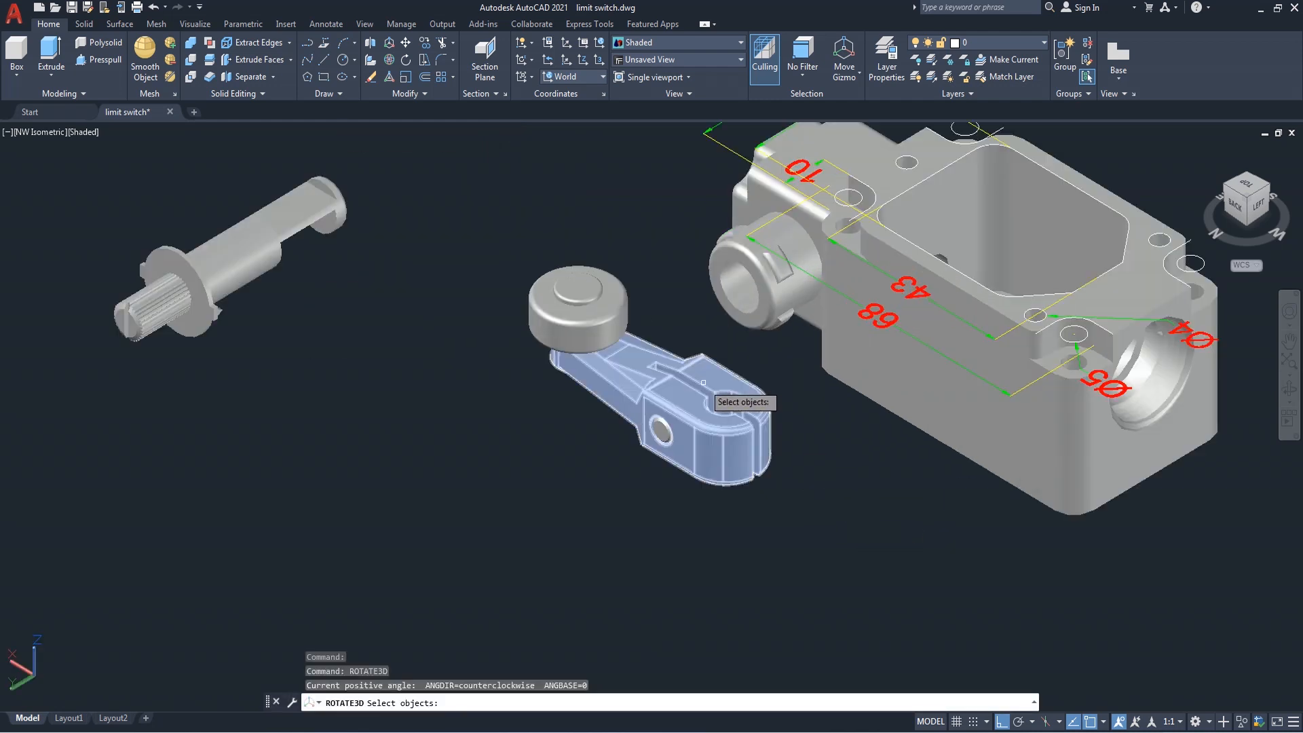
left_click(692, 279)
left_click(437, 495)
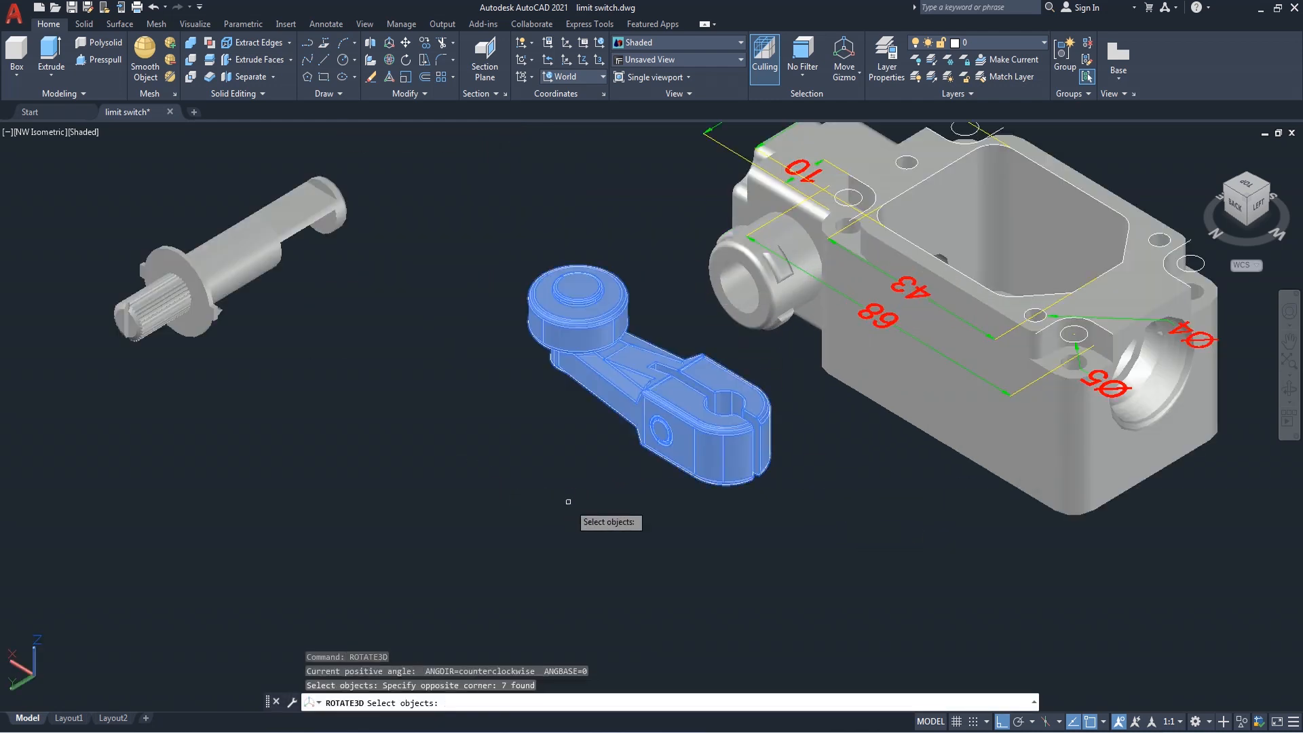
scroll(586, 502, "down", 2)
key("Return")
scroll(611, 485, "up", 4)
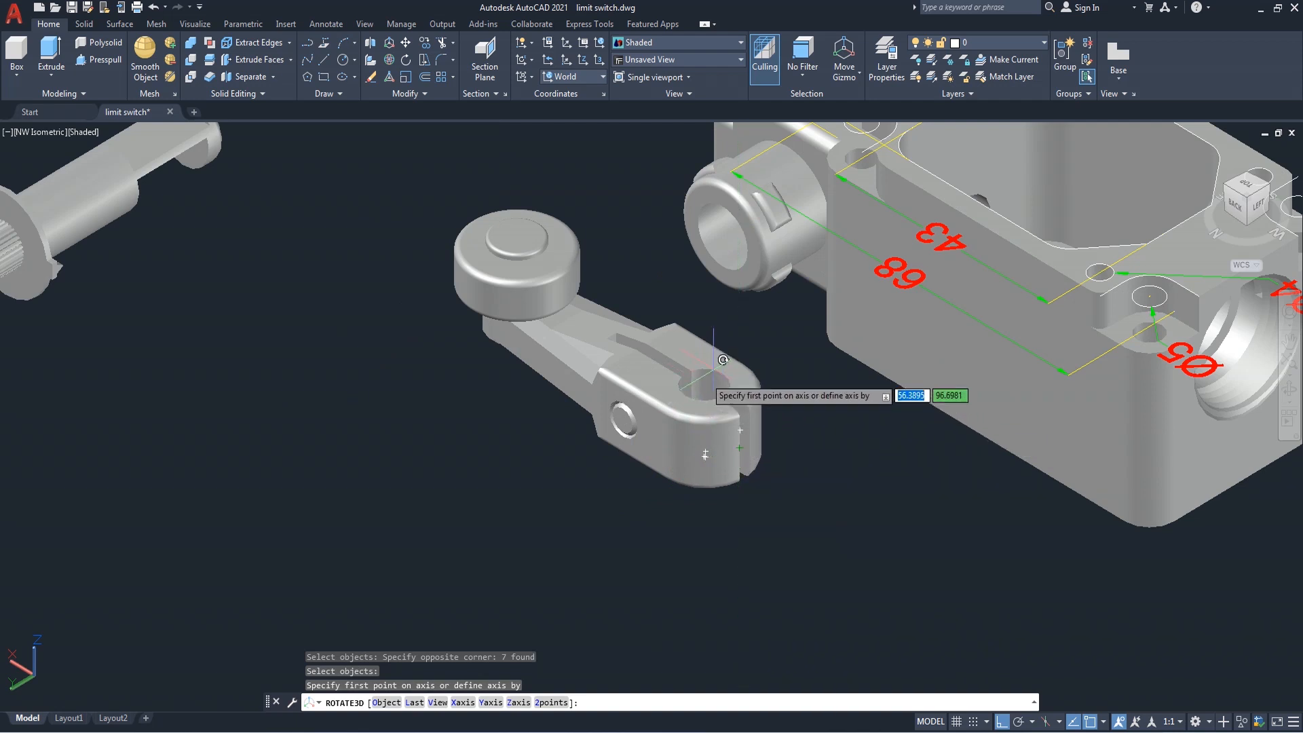
left_click(749, 421)
scroll(766, 546, "down", 4)
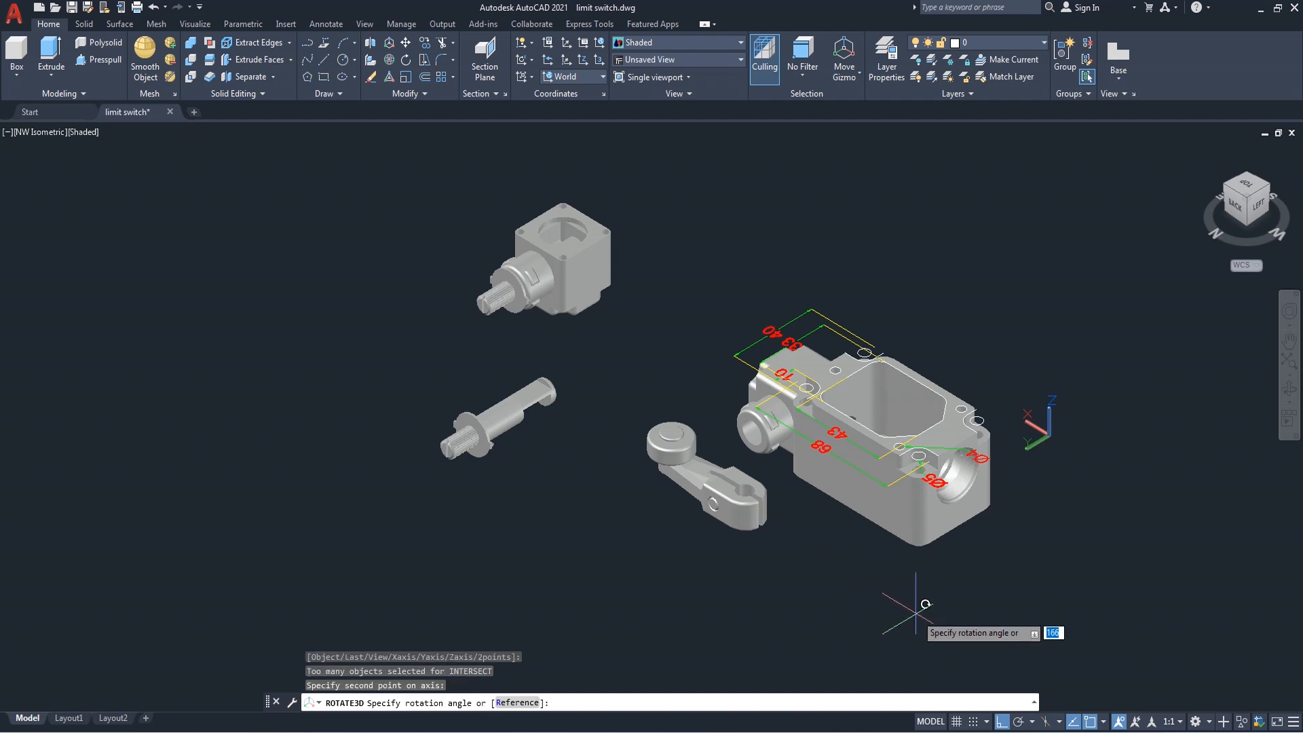
key("Return")
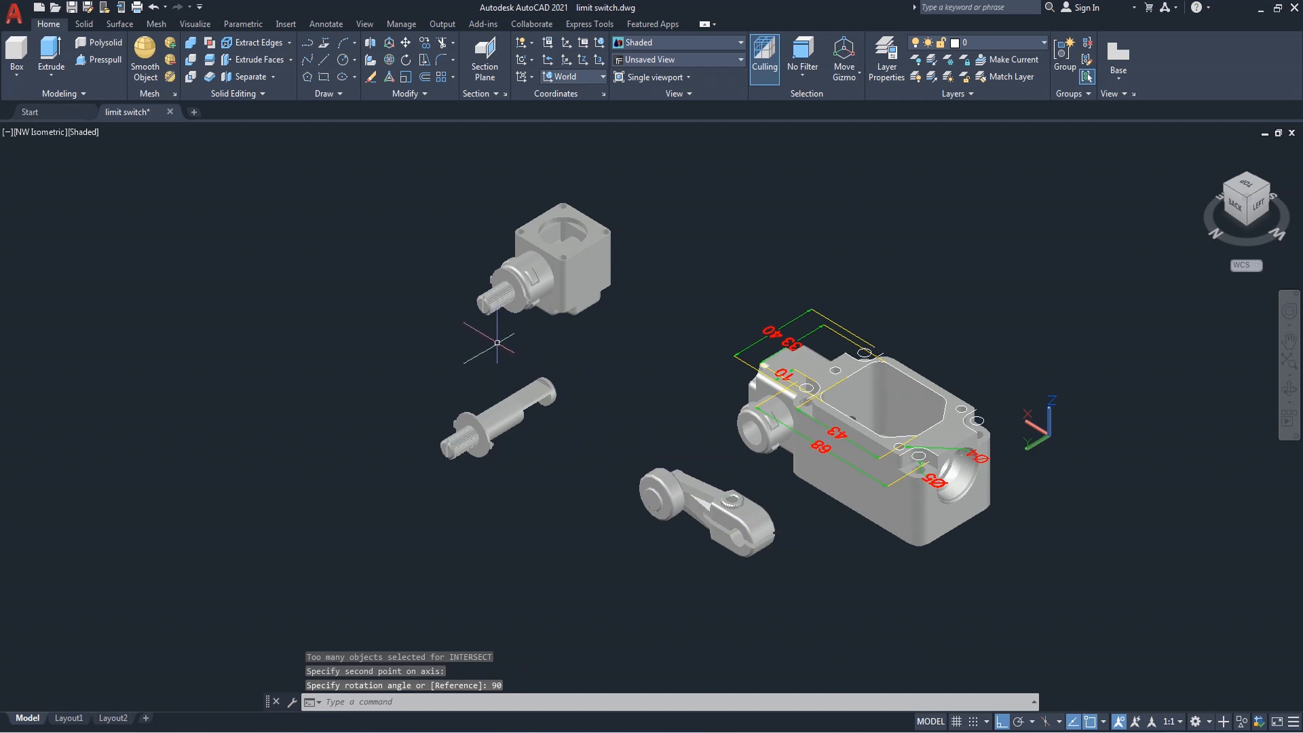
Rotate the separate square head block with its fitted splined shaft 90° in 3D about the shaft's axis
scroll(592, 285, "up", 2)
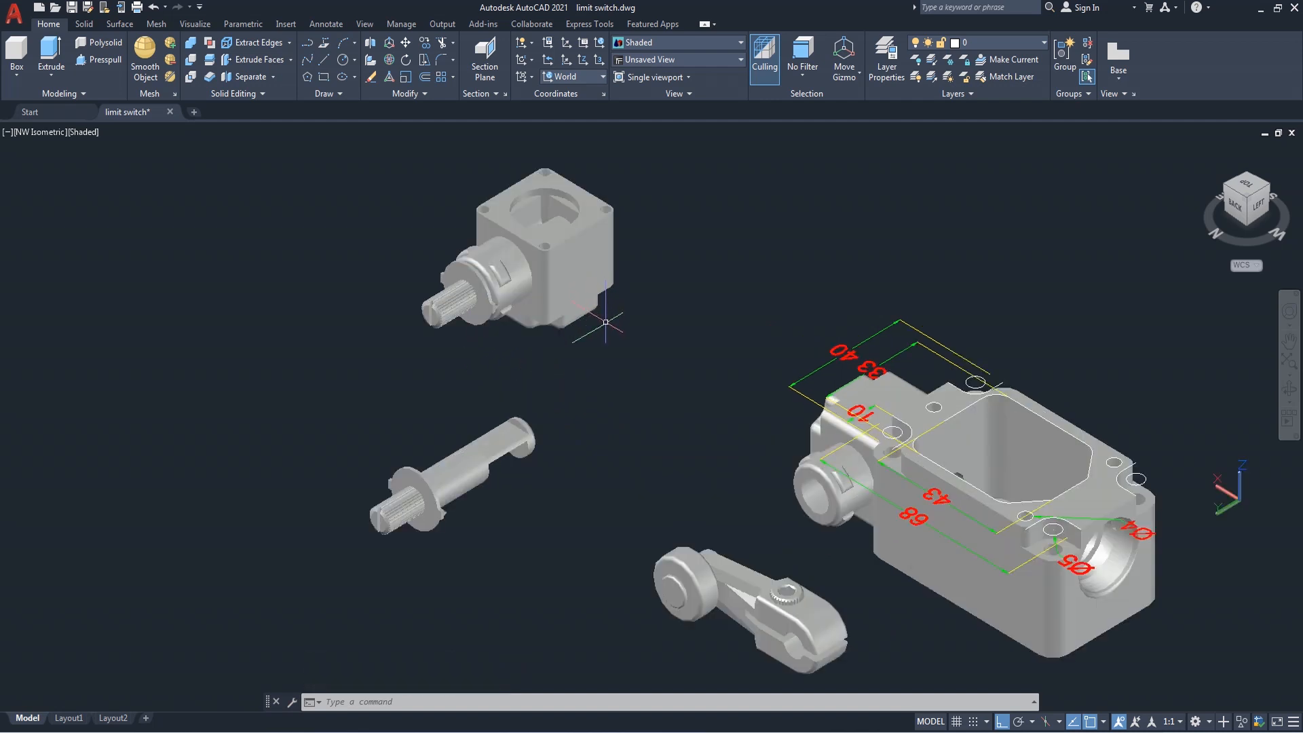
type("ro")
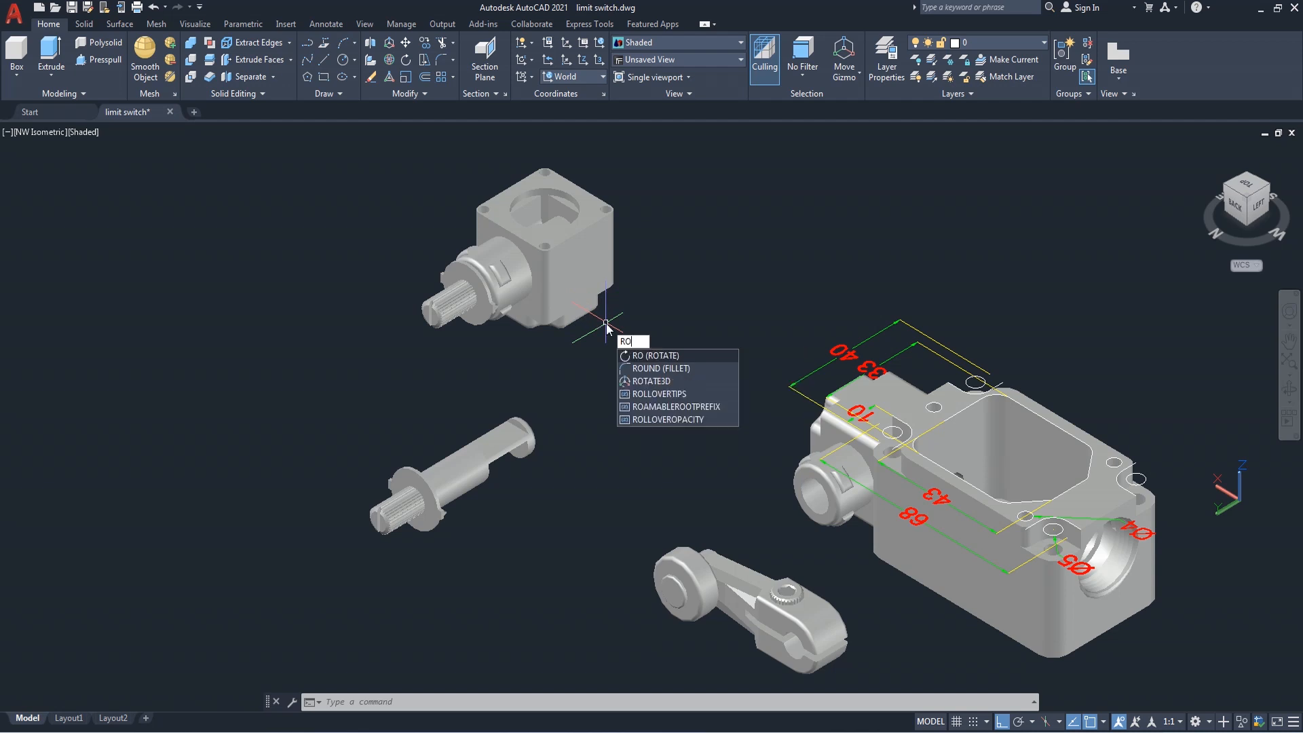
left_click(662, 381)
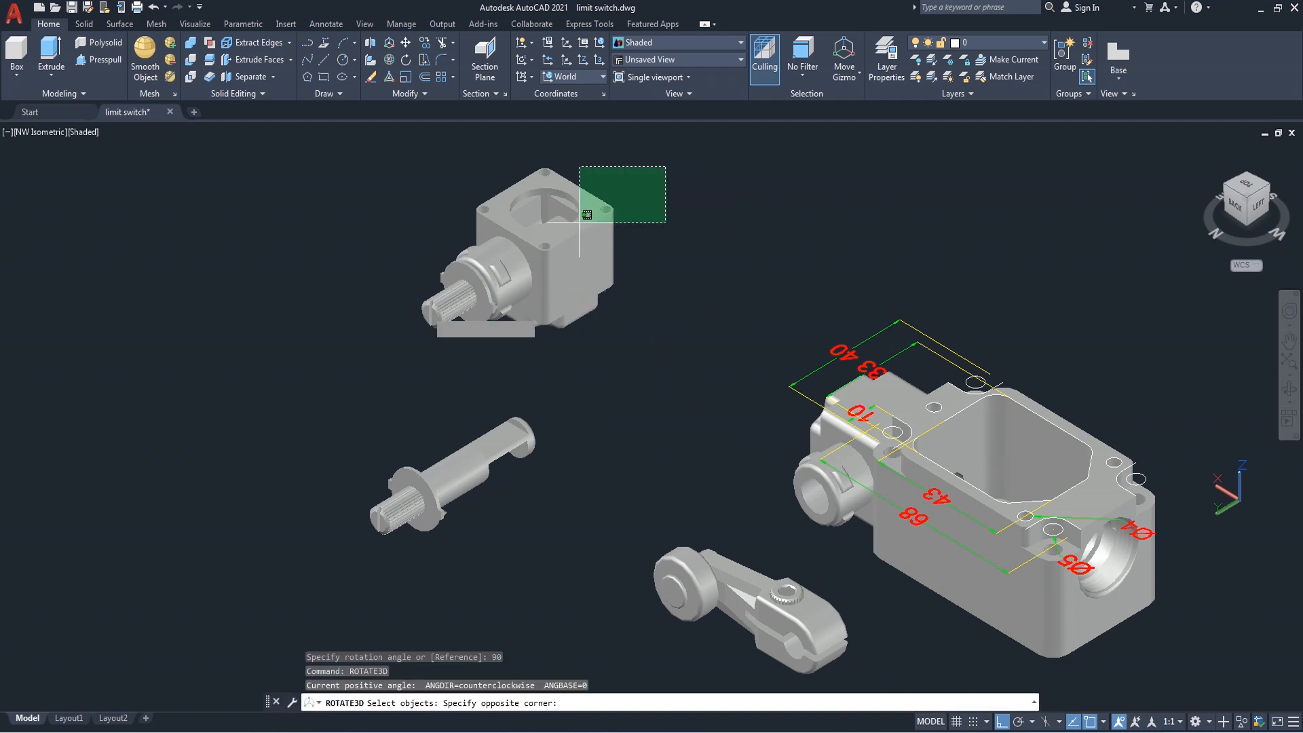
left_click(319, 370)
key("Return")
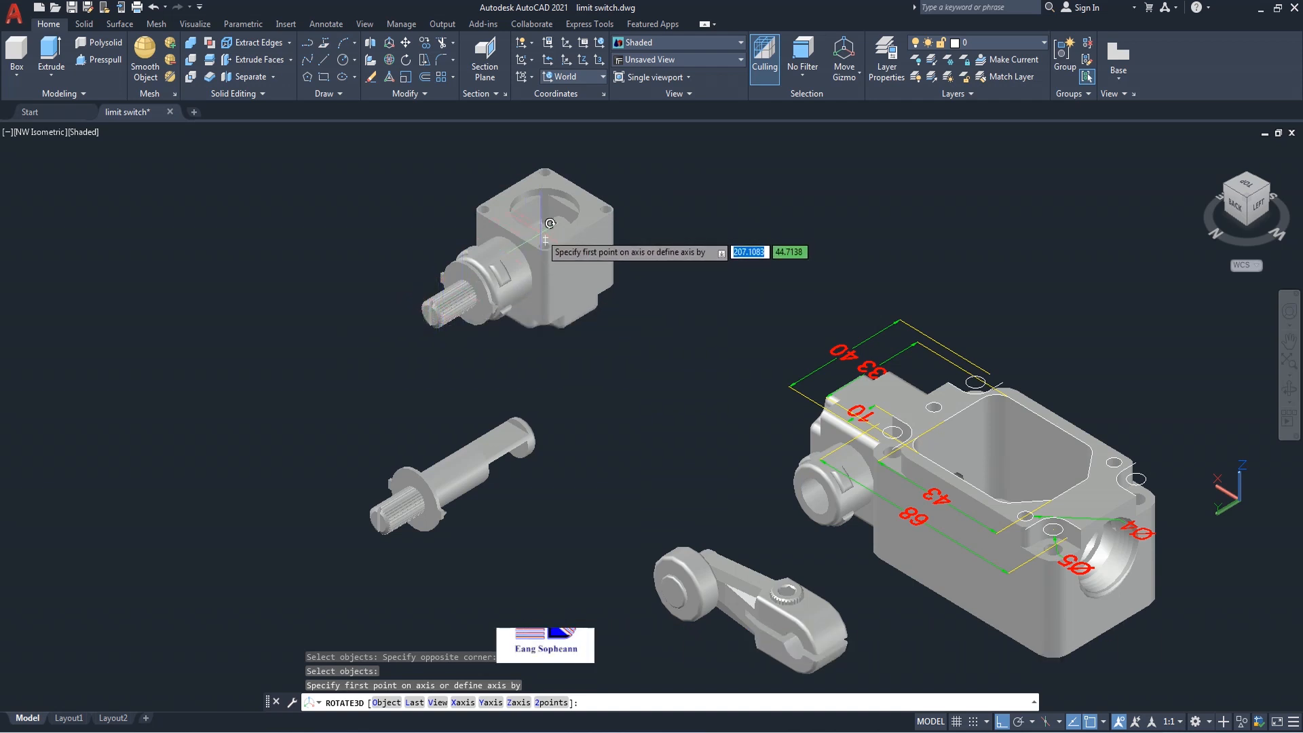
left_click(469, 292)
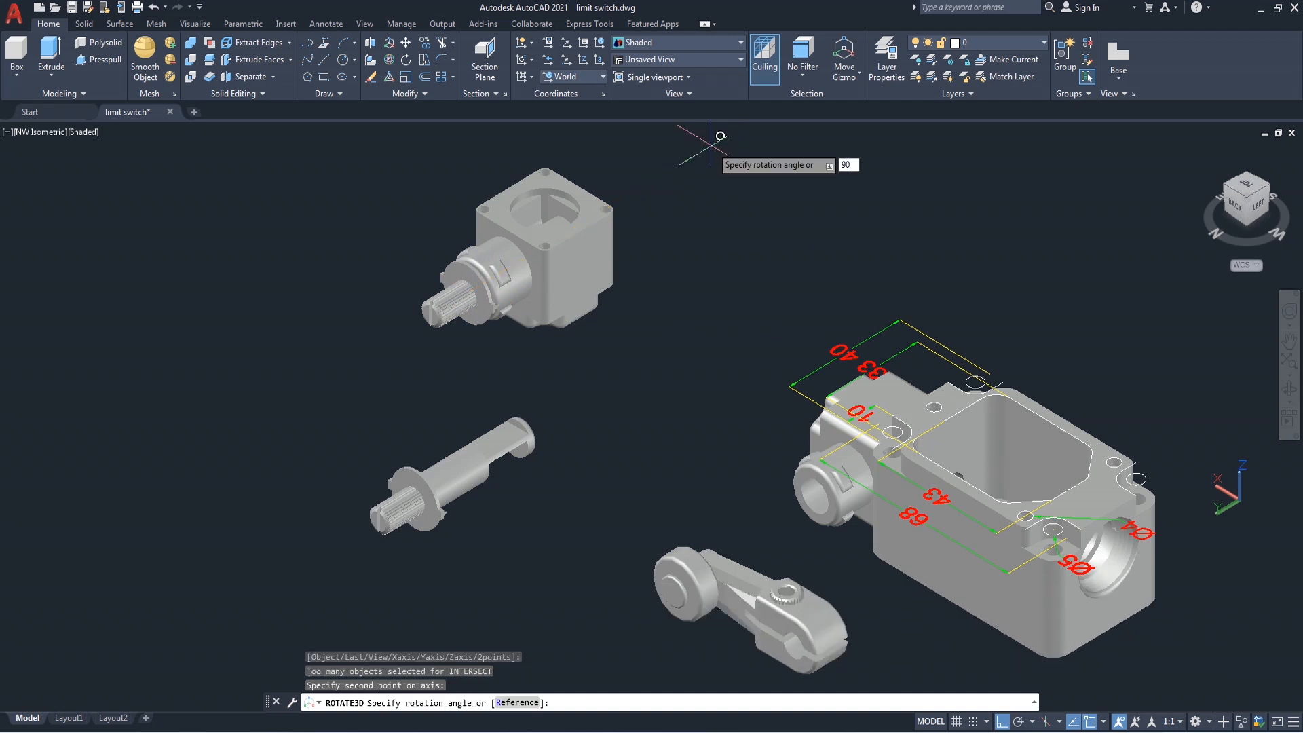
key("Return")
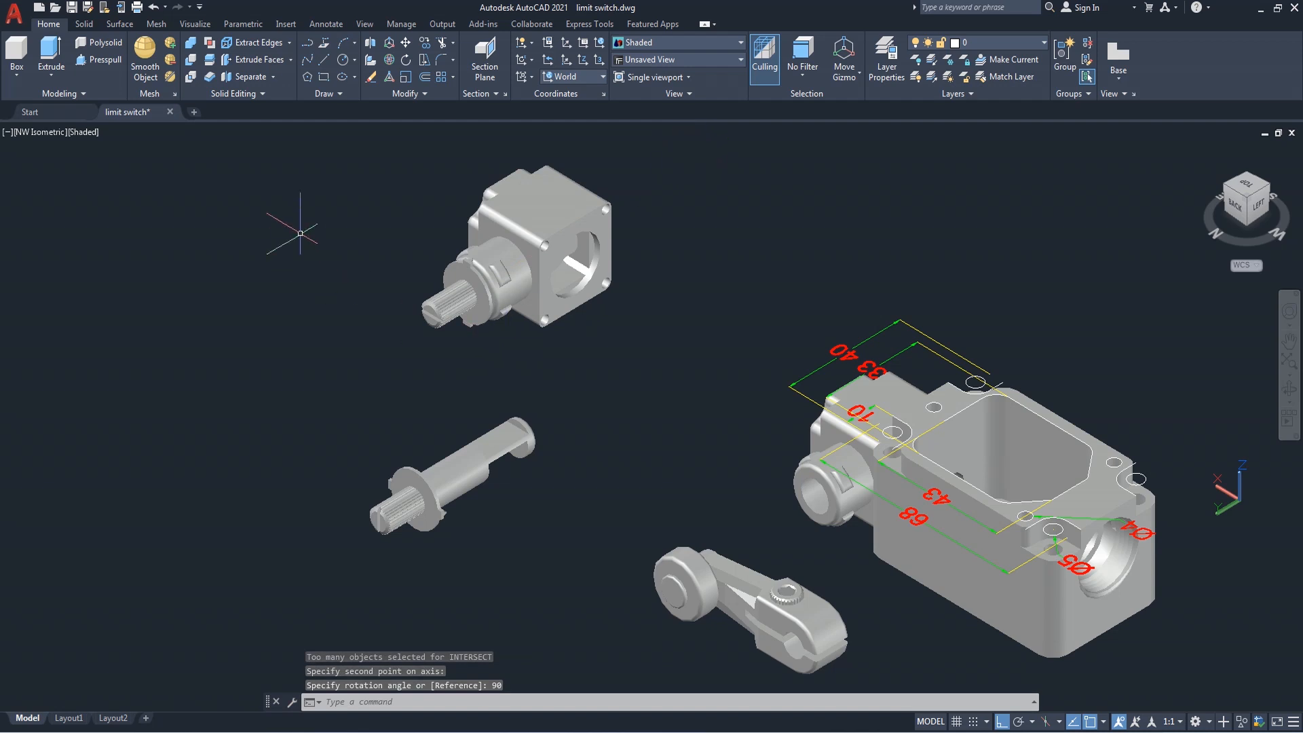
Switch the visual style to 2D Wireframe with all the limit switch parts in view
left_click(96, 139)
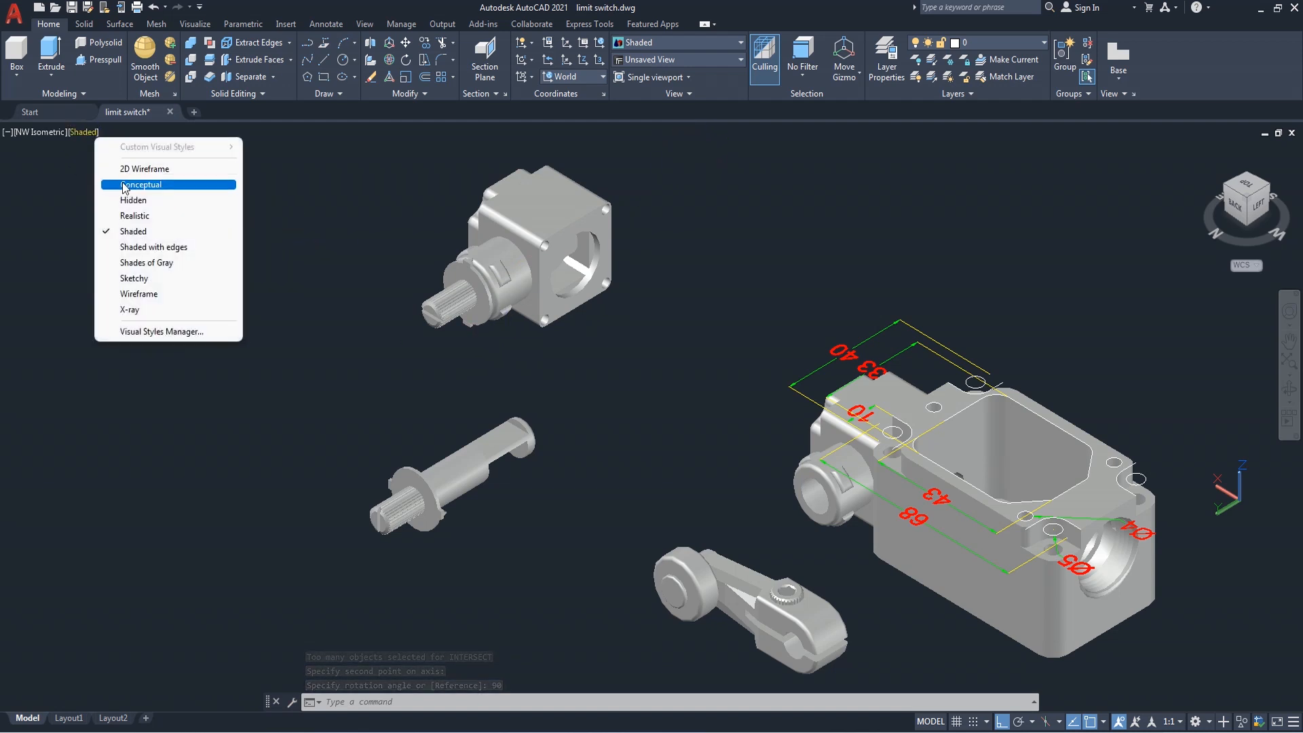
left_click(148, 174)
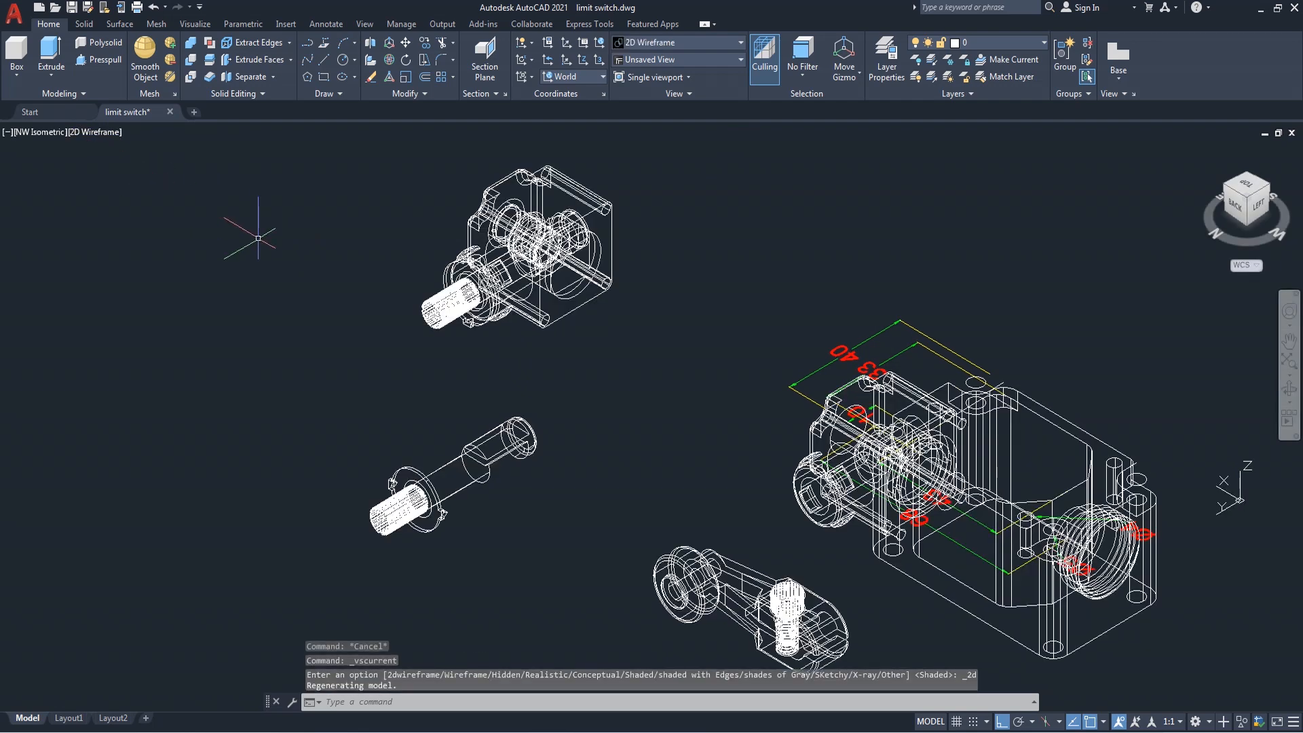
middle_click_drag(468, 461, 530, 401)
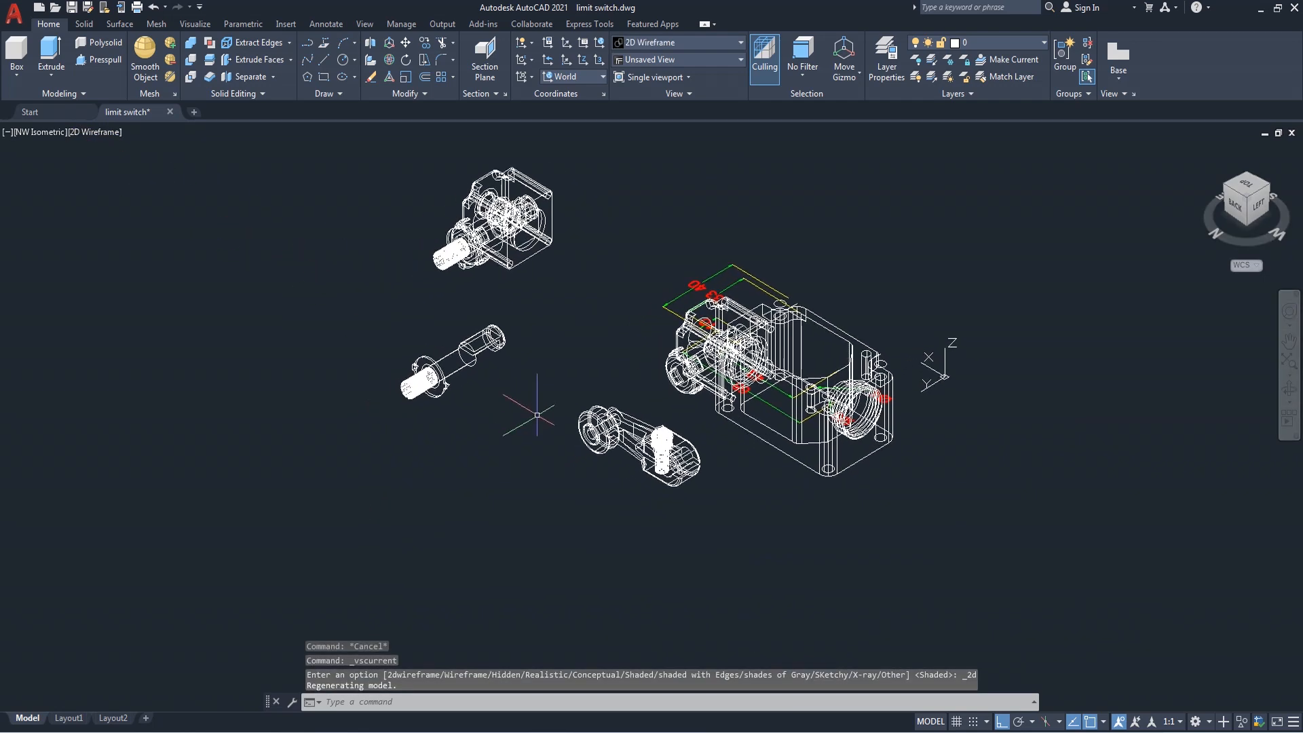
Move the lever arm with its roller and cap screw from its bore centre onto the end centre of the separate head block's splined shaft
key("Return")
left_click(657, 408)
left_click(519, 507)
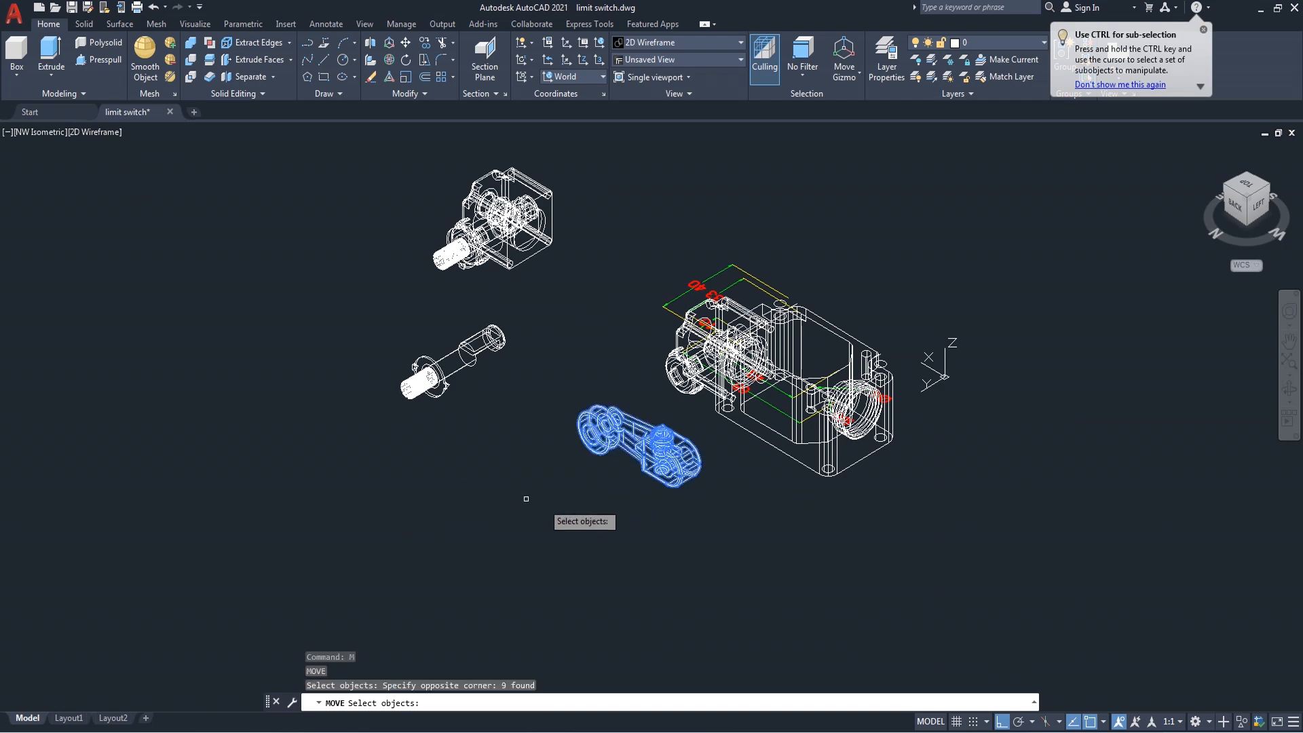
scroll(650, 485, "up", 2)
scroll(650, 475, "up", 4)
key("Return")
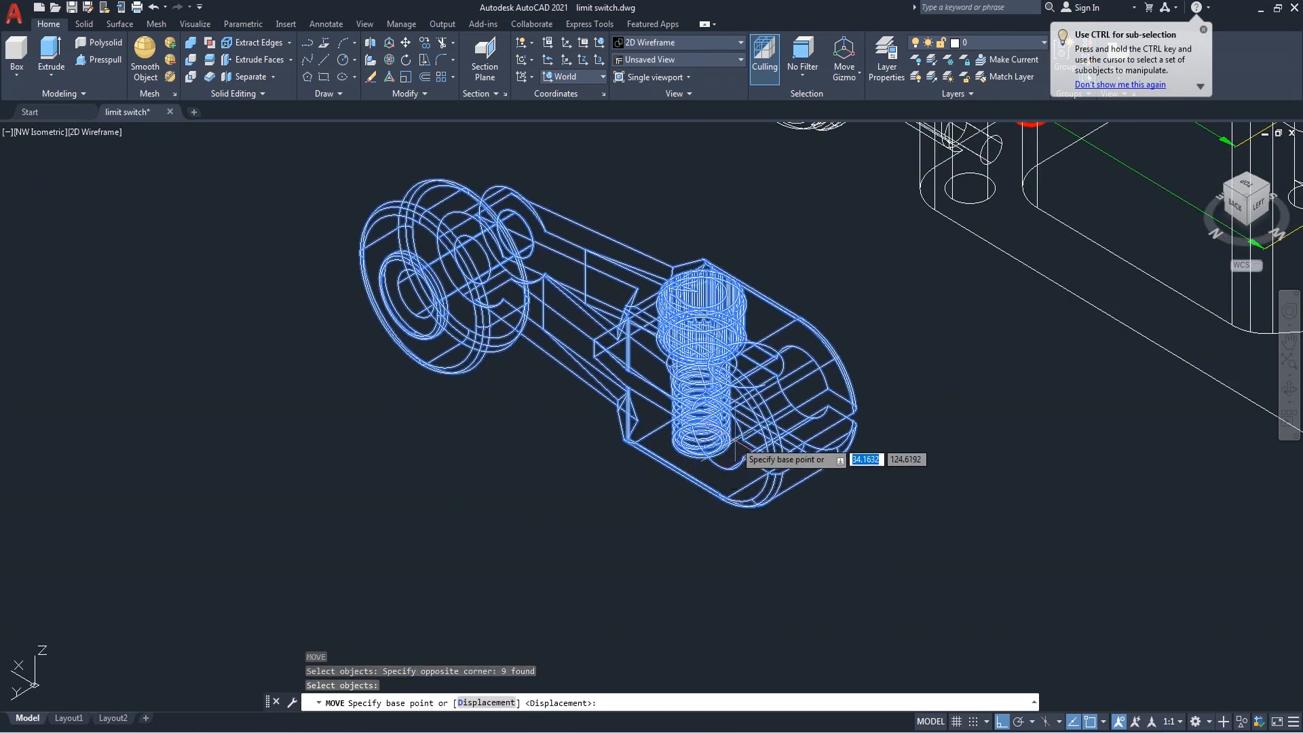
scroll(751, 442, "up", 4)
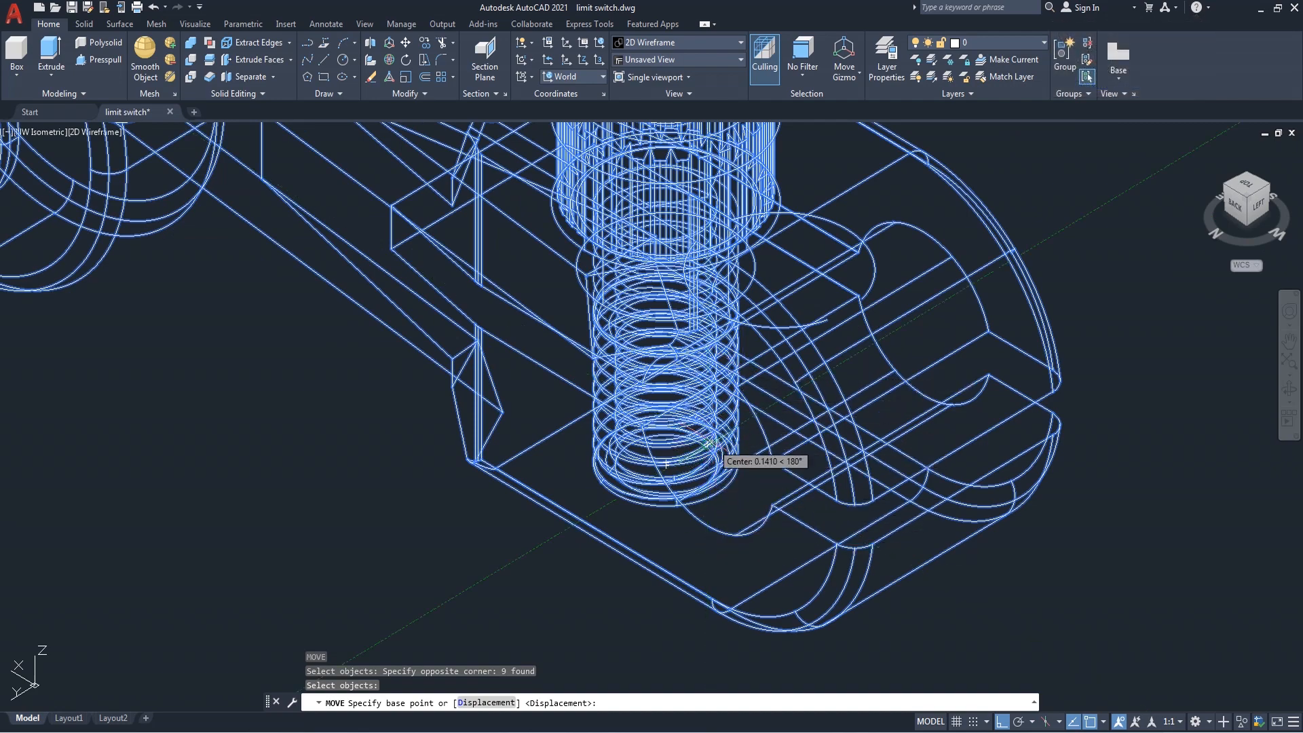
left_click(667, 464)
scroll(679, 475, "down", 8)
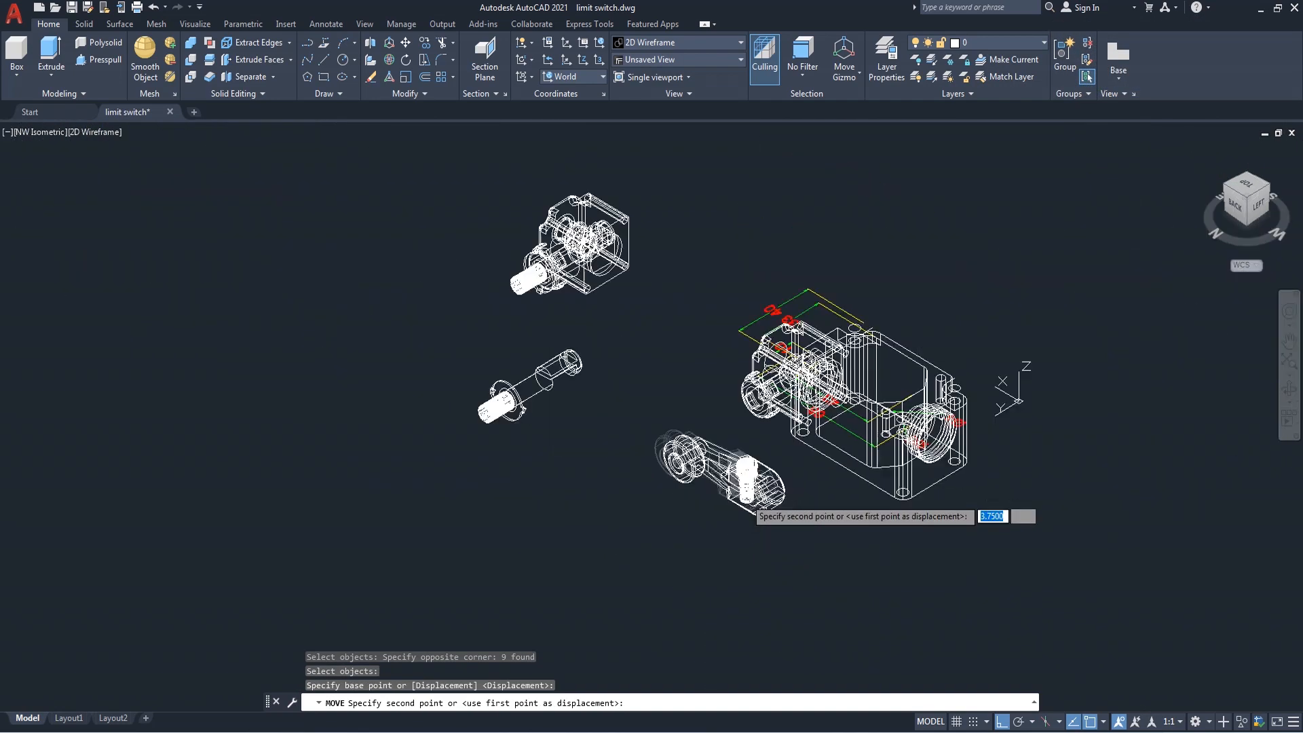
scroll(529, 305, "up", 10)
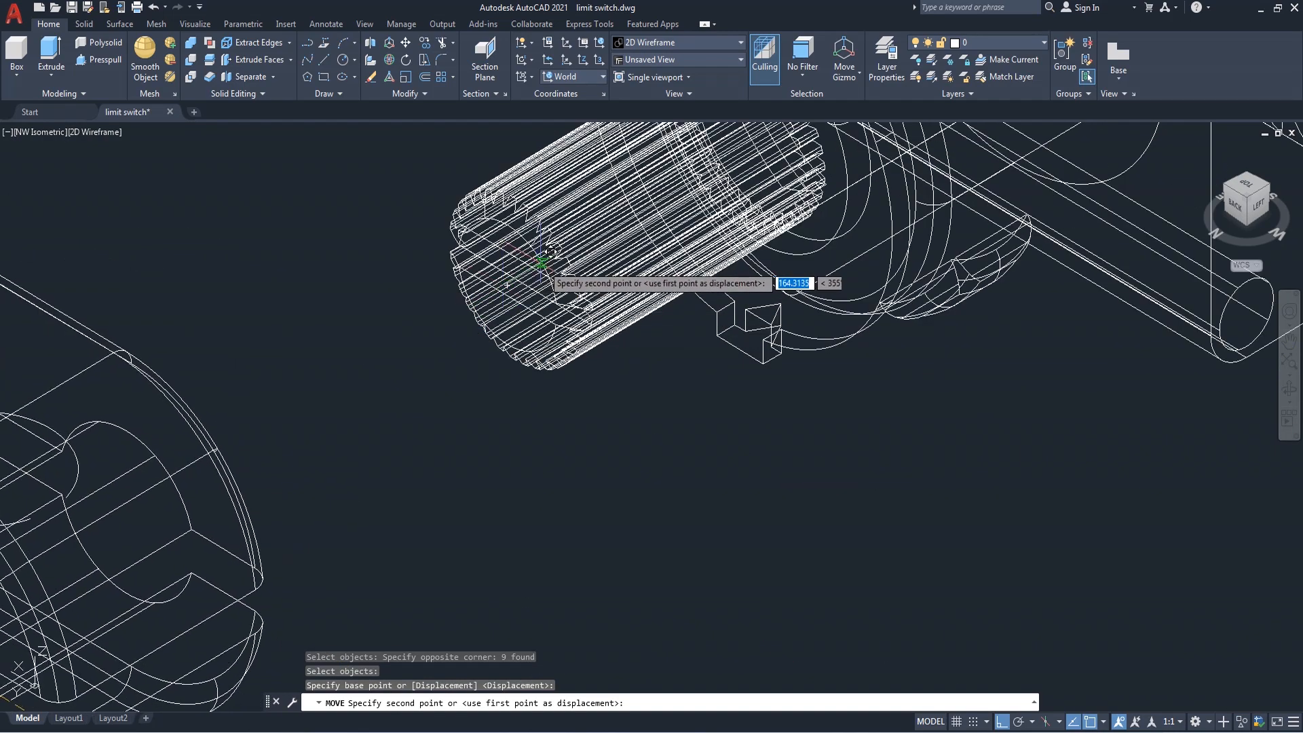
scroll(597, 264, "up", 5)
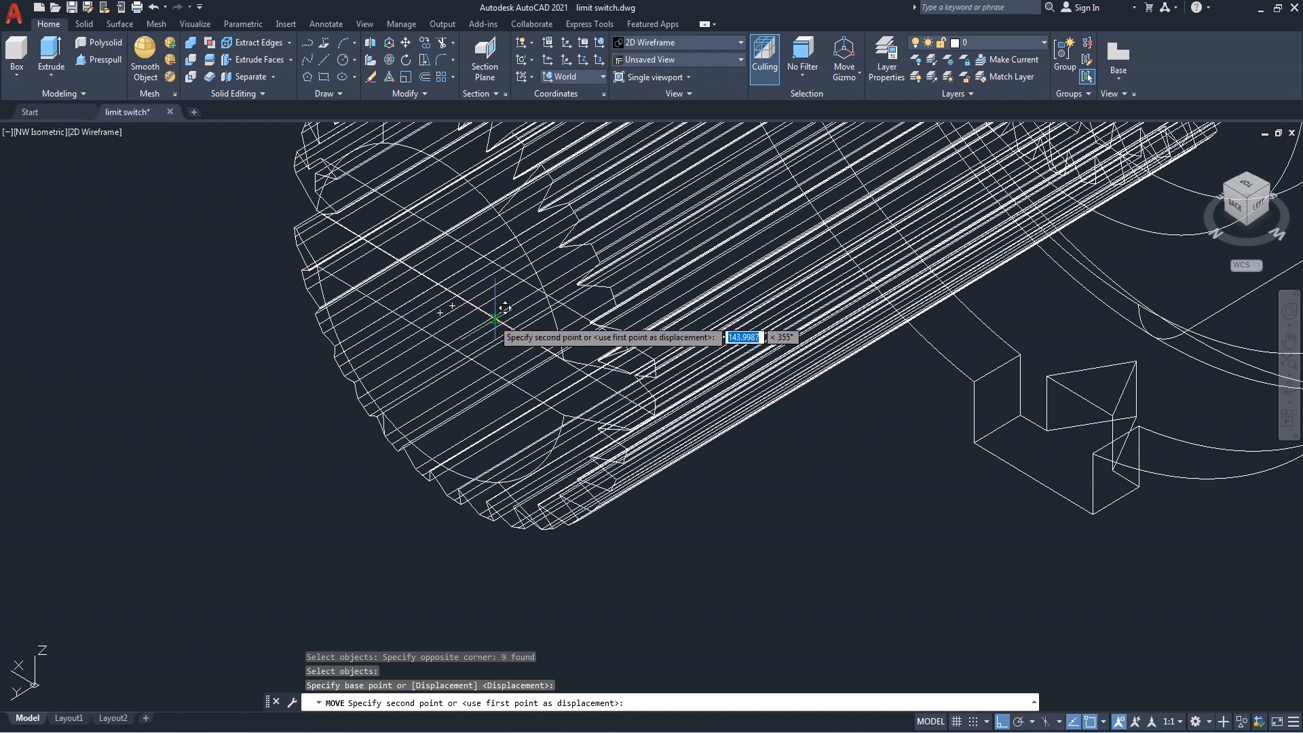
left_click(452, 306)
scroll(467, 349, "down", 5)
scroll(467, 349, "down", 1)
middle_click_drag(698, 434, 797, 460)
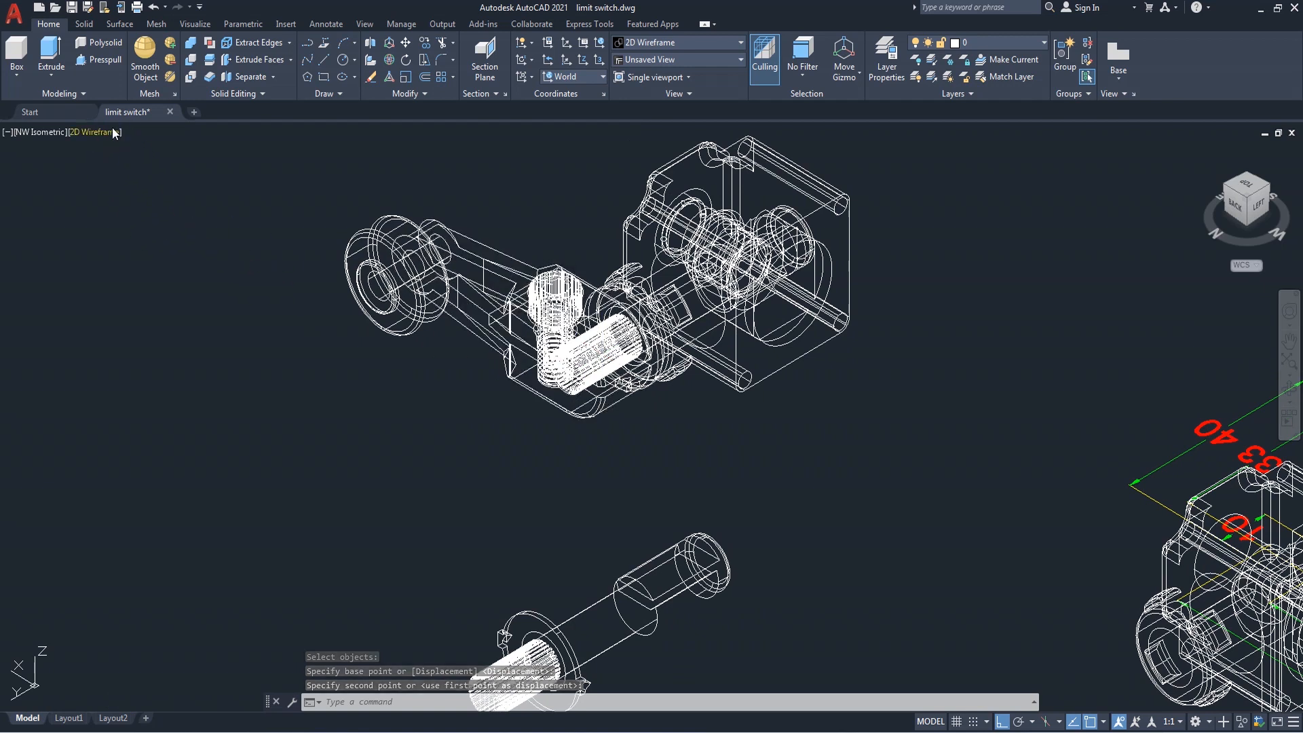
Switch the visual style to Shaded and examine the joint between the lever arm and the head block
left_click(114, 133)
left_click(156, 231)
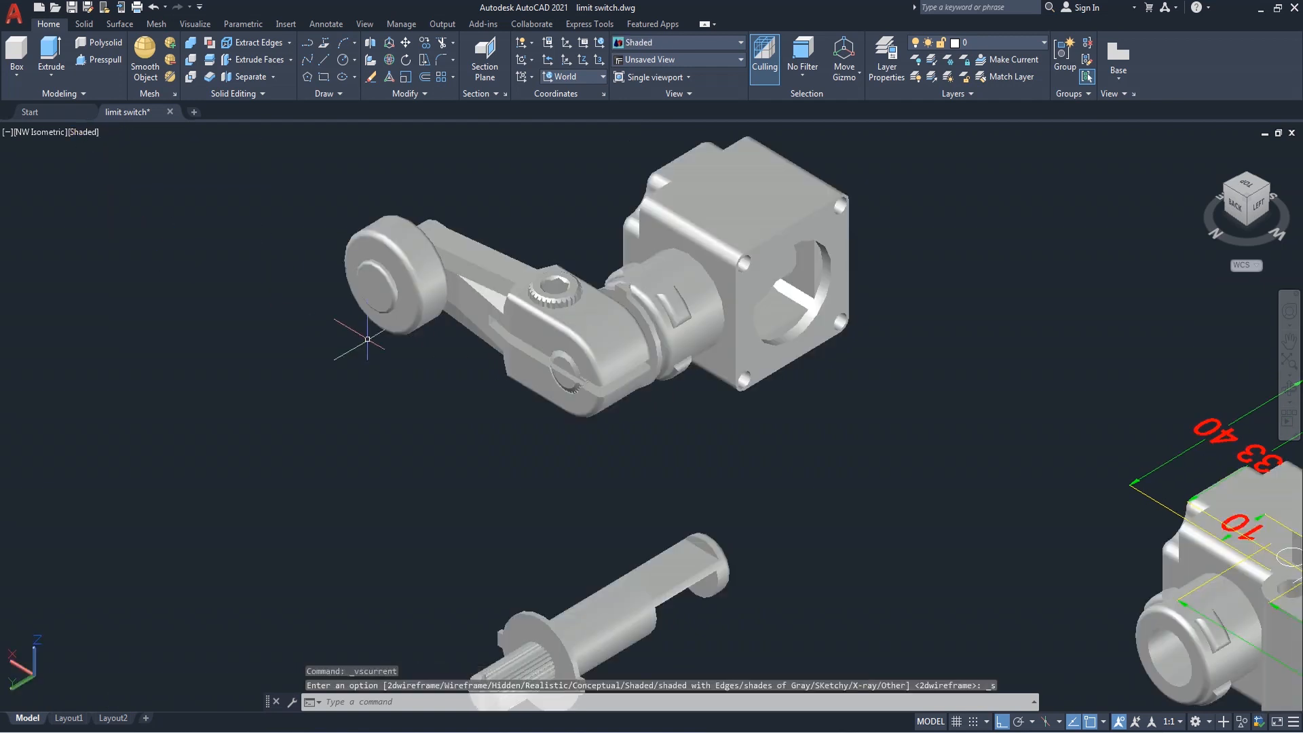
scroll(617, 406, "up", 3)
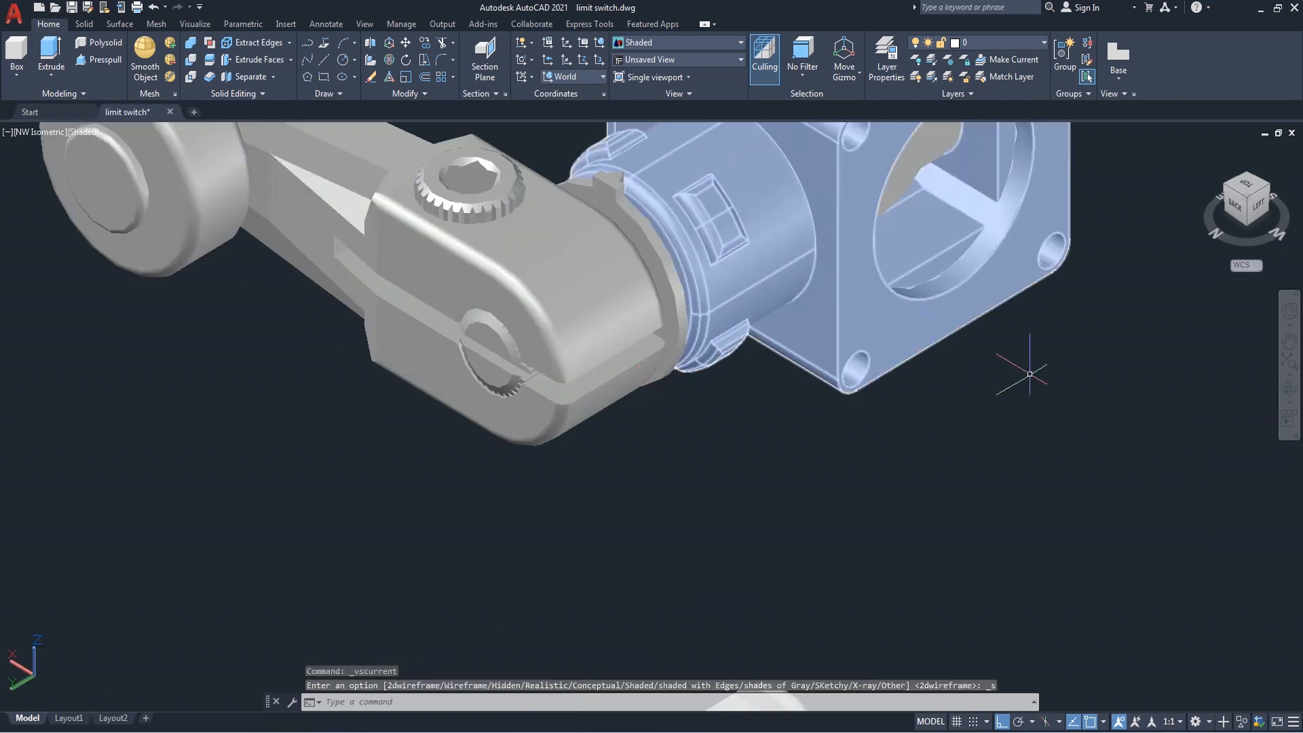
scroll(1139, 398, "down", 5)
scroll(1150, 405, "up", 2)
middle_click_drag(1150, 405, 991, 426)
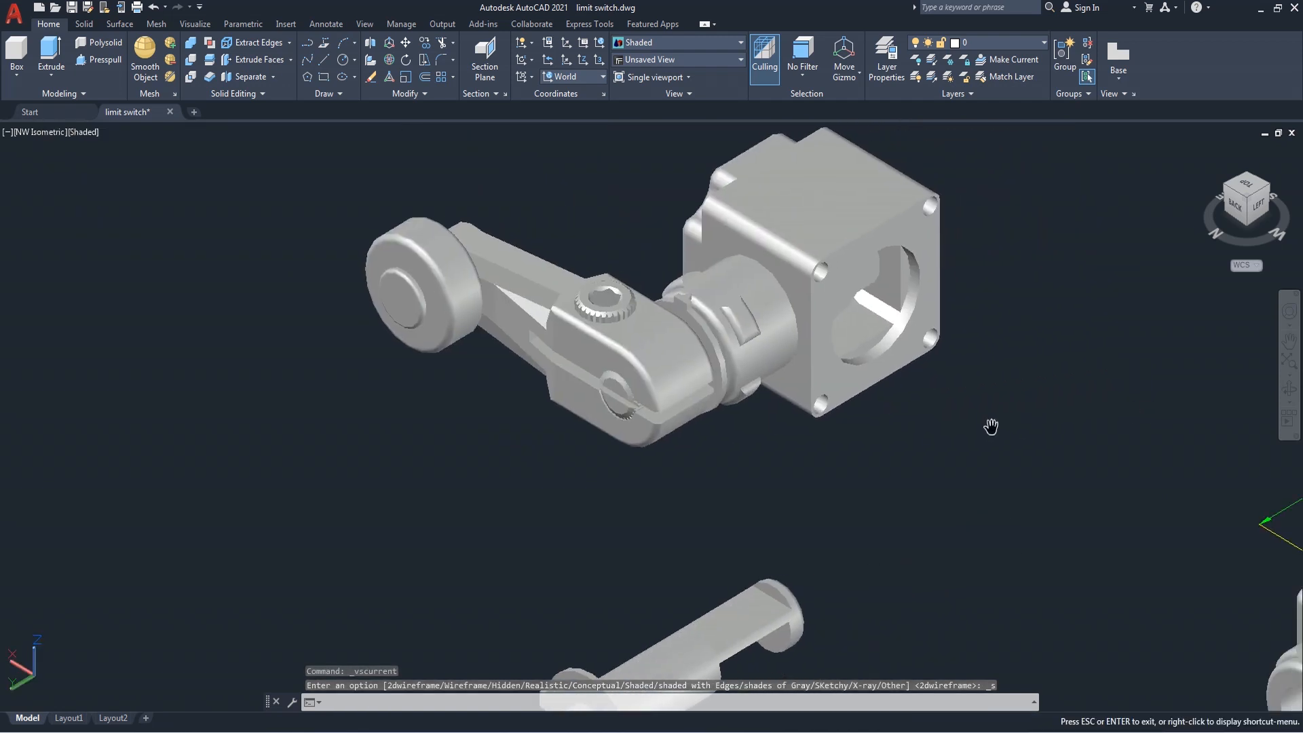
Orbit the model slightly and erase the spare splined shaft lying beside the assembled lever arm
left_click(1287, 392)
left_click_drag(1153, 414, 933, 415)
right_click(956, 384)
left_click(983, 388)
type("e")
key("Return")
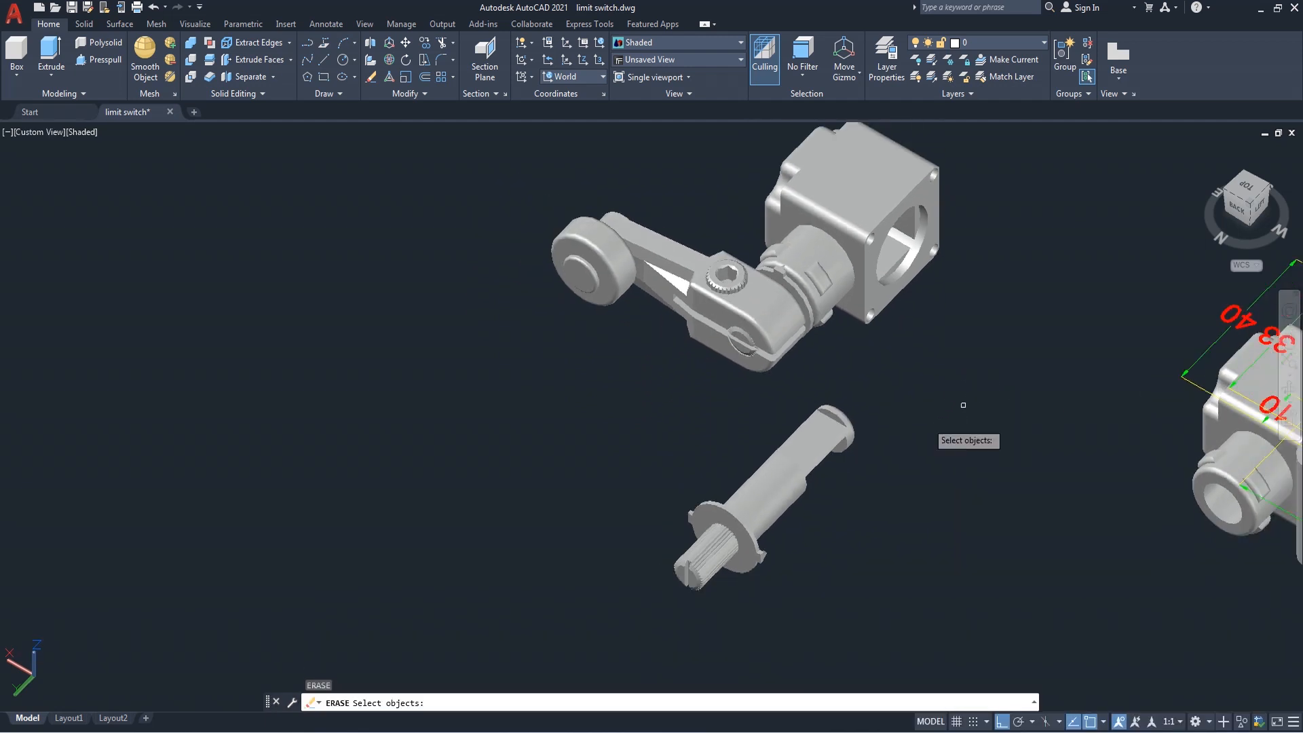
left_click(634, 638)
key("Return")
Orbit to the closed rear side of the head block and erase three leftover objects around the lever arm's clamp slot
scroll(585, 558, "down", 2)
scroll(800, 571, "up", 3)
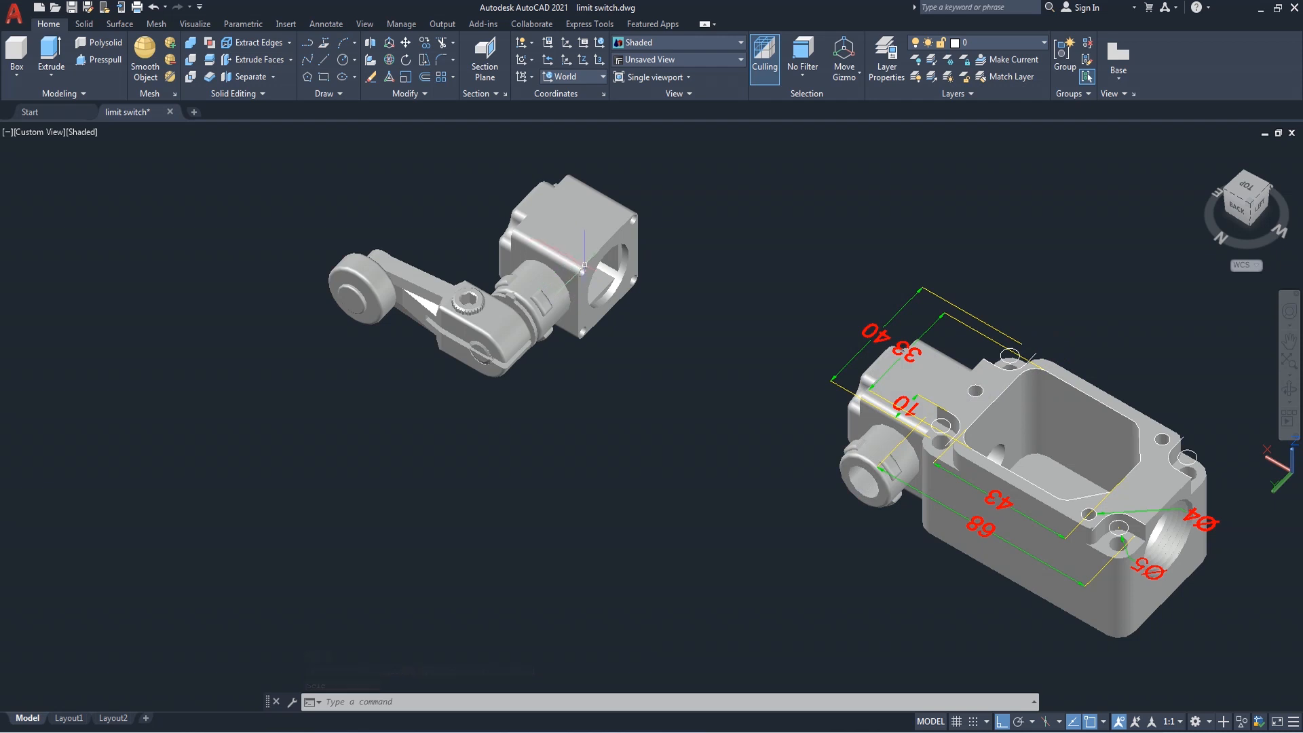
scroll(610, 275, "up", 2)
middle_click_drag(663, 294, 828, 375)
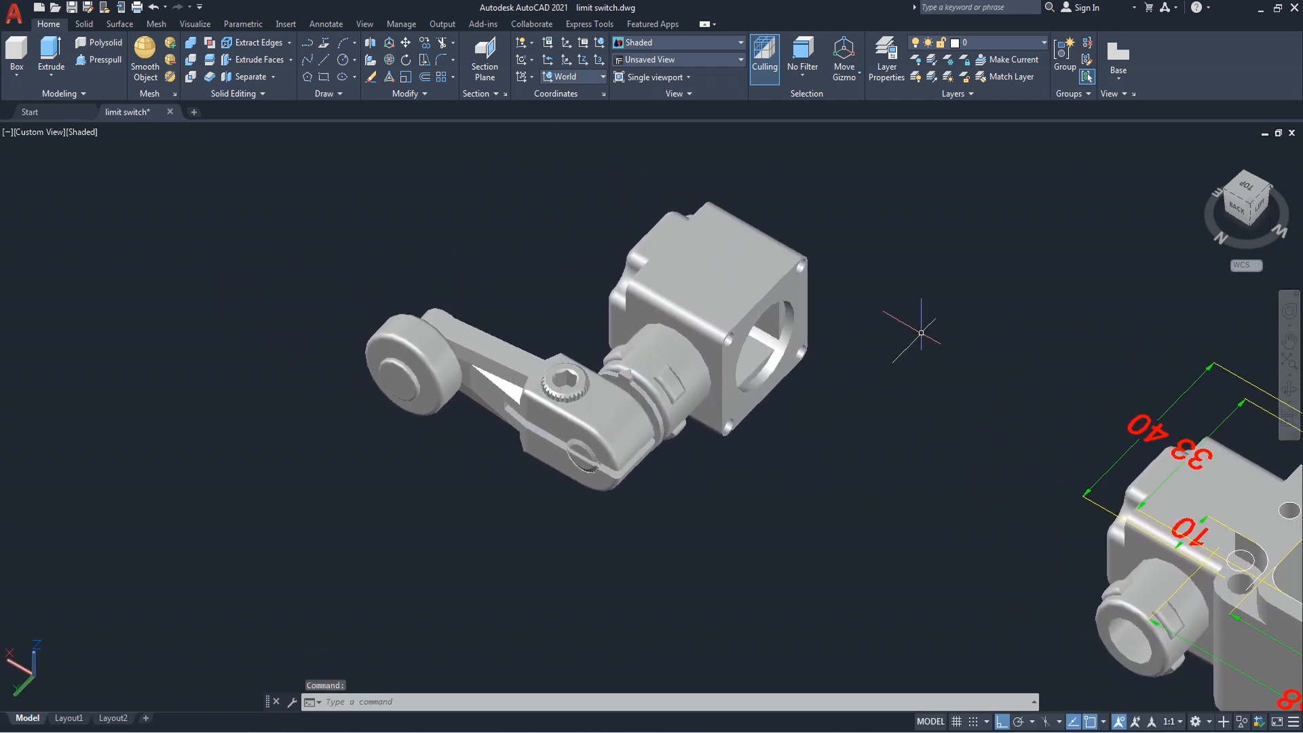
left_click(1288, 391)
left_click_drag(707, 406, 972, 263)
right_click(971, 263)
left_click(1001, 275)
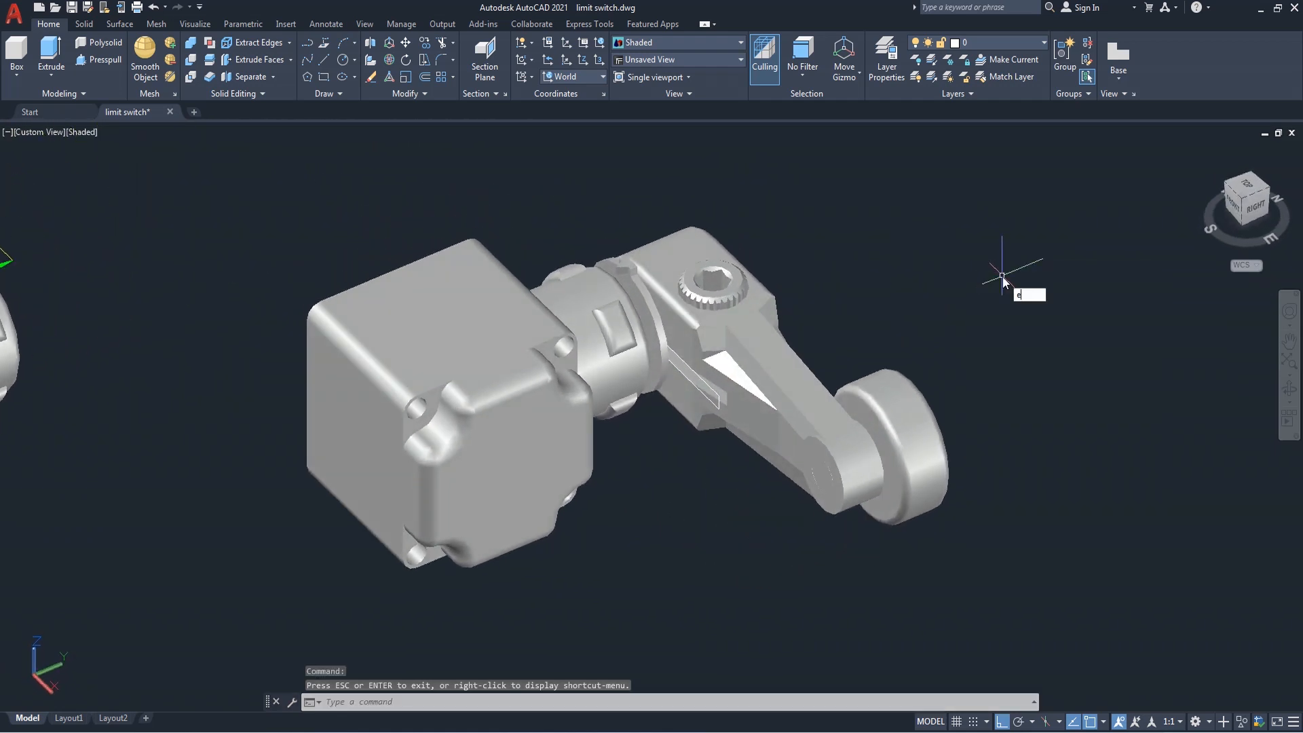
type("e")
key("Return")
scroll(746, 389, "up", 5)
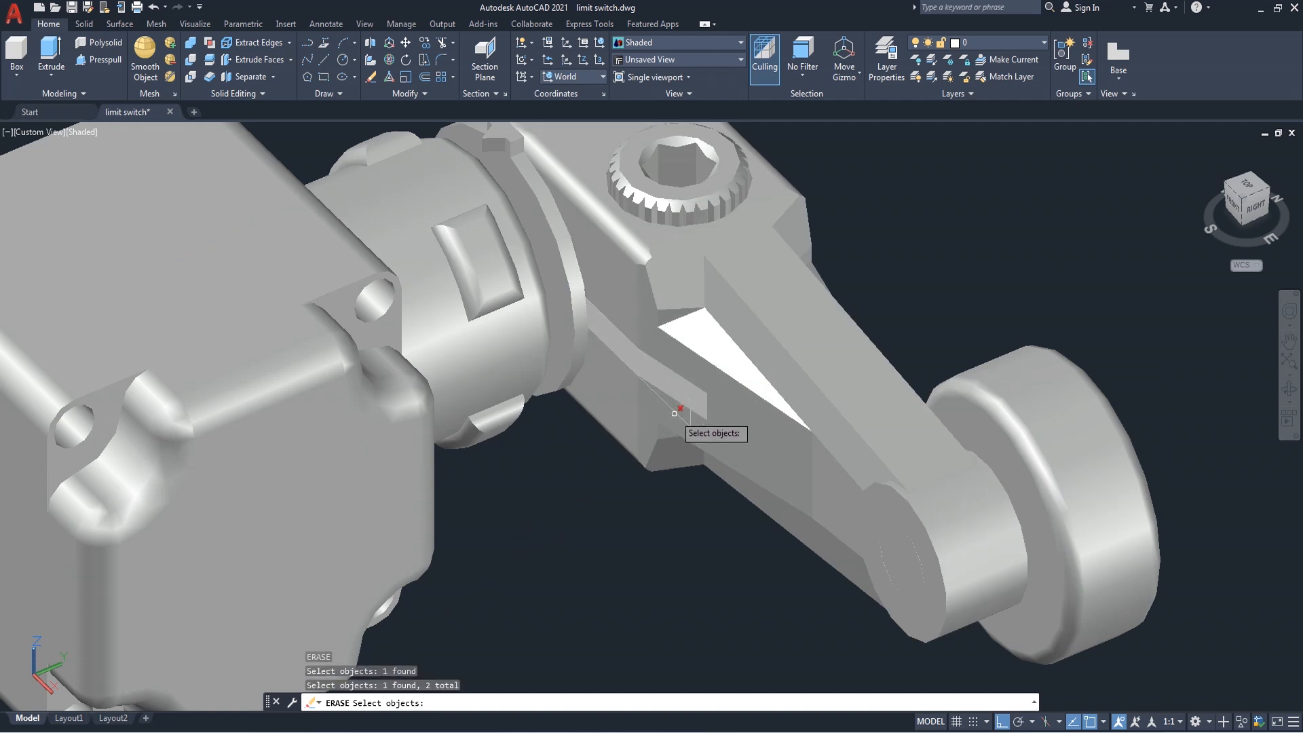
key("Return")
scroll(862, 339, "down", 4)
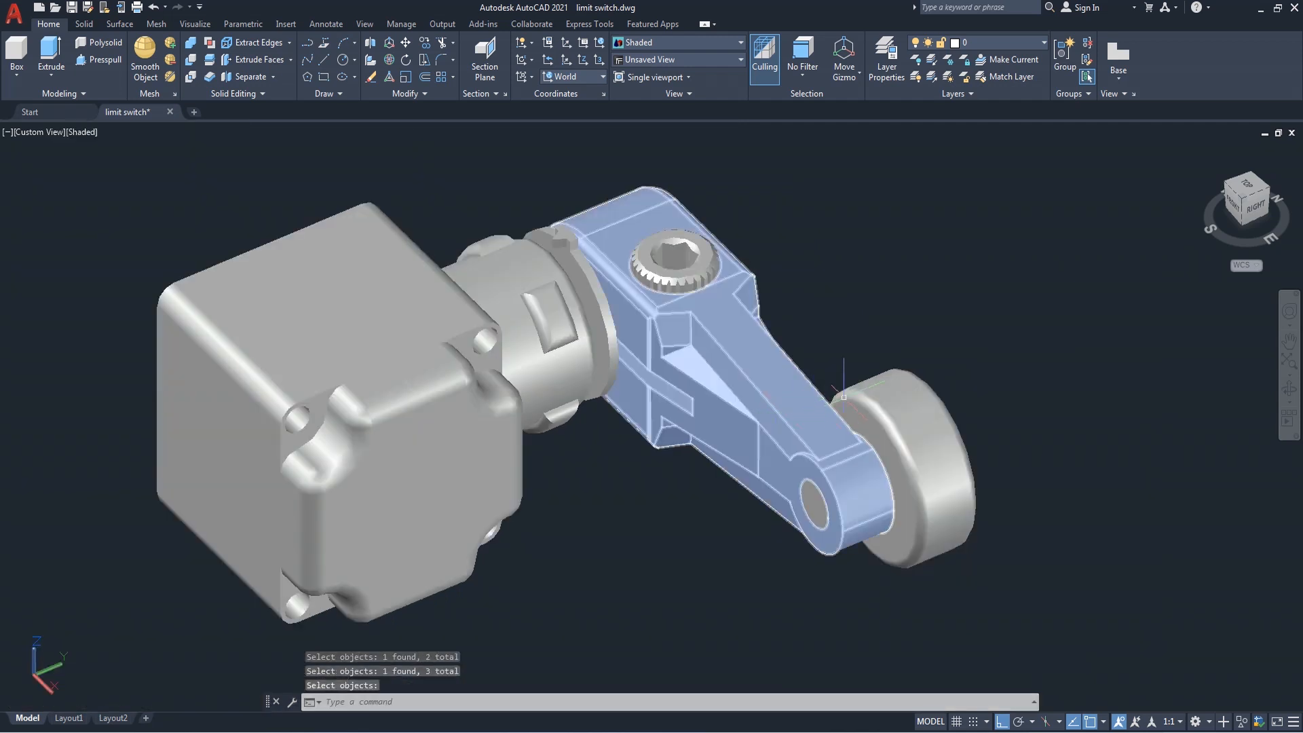
Orbit the lever arm and head block assembly back to the cap screw side and examine it up close
left_click(1288, 388)
left_click_drag(924, 416, 614, 495)
left_click_drag(952, 398, 736, 511)
scroll(930, 482, "up", 3)
left_click_drag(917, 491, 906, 449)
middle_click_drag(1039, 450, 928, 441)
right_click(1120, 273)
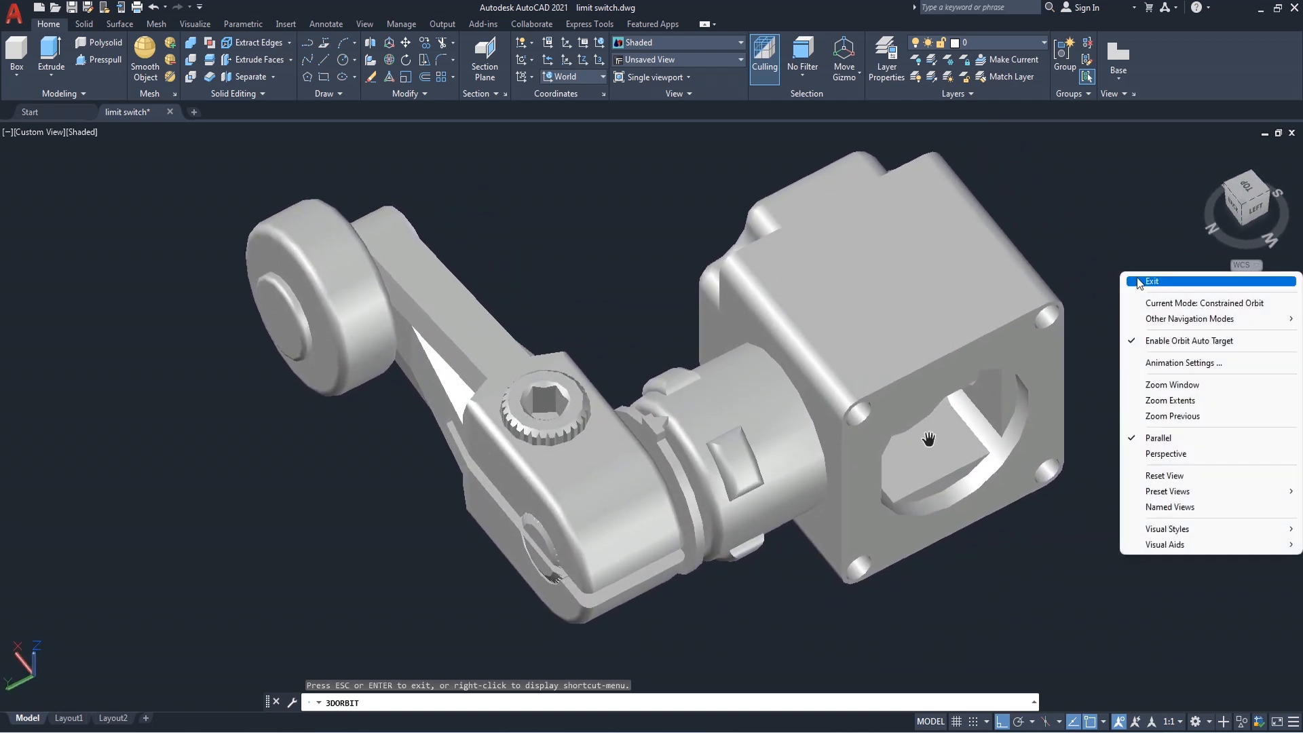
left_click(1137, 280)
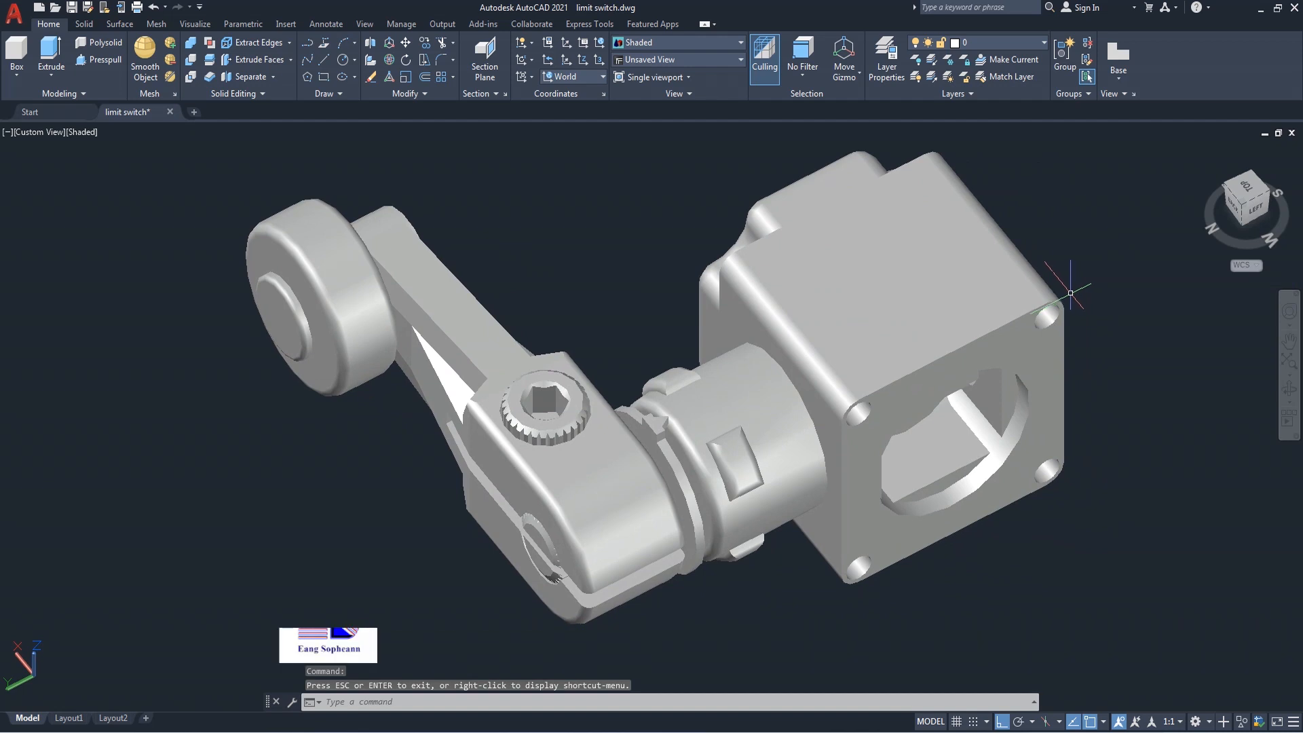